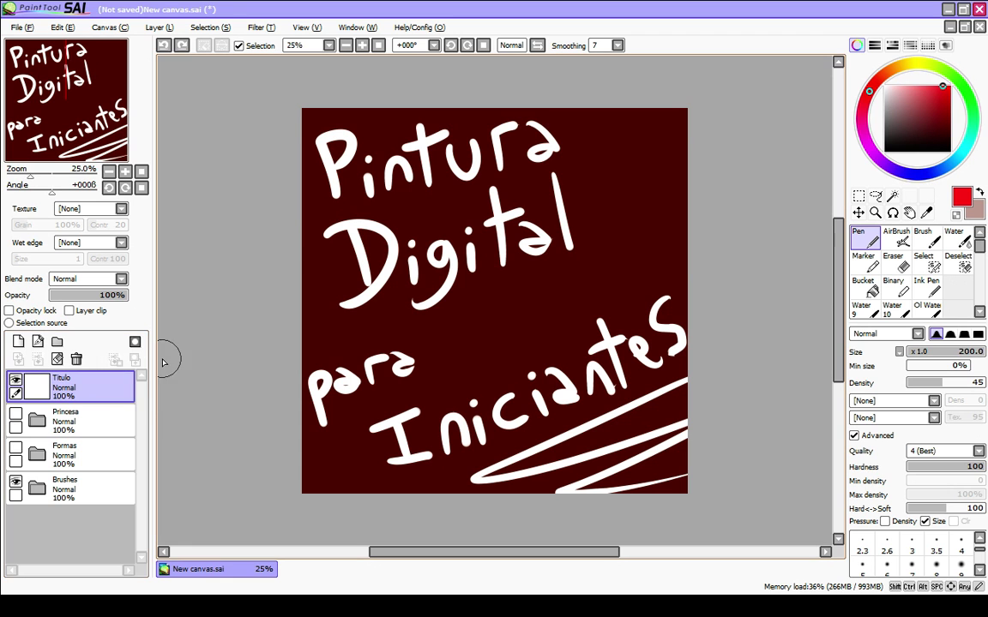
Step: Delete the Titulo layer and select Layer12 inside the expanded Brushes folder
{"action": "left_click", "coordinate": [76, 360]}
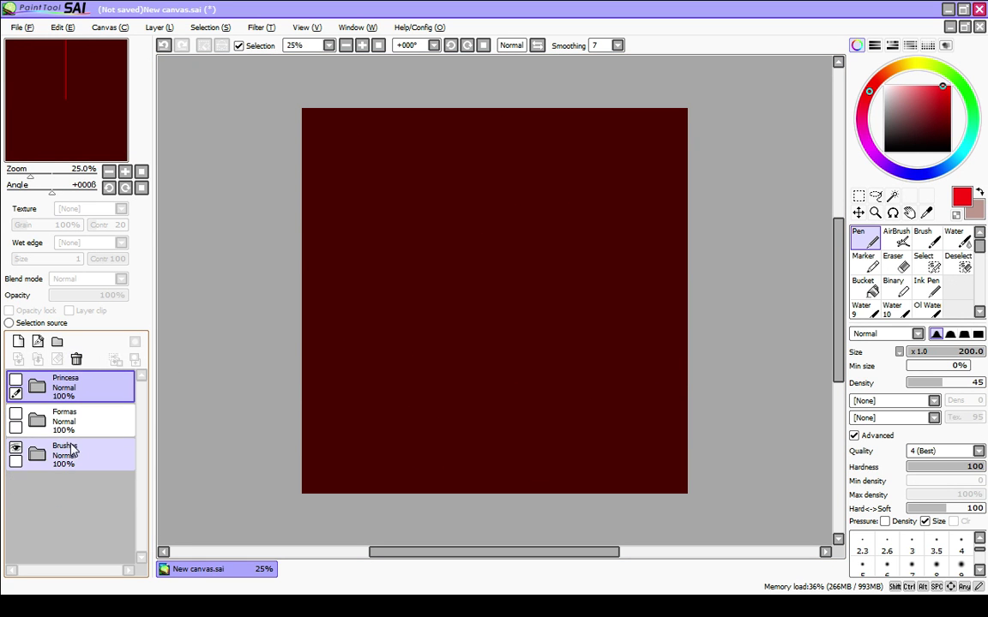
{"action": "left_click", "coordinate": [125, 446]}
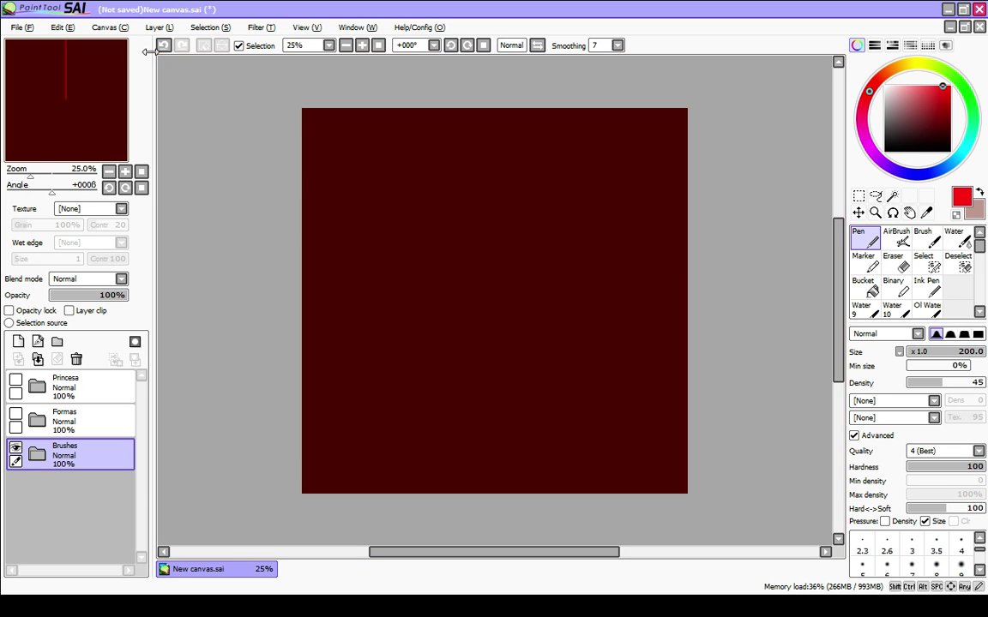
{"action": "left_click", "coordinate": [37, 454]}
{"action": "scroll", "coordinate": [144, 465], "scroll_direction": "down", "scroll_amount": 1}
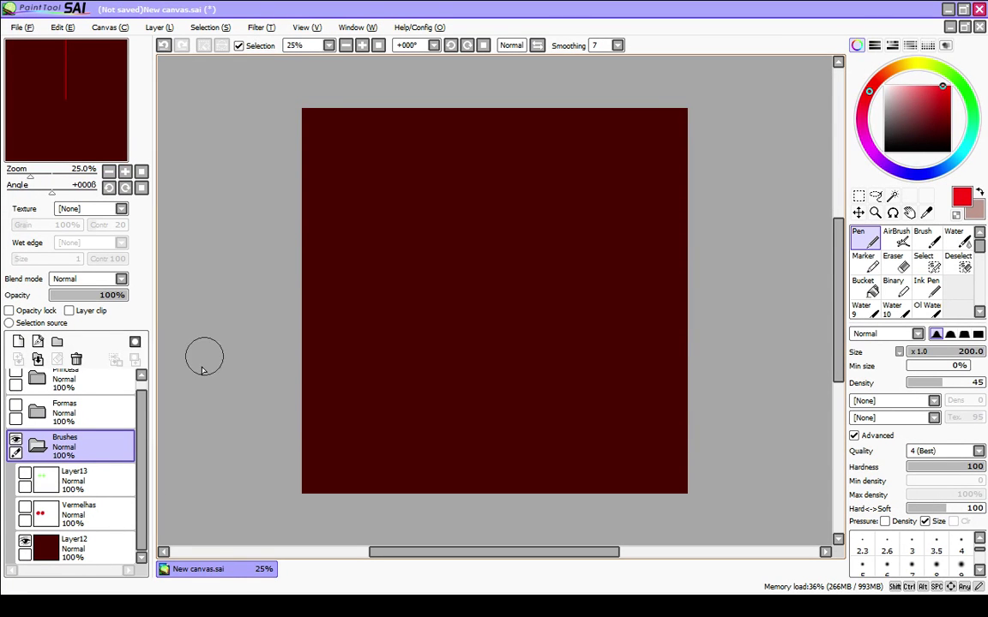
{"action": "left_click_drag", "start_coordinate": [142, 458], "coordinate": [142, 483]}
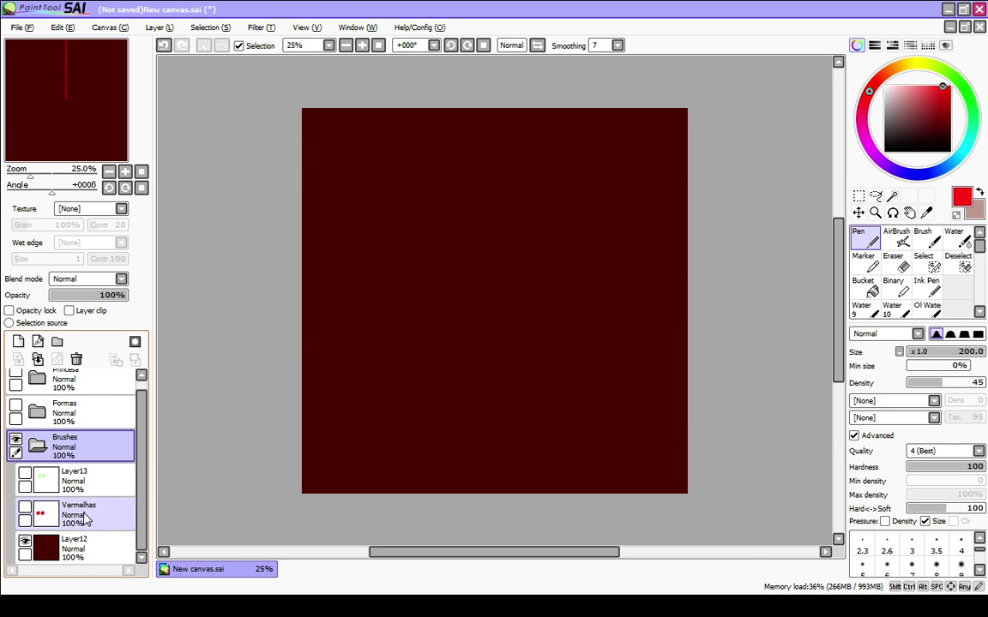
{"action": "left_click", "coordinate": [86, 549]}
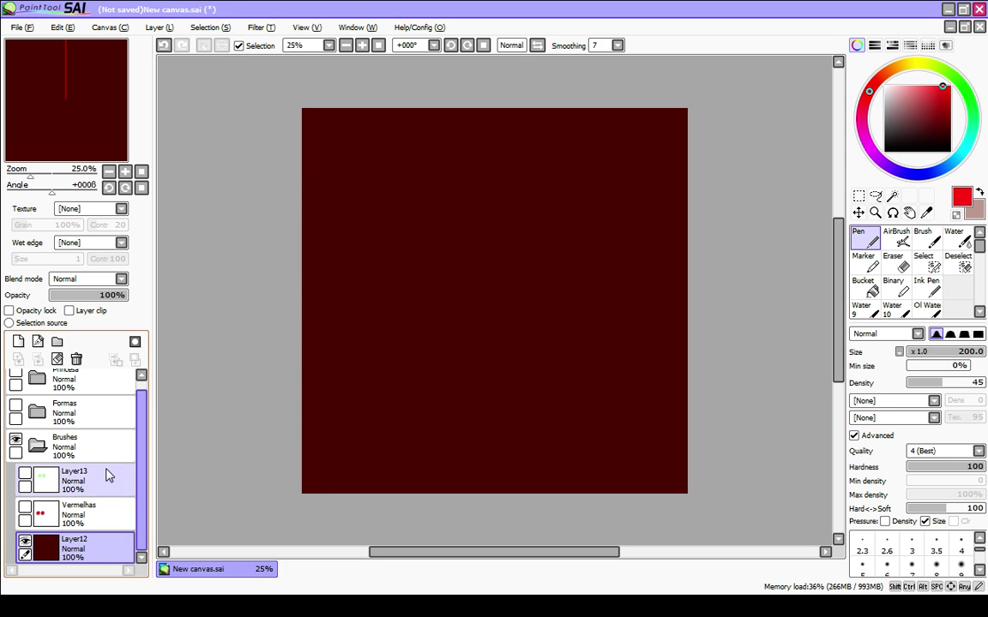
Step: Set the pen colour to white and its minimum size to 100%, trying a short stroke and undoing it
{"action": "left_click_drag", "start_coordinate": [906, 112], "coordinate": [881, 84]}
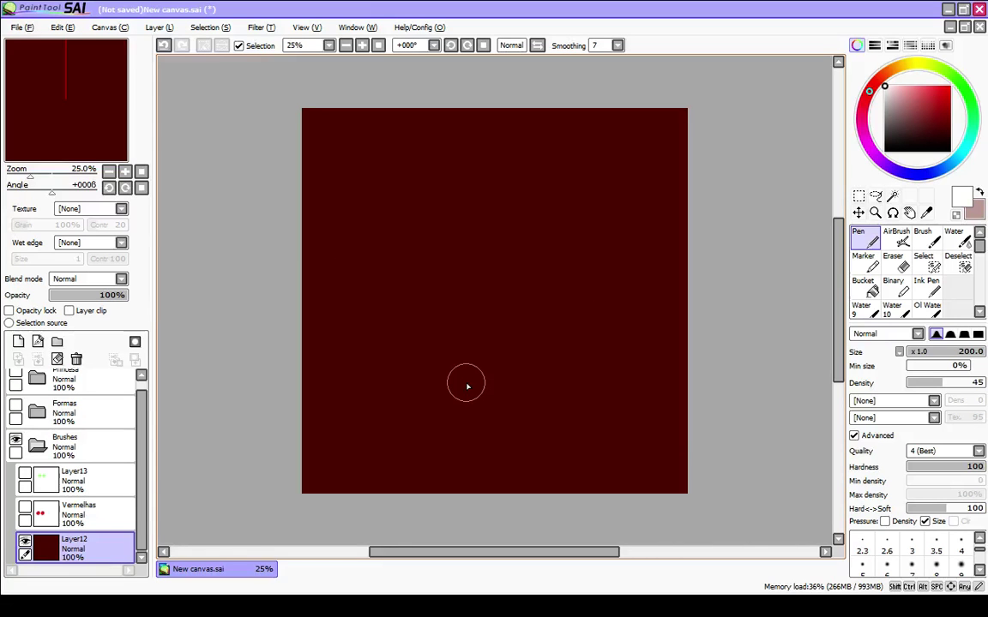
{"action": "left_click_drag", "start_coordinate": [937, 366], "coordinate": [969, 367]}
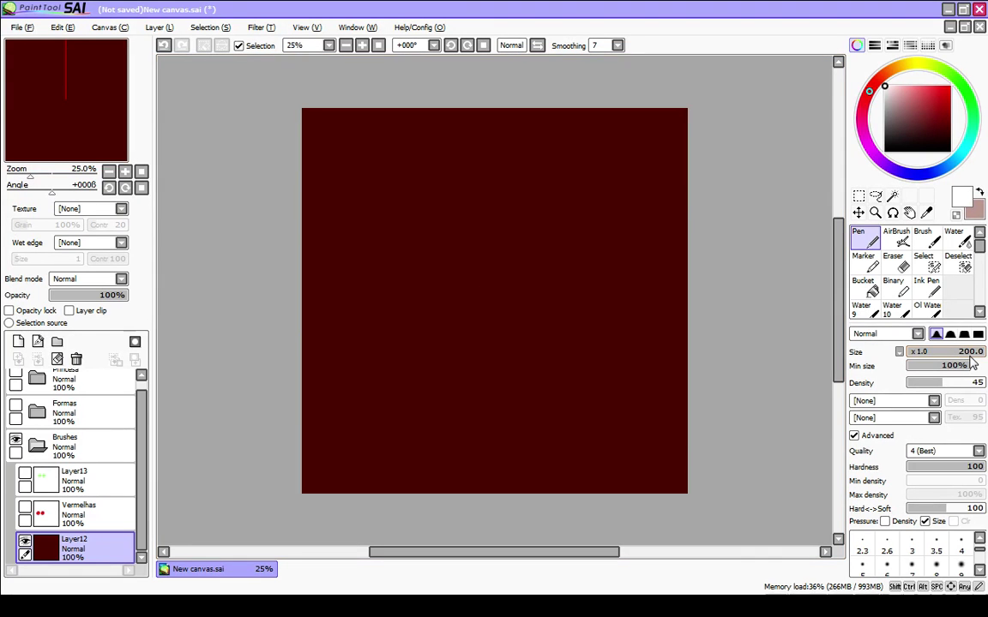
{"action": "mouse_move", "coordinate": [403, 249]}
{"action": "left_mouse_down"}
{"action": "mouse_move", "coordinate": [449, 263]}
{"action": "mouse_move", "coordinate": [462, 322]}
{"action": "mouse_move", "coordinate": [458, 296]}
{"action": "left_mouse_up"}
{"action": "key", "text": "ctrl+z"}
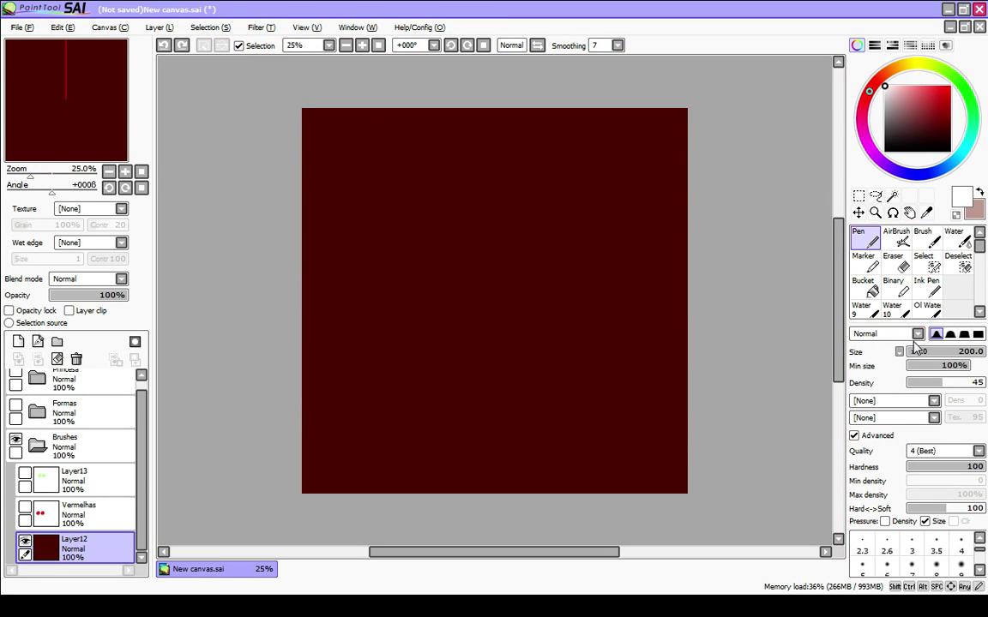
Step: Try a white zigzag stroke on Layer12 with the hardest edge shape, and undo it
{"action": "left_click", "coordinate": [978, 335]}
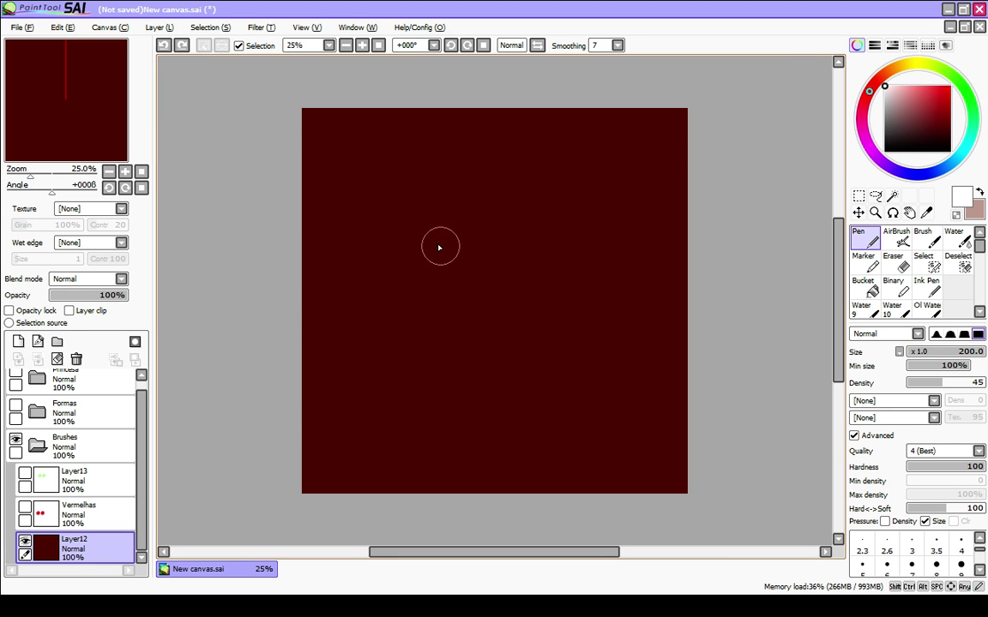
{"action": "mouse_move", "coordinate": [439, 244]}
{"action": "left_mouse_down"}
{"action": "mouse_move", "coordinate": [447, 281]}
{"action": "mouse_move", "coordinate": [367, 405]}
{"action": "mouse_move", "coordinate": [336, 420]}
{"action": "left_mouse_up"}
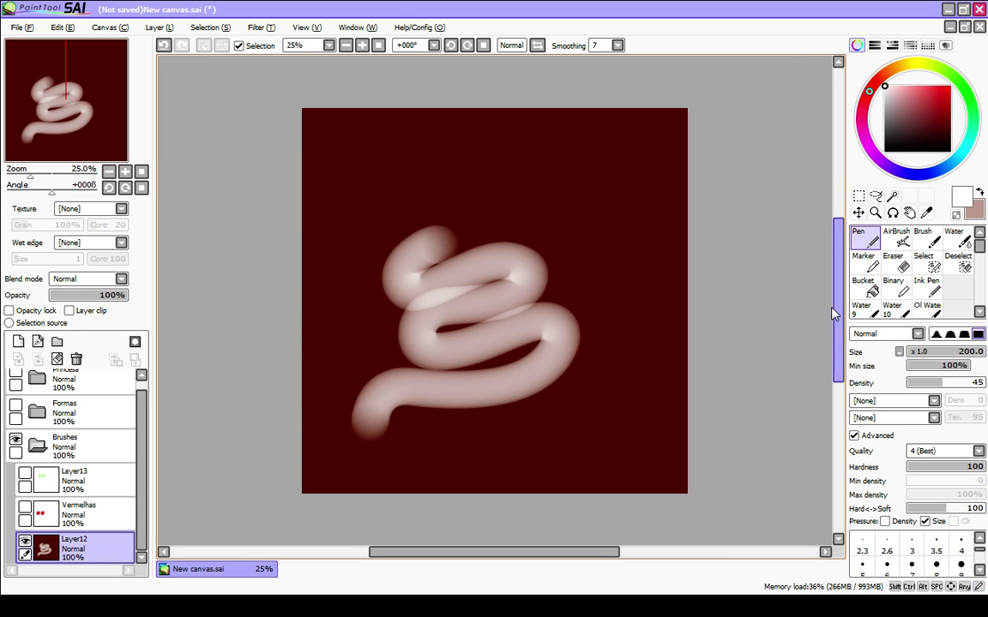
{"action": "key", "text": "ctrl+z"}
Step: Paint two white blobs side by side at density 100 and size 120, one with the hardest edge shape and one with the softest
{"action": "key", "text": "0"}
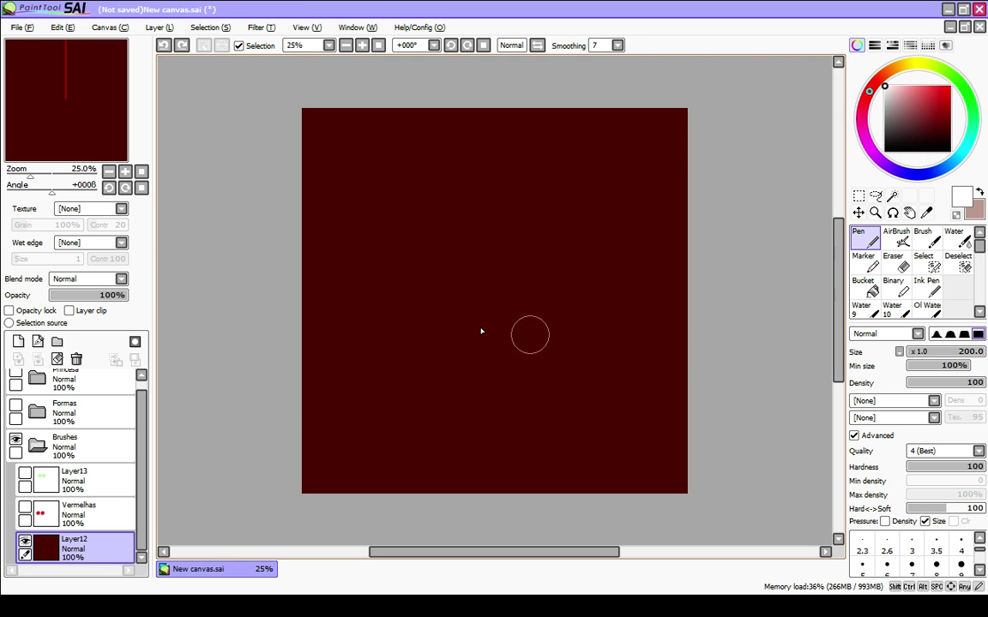
{"action": "scroll", "coordinate": [407, 271], "scroll_direction": "up", "scroll_amount": 2}
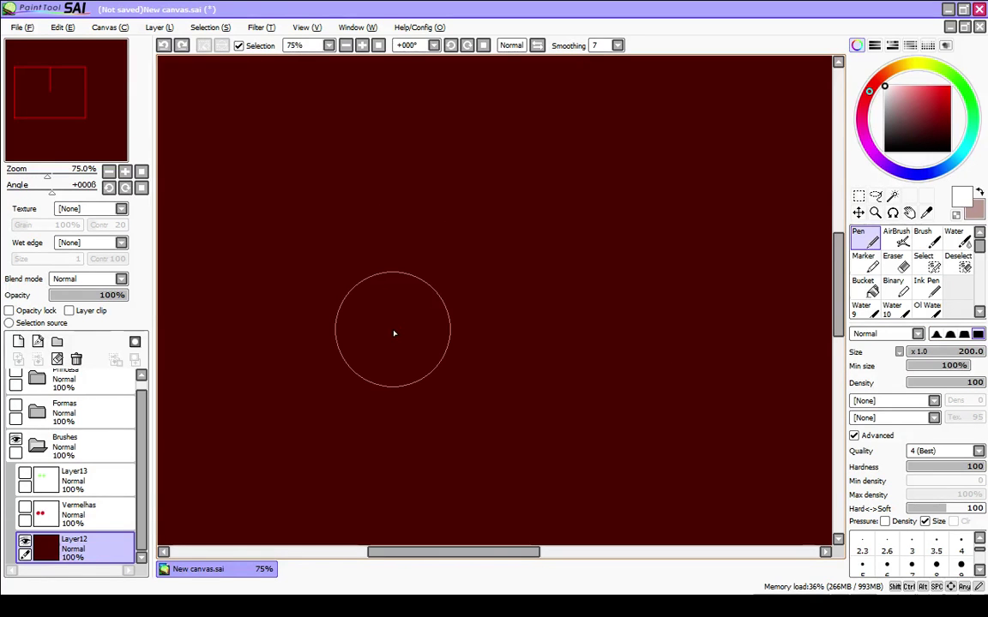
{"action": "key", "text": "bracketleft"}
{"action": "key", "text": "bracketleft"}
{"action": "key", "text": "bracketleft"}
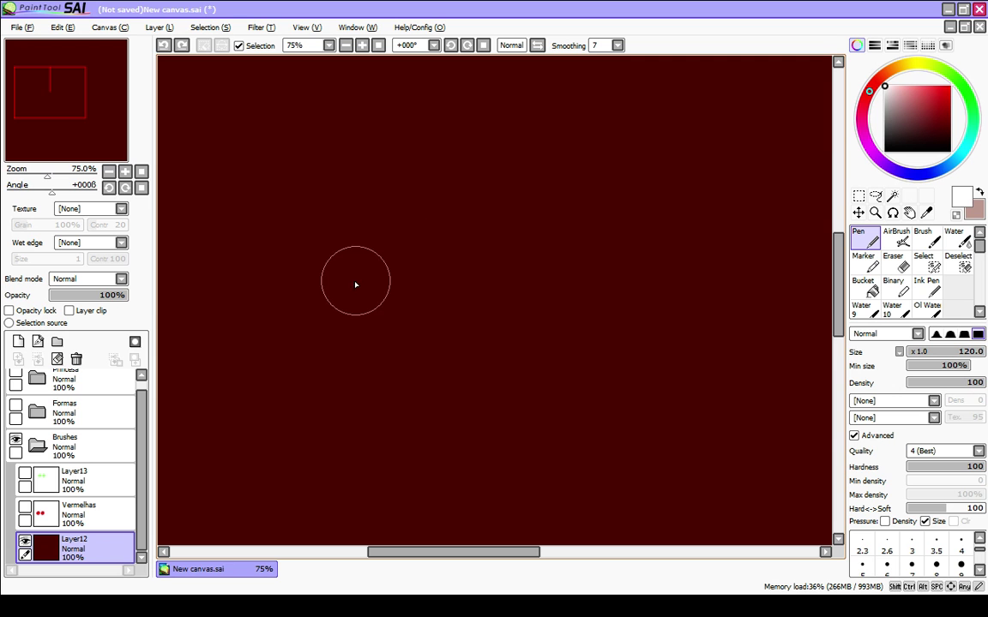
{"action": "mouse_move", "coordinate": [376, 243]}
{"action": "left_mouse_down"}
{"action": "mouse_move", "coordinate": [338, 242]}
{"action": "mouse_move", "coordinate": [387, 253]}
{"action": "mouse_move", "coordinate": [434, 283]}
{"action": "mouse_move", "coordinate": [461, 328]}
{"action": "left_mouse_up"}
{"action": "left_click", "coordinate": [935, 333]}
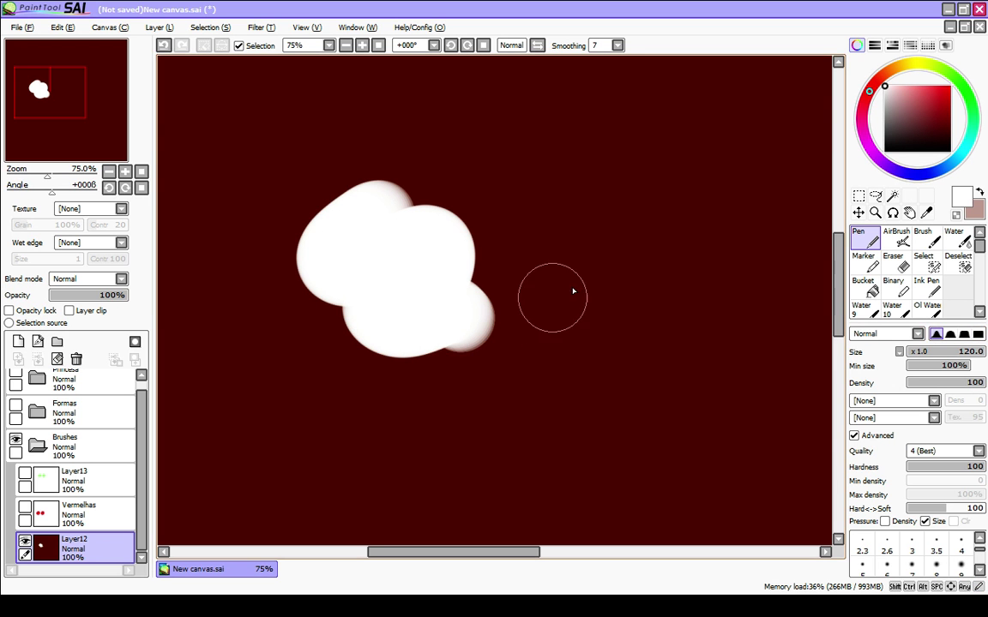
{"action": "mouse_move", "coordinate": [573, 286]}
{"action": "left_mouse_down"}
{"action": "mouse_move", "coordinate": [580, 247]}
{"action": "mouse_move", "coordinate": [625, 344]}
{"action": "mouse_move", "coordinate": [566, 333]}
{"action": "mouse_move", "coordinate": [595, 253]}
{"action": "left_mouse_up"}
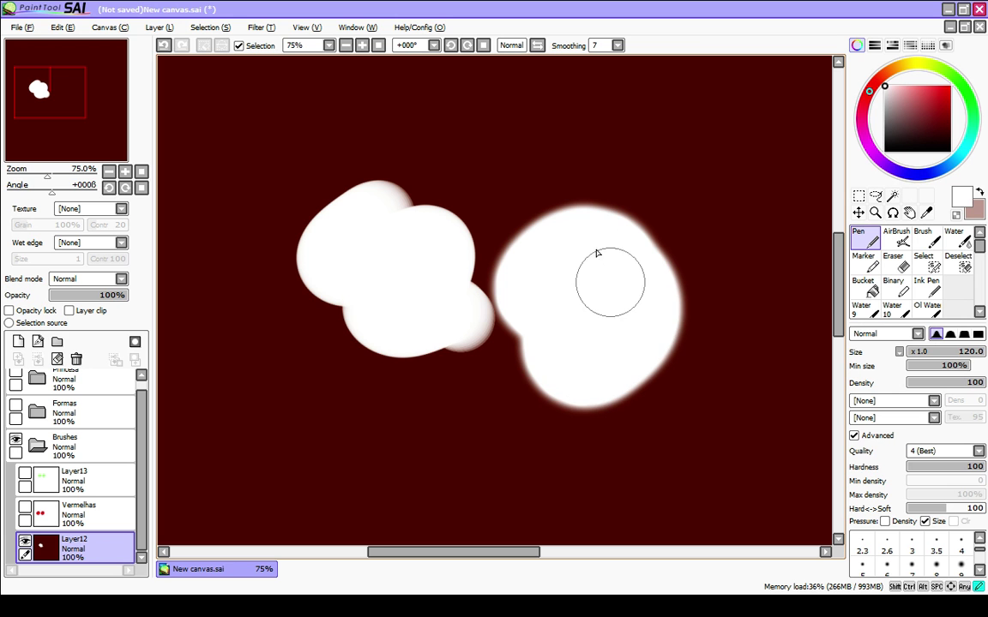
Step: Stroke along the edge of the hard-edged white blob at pen size 7, and undo all the white painting
{"action": "key", "text": "bracketleft"}
{"action": "scroll", "coordinate": [513, 256], "scroll_direction": "up", "scroll_amount": 4}
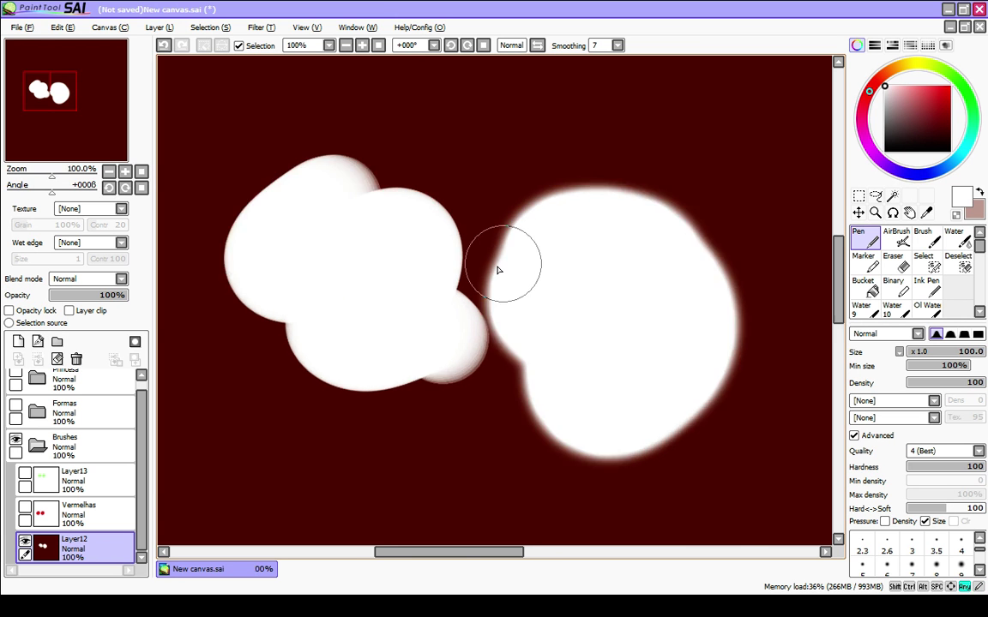
{"action": "key", "text": "bracketleft"}
{"action": "key", "text": "bracketleft"}
{"action": "key", "text": "bracketleft"}
{"action": "key", "text": "bracketleft"}
{"action": "key", "text": "bracketleft"}
{"action": "key", "text": "bracketleft"}
{"action": "key", "text": "bracketleft"}
{"action": "key", "text": "bracketleft"}
{"action": "key", "text": "bracketleft"}
{"action": "key", "text": "bracketleft"}
{"action": "key", "text": "bracketleft"}
{"action": "key", "text": "bracketleft"}
{"action": "key", "text": "bracketleft"}
{"action": "key", "text": "bracketleft"}
{"action": "key", "text": "bracketleft"}
{"action": "key", "text": "bracketleft"}
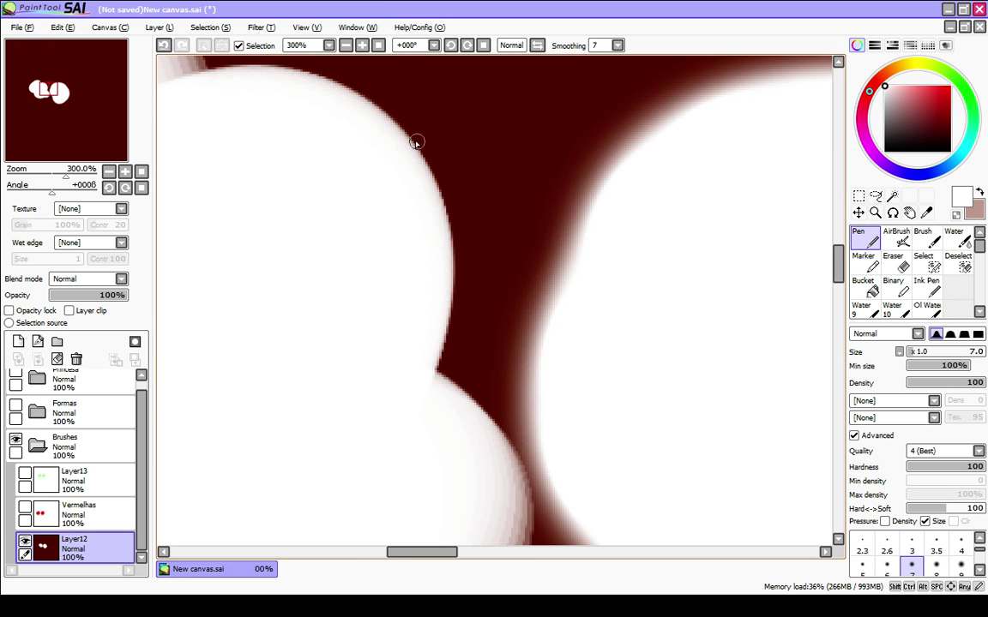
{"action": "mouse_move", "coordinate": [417, 160]}
{"action": "left_mouse_down"}
{"action": "mouse_move", "coordinate": [447, 324]}
{"action": "mouse_move", "coordinate": [440, 318]}
{"action": "left_mouse_up"}
{"action": "scroll", "coordinate": [493, 293], "scroll_direction": "down", "scroll_amount": 7}
{"action": "scroll", "coordinate": [384, 277], "scroll_direction": "up", "scroll_amount": 5}
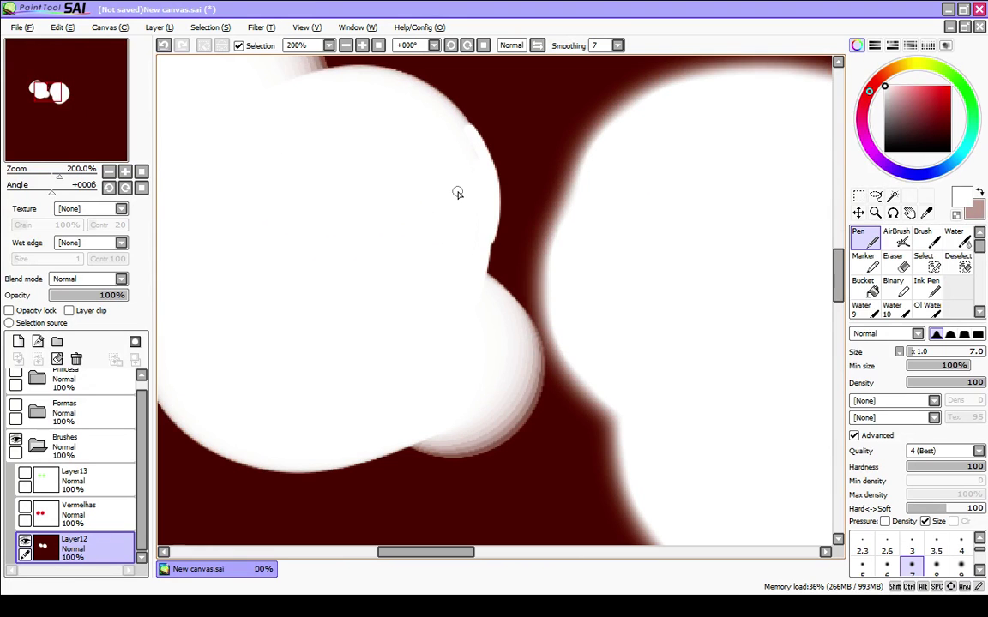
{"action": "key", "text": "Home"}
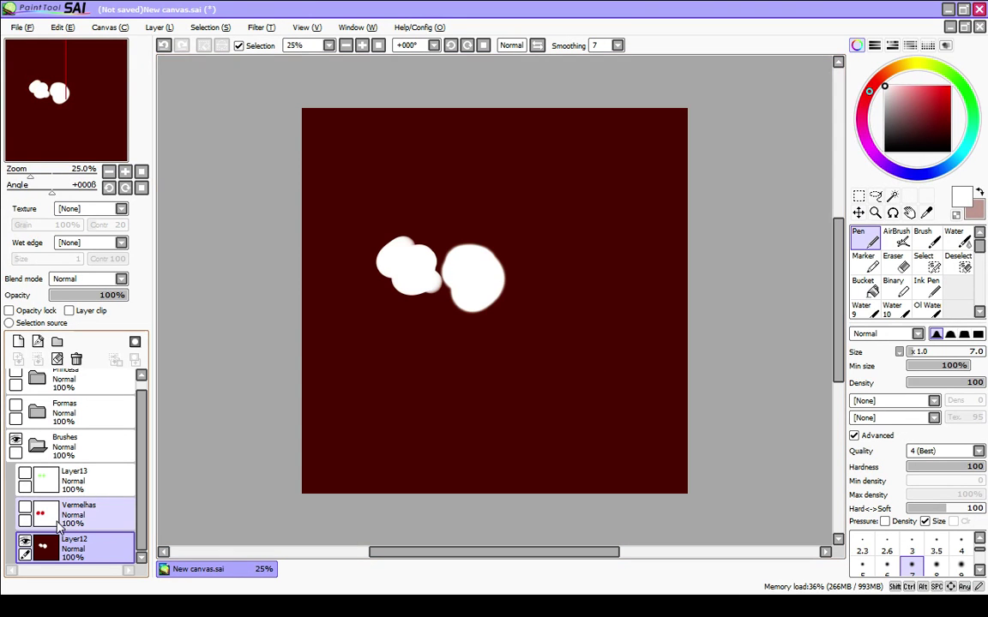
{"action": "key", "text": "ctrl+z"}
{"action": "key", "text": "ctrl+z"}
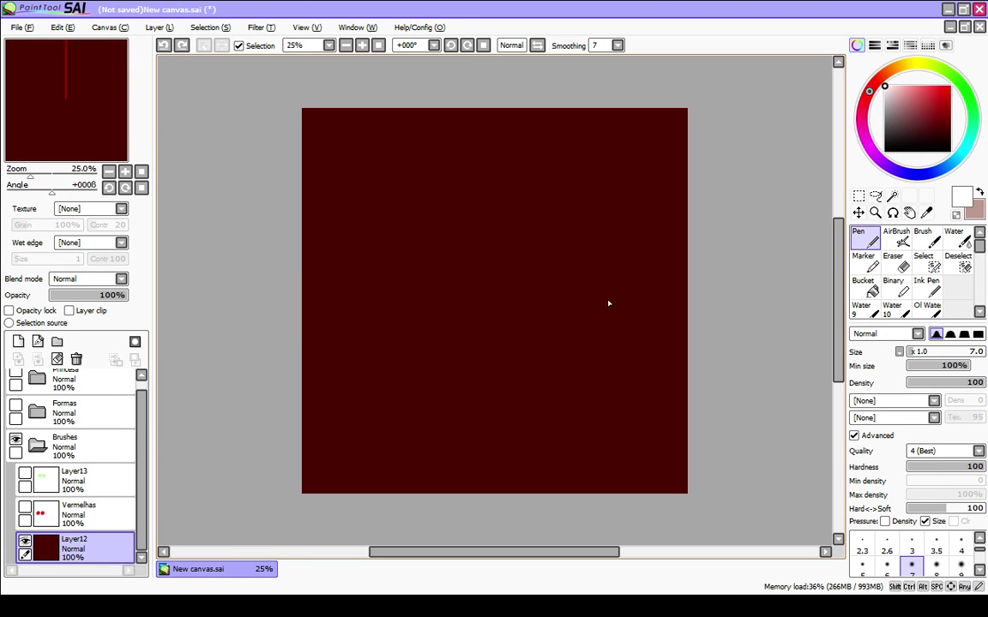
Step: Paint a soft-edged red disc in the left half of Layer12 with pen size 300 and density 100
{"action": "left_click", "coordinate": [945, 87]}
{"action": "key", "text": "0"}
{"action": "key", "text": "bracketright"}
{"action": "key", "text": "bracketright"}
{"action": "key", "text": "bracketright"}
{"action": "key", "text": "bracketright"}
{"action": "key", "text": "bracketright"}
{"action": "key", "text": "bracketright"}
{"action": "key", "text": "bracketright"}
{"action": "key", "text": "bracketright"}
{"action": "key", "text": "bracketright"}
{"action": "key", "text": "bracketright"}
{"action": "key", "text": "bracketright"}
{"action": "key", "text": "bracketright"}
{"action": "key", "text": "bracketright"}
{"action": "key", "text": "bracketright"}
{"action": "key", "text": "bracketright"}
{"action": "key", "text": "bracketright"}
{"action": "key", "text": "bracketright"}
{"action": "key", "text": "bracketright"}
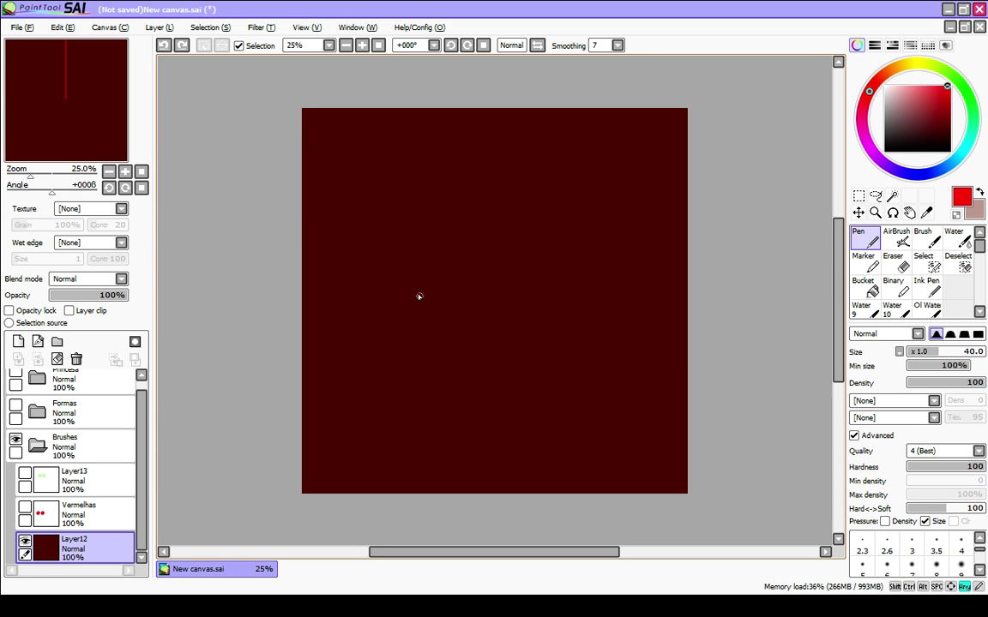
{"action": "key", "text": "bracketright"}
{"action": "key", "text": "bracketright"}
{"action": "key", "text": "bracketright"}
{"action": "key", "text": "bracketright"}
{"action": "left_click_drag", "start_coordinate": [398, 293], "coordinate": [385, 314]}
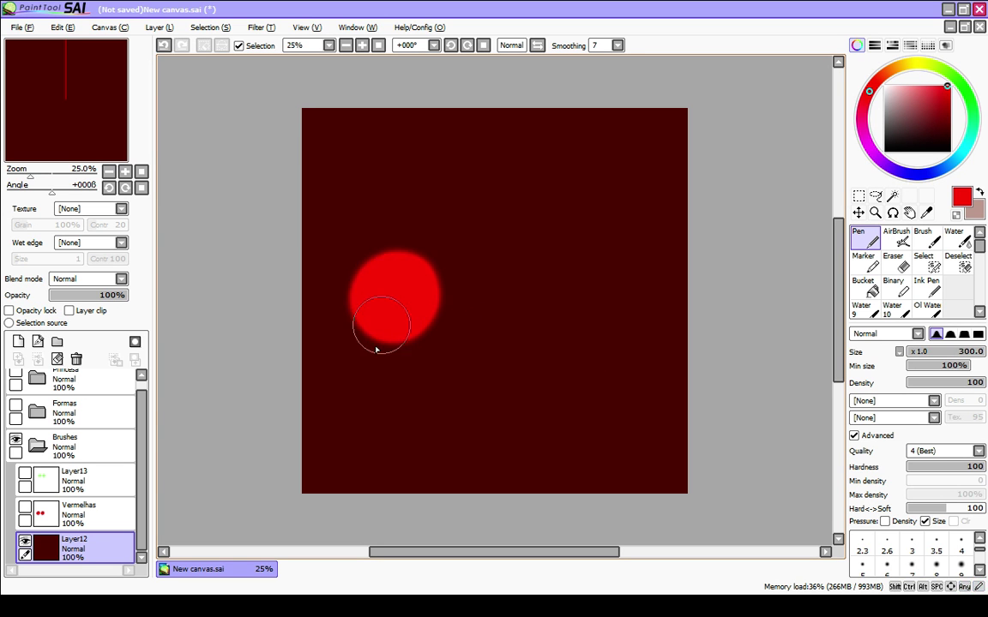
Step: Paint a second red disc beside the first and a curved red stroke around it at pen density 40
{"action": "scroll", "coordinate": [363, 402], "scroll_direction": "up", "scroll_amount": 1}
{"action": "key", "text": "4"}
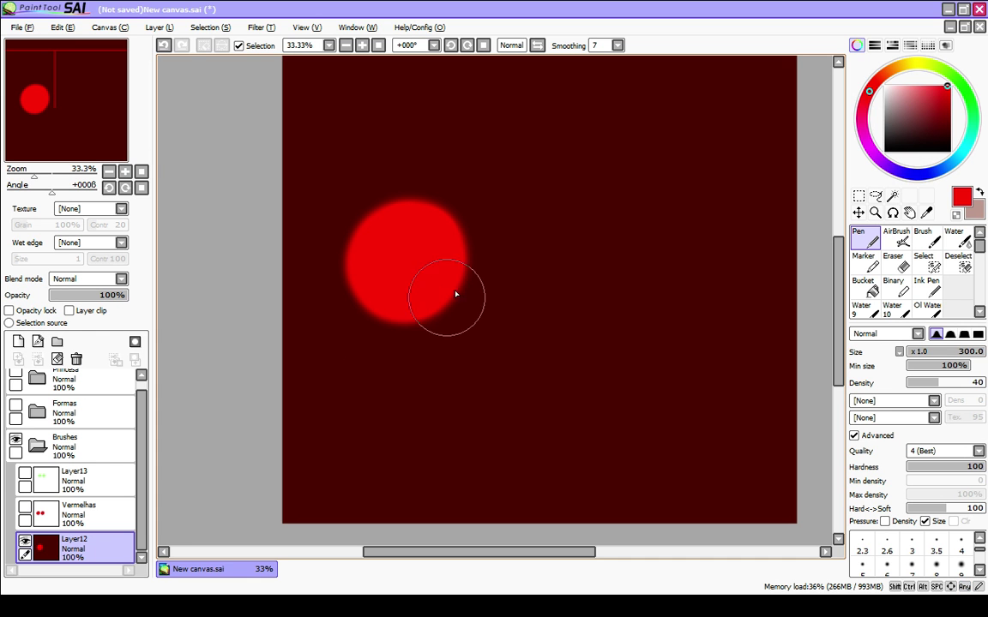
{"action": "mouse_move", "coordinate": [509, 242]}
{"action": "left_mouse_down"}
{"action": "mouse_move", "coordinate": [490, 260]}
{"action": "mouse_move", "coordinate": [501, 254]}
{"action": "mouse_move", "coordinate": [513, 282]}
{"action": "left_mouse_up"}
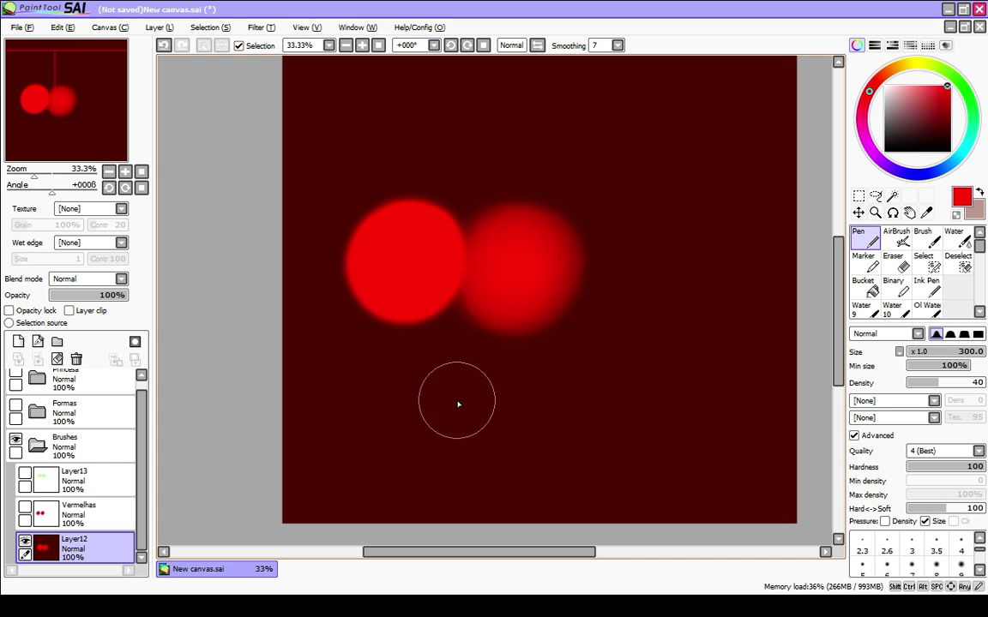
{"action": "mouse_move", "coordinate": [627, 258]}
{"action": "left_mouse_down"}
{"action": "mouse_move", "coordinate": [624, 320]}
{"action": "mouse_move", "coordinate": [567, 361]}
{"action": "left_mouse_up"}
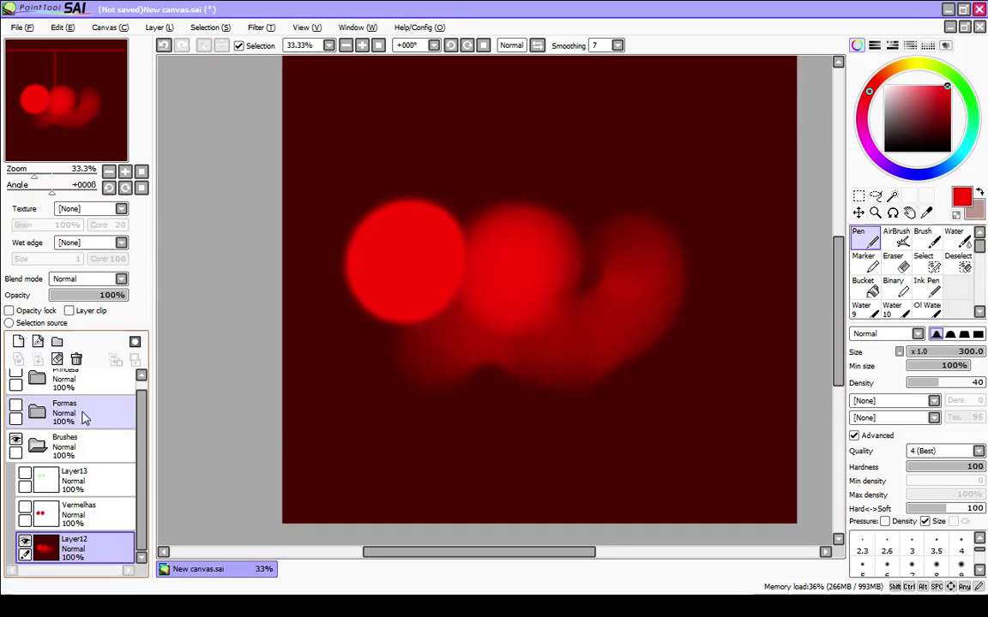
Step: Undo all the red strokes on Layer12
{"action": "key", "text": "ctrl+z"}
{"action": "key", "text": "ctrl+z"}
{"action": "key", "text": "ctrl+z"}
{"action": "key", "text": "ctrl+z"}
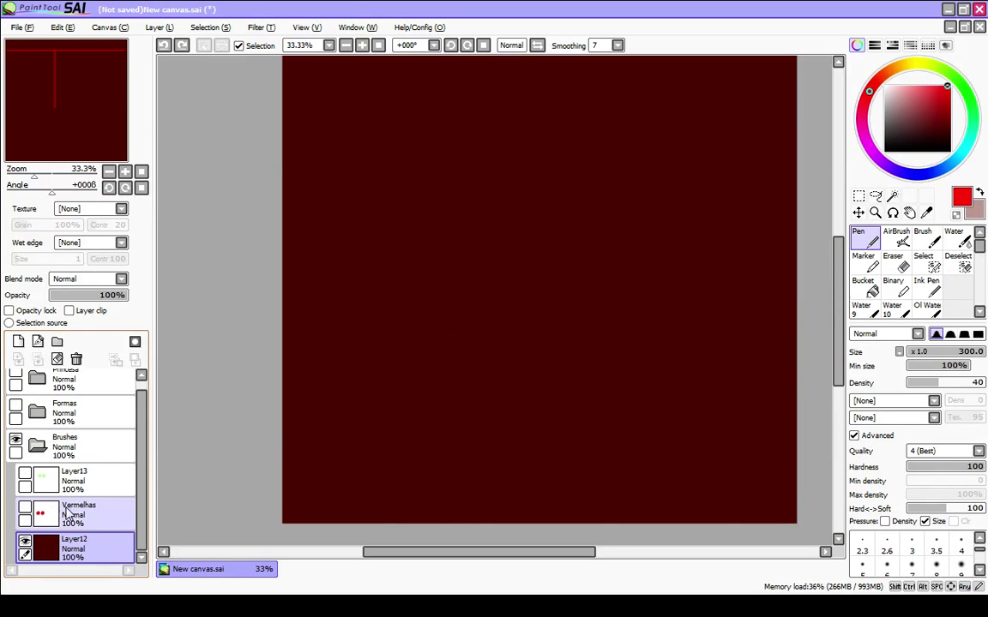
Step: Show the Vermelhas layer and Layer13, and make Layer13 the active layer
{"action": "left_click", "coordinate": [68, 514]}
{"action": "left_click", "coordinate": [24, 506]}
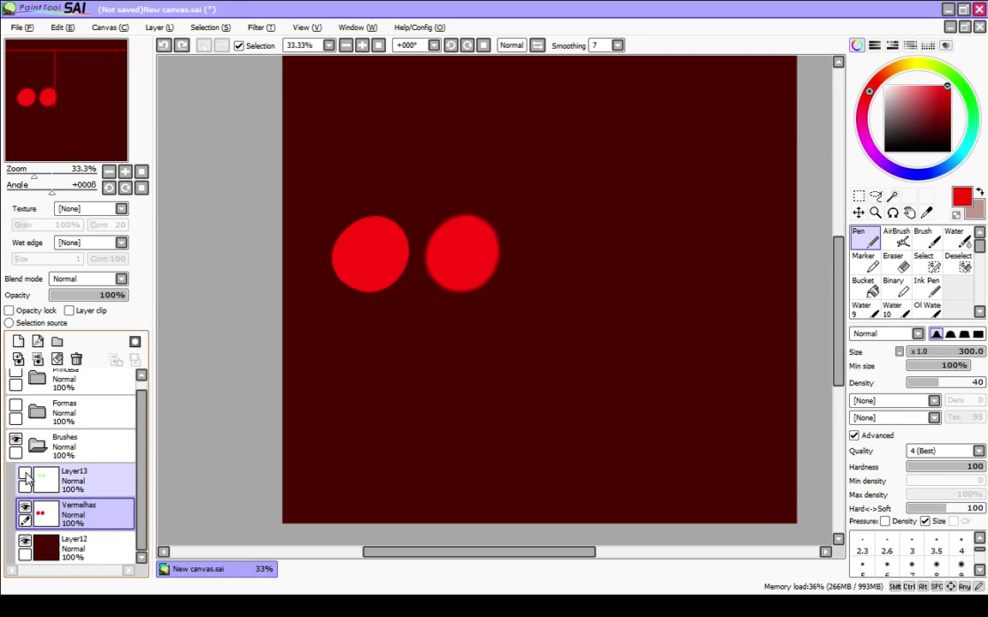
{"action": "left_click", "coordinate": [25, 473]}
{"action": "left_click", "coordinate": [87, 480]}
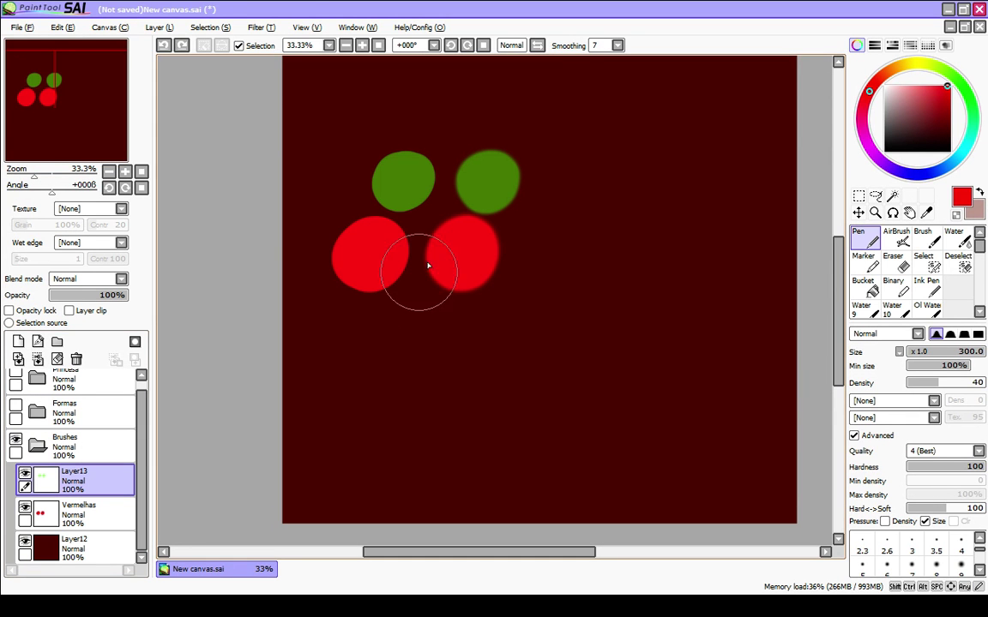
Step: Reduce the pen size to 60 and move Layer13's green discs so they overlap the tops of the red discs
{"action": "key", "text": "bracketleft"}
{"action": "key", "text": "bracketleft"}
{"action": "key", "text": "bracketleft"}
{"action": "key", "text": "bracketleft"}
{"action": "key", "text": "bracketleft"}
{"action": "key", "text": "bracketleft"}
{"action": "key", "text": "bracketleft"}
{"action": "key", "text": "bracketleft"}
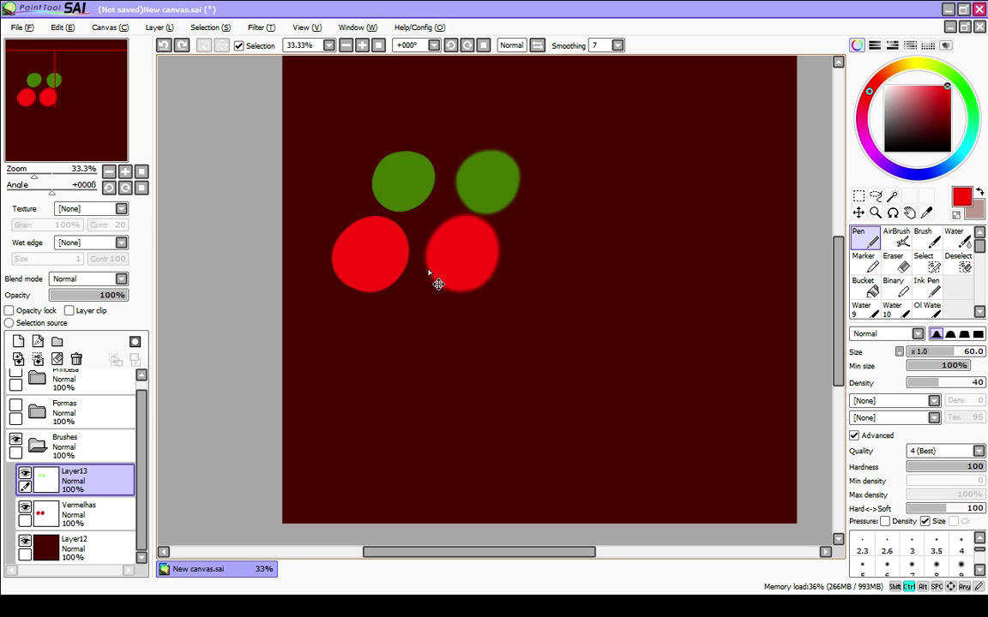
{"action": "mouse_move", "coordinate": [428, 273]}
{"action": "left_mouse_down"}
{"action": "mouse_move", "coordinate": [403, 370]}
{"action": "mouse_move", "coordinate": [421, 362]}
{"action": "mouse_move", "coordinate": [424, 335]}
{"action": "mouse_move", "coordinate": [402, 317]}
{"action": "mouse_move", "coordinate": [426, 293]}
{"action": "left_mouse_up"}
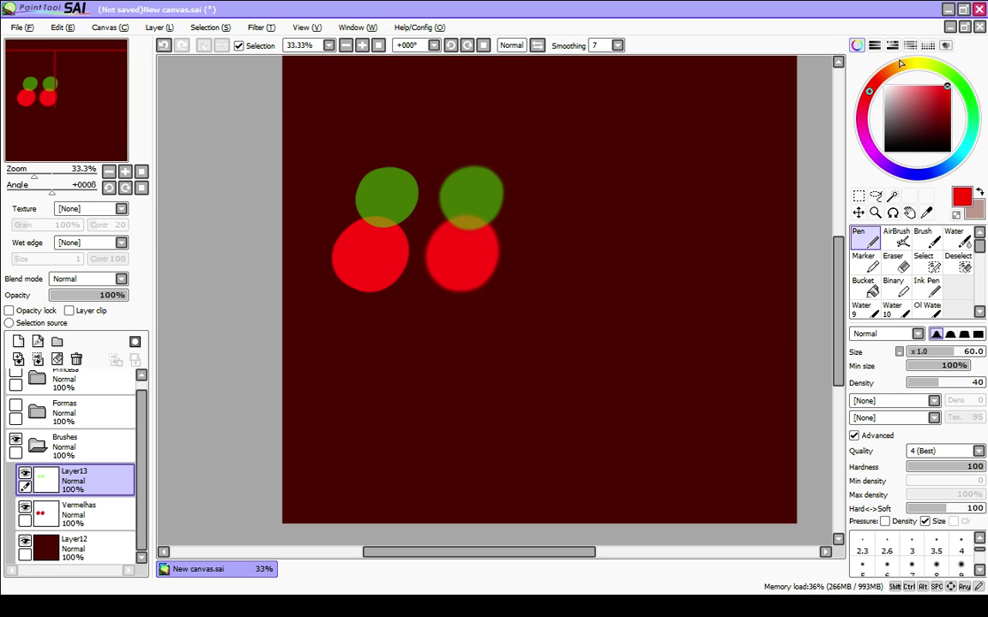
Step: Choose bright green and the Brush tool, and try a stroke near the right red disc at density 40 and size 160, undoing it
{"action": "left_click_drag", "start_coordinate": [948, 70], "coordinate": [957, 80]}
{"action": "left_click_drag", "start_coordinate": [943, 93], "coordinate": [950, 86]}
{"action": "key", "text": "b"}
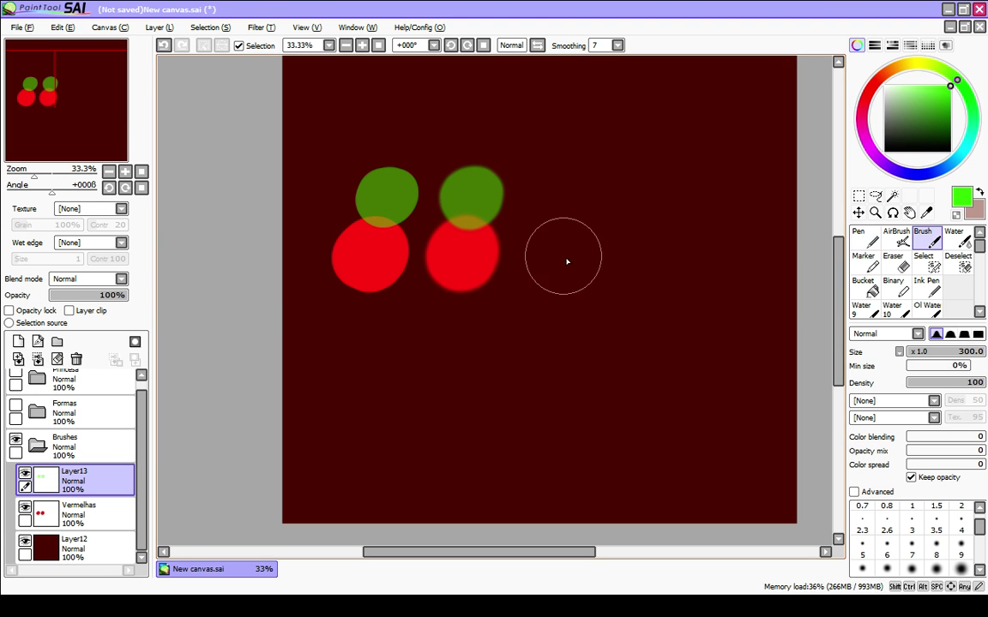
{"action": "key", "text": "4"}
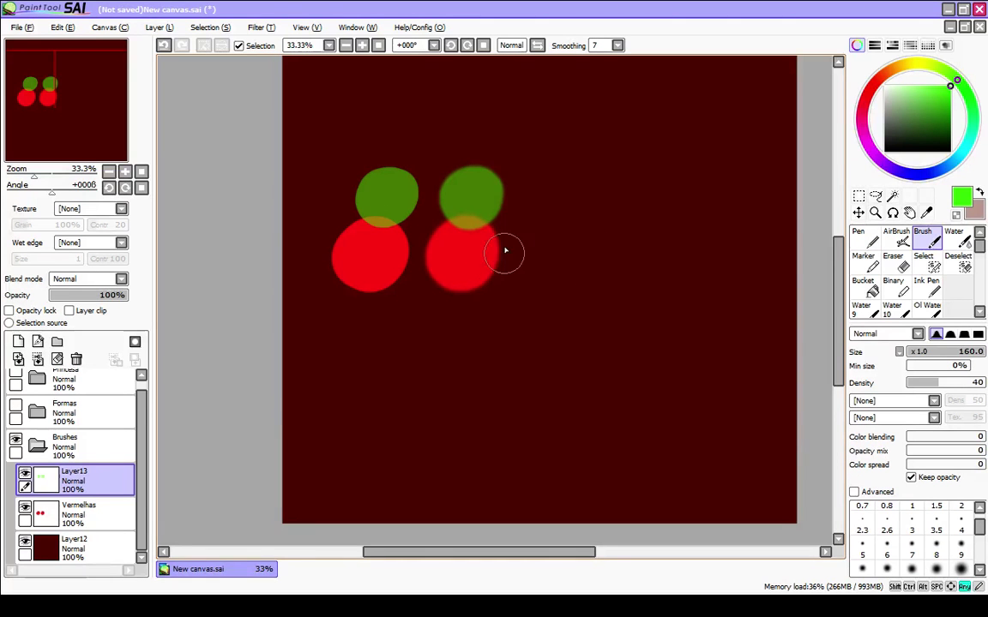
{"action": "mouse_move", "coordinate": [522, 184]}
{"action": "left_mouse_down"}
{"action": "mouse_move", "coordinate": [483, 306]}
{"action": "mouse_move", "coordinate": [513, 285]}
{"action": "left_mouse_up"}
{"action": "key", "text": "ctrl+z"}
Step: Paint a soft green patch below the right red disc with the Brush at size 300 and density 10
{"action": "key", "text": "bracketright"}
{"action": "key", "text": "bracketright"}
{"action": "key", "text": "bracketright"}
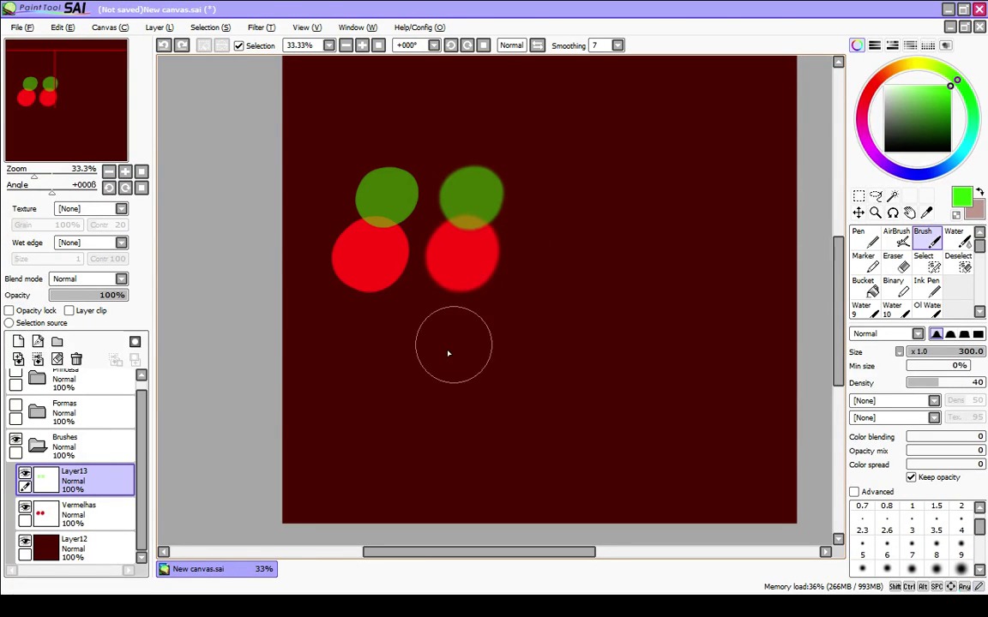
{"action": "key", "text": "1"}
{"action": "mouse_move", "coordinate": [448, 353]}
{"action": "left_mouse_down"}
{"action": "mouse_move", "coordinate": [478, 308]}
{"action": "mouse_move", "coordinate": [529, 269]}
{"action": "mouse_move", "coordinate": [481, 375]}
{"action": "mouse_move", "coordinate": [538, 342]}
{"action": "mouse_move", "coordinate": [589, 276]}
{"action": "mouse_move", "coordinate": [537, 373]}
{"action": "mouse_move", "coordinate": [557, 285]}
{"action": "mouse_move", "coordinate": [582, 277]}
{"action": "mouse_move", "coordinate": [546, 362]}
{"action": "left_mouse_up"}
Step: Extend the green patch up over the edge of the right red disc with the Brush at size 160
{"action": "key", "text": "bracketleft"}
{"action": "key", "text": "bracketleft"}
{"action": "key", "text": "bracketleft"}
{"action": "left_click_drag", "start_coordinate": [463, 333], "coordinate": [497, 244]}
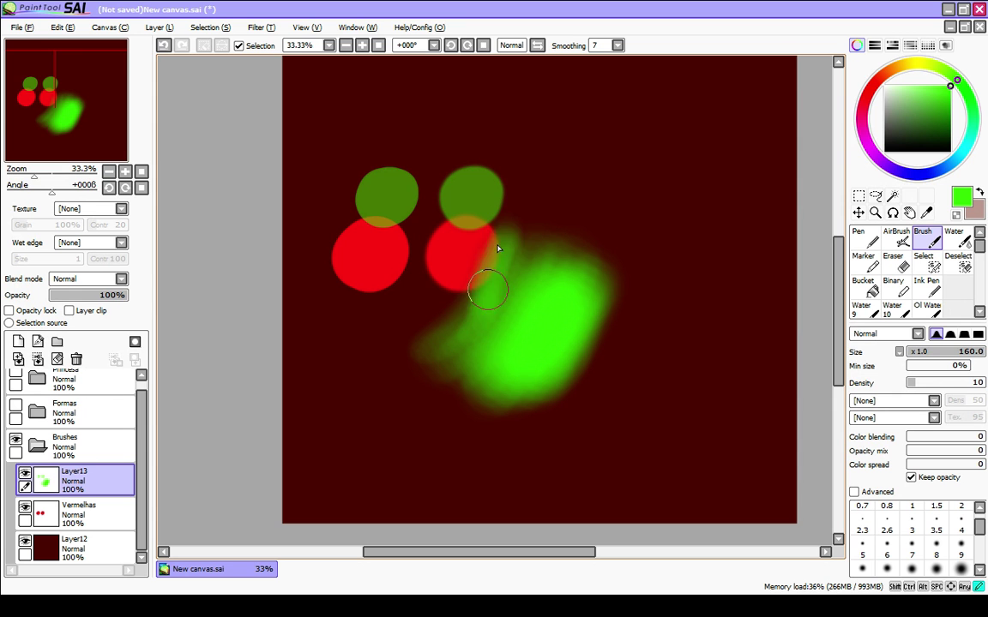
{"action": "mouse_move", "coordinate": [488, 291]}
{"action": "left_mouse_down"}
{"action": "mouse_move", "coordinate": [505, 238]}
{"action": "mouse_move", "coordinate": [505, 346]}
{"action": "mouse_move", "coordinate": [452, 336]}
{"action": "mouse_move", "coordinate": [472, 292]}
{"action": "mouse_move", "coordinate": [469, 311]}
{"action": "mouse_move", "coordinate": [540, 326]}
{"action": "left_mouse_up"}
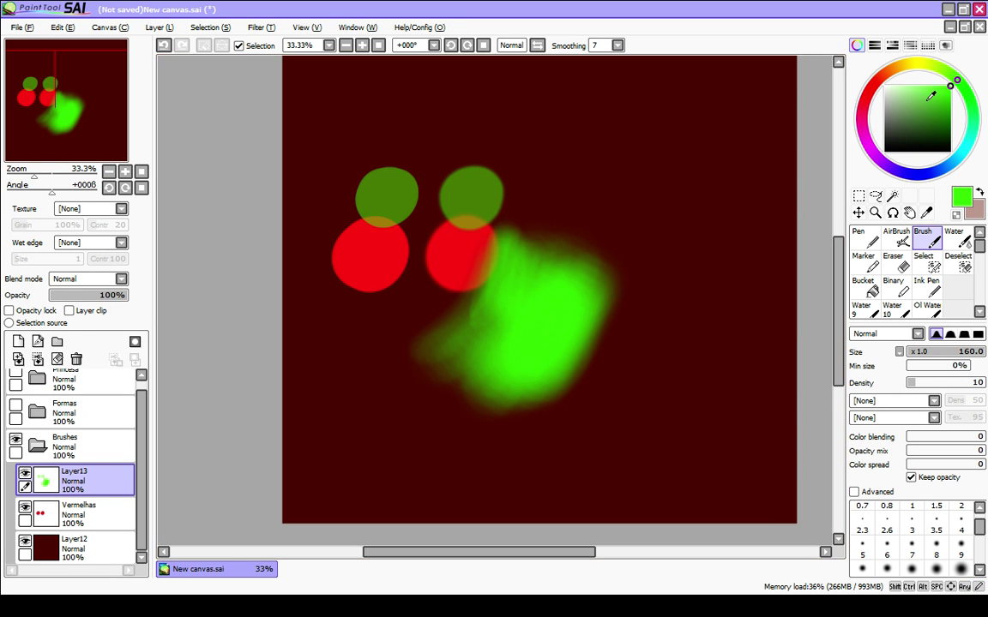
Step: Try dark green strokes along the green patch's outer edge with the Brush at size 250 and density 40, undoing them and the latest green strokes
{"action": "left_click", "coordinate": [932, 130]}
{"action": "mouse_move", "coordinate": [497, 240]}
{"action": "left_mouse_down"}
{"action": "mouse_move", "coordinate": [541, 275]}
{"action": "mouse_move", "coordinate": [524, 386]}
{"action": "mouse_move", "coordinate": [559, 391]}
{"action": "mouse_move", "coordinate": [577, 327]}
{"action": "mouse_move", "coordinate": [606, 308]}
{"action": "mouse_move", "coordinate": [571, 242]}
{"action": "mouse_move", "coordinate": [582, 315]}
{"action": "mouse_move", "coordinate": [569, 326]}
{"action": "left_mouse_up"}
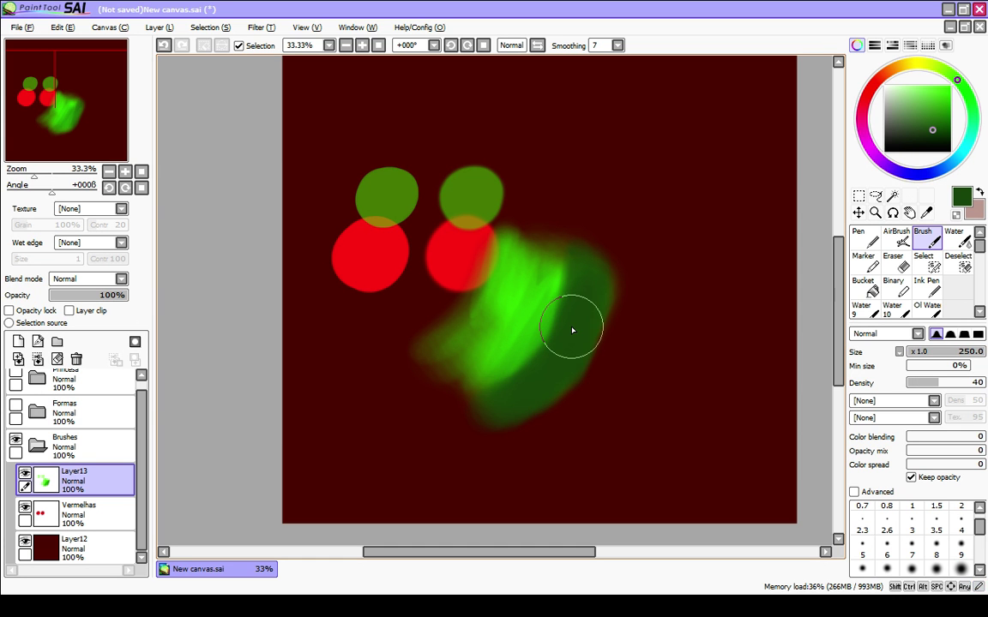
{"action": "left_click", "coordinate": [43, 443]}
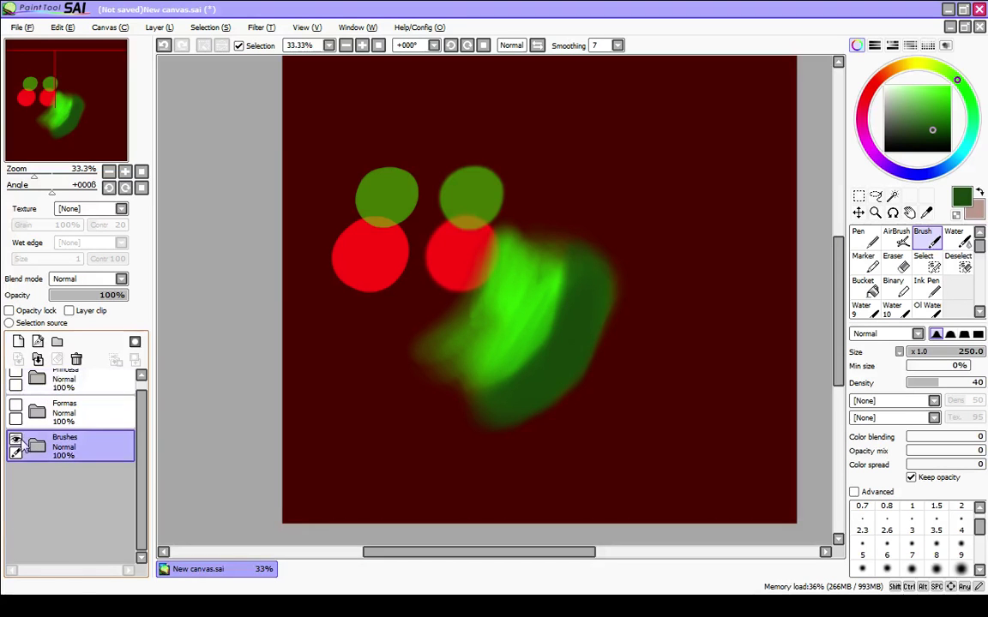
{"action": "key", "text": "ctrl+z"}
{"action": "key", "text": "ctrl+z"}
{"action": "key", "text": "ctrl+z"}
{"action": "key", "text": "ctrl+z"}
{"action": "key", "text": "ctrl+z"}
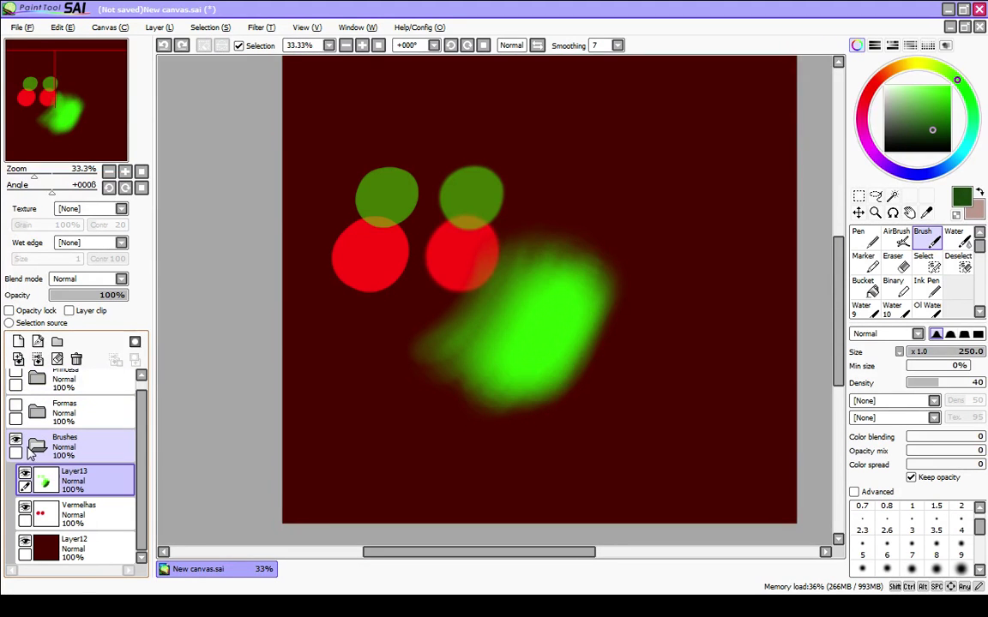
Step: Collapse and hide the Brushes folder, fit the whole canvas in view and switch to the Pen tool
{"action": "left_click", "coordinate": [34, 448]}
{"action": "left_click", "coordinate": [15, 440]}
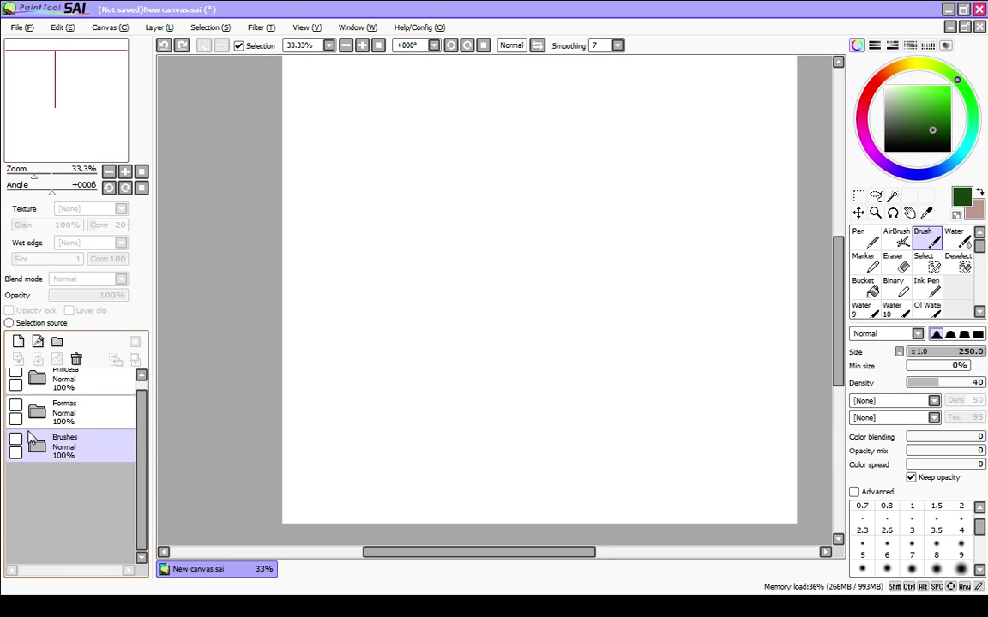
{"action": "key", "text": "Home"}
{"action": "key", "text": "n"}
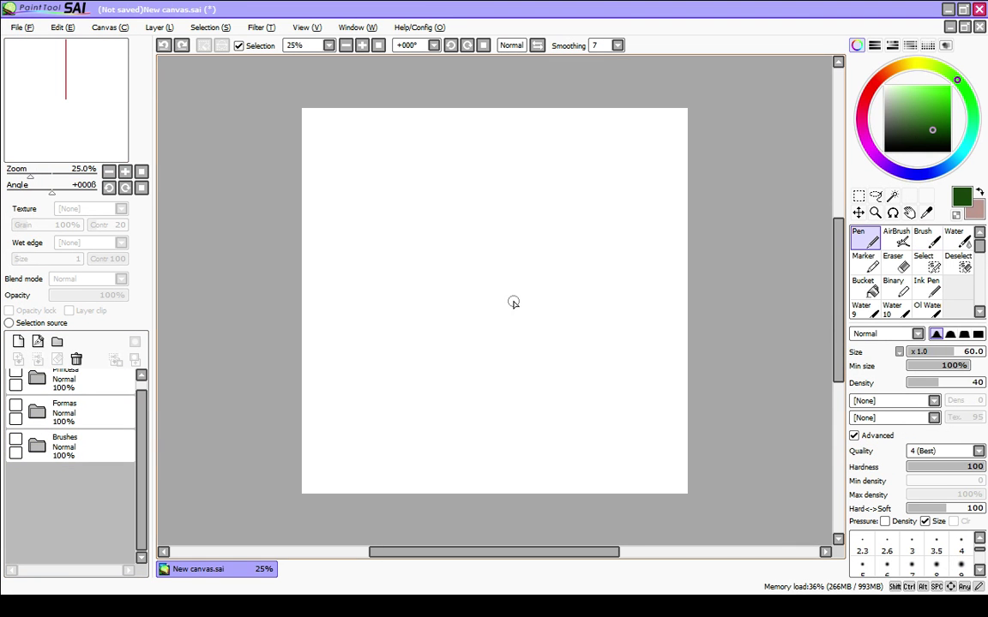
Step: Show and expand the Formas folder and select its formas layer
{"action": "left_click", "coordinate": [51, 412]}
{"action": "left_click", "coordinate": [15, 404]}
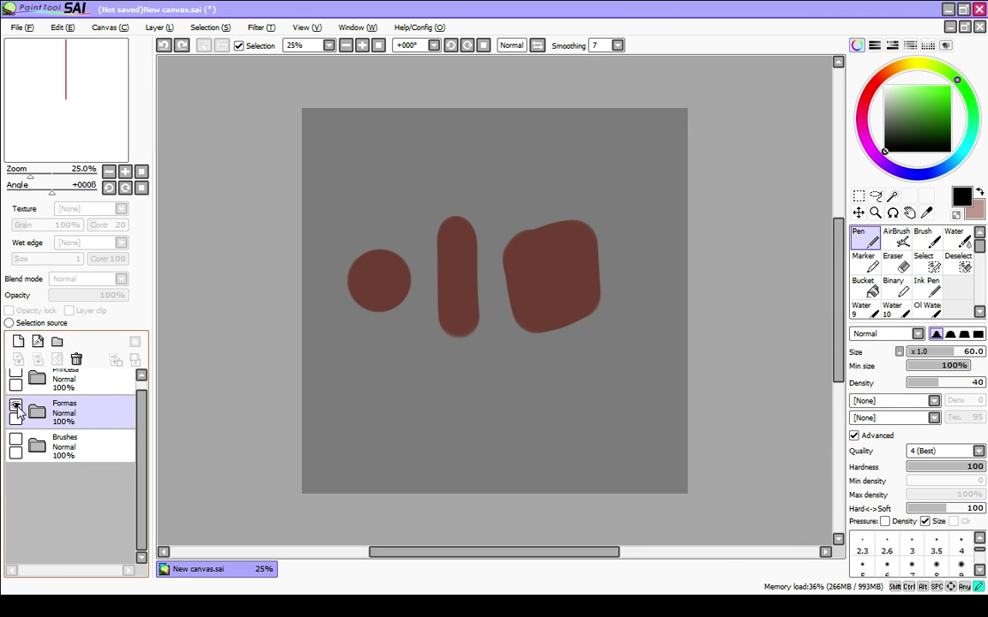
{"action": "left_click", "coordinate": [51, 447]}
{"action": "left_click", "coordinate": [40, 423]}
{"action": "left_click", "coordinate": [36, 413]}
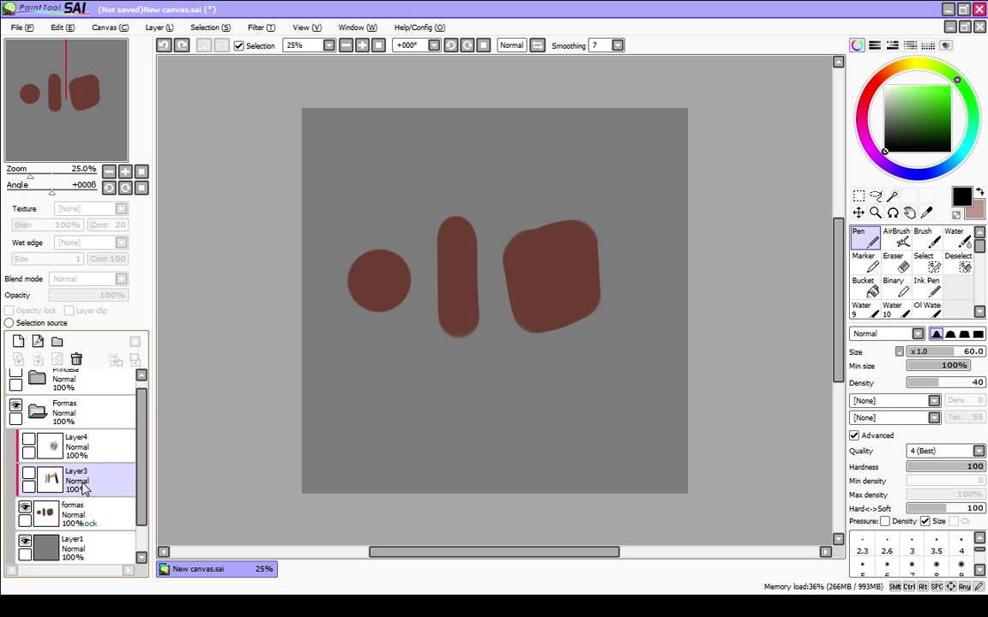
{"action": "left_click", "coordinate": [101, 511]}
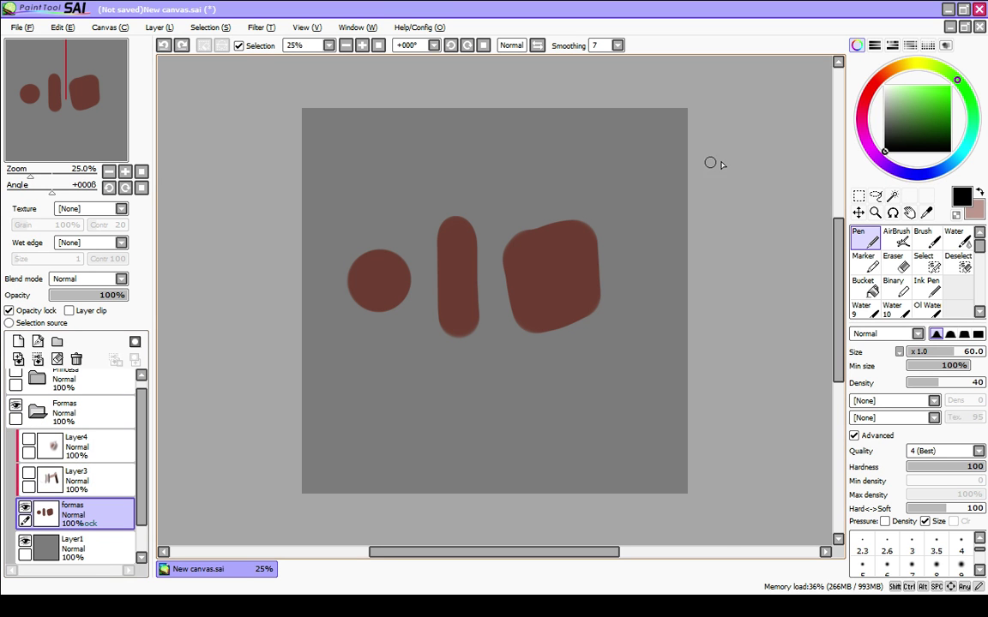
Step: Examine the brown circle, vertical bar and rounded square of the formas layer up close and as a whole
{"action": "scroll", "coordinate": [495, 227], "scroll_direction": "up", "scroll_amount": 5}
{"action": "scroll", "coordinate": [420, 267], "scroll_direction": "down", "scroll_amount": 5}
{"action": "scroll", "coordinate": [407, 278], "scroll_direction": "up", "scroll_amount": 2}
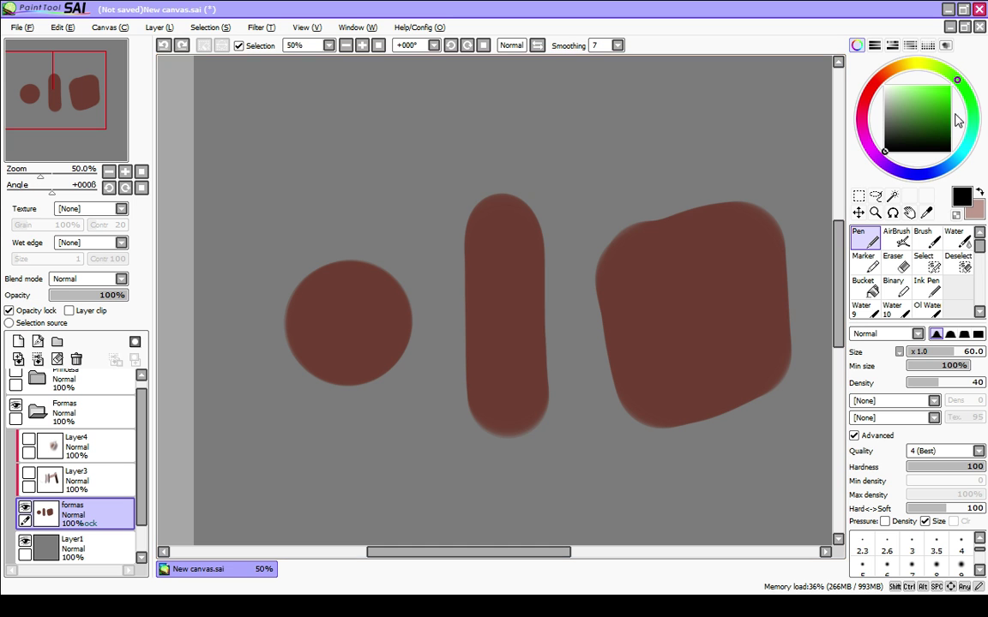
{"action": "scroll", "coordinate": [517, 294], "scroll_direction": "down", "scroll_amount": 2}
{"action": "scroll", "coordinate": [429, 258], "scroll_direction": "up", "scroll_amount": 2}
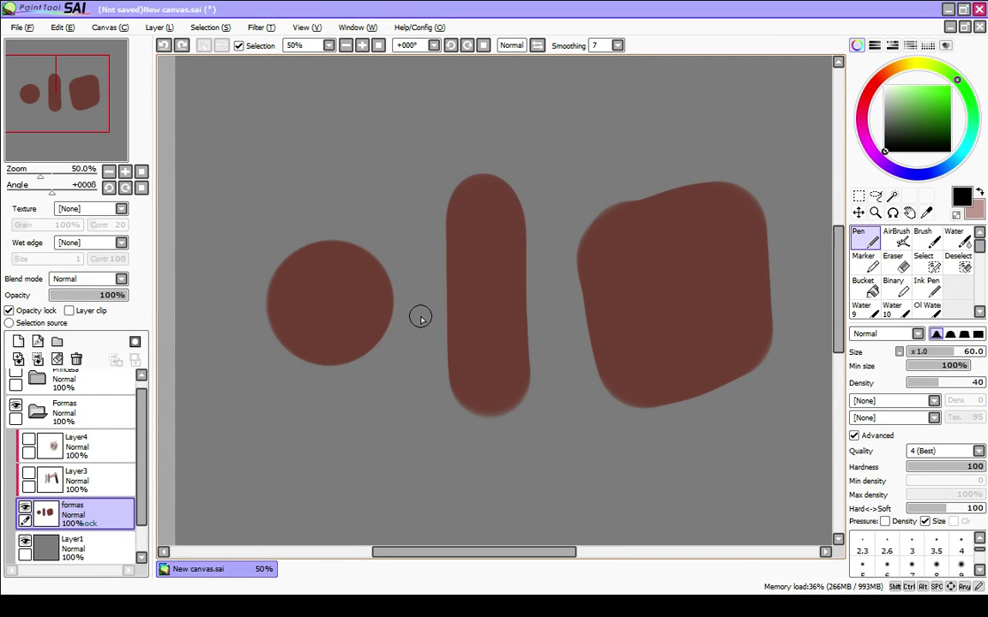
{"action": "left_click_drag", "start_coordinate": [343, 418], "coordinate": [291, 405]}
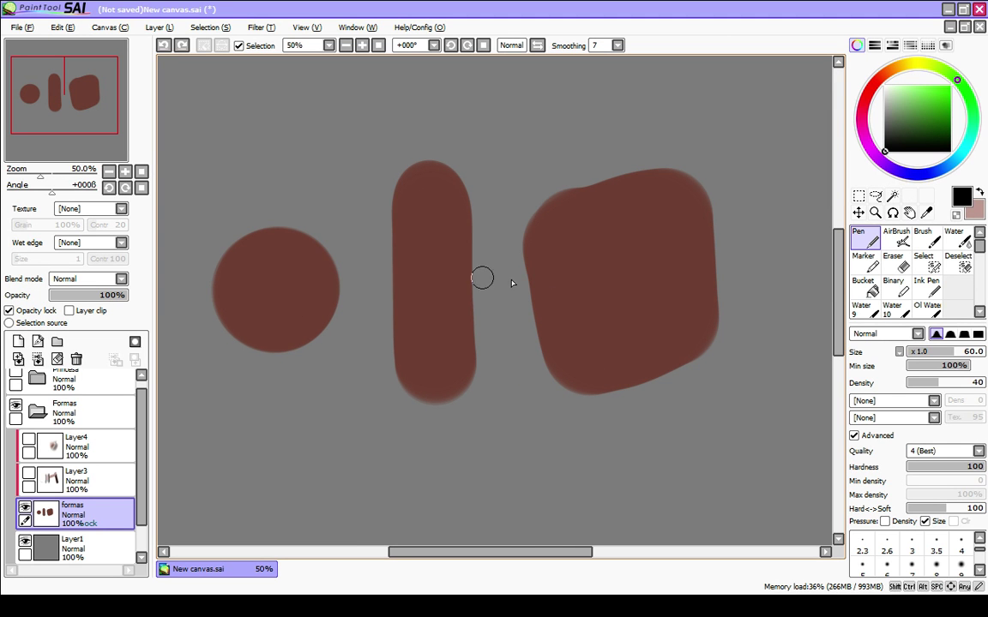
{"action": "key", "text": "space"}
{"action": "left_click_drag", "start_coordinate": [360, 437], "coordinate": [375, 443]}
{"action": "scroll", "coordinate": [430, 266], "scroll_direction": "down", "scroll_amount": 2}
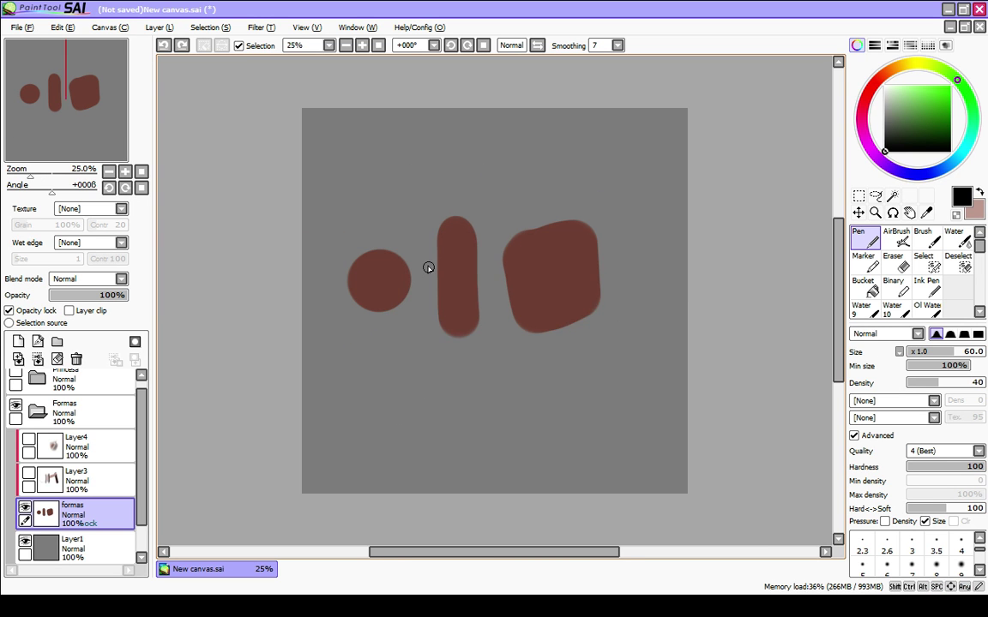
{"action": "scroll", "coordinate": [418, 274], "scroll_direction": "up", "scroll_amount": 1}
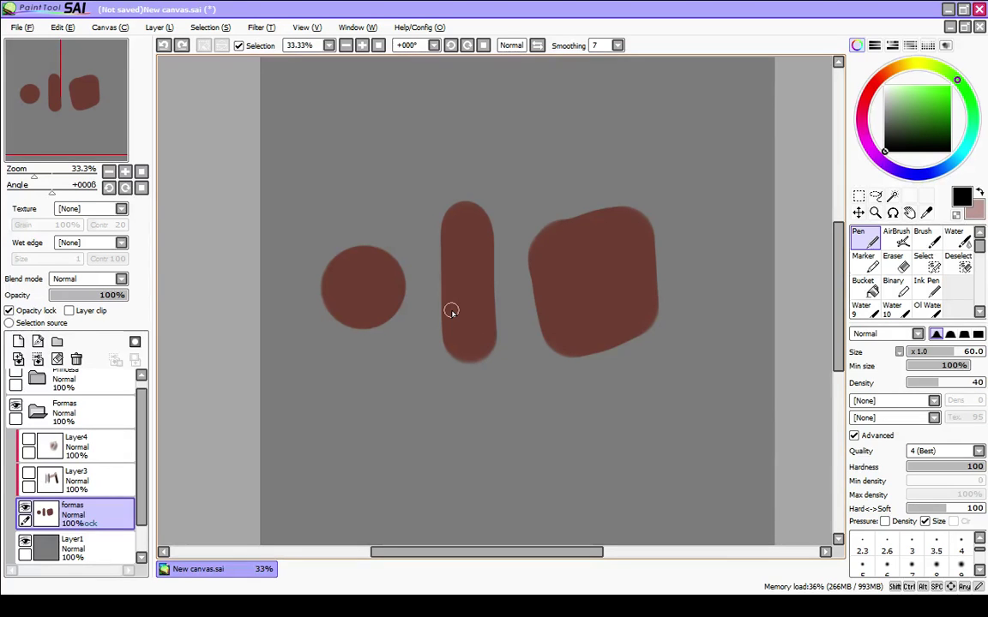
Step: Choose white and the Brush tool at size 100, and add a new layer directly above the formas layer
{"action": "key", "text": "b"}
{"action": "key", "text": "bracketleft"}
{"action": "key", "text": "bracketleft"}
{"action": "key", "text": "bracketleft"}
{"action": "key", "text": "bracketleft"}
{"action": "key", "text": "bracketleft"}
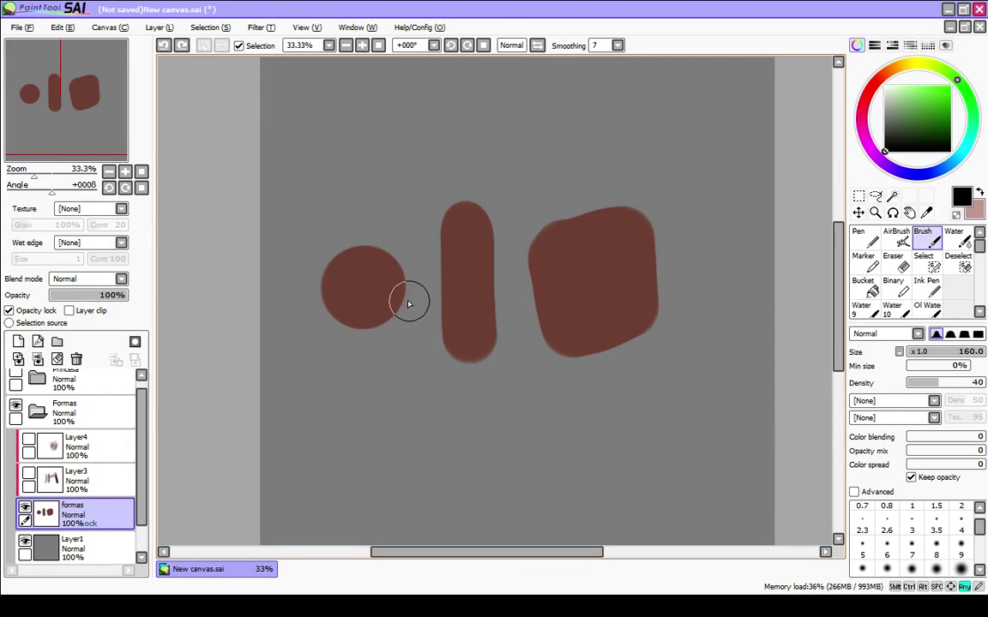
{"action": "key", "text": "x"}
{"action": "left_click", "coordinate": [25, 414]}
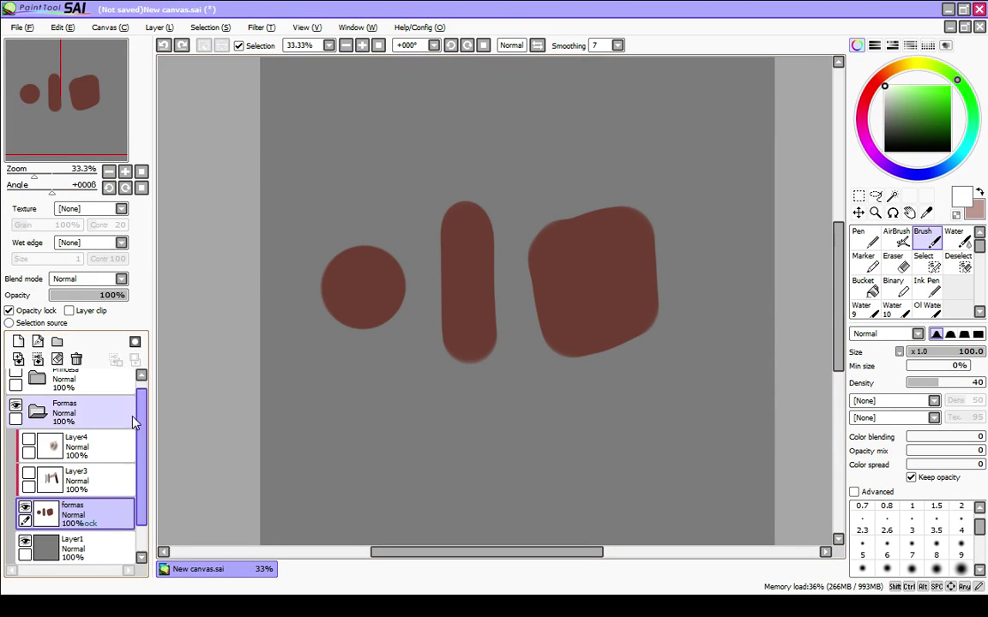
{"action": "left_click", "coordinate": [20, 341]}
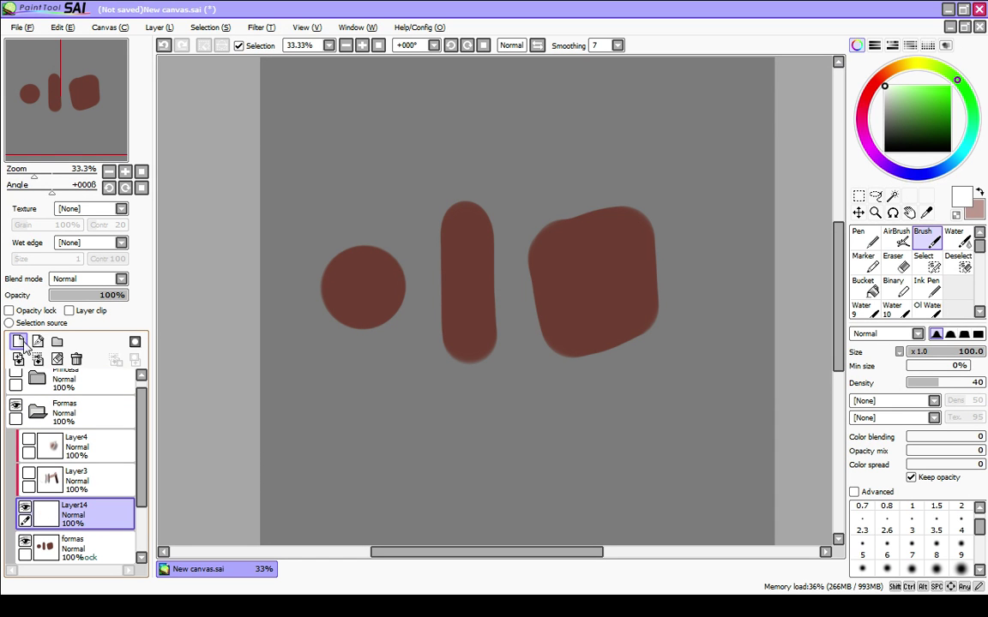
{"action": "key", "text": "bracketright"}
{"action": "key", "text": "bracketright"}
{"action": "key", "text": "bracketright"}
{"action": "key", "text": "bracketright"}
{"action": "key", "text": "bracketright"}
{"action": "mouse_move", "coordinate": [259, 149]}
{"action": "left_mouse_down"}
{"action": "mouse_move", "coordinate": [282, 170]}
{"action": "mouse_move", "coordinate": [242, 191]}
{"action": "left_mouse_up"}
{"action": "key", "text": "ctrl+z"}
Step: Draw a bright yellow half sun with wavy rays at the canvas's upper-left edge with the Brush at density 100 and size 35
{"action": "key", "text": "0"}
{"action": "left_click", "coordinate": [916, 63]}
{"action": "left_click_drag", "start_coordinate": [926, 93], "coordinate": [950, 86]}
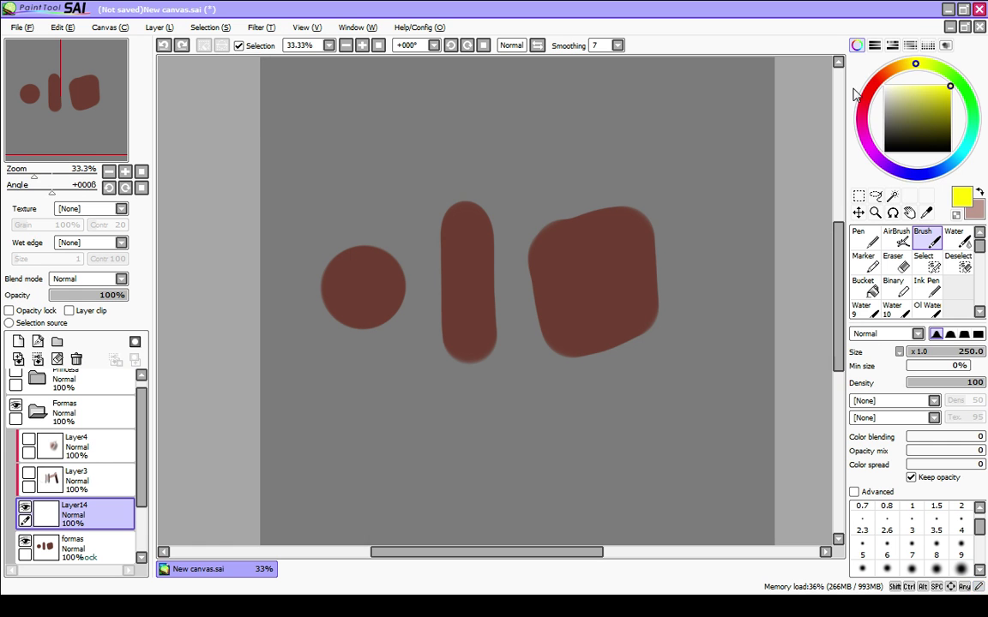
{"action": "key", "text": "bracketleft"}
{"action": "key", "text": "bracketleft"}
{"action": "key", "text": "bracketleft"}
{"action": "key", "text": "bracketleft"}
{"action": "key", "text": "bracketleft"}
{"action": "key", "text": "bracketleft"}
{"action": "key", "text": "bracketleft"}
{"action": "key", "text": "bracketleft"}
{"action": "key", "text": "bracketleft"}
{"action": "key", "text": "bracketleft"}
{"action": "key", "text": "bracketleft"}
{"action": "mouse_move", "coordinate": [260, 112]}
{"action": "left_mouse_down"}
{"action": "mouse_move", "coordinate": [286, 154]}
{"action": "mouse_move", "coordinate": [262, 201]}
{"action": "left_mouse_up"}
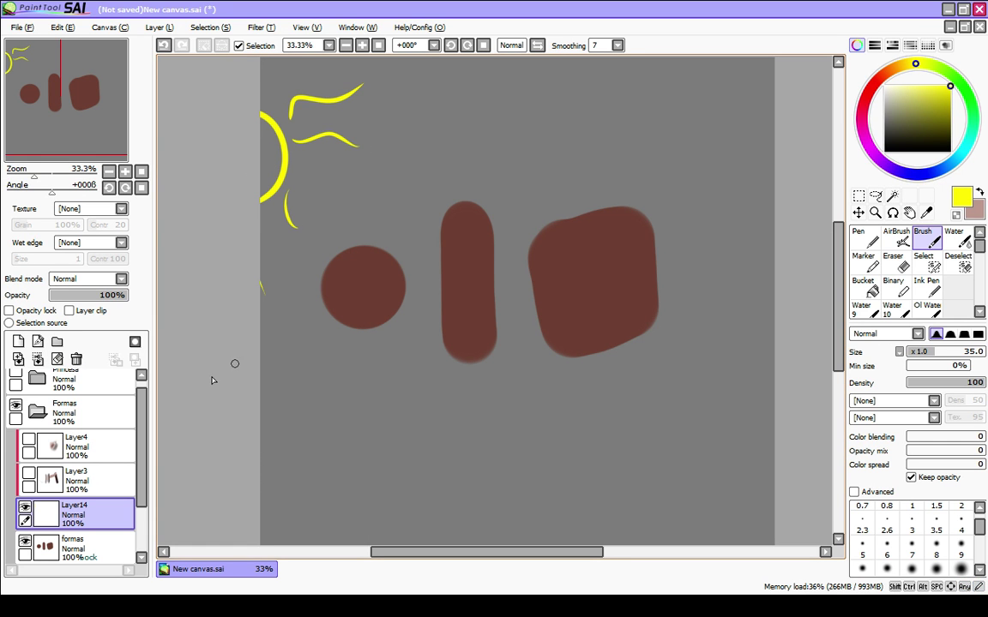
Step: Sample the circle's brown, choose a lighter pinkish tint of it and paint a soft highlight on the circle with the Brush at density 20
{"action": "left_click", "coordinate": [352, 292], "text": "alt"}
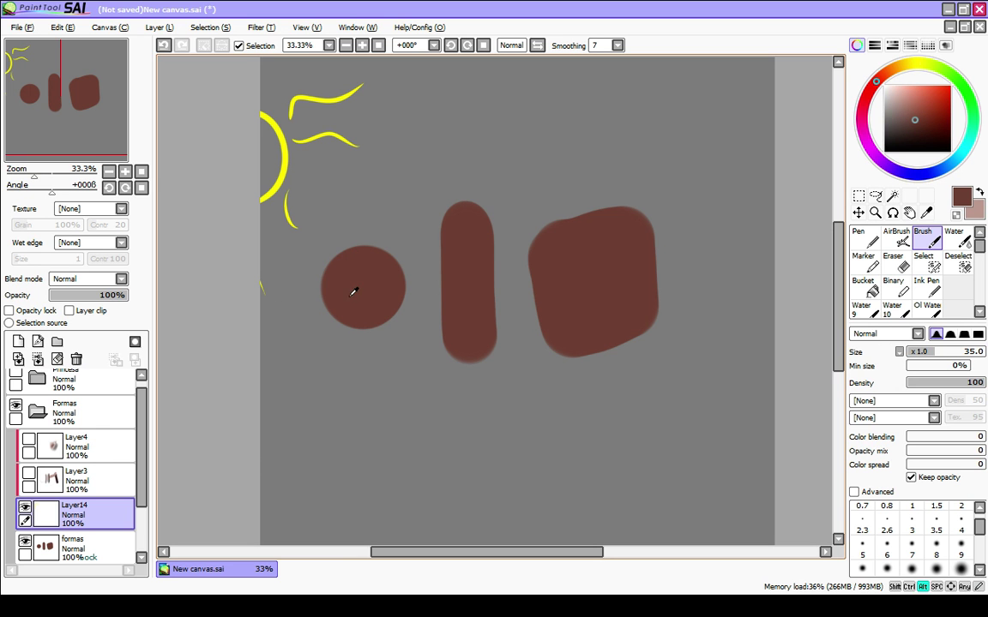
{"action": "left_click", "coordinate": [907, 99]}
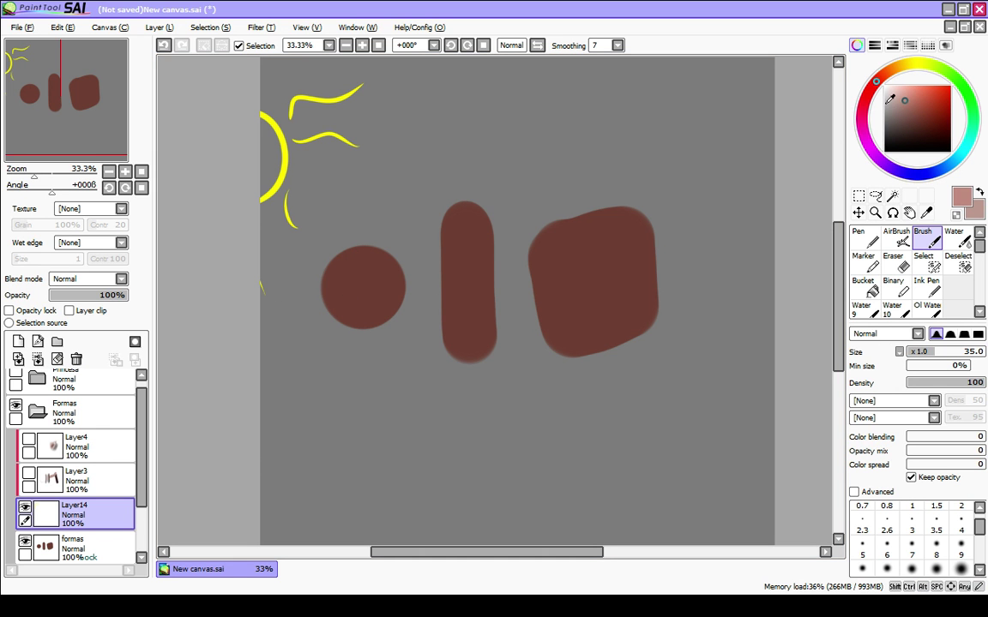
{"action": "key", "text": "2"}
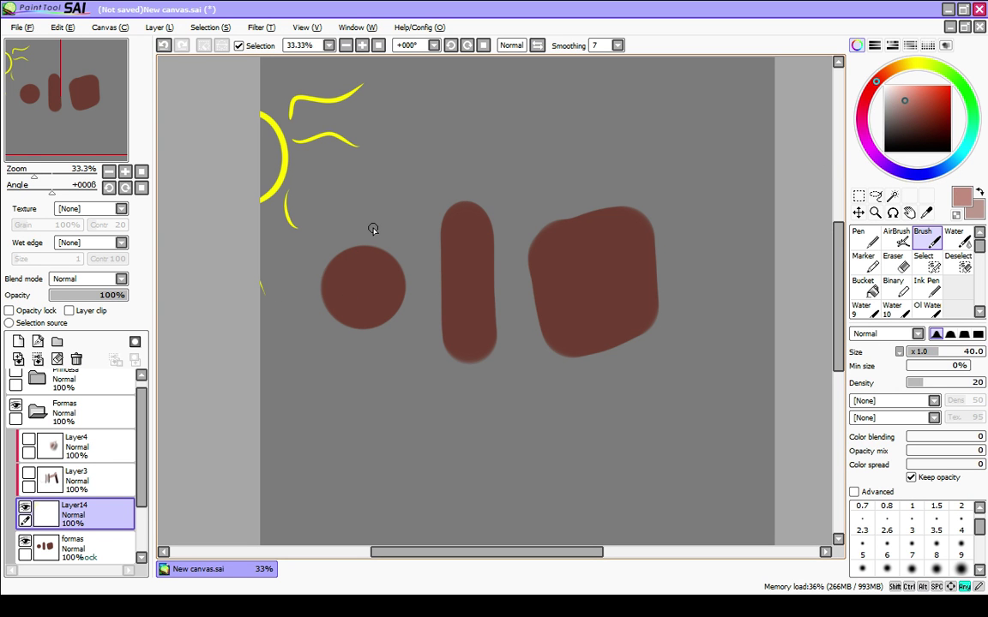
{"action": "key", "text": "bracketright"}
{"action": "key", "text": "bracketright"}
{"action": "key", "text": "bracketright"}
{"action": "key", "text": "bracketright"}
{"action": "key", "text": "bracketright"}
{"action": "key", "text": "bracketright"}
{"action": "key", "text": "bracketright"}
{"action": "key", "text": "bracketright"}
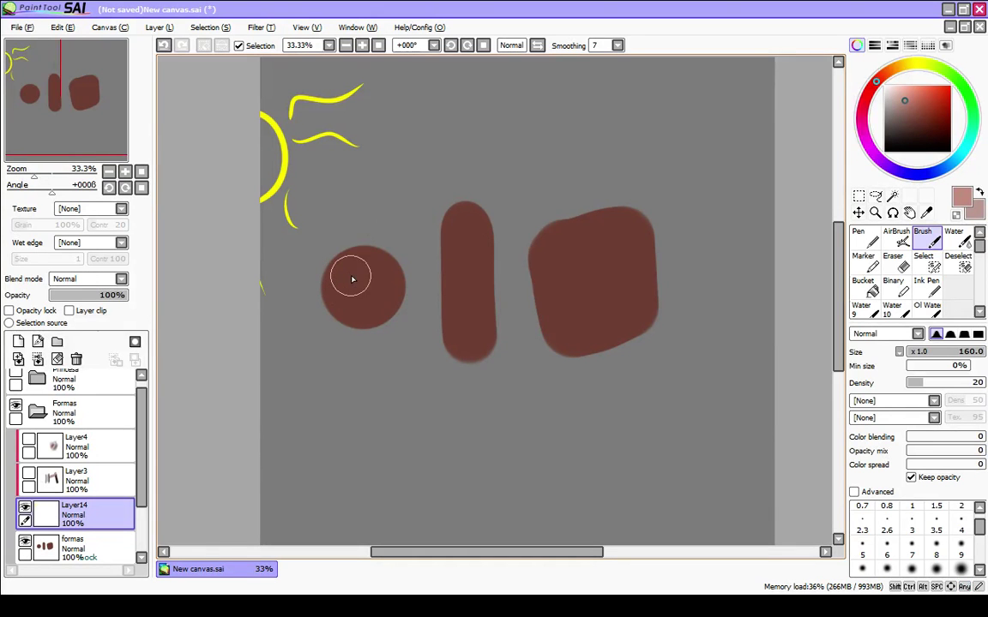
{"action": "key", "text": "bracketright"}
{"action": "mouse_move", "coordinate": [361, 278]}
{"action": "left_mouse_down"}
{"action": "mouse_move", "coordinate": [361, 269]}
{"action": "mouse_move", "coordinate": [360, 286]}
{"action": "mouse_move", "coordinate": [374, 276]}
{"action": "mouse_move", "coordinate": [350, 298]}
{"action": "mouse_move", "coordinate": [369, 281]}
{"action": "left_mouse_up"}
Step: Build up the highlight on the circle's sunlit side with the Brush at size 250
{"action": "key", "text": "bracketright"}
{"action": "key", "text": "bracketright"}
{"action": "key", "text": "bracketright"}
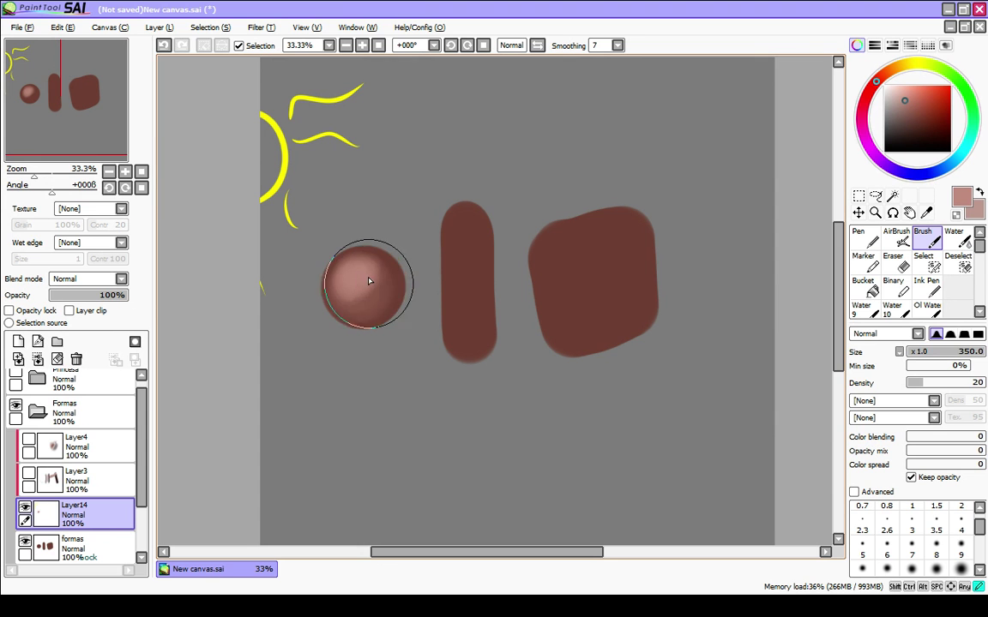
{"action": "key", "text": "bracketleft"}
{"action": "key", "text": "bracketleft"}
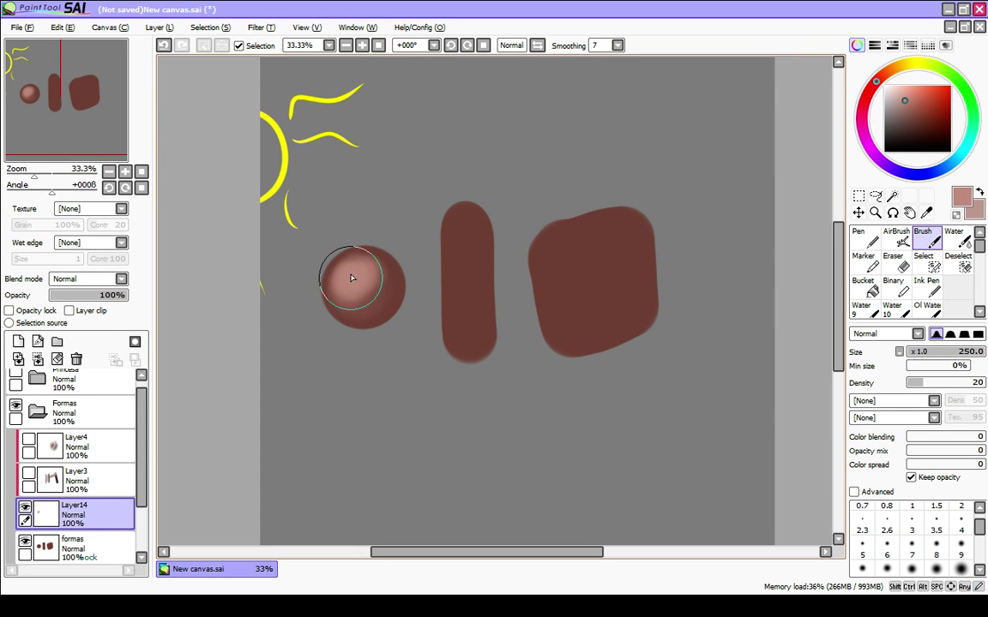
{"action": "mouse_move", "coordinate": [351, 278]}
{"action": "left_mouse_down"}
{"action": "mouse_move", "coordinate": [372, 286]}
{"action": "mouse_move", "coordinate": [354, 297]}
{"action": "mouse_move", "coordinate": [367, 277]}
{"action": "mouse_move", "coordinate": [370, 288]}
{"action": "left_mouse_up"}
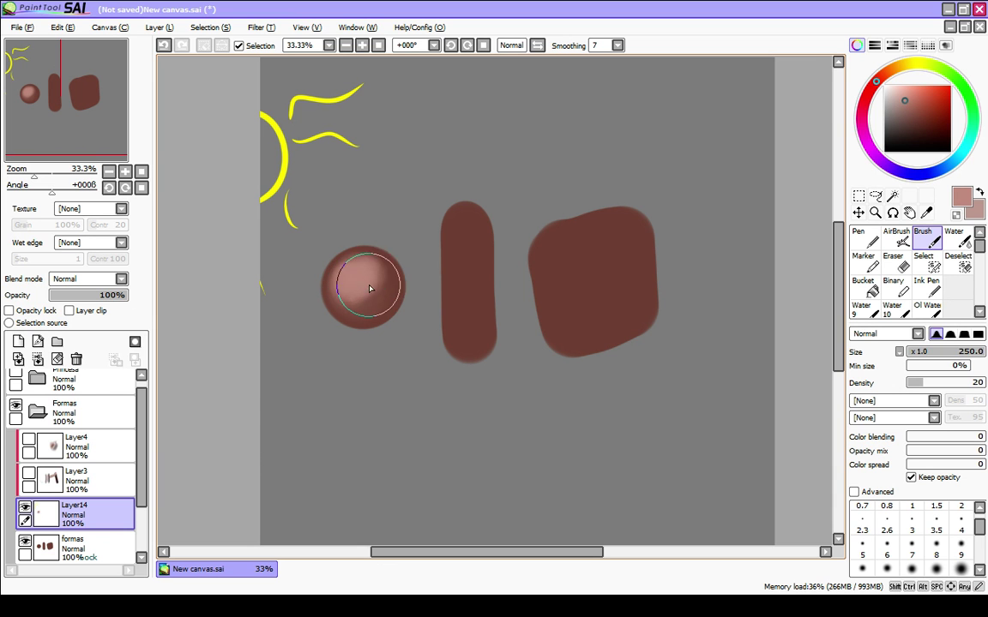
Step: Blend the highlight's edges into the circle's brown with the Brush at density 10, using sizes 80, 160 and 250
{"action": "key", "text": "bracketleft"}
{"action": "key", "text": "bracketleft"}
{"action": "key", "text": "bracketleft"}
{"action": "key", "text": "bracketleft"}
{"action": "key", "text": "bracketleft"}
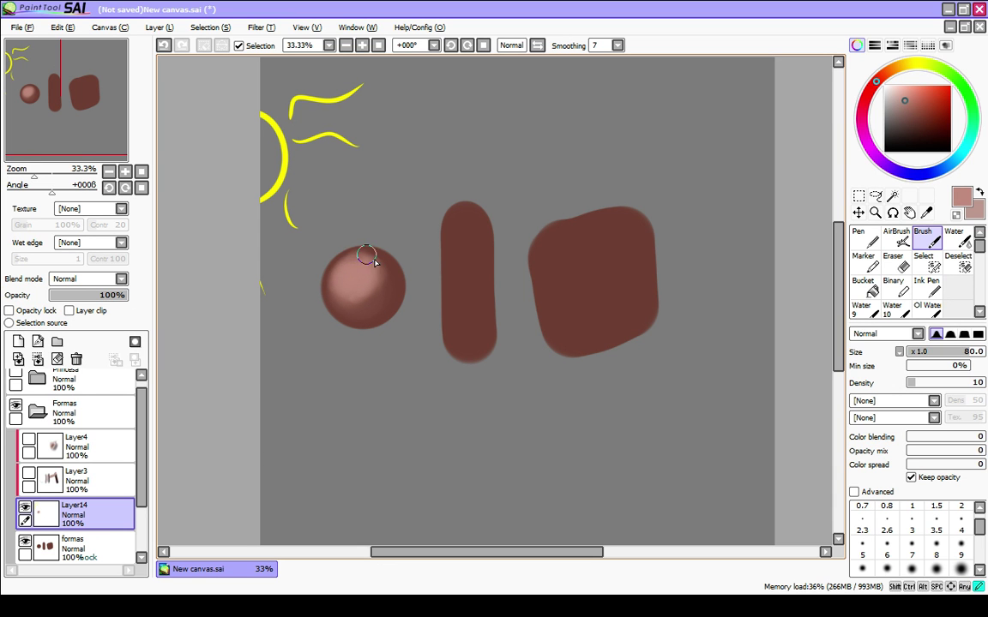
{"action": "key", "text": "bracketright"}
{"action": "key", "text": "bracketright"}
{"action": "key", "text": "bracketright"}
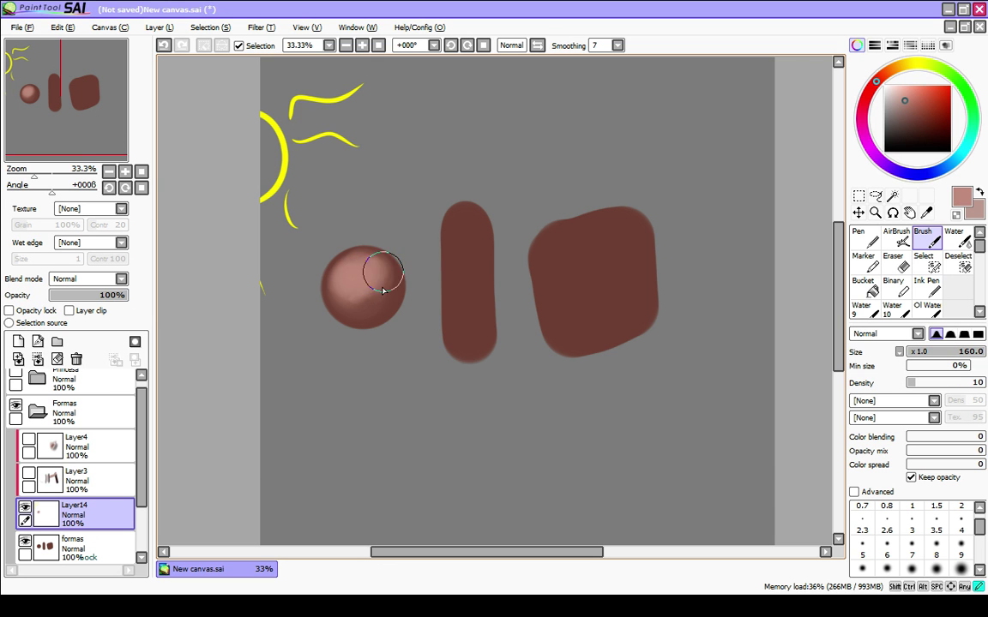
{"action": "key", "text": "bracketright"}
{"action": "key", "text": "bracketright"}
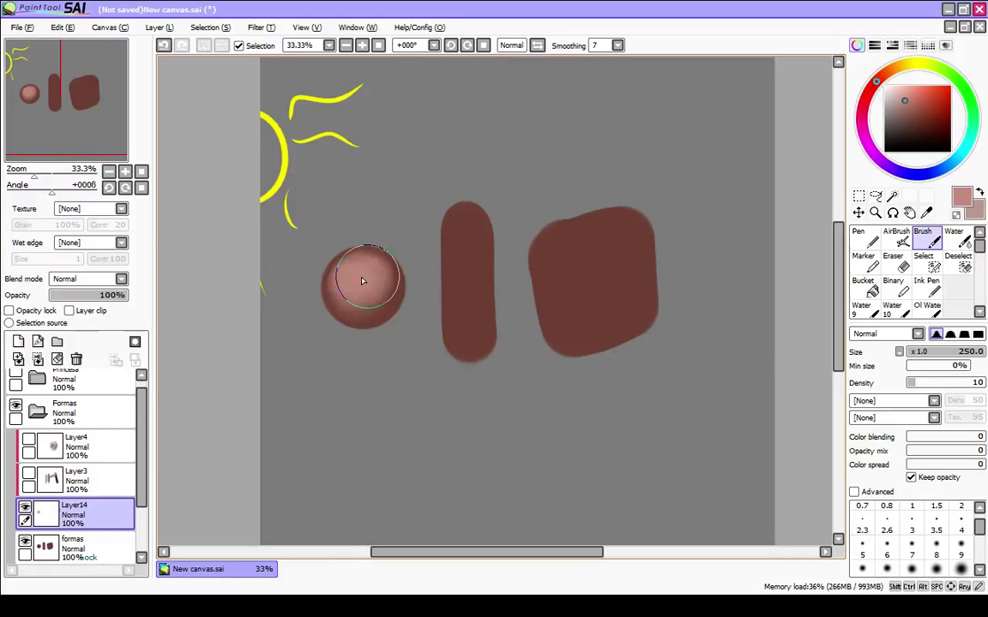
Step: Try a vertical stroke between the circle and the bar with the Brush at size 100 and density 100, undoing it
{"action": "scroll", "coordinate": [362, 281], "scroll_direction": "up", "scroll_amount": 3}
{"action": "key", "text": "bracketleft"}
{"action": "key", "text": "bracketleft"}
{"action": "key", "text": "bracketleft"}
{"action": "key", "text": "bracketleft"}
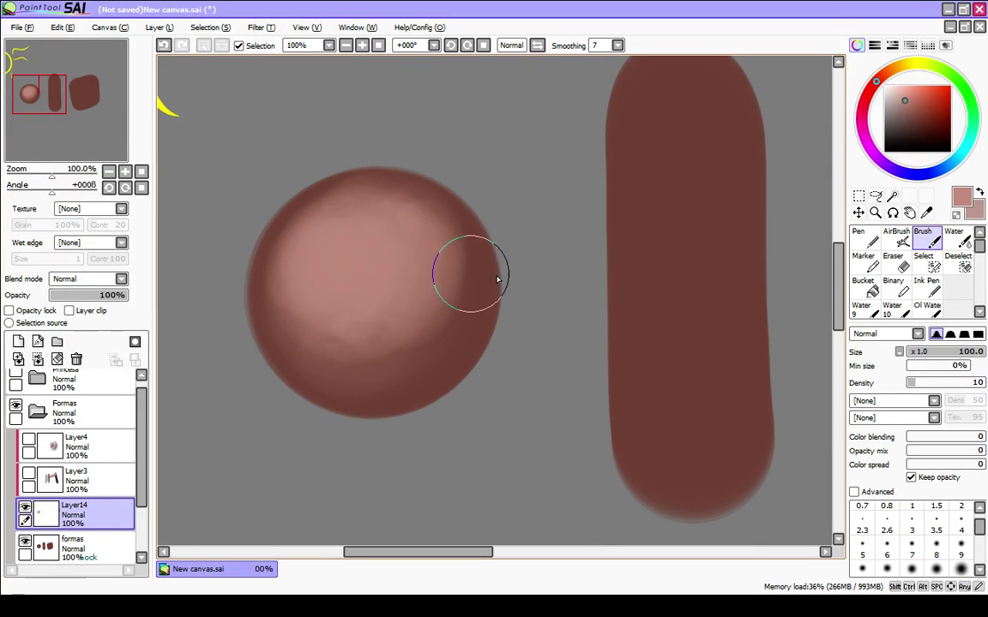
{"action": "key", "text": "0"}
{"action": "mouse_move", "coordinate": [546, 171]}
{"action": "left_mouse_down"}
{"action": "mouse_move", "coordinate": [549, 163]}
{"action": "mouse_move", "coordinate": [547, 297]}
{"action": "left_mouse_up"}
{"action": "key", "text": "ctrl+z"}
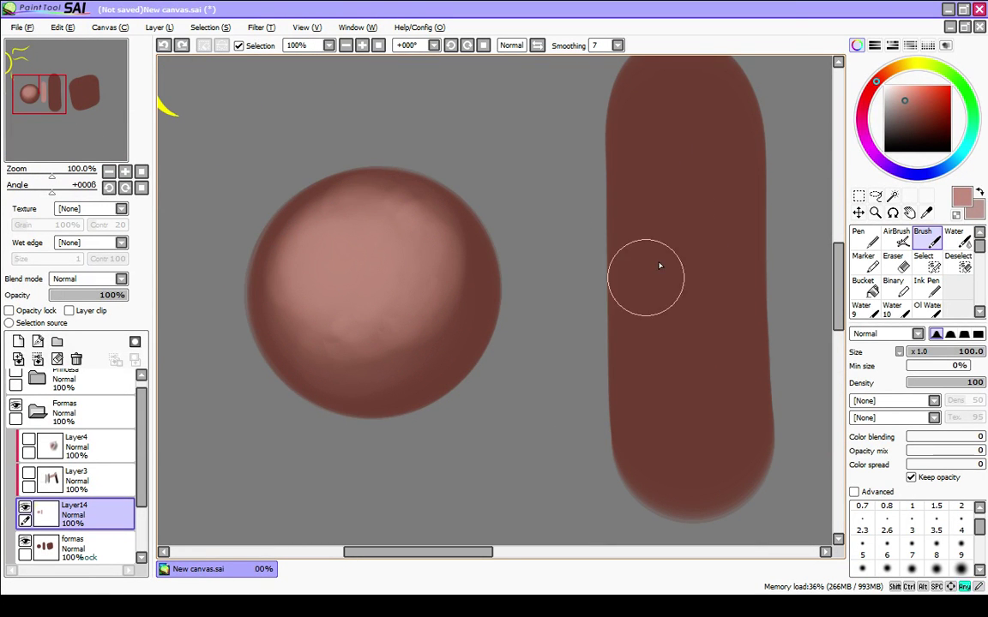
Step: Try an opaque light stroke down the vertical bar at density 100, reduce the Brush size to 12 and undo the stroke
{"action": "left_click_drag", "start_coordinate": [683, 180], "coordinate": [678, 370]}
{"action": "scroll", "coordinate": [686, 360], "scroll_direction": "up", "scroll_amount": 3}
{"action": "key", "text": "bracketleft"}
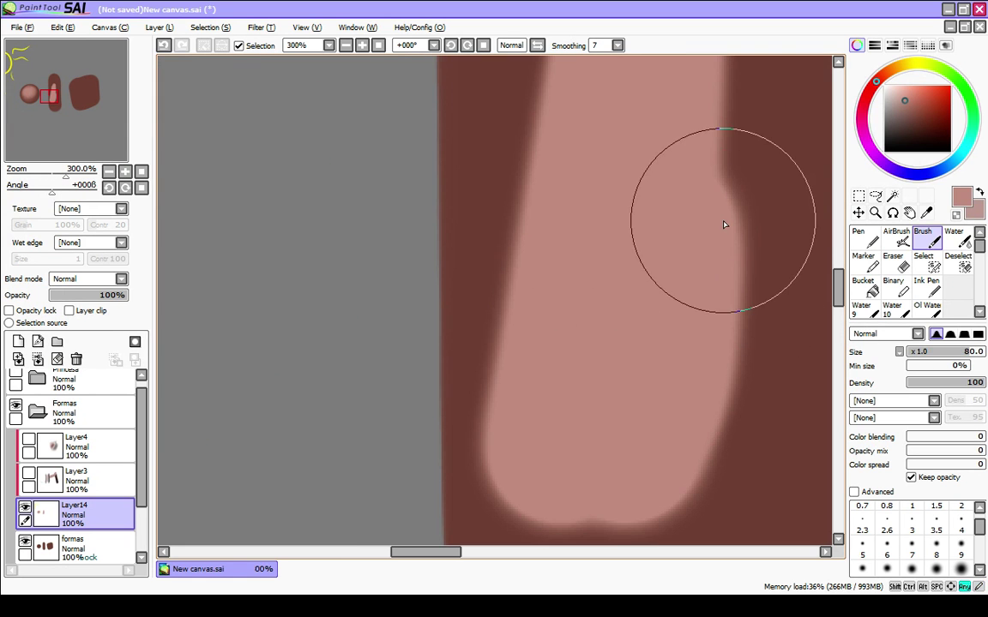
{"action": "key", "text": "bracketleft"}
{"action": "key", "text": "bracketleft"}
{"action": "key", "text": "bracketleft"}
{"action": "key", "text": "bracketleft"}
{"action": "key", "text": "bracketleft"}
{"action": "key", "text": "bracketleft"}
{"action": "key", "text": "bracketleft"}
{"action": "key", "text": "bracketleft"}
{"action": "key", "text": "bracketleft"}
{"action": "key", "text": "bracketleft"}
{"action": "key", "text": "bracketleft"}
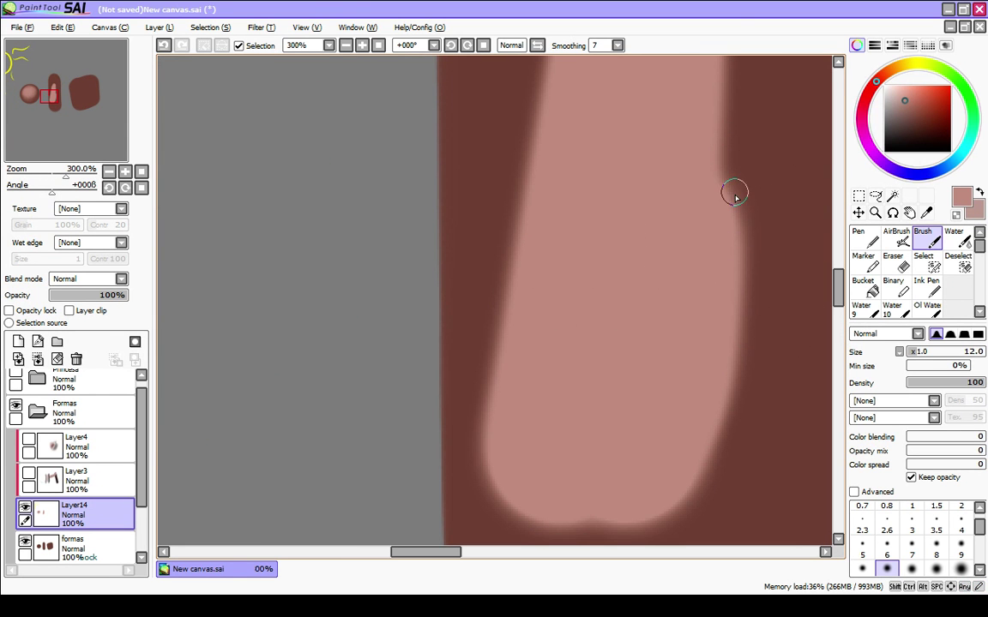
{"action": "key", "text": "ctrl+z"}
Step: Try a thin light stroke down the vertical bar with the Brush at size 12 and density 20, undoing it
{"action": "scroll", "coordinate": [430, 258], "scroll_direction": "down", "scroll_amount": 7}
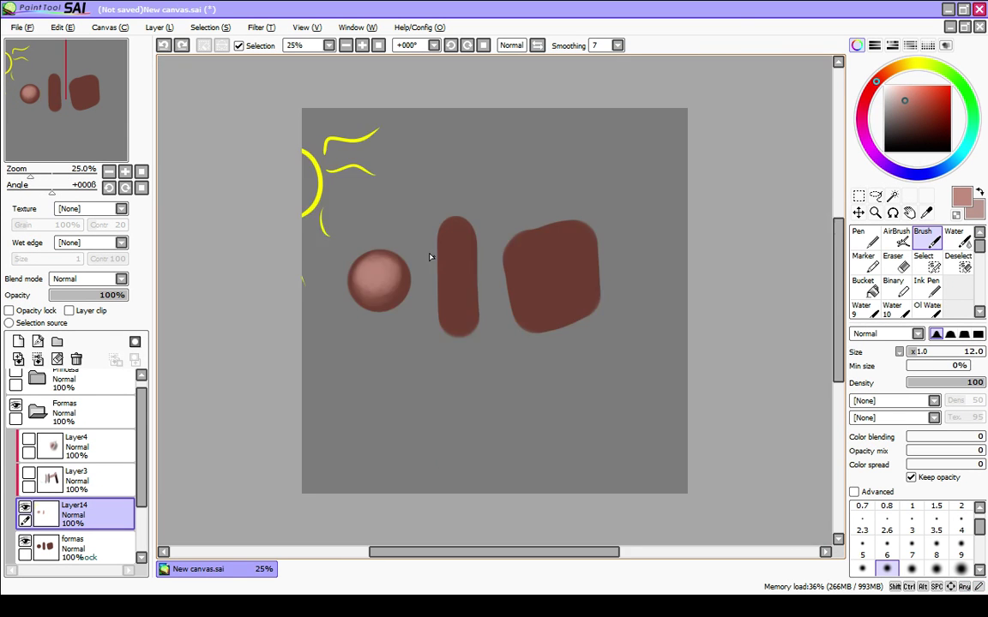
{"action": "scroll", "coordinate": [346, 306], "scroll_direction": "up", "scroll_amount": 2}
{"action": "key", "text": "2"}
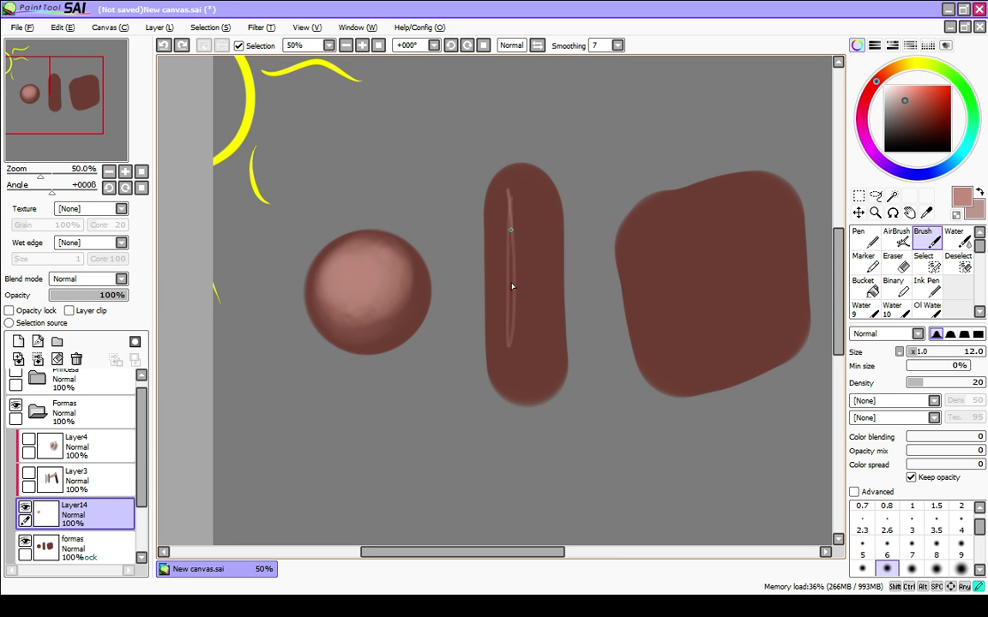
{"action": "left_click_drag", "start_coordinate": [512, 287], "coordinate": [511, 326]}
{"action": "key", "text": "ctrl+z"}
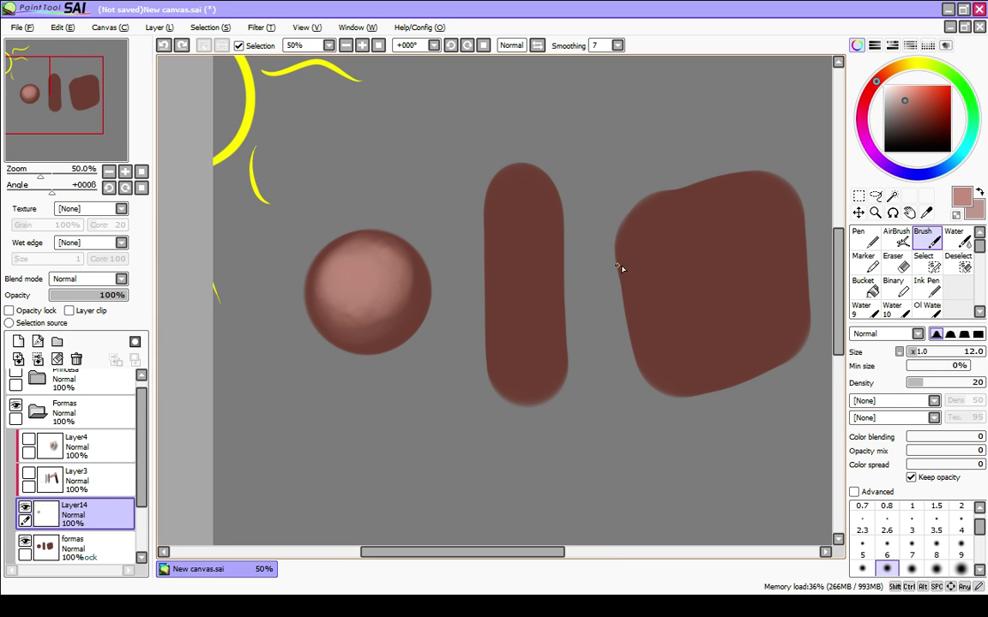
Step: Shade the right edge of the circle in dark brown with the Brush at size 40 and density 20
{"action": "left_click", "coordinate": [927, 130]}
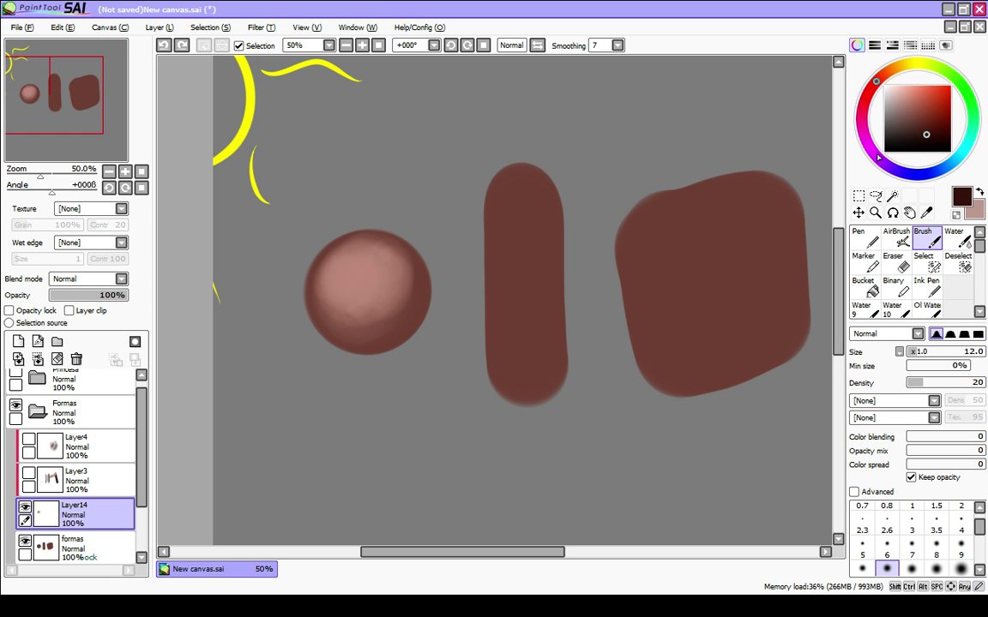
{"action": "key", "text": "bracketright"}
{"action": "key", "text": "bracketright"}
{"action": "key", "text": "bracketright"}
{"action": "key", "text": "bracketright"}
{"action": "key", "text": "bracketright"}
{"action": "key", "text": "bracketright"}
{"action": "key", "text": "bracketright"}
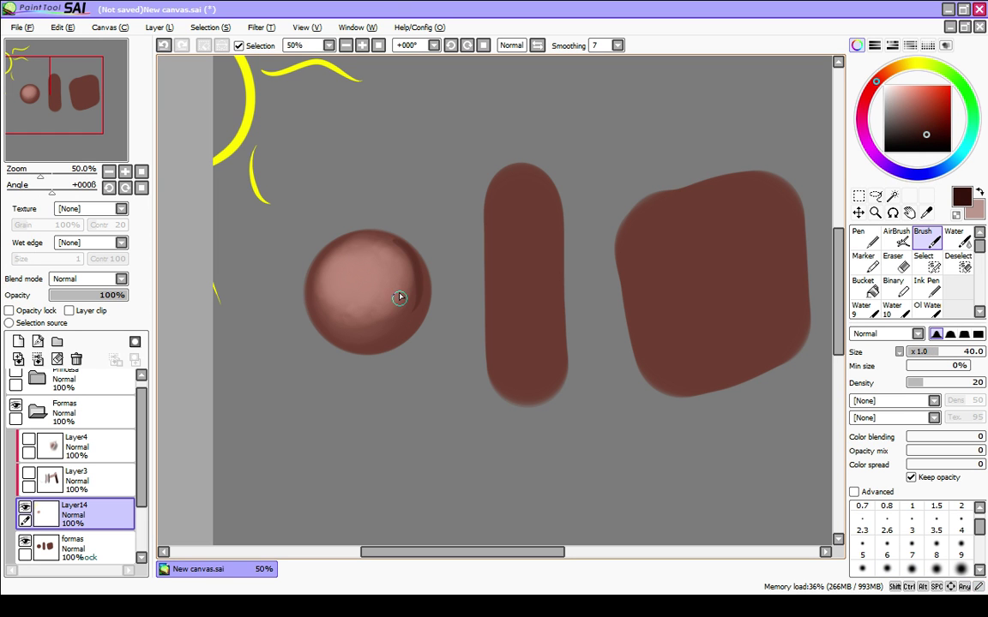
{"action": "mouse_move", "coordinate": [396, 246]}
{"action": "left_mouse_down"}
{"action": "mouse_move", "coordinate": [420, 307]}
{"action": "mouse_move", "coordinate": [400, 302]}
{"action": "mouse_move", "coordinate": [380, 333]}
{"action": "mouse_move", "coordinate": [419, 313]}
{"action": "mouse_move", "coordinate": [393, 331]}
{"action": "left_mouse_up"}
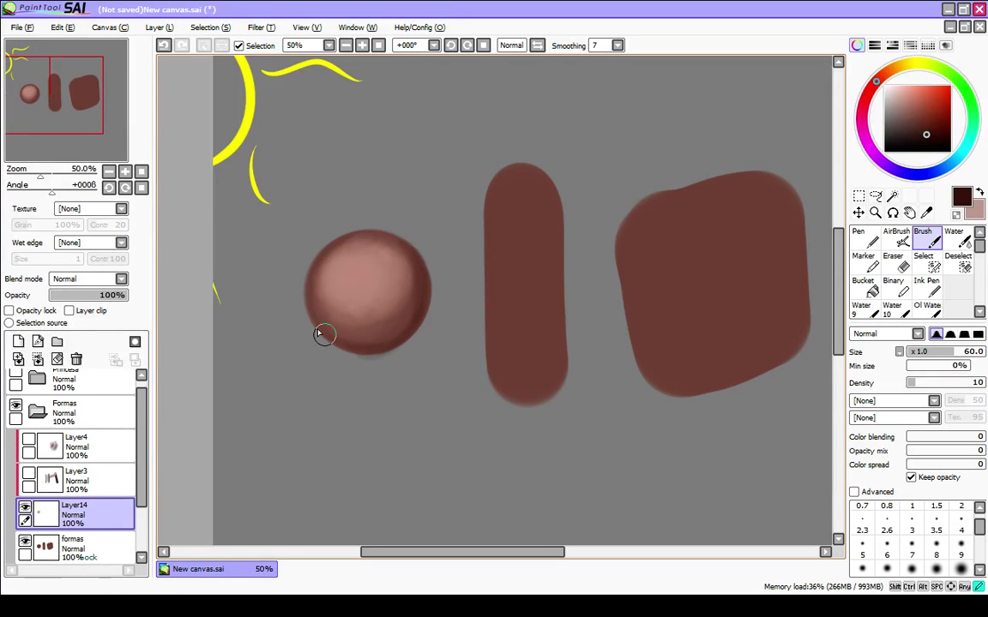
Step: Deepen the dark brown shadow around the circle's lower-right side with the Brush at size 120 and density 10
{"action": "key", "text": "bracketright"}
{"action": "key", "text": "bracketright"}
{"action": "key", "text": "bracketright"}
{"action": "key", "text": "bracketright"}
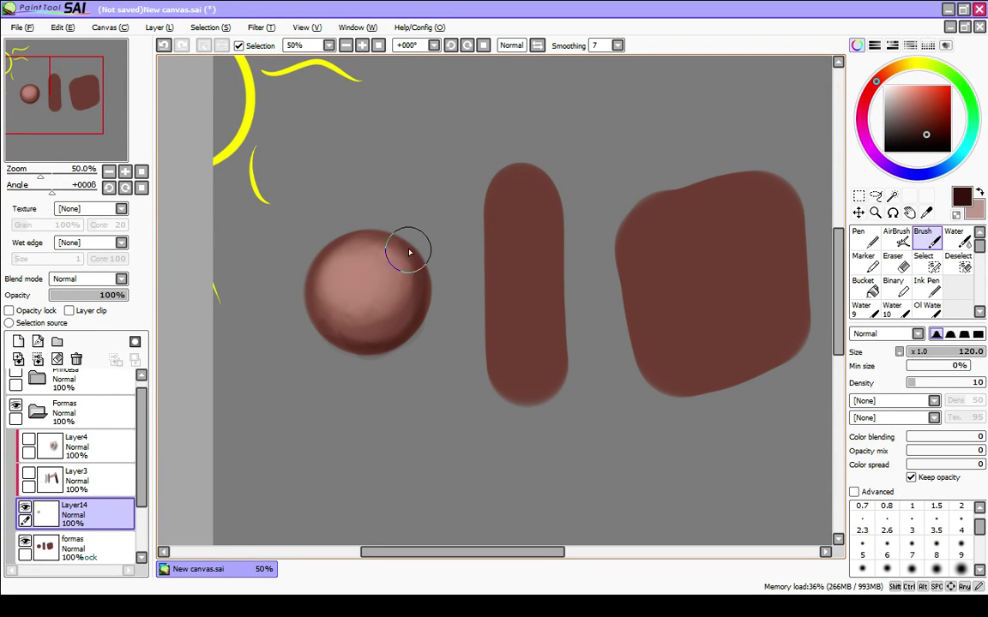
{"action": "mouse_move", "coordinate": [408, 242]}
{"action": "left_mouse_down"}
{"action": "mouse_move", "coordinate": [380, 347]}
{"action": "mouse_move", "coordinate": [419, 261]}
{"action": "mouse_move", "coordinate": [356, 336]}
{"action": "mouse_move", "coordinate": [417, 321]}
{"action": "mouse_move", "coordinate": [329, 322]}
{"action": "left_mouse_up"}
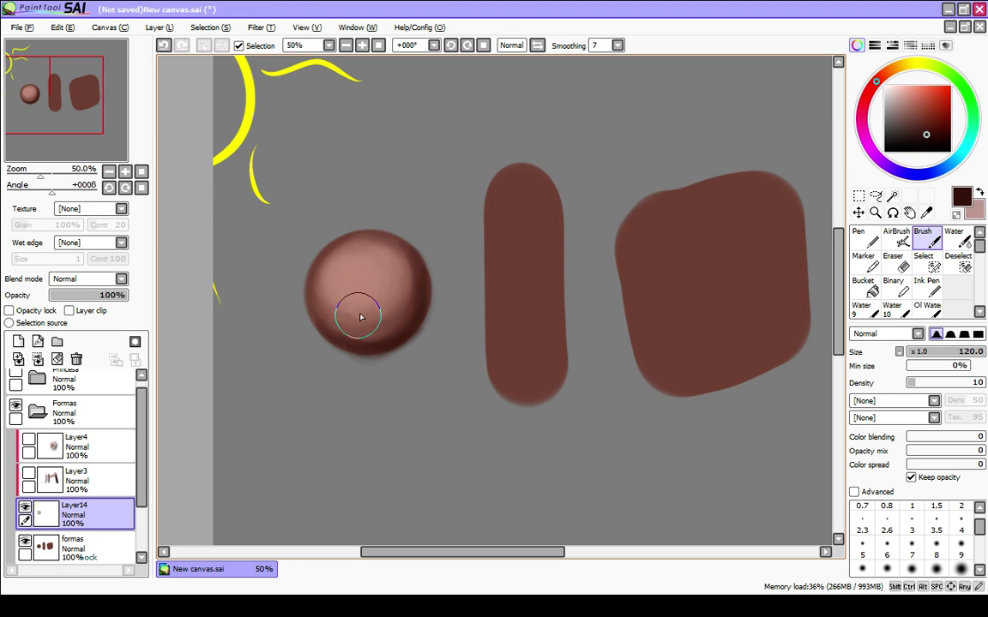
Step: Sample the vertical bar's brown and blend it into the lower part of the circle at size 120 and density 10
{"action": "left_click", "coordinate": [540, 282], "text": "alt"}
{"action": "left_click_drag", "start_coordinate": [341, 330], "coordinate": [360, 322]}
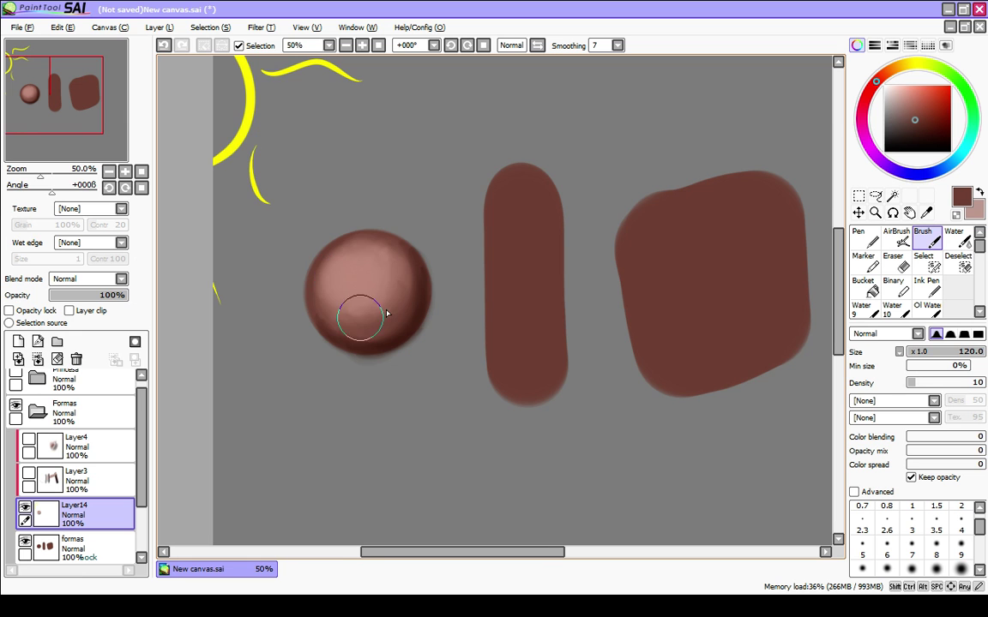
{"action": "scroll", "coordinate": [331, 282], "scroll_direction": "down", "scroll_amount": 2}
{"action": "scroll", "coordinate": [354, 298], "scroll_direction": "up", "scroll_amount": 1}
{"action": "scroll", "coordinate": [354, 298], "scroll_direction": "up", "scroll_amount": 1}
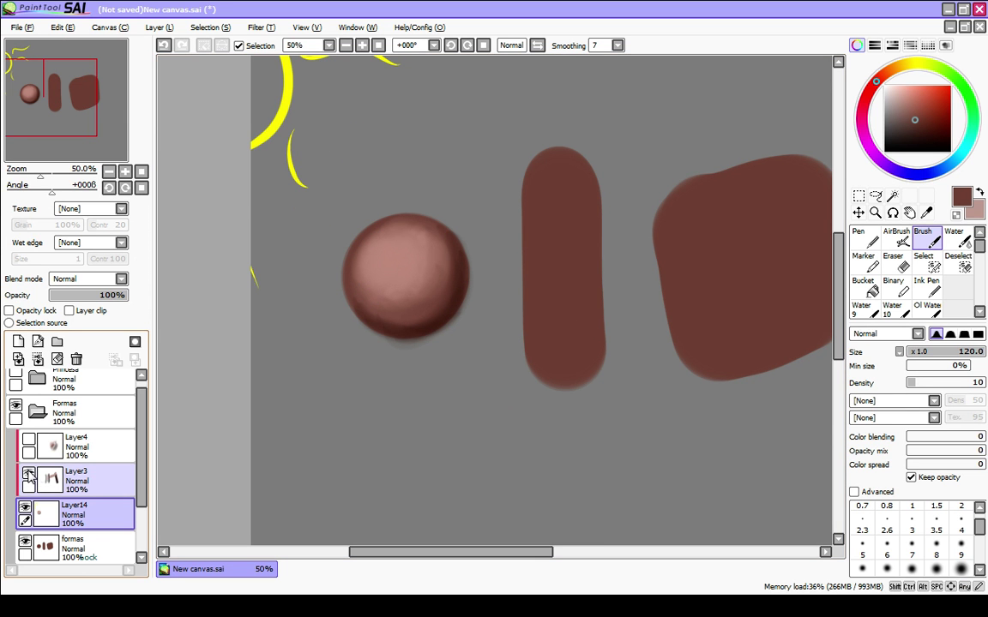
Step: Show Layer3, hide and show Layer14 to compare the shading, and merge Layer14 down into the formas layer
{"action": "scroll", "coordinate": [189, 437], "scroll_direction": "down", "scroll_amount": 2}
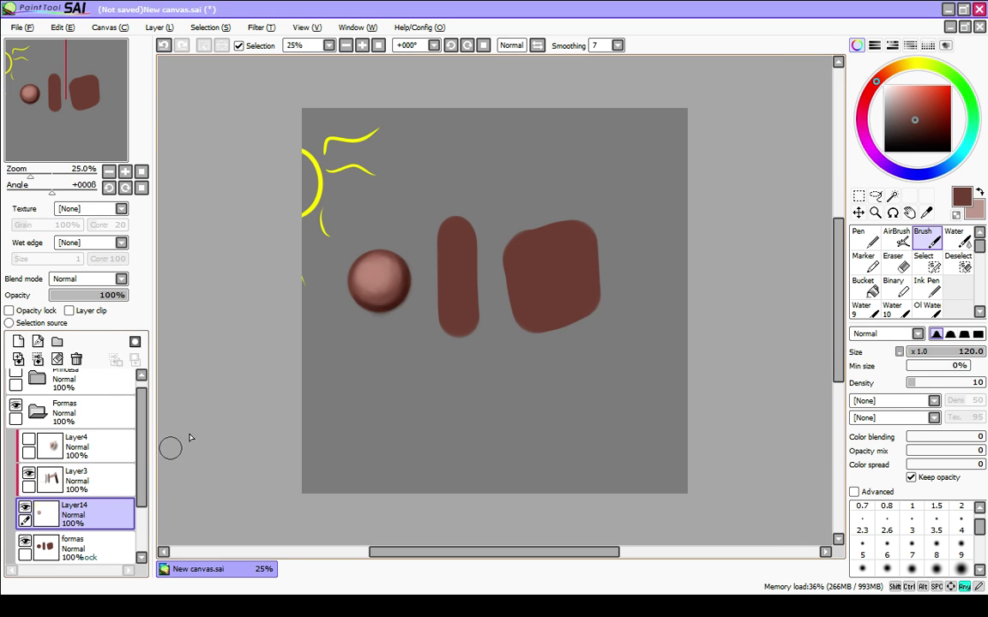
{"action": "scroll", "coordinate": [415, 339], "scroll_direction": "up", "scroll_amount": 1}
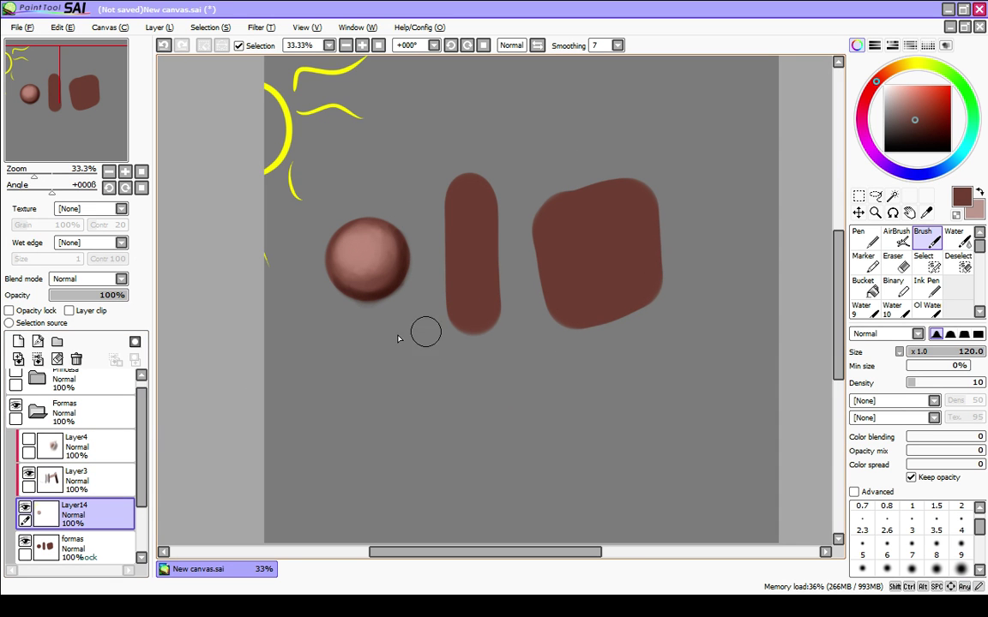
{"action": "left_click", "coordinate": [25, 511]}
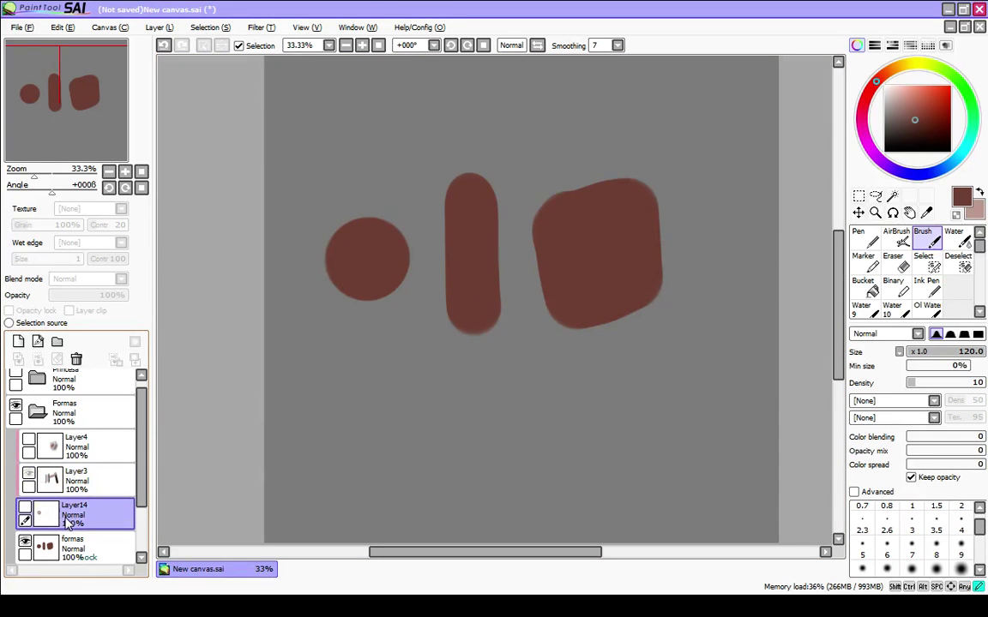
{"action": "left_click", "coordinate": [25, 508]}
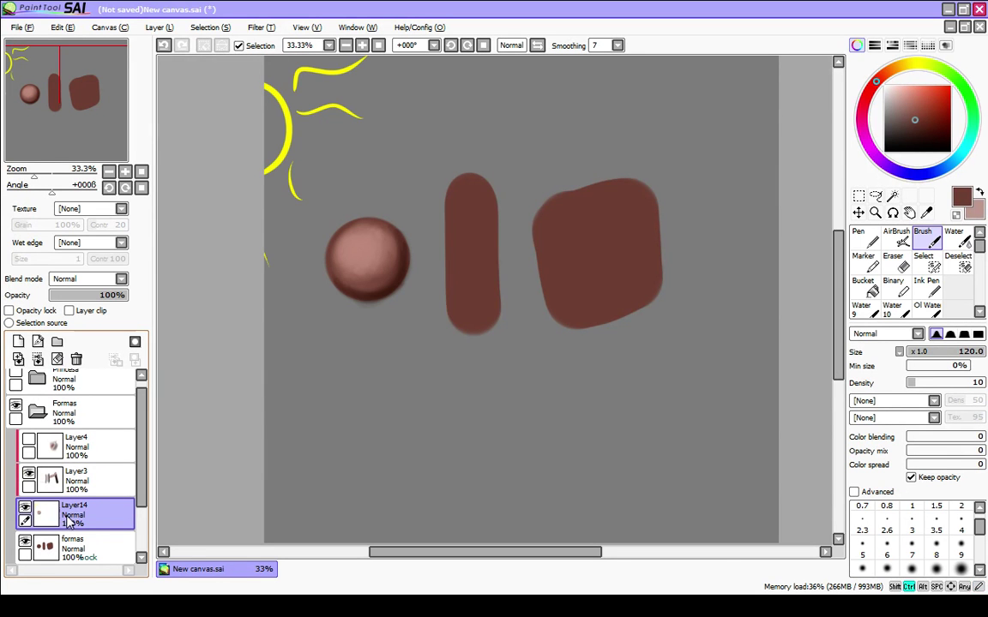
{"action": "key", "text": "ctrl+e"}
{"action": "scroll", "coordinate": [459, 216], "scroll_direction": "up", "scroll_amount": 1}
{"action": "left_click_drag", "start_coordinate": [403, 356], "coordinate": [334, 367]}
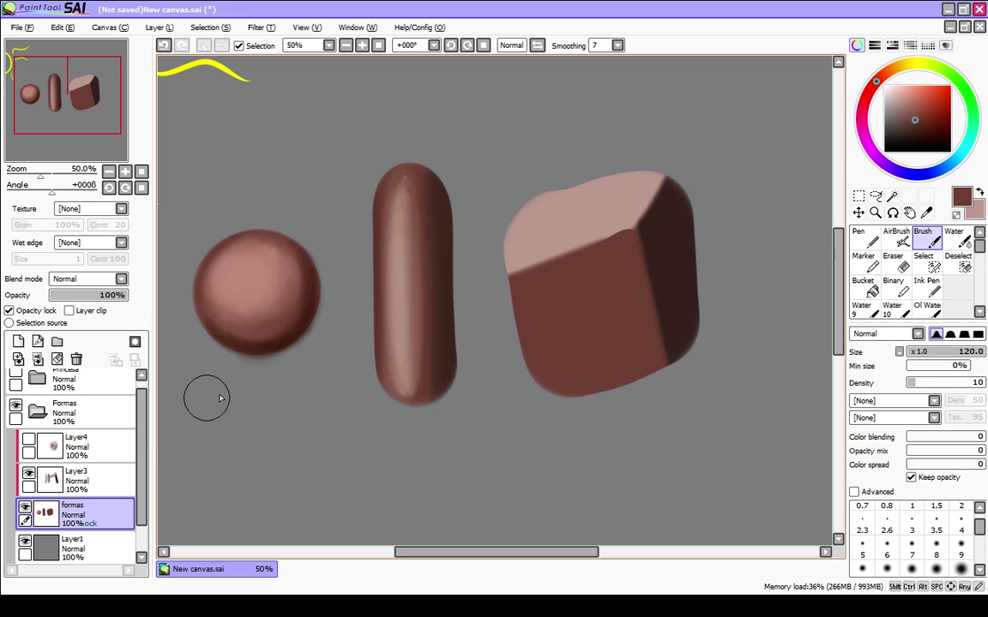
Step: Try a white stroke down the middle of the vertical bar with the Brush at size 35 and density 100, undoing it
{"action": "key", "text": "bracketleft"}
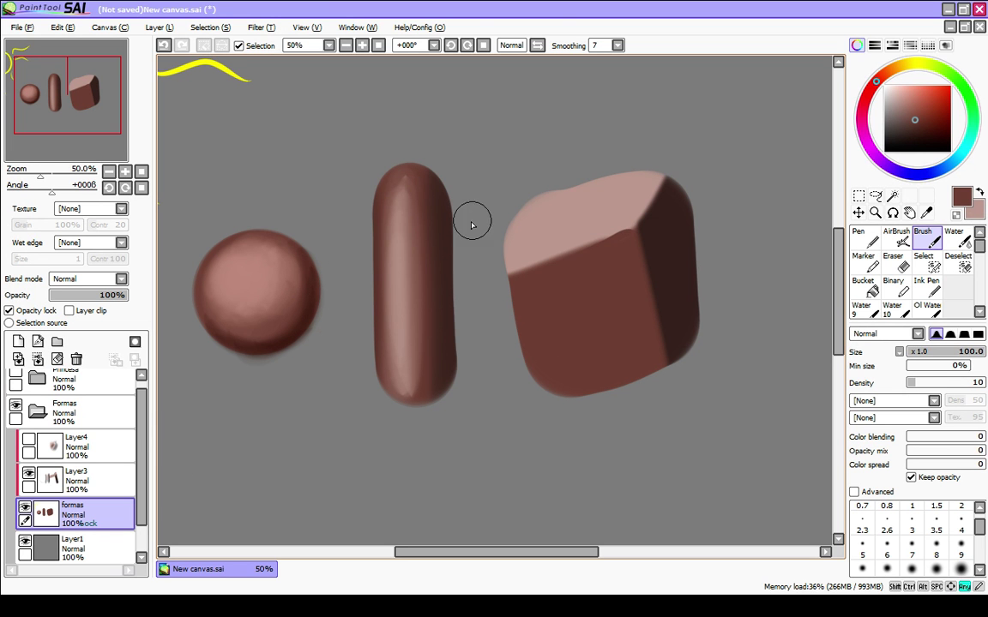
{"action": "key", "text": "bracketleft"}
{"action": "key", "text": "bracketleft"}
{"action": "key", "text": "bracketleft"}
{"action": "key", "text": "bracketleft"}
{"action": "key", "text": "bracketleft"}
{"action": "key", "text": "bracketleft"}
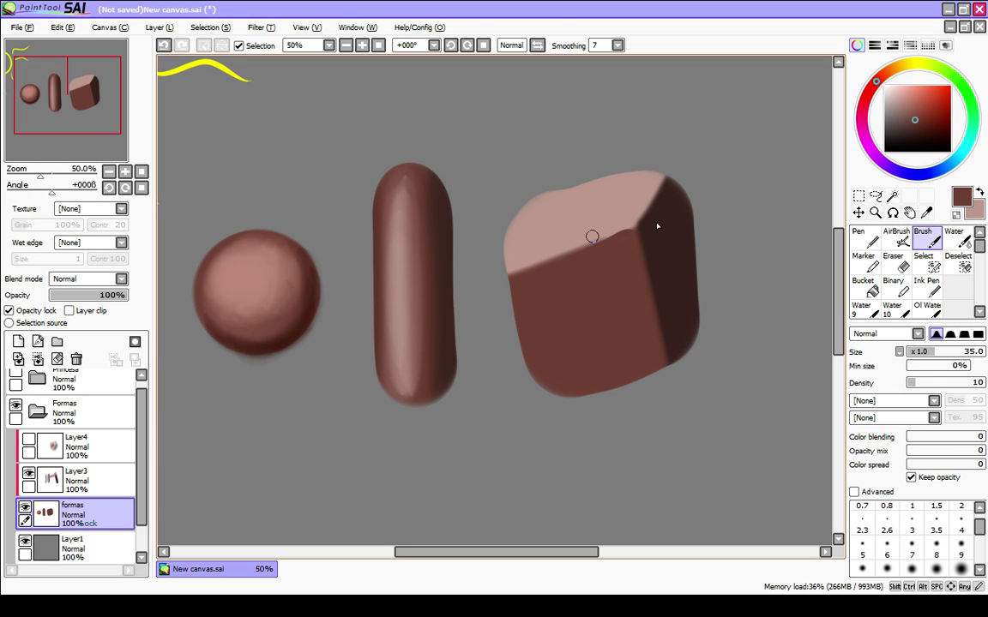
{"action": "left_click_drag", "start_coordinate": [895, 110], "coordinate": [883, 85]}
{"action": "left_click_drag", "start_coordinate": [400, 175], "coordinate": [398, 405]}
{"action": "key", "text": "ctrl+z"}
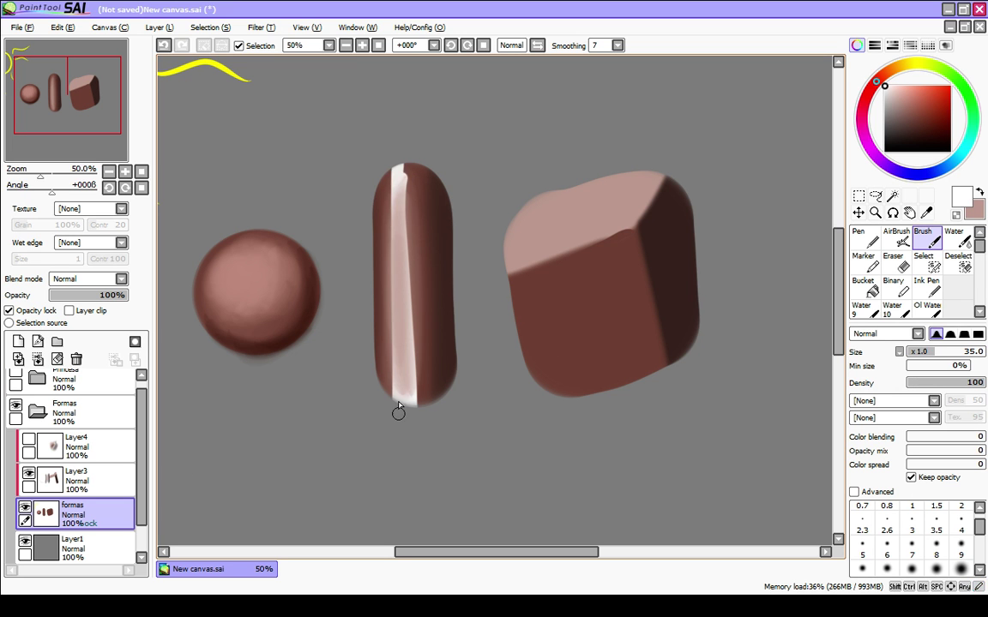
{"action": "key", "text": "ctrl+z"}
Step: Try white strokes down the vertical bar's right and left edges at density 100, undoing each one
{"action": "mouse_move", "coordinate": [436, 172]}
{"action": "left_mouse_down"}
{"action": "mouse_move", "coordinate": [443, 361]}
{"action": "mouse_move", "coordinate": [456, 363]}
{"action": "mouse_move", "coordinate": [442, 390]}
{"action": "left_mouse_up"}
{"action": "key", "text": "ctrl+z"}
{"action": "left_click_drag", "start_coordinate": [383, 176], "coordinate": [380, 354]}
{"action": "key", "text": "ctrl+z"}
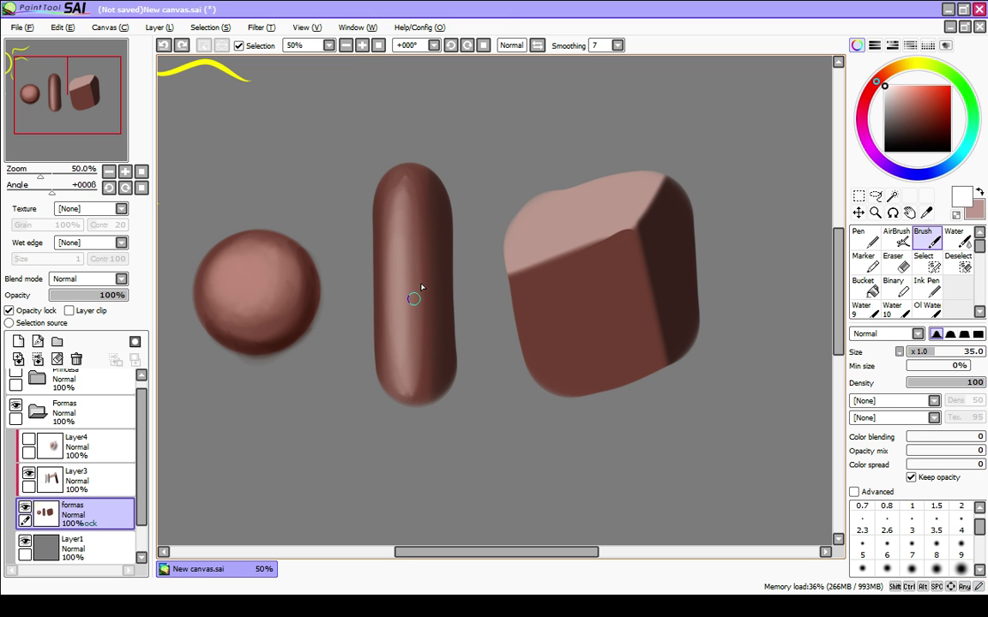
Step: Sample the light pink of the cube's top face and try an Eraser stroke at size 120 across the bar's top, undoing it
{"action": "key", "text": "e"}
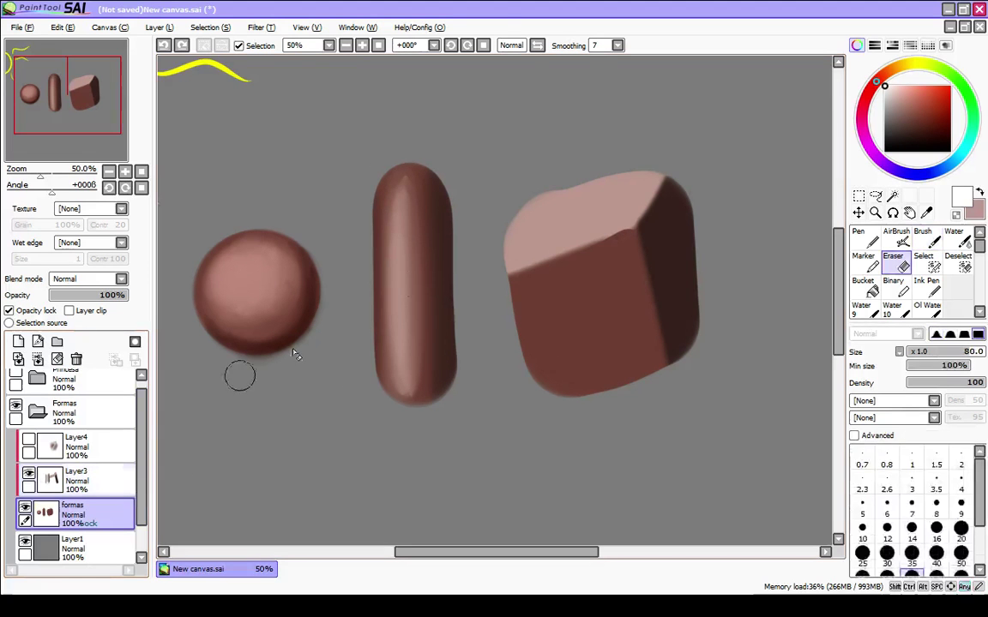
{"action": "left_click", "coordinate": [542, 233], "text": "alt"}
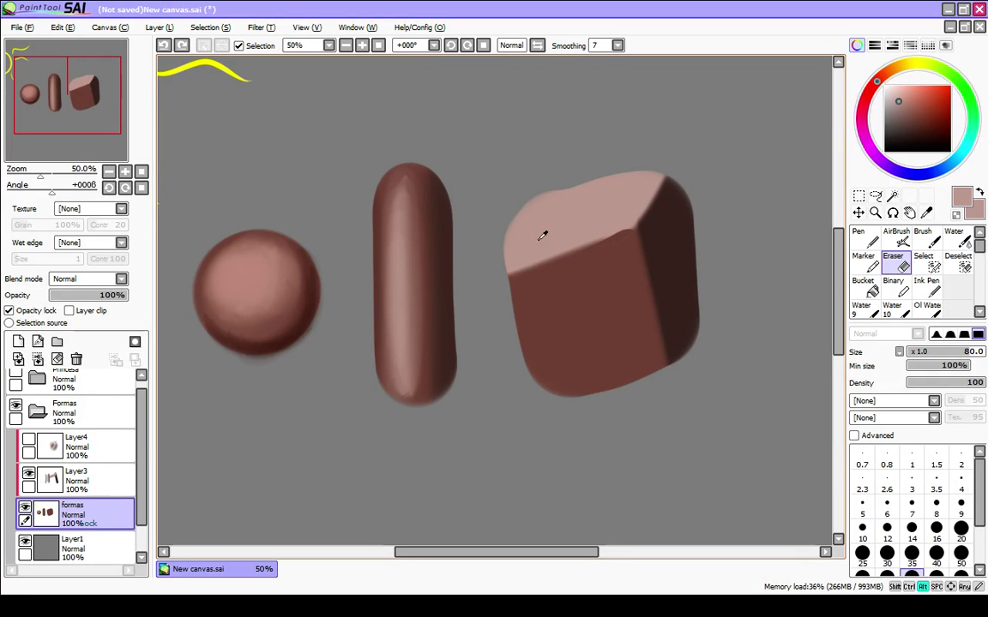
{"action": "key", "text": "bracketright"}
{"action": "key", "text": "bracketright"}
{"action": "left_click_drag", "start_coordinate": [427, 187], "coordinate": [367, 182]}
{"action": "key", "text": "ctrl+z"}
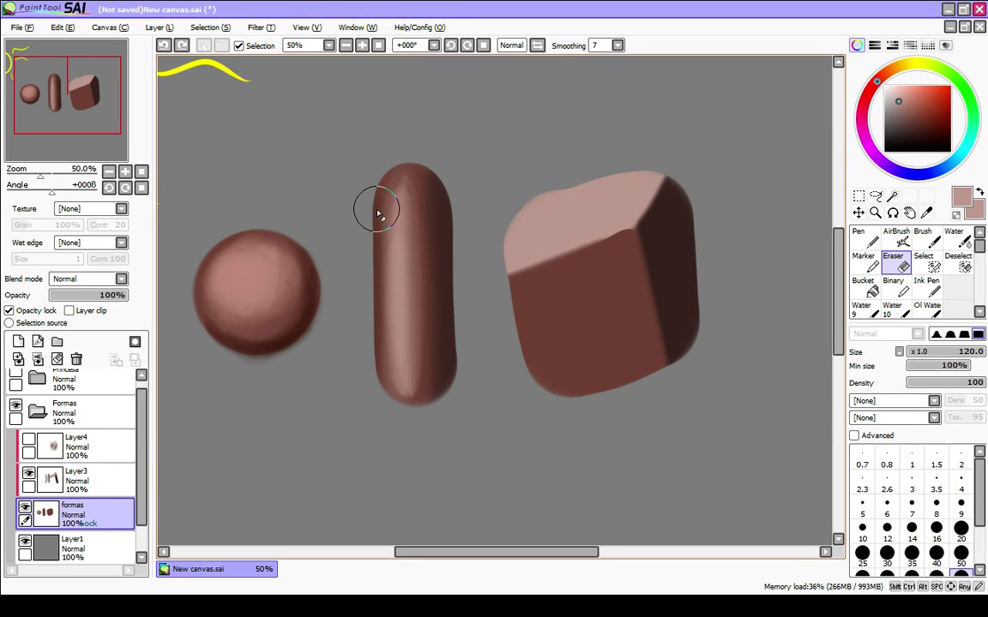
Step: Paint a light pink cap across the vertical bar's top using the Brush with the hardest edge, size 100 and density 100
{"action": "key", "text": "b"}
{"action": "key", "text": "bracketright"}
{"action": "key", "text": "bracketright"}
{"action": "key", "text": "bracketright"}
{"action": "key", "text": "bracketright"}
{"action": "key", "text": "bracketright"}
{"action": "key", "text": "bracketright"}
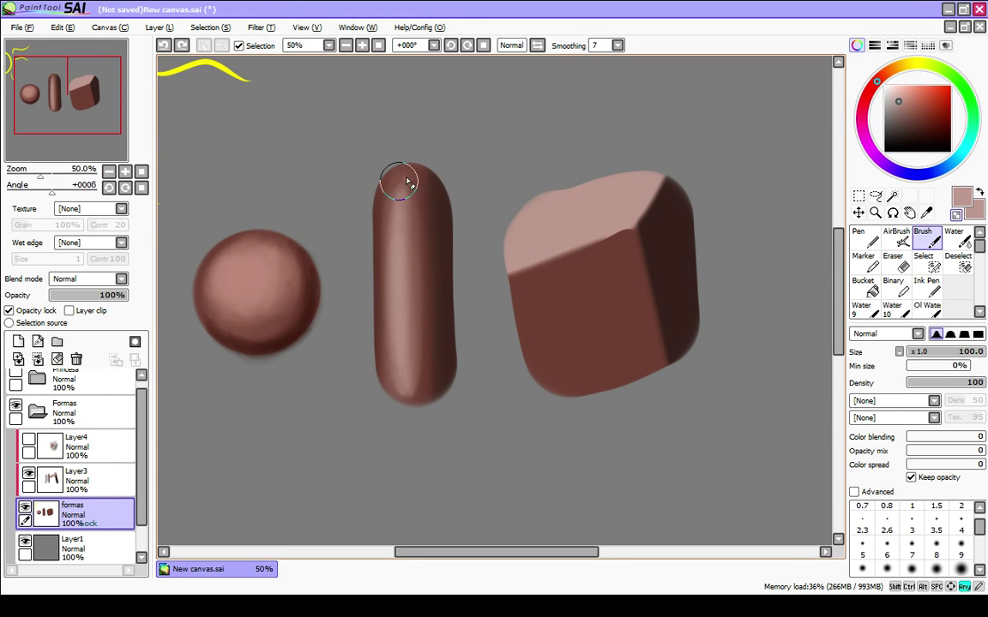
{"action": "left_click", "coordinate": [977, 334]}
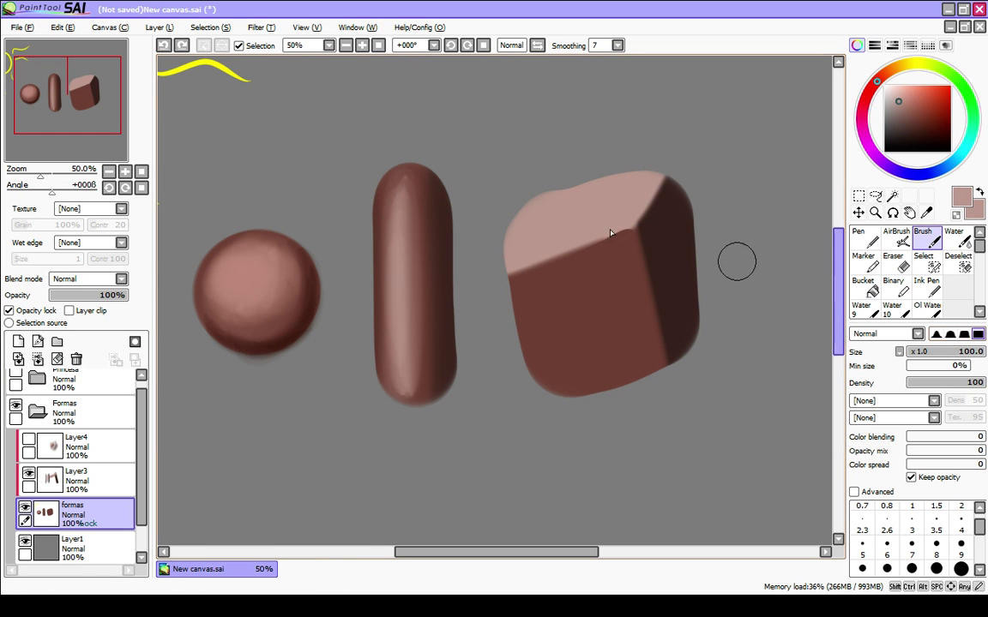
{"action": "left_click_drag", "start_coordinate": [374, 182], "coordinate": [454, 182]}
{"action": "key", "text": "ctrl+z"}
{"action": "key", "text": "ctrl+y"}
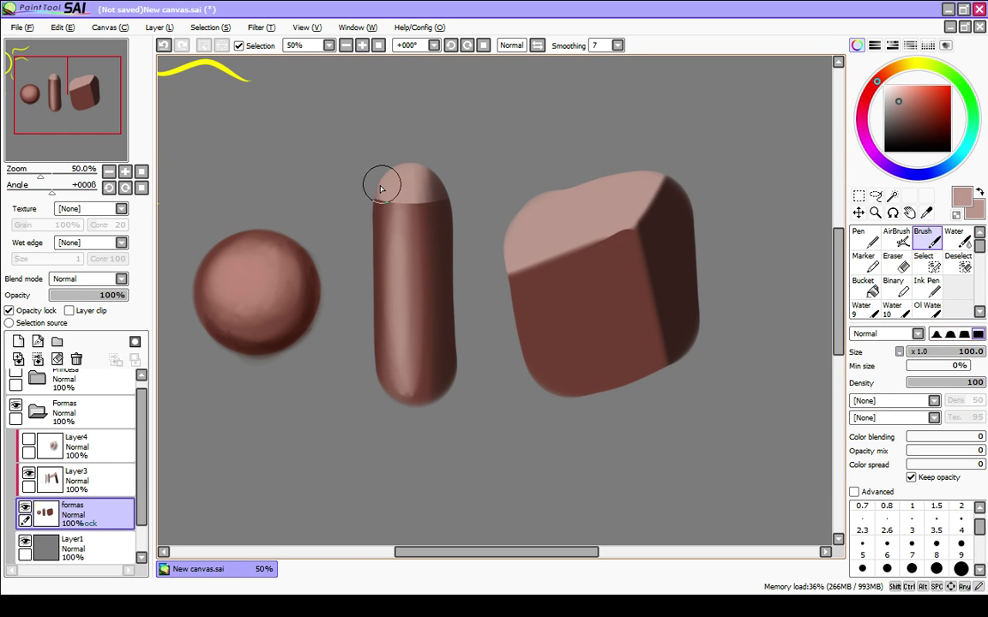
Step: Reduce the Brush size to 12 and inspect the hard lower edge of the vertical bar's light cap
{"action": "key", "text": "bracketleft"}
{"action": "key", "text": "bracketleft"}
{"action": "key", "text": "bracketleft"}
{"action": "key", "text": "bracketleft"}
{"action": "key", "text": "bracketleft"}
{"action": "key", "text": "bracketleft"}
{"action": "key", "text": "bracketleft"}
{"action": "key", "text": "bracketleft"}
{"action": "key", "text": "bracketleft"}
{"action": "key", "text": "bracketleft"}
{"action": "key", "text": "bracketleft"}
{"action": "key", "text": "bracketleft"}
{"action": "scroll", "coordinate": [364, 196], "scroll_direction": "up", "scroll_amount": 2}
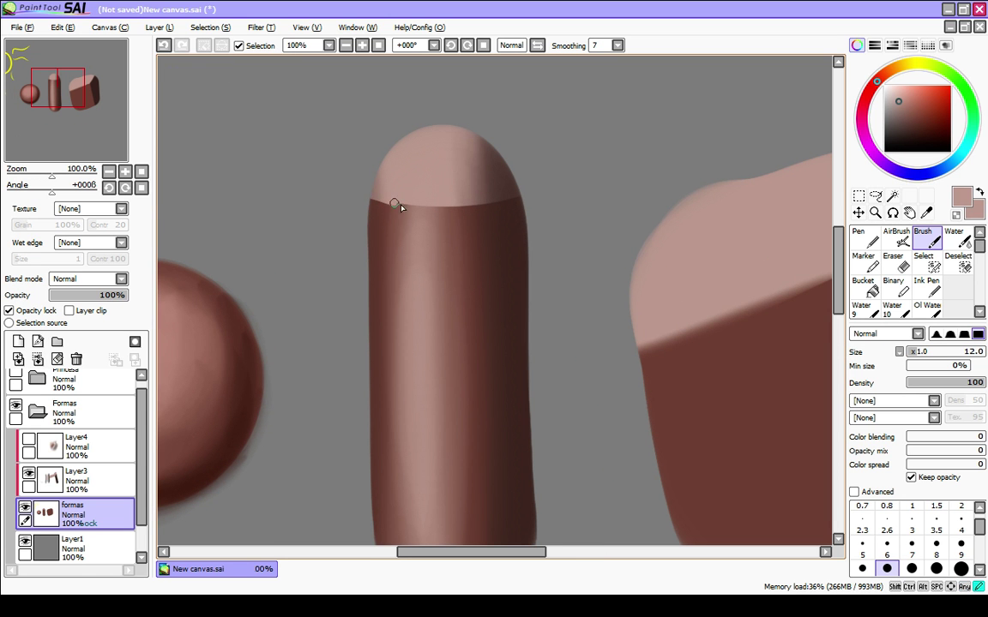
Step: Hide and show Layer3 to compare the flat base shapes with their shaded versions
{"action": "scroll", "coordinate": [403, 239], "scroll_direction": "down", "scroll_amount": 4}
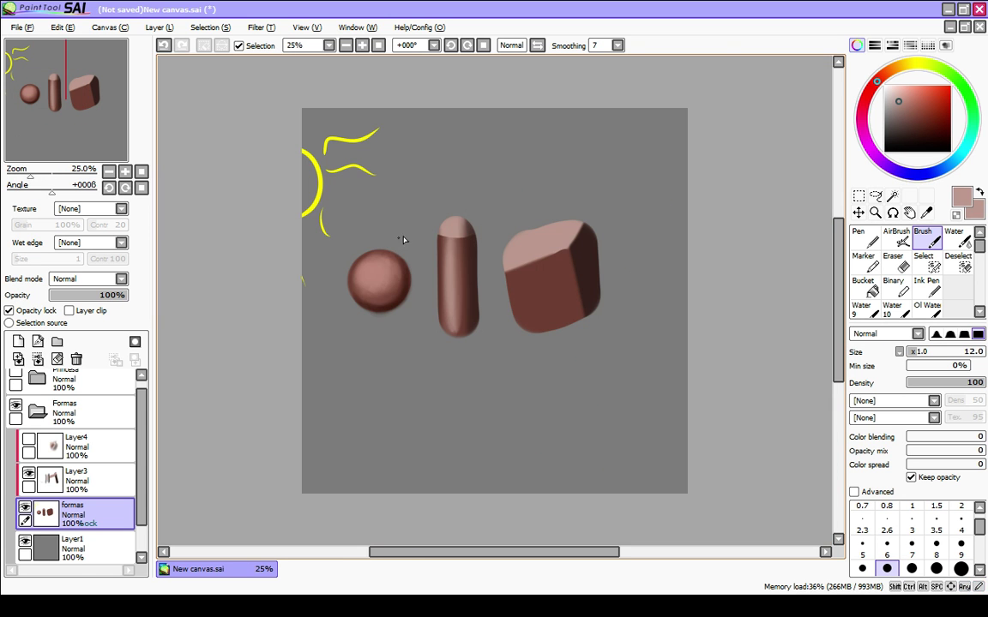
{"action": "scroll", "coordinate": [558, 265], "scroll_direction": "up", "scroll_amount": 1}
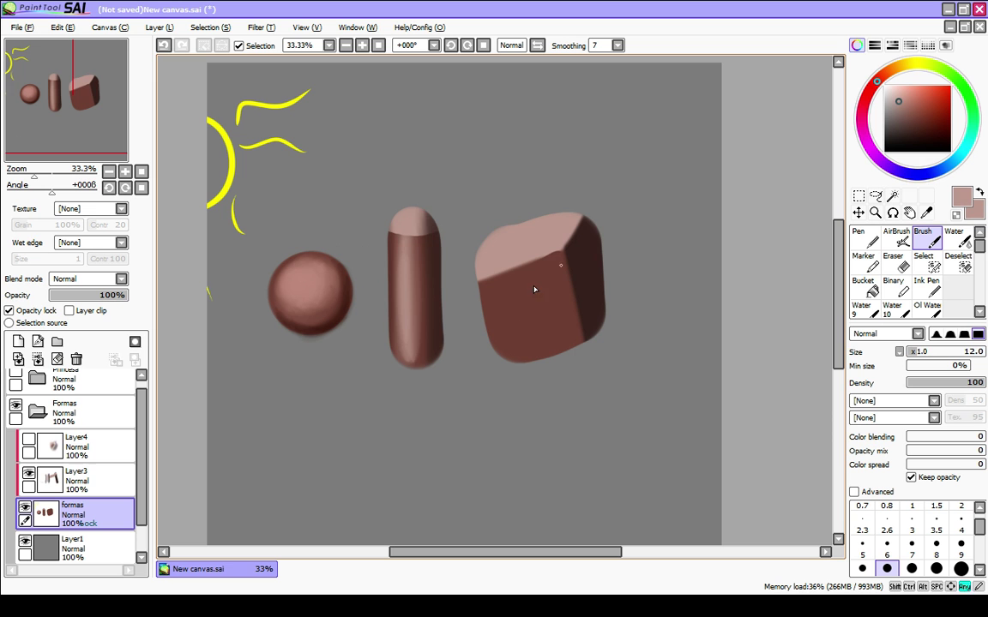
{"action": "left_click", "coordinate": [29, 473]}
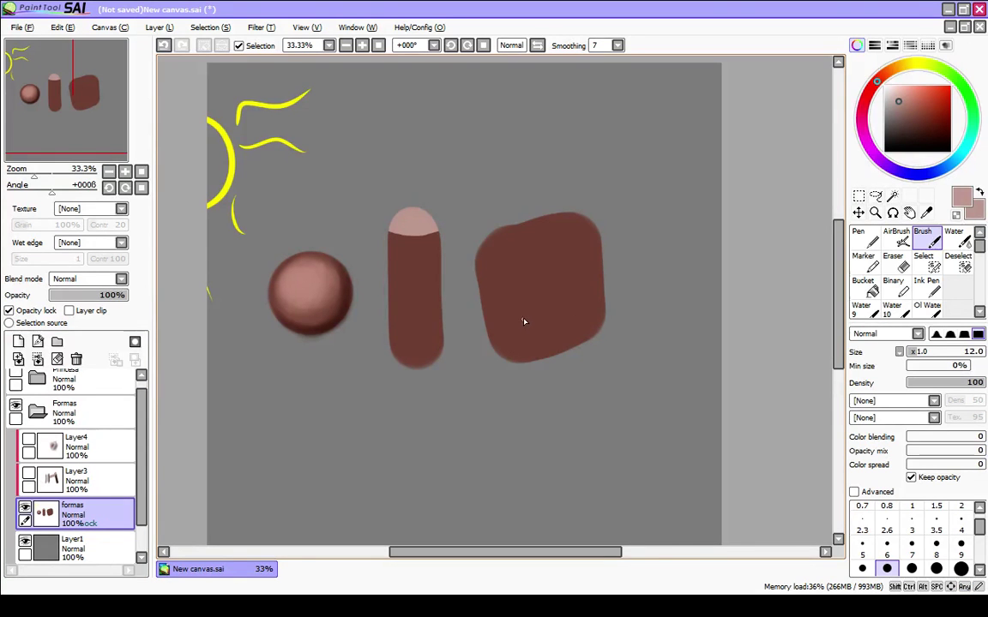
{"action": "left_click", "coordinate": [28, 477]}
{"action": "scroll", "coordinate": [492, 257], "scroll_direction": "up", "scroll_amount": 1}
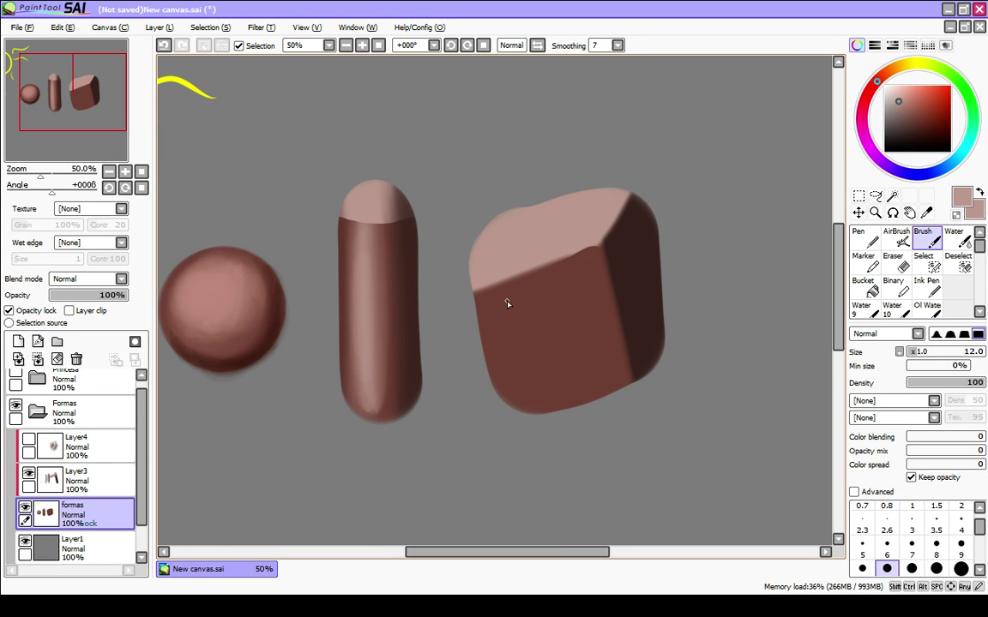
Step: Sample the brown of the cube's front face and examine the cube's crisp edges against the bar's soft gradient
{"action": "scroll", "coordinate": [566, 268], "scroll_direction": "up", "scroll_amount": 2}
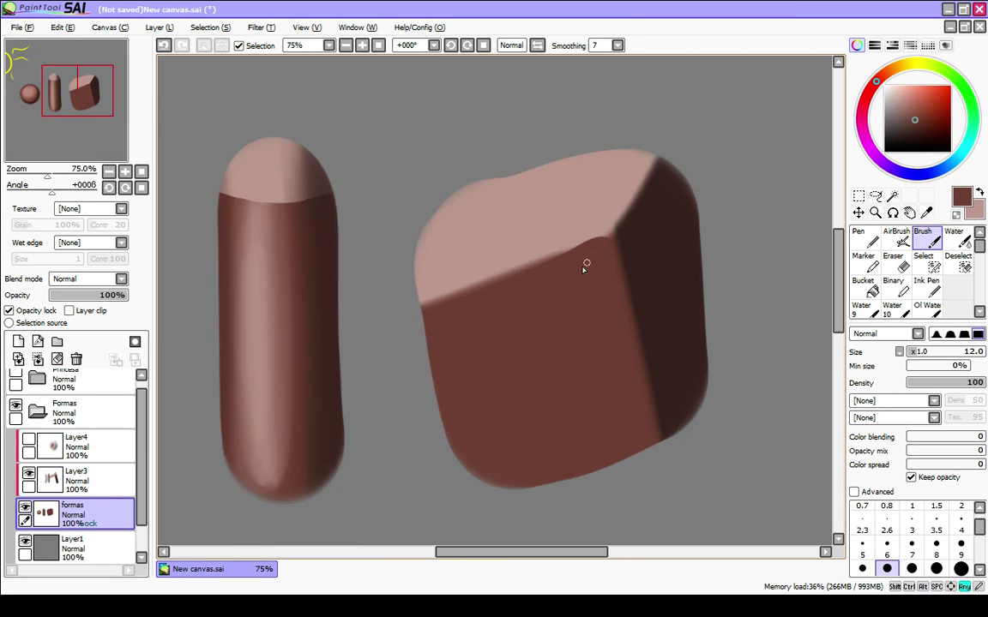
{"action": "left_click_drag", "start_coordinate": [392, 323], "coordinate": [456, 305]}
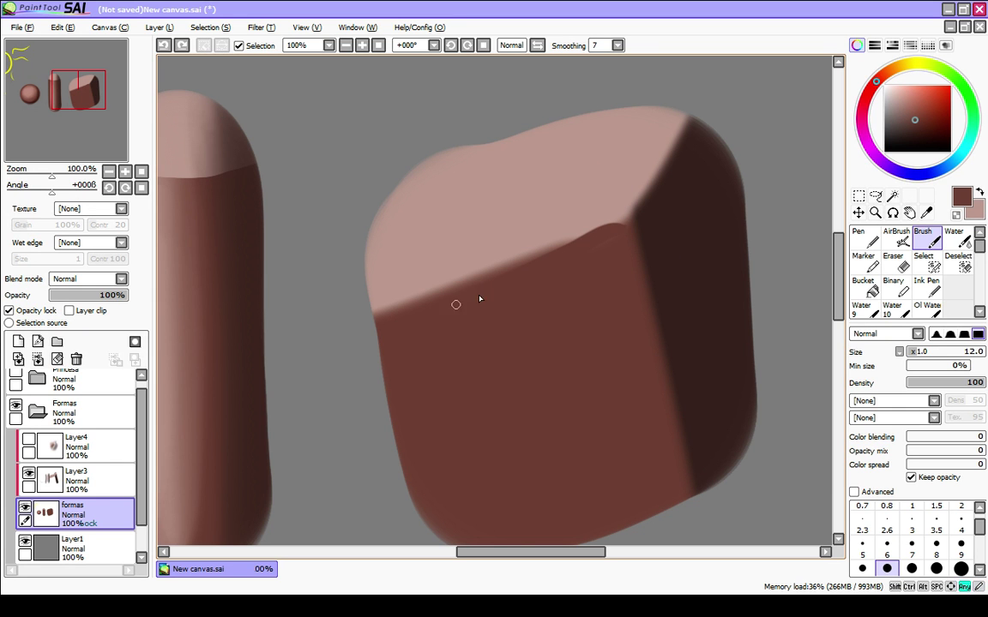
{"action": "scroll", "coordinate": [498, 302], "scroll_direction": "down", "scroll_amount": 2}
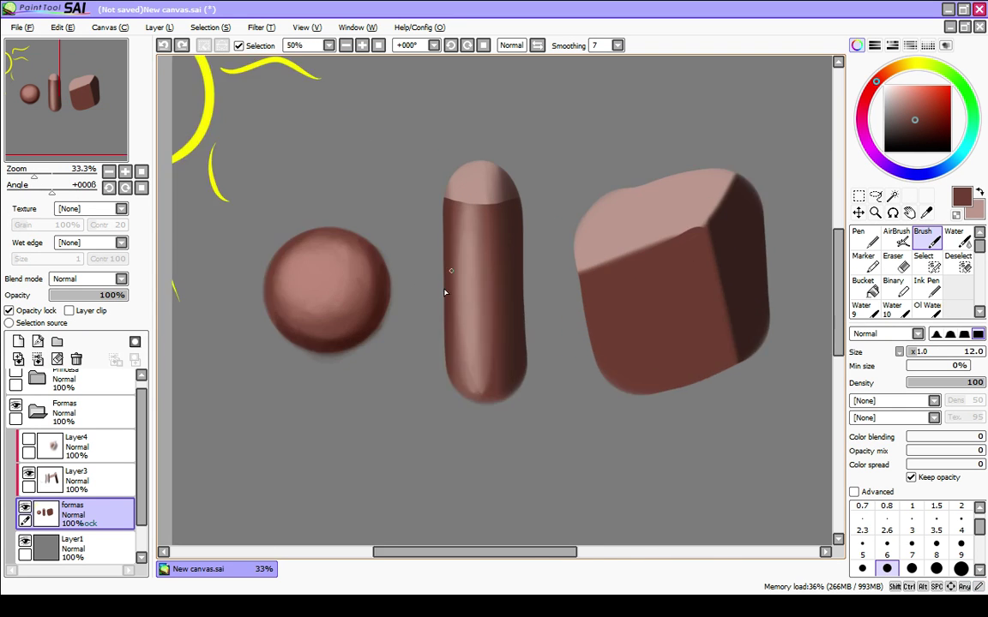
{"action": "scroll", "coordinate": [468, 234], "scroll_direction": "up", "scroll_amount": 2}
{"action": "left_click_drag", "start_coordinate": [498, 252], "coordinate": [483, 305]}
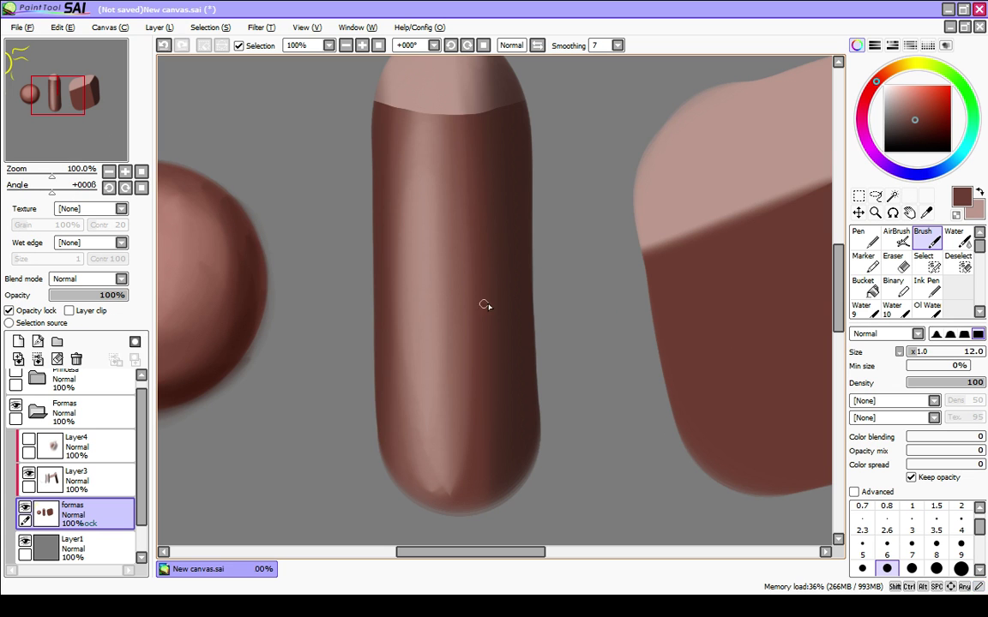
{"action": "scroll", "coordinate": [534, 252], "scroll_direction": "down", "scroll_amount": 2}
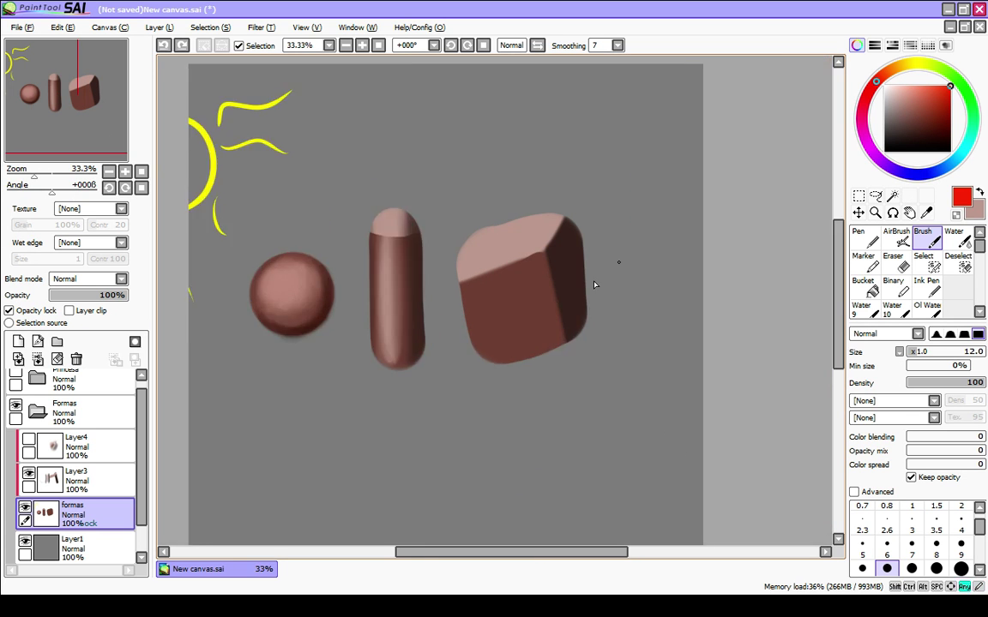
Step: Mark the upper and right edges of the cube's front face in red with the Brush at size 12, undoing the lines
{"action": "scroll", "coordinate": [415, 287], "scroll_direction": "up", "scroll_amount": 2}
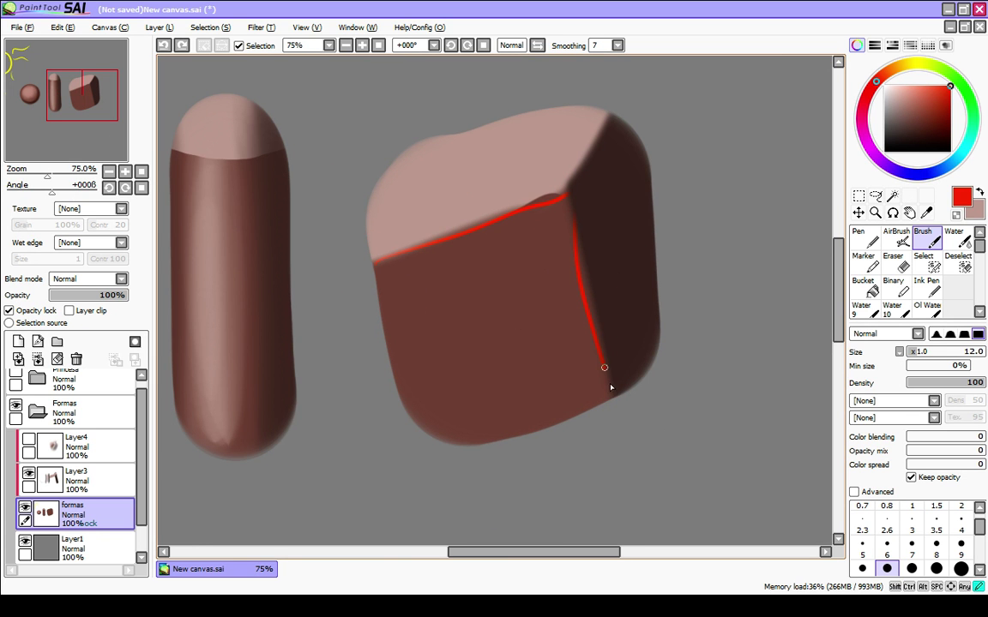
{"action": "left_click_drag", "start_coordinate": [611, 389], "coordinate": [553, 206]}
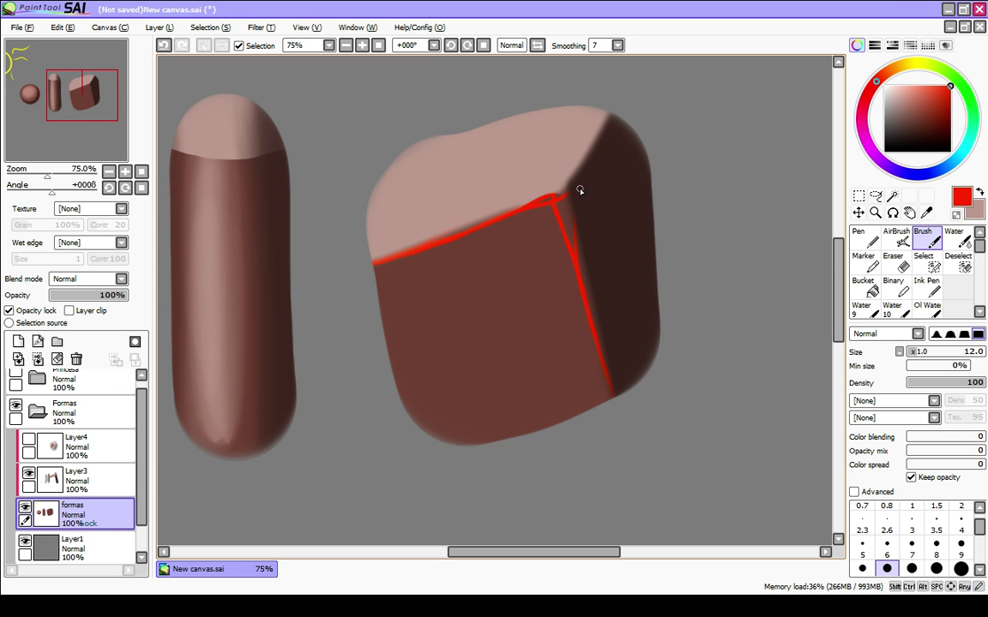
{"action": "key", "text": "ctrl+z"}
Step: Circle the flat area of the cube's front face in red with the Brush, and undo the circles
{"action": "left_click", "coordinate": [479, 299]}
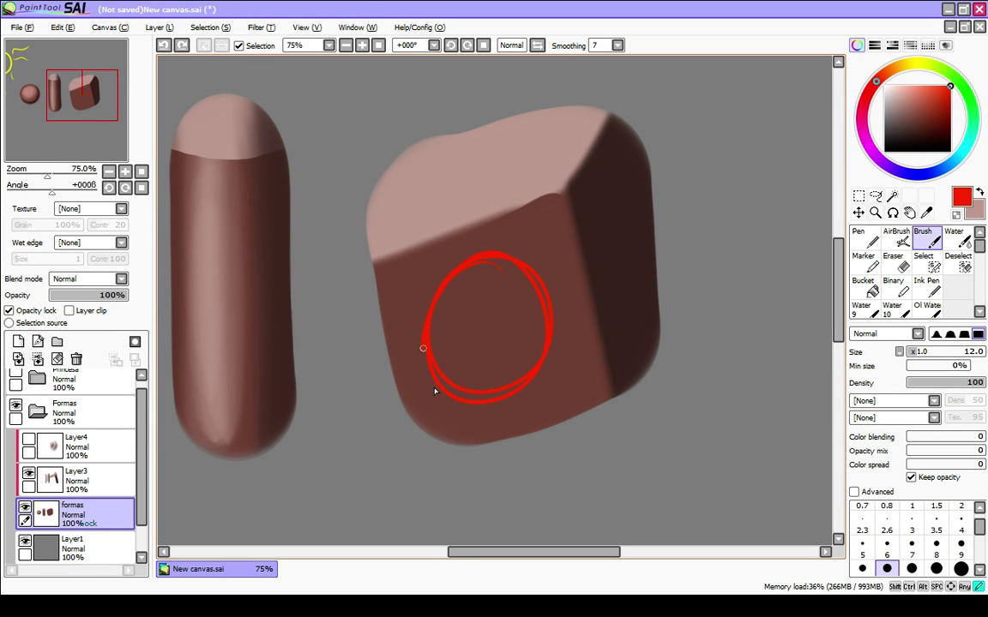
{"action": "mouse_move", "coordinate": [423, 349]}
{"action": "left_mouse_down"}
{"action": "mouse_move", "coordinate": [410, 389]}
{"action": "mouse_move", "coordinate": [443, 397]}
{"action": "left_mouse_up"}
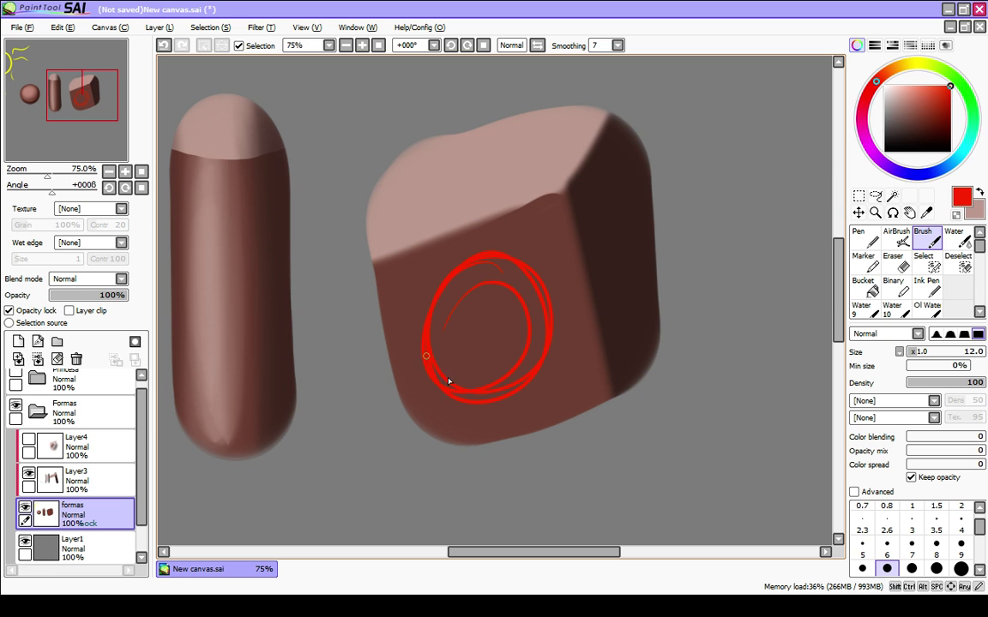
{"action": "key", "text": "ctrl+z"}
{"action": "key", "text": "ctrl+z"}
{"action": "key", "text": "ctrl+z"}
{"action": "key", "text": "ctrl+z"}
{"action": "scroll", "coordinate": [469, 318], "scroll_direction": "down", "scroll_amount": 5}
{"action": "scroll", "coordinate": [467, 309], "scroll_direction": "up", "scroll_amount": 3}
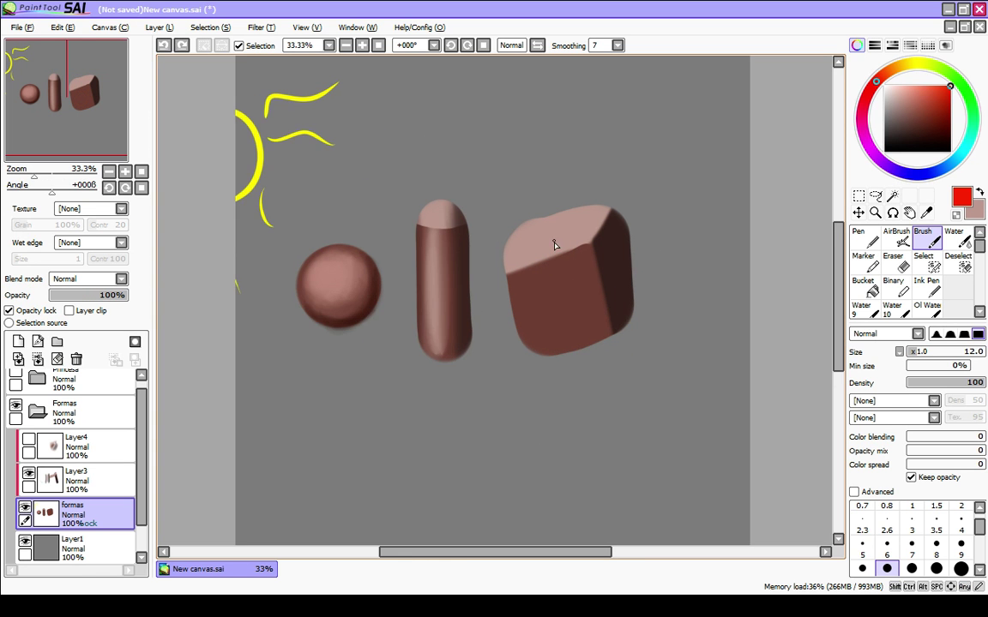
Step: Increase the Brush size to 80
{"action": "key", "text": "]"}
{"action": "key", "text": "]"}
{"action": "key", "text": "]"}
{"action": "key", "text": "]"}
{"action": "key", "text": "]"}
{"action": "key", "text": "]"}
{"action": "key", "text": "]"}
{"action": "key", "text": "]"}
{"action": "key", "text": "]"}
{"action": "key", "text": "]"}
{"action": "key", "text": "]"}
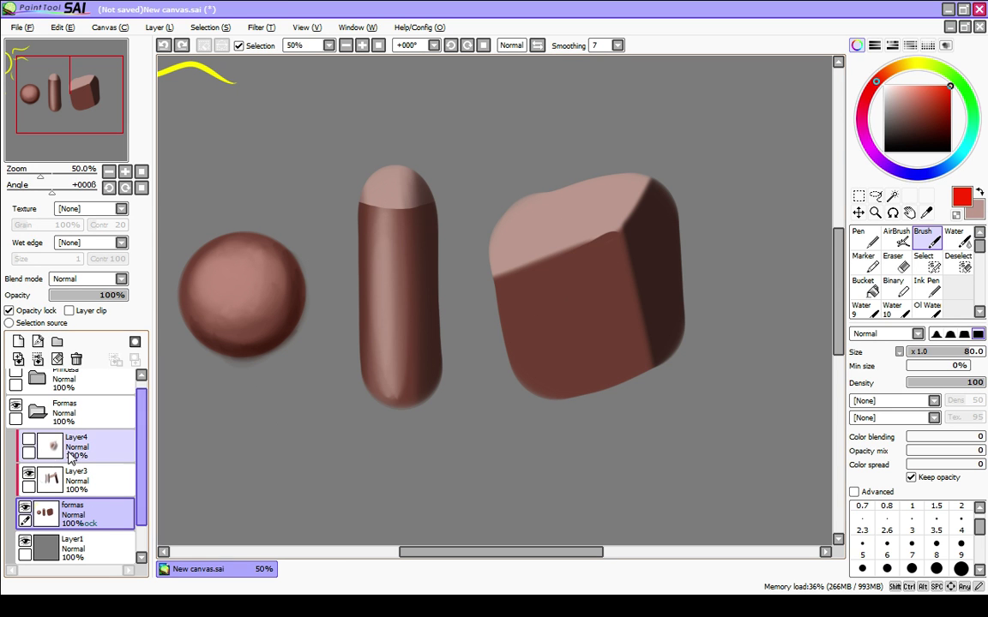
Step: Show Layer4 with the cube's blended shading, select it and lower its opacity to 51%
{"action": "left_click", "coordinate": [28, 443]}
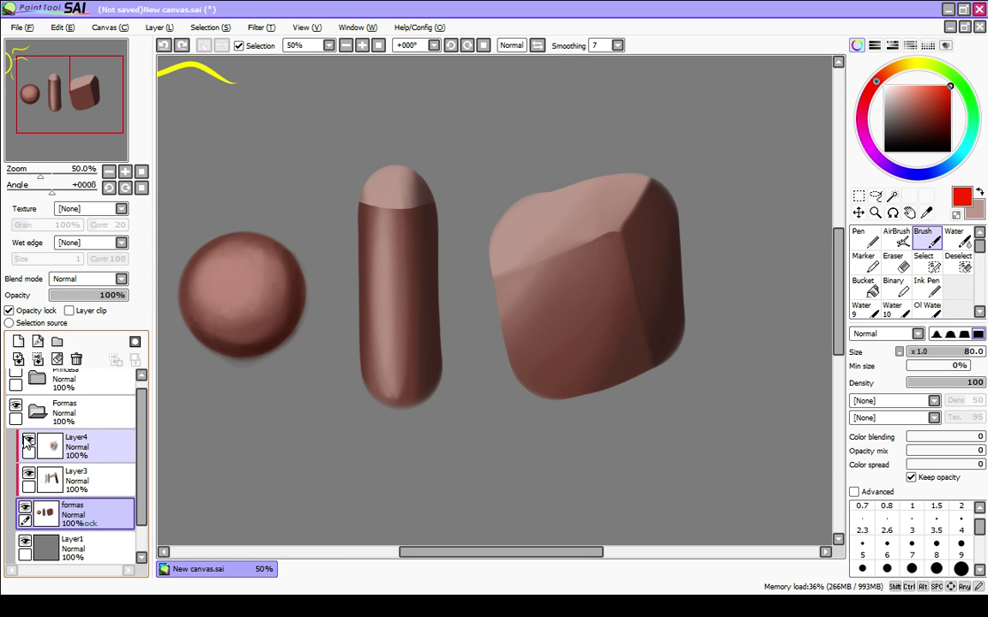
{"action": "left_click", "coordinate": [77, 446]}
{"action": "left_click", "coordinate": [70, 311]}
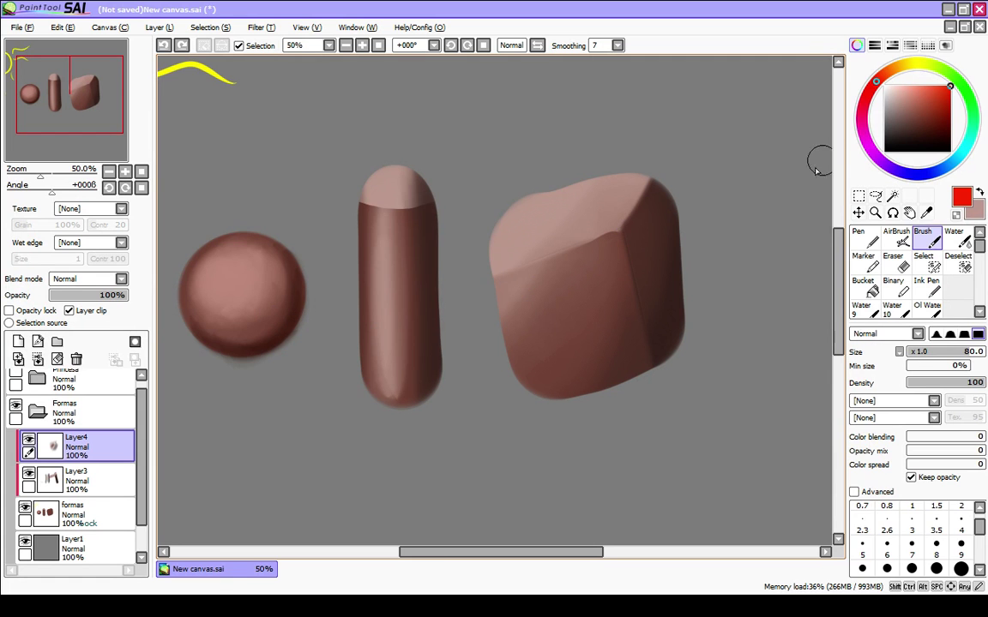
{"action": "key", "text": "n"}
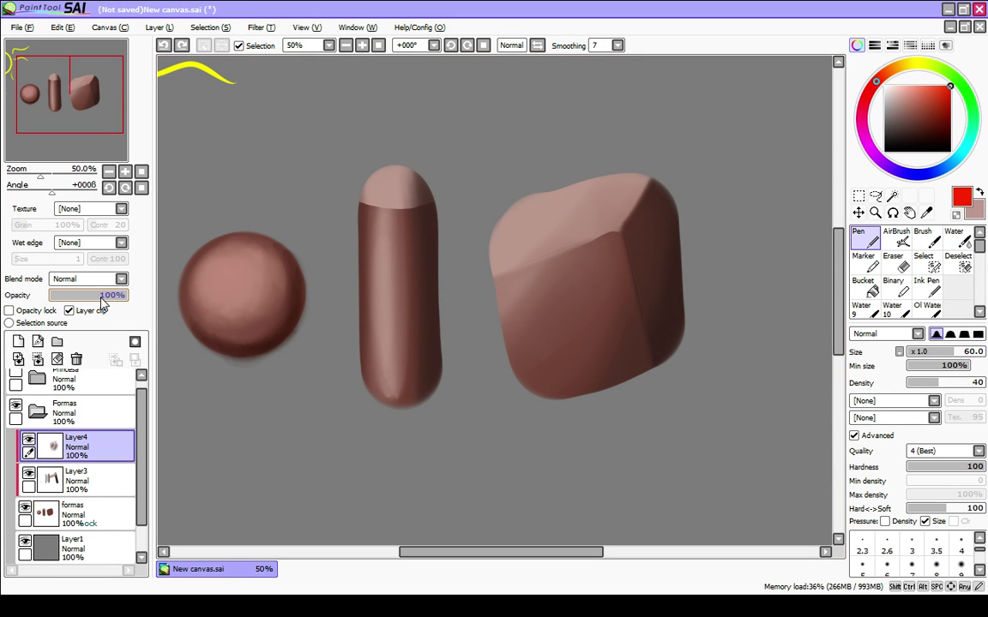
{"action": "mouse_move", "coordinate": [100, 300]}
{"action": "left_mouse_down"}
{"action": "mouse_move", "coordinate": [36, 295]}
{"action": "mouse_move", "coordinate": [69, 297]}
{"action": "left_mouse_up"}
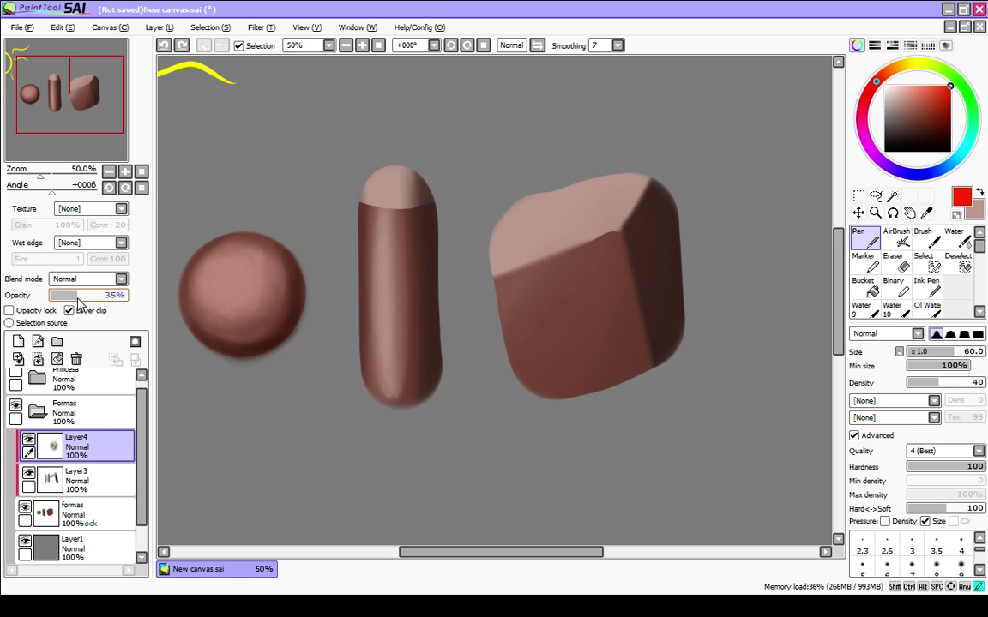
{"action": "left_click_drag", "start_coordinate": [92, 305], "coordinate": [90, 307]}
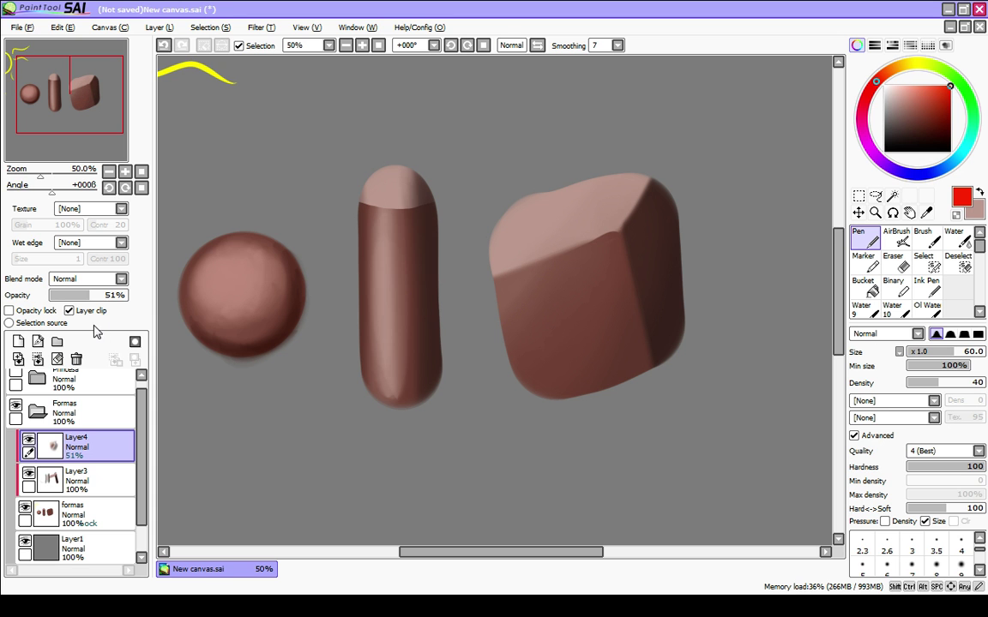
Step: Collapse and hide the Formas folder, and show and expand the Princesa folder with the princess line art
{"action": "left_click", "coordinate": [38, 415]}
{"action": "left_click_drag", "start_coordinate": [144, 436], "coordinate": [133, 404]}
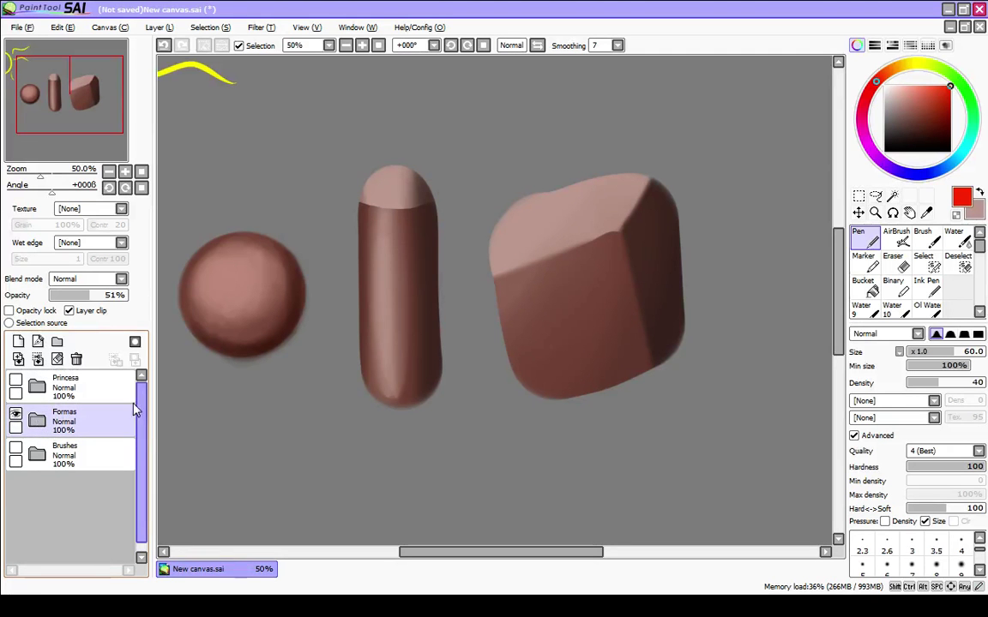
{"action": "left_click", "coordinate": [15, 414]}
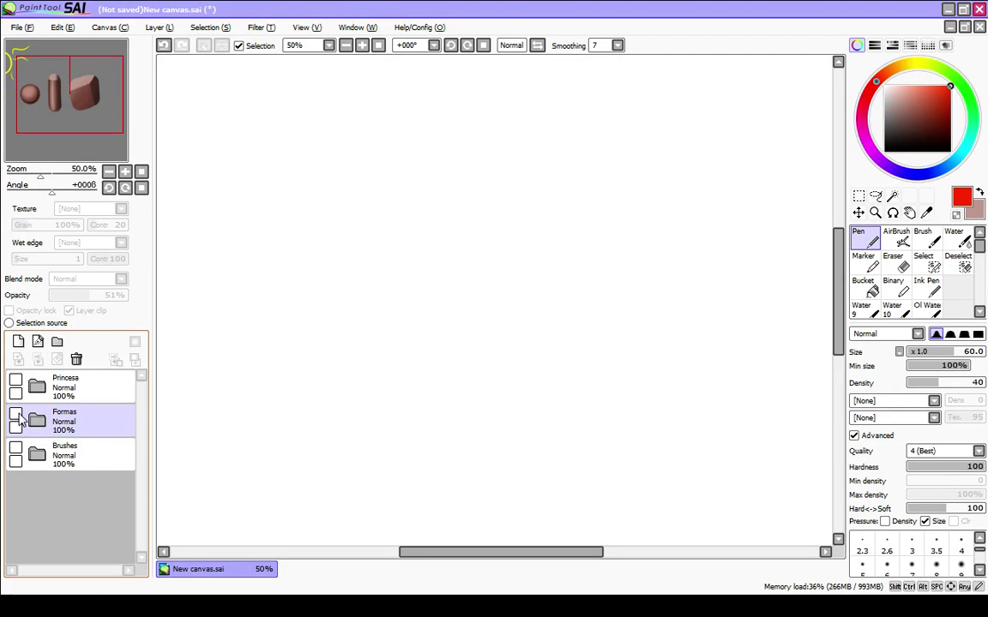
{"action": "scroll", "coordinate": [469, 302], "scroll_direction": "down", "scroll_amount": 2}
{"action": "left_click", "coordinate": [23, 391]}
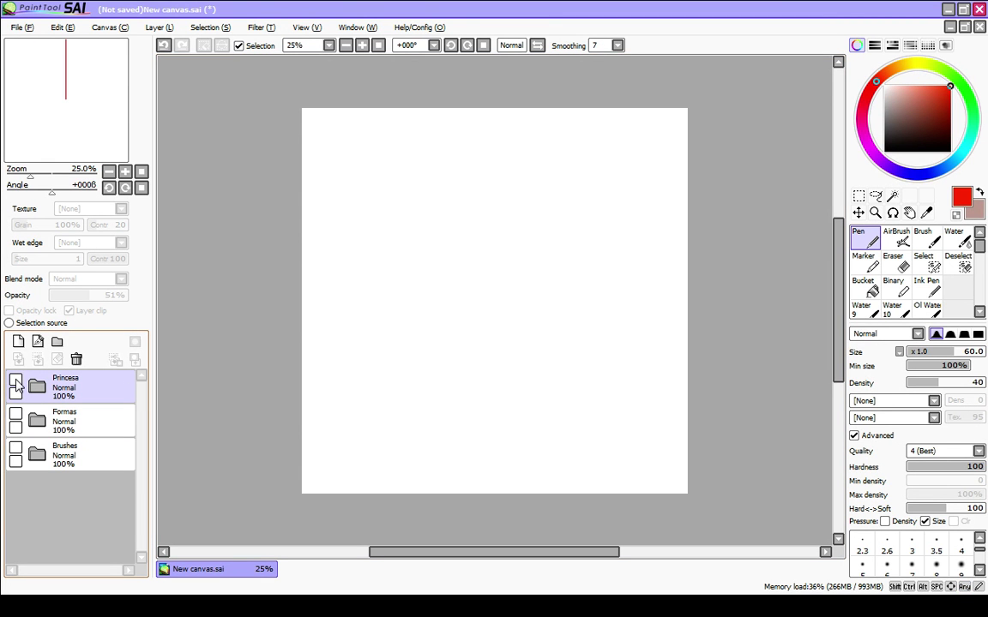
{"action": "left_click", "coordinate": [16, 383]}
{"action": "scroll", "coordinate": [514, 403], "scroll_direction": "up", "scroll_amount": 5}
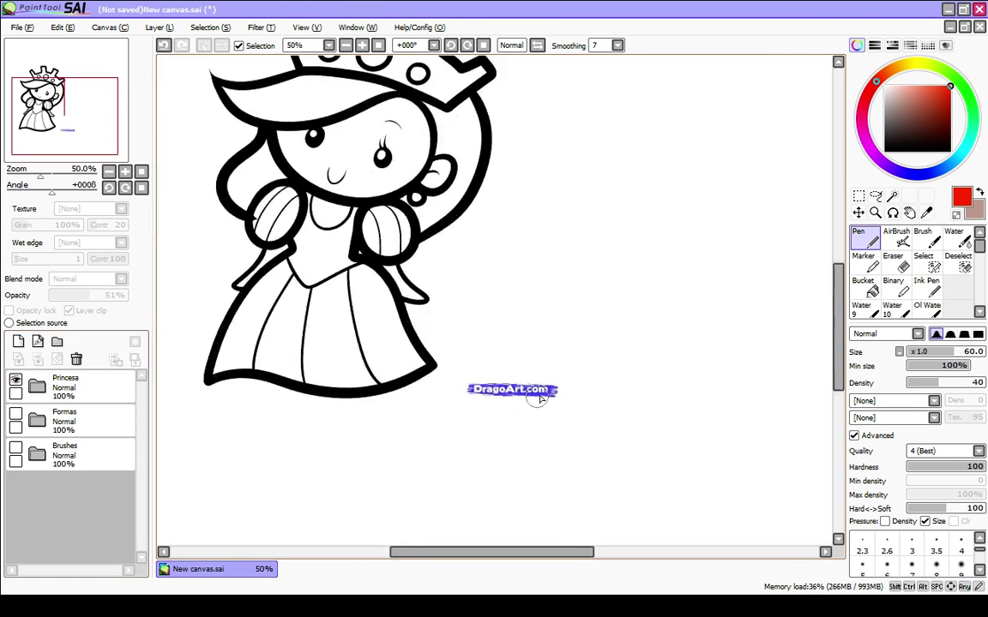
{"action": "scroll", "coordinate": [502, 417], "scroll_direction": "up", "scroll_amount": 1}
{"action": "scroll", "coordinate": [369, 429], "scroll_direction": "down", "scroll_amount": 6}
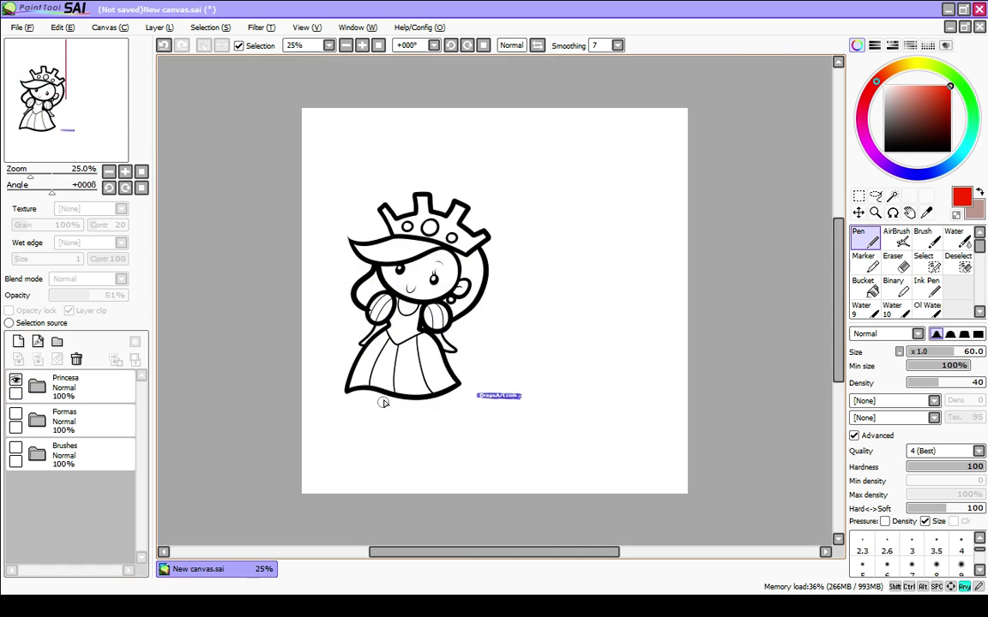
{"action": "scroll", "coordinate": [391, 340], "scroll_direction": "up", "scroll_amount": 2}
{"action": "scroll", "coordinate": [377, 318], "scroll_direction": "down", "scroll_amount": 2}
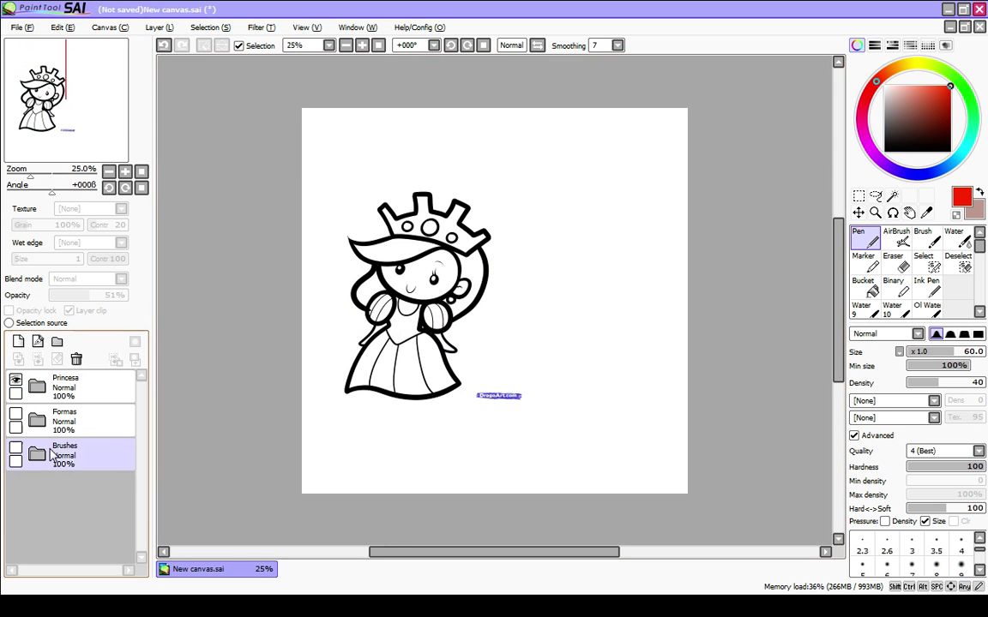
{"action": "left_click", "coordinate": [38, 390]}
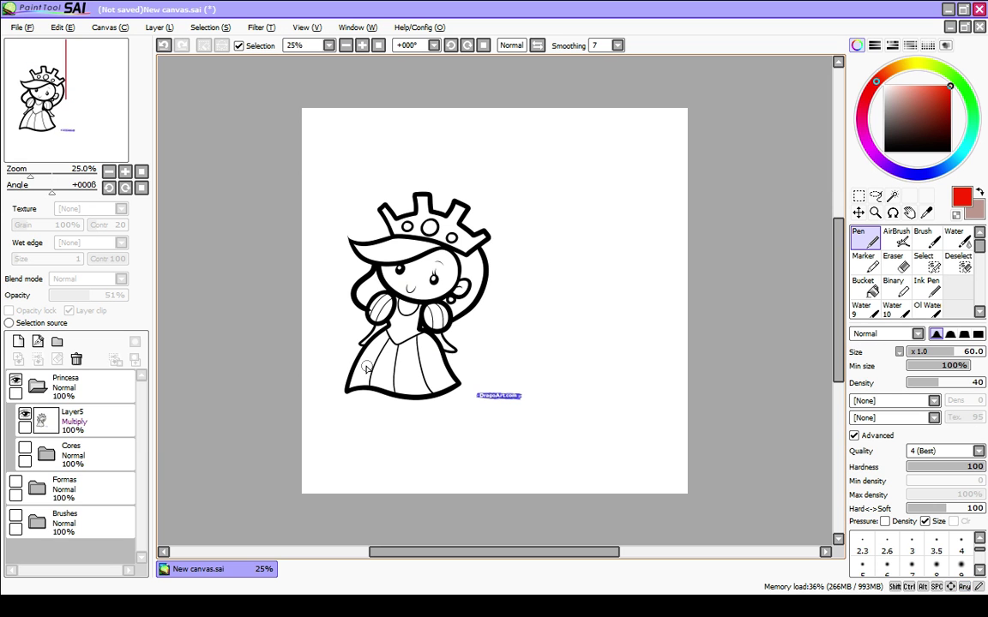
Step: Show the Formas shapes in place of the Princesa folder for comparison, and switch back to the princess line art
{"action": "left_click", "coordinate": [69, 489]}
{"action": "left_click", "coordinate": [16, 482]}
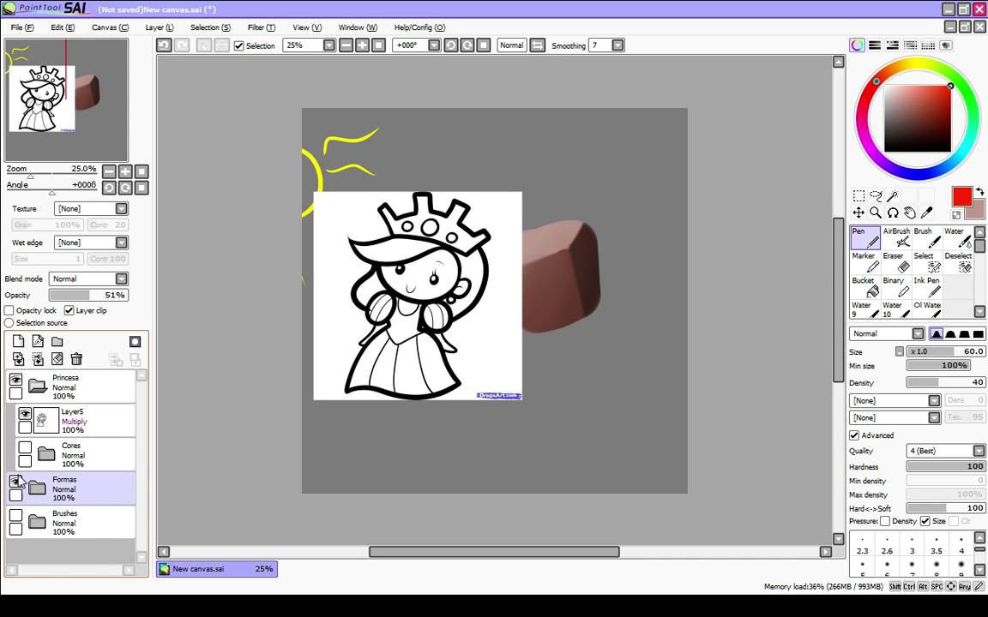
{"action": "left_click", "coordinate": [17, 392]}
{"action": "left_click", "coordinate": [15, 381]}
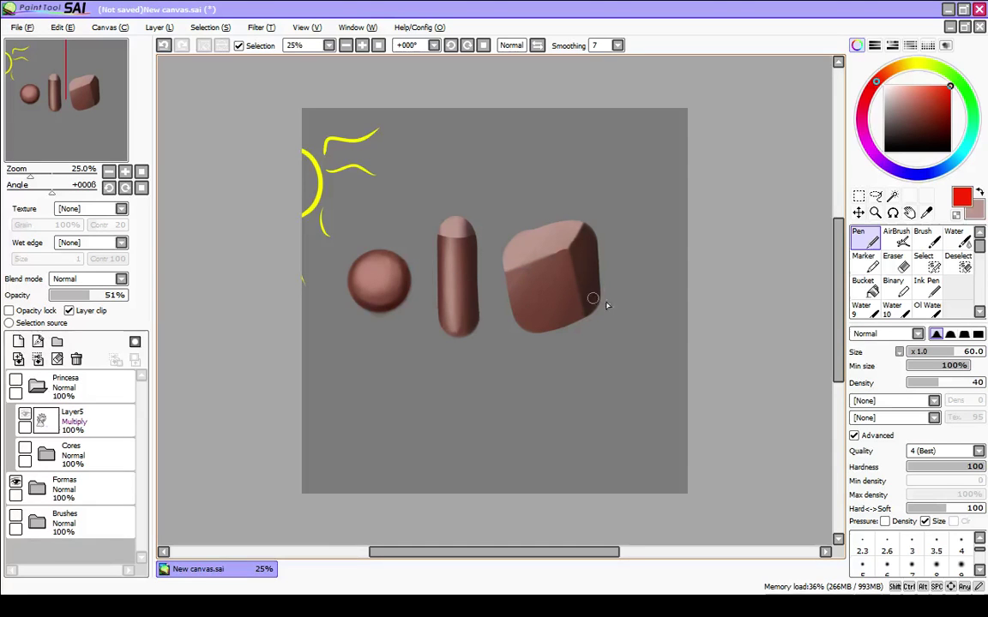
{"action": "left_click", "coordinate": [15, 483]}
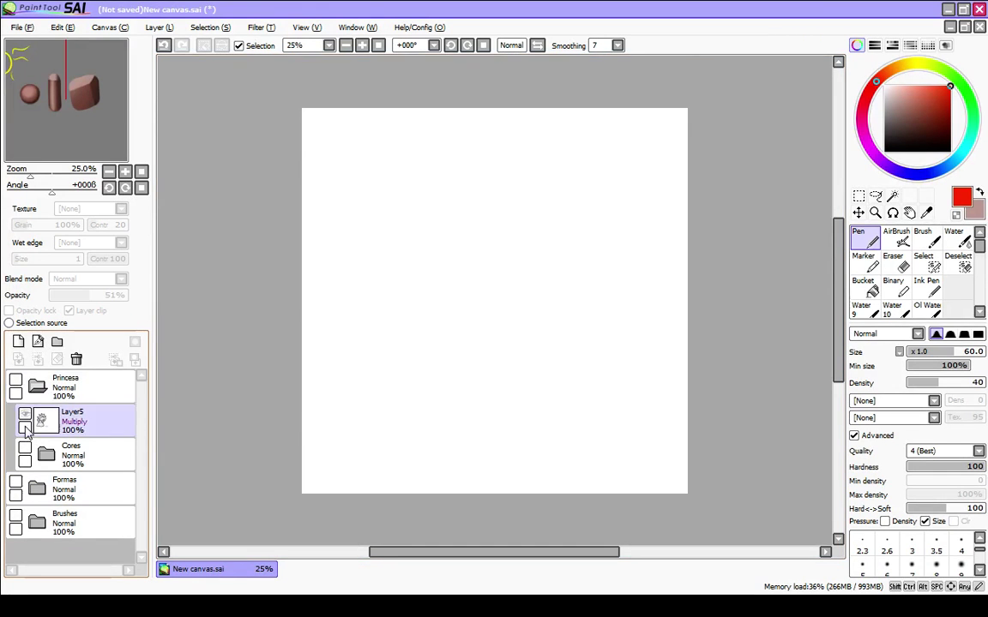
{"action": "left_click", "coordinate": [18, 390]}
{"action": "left_click", "coordinate": [16, 381]}
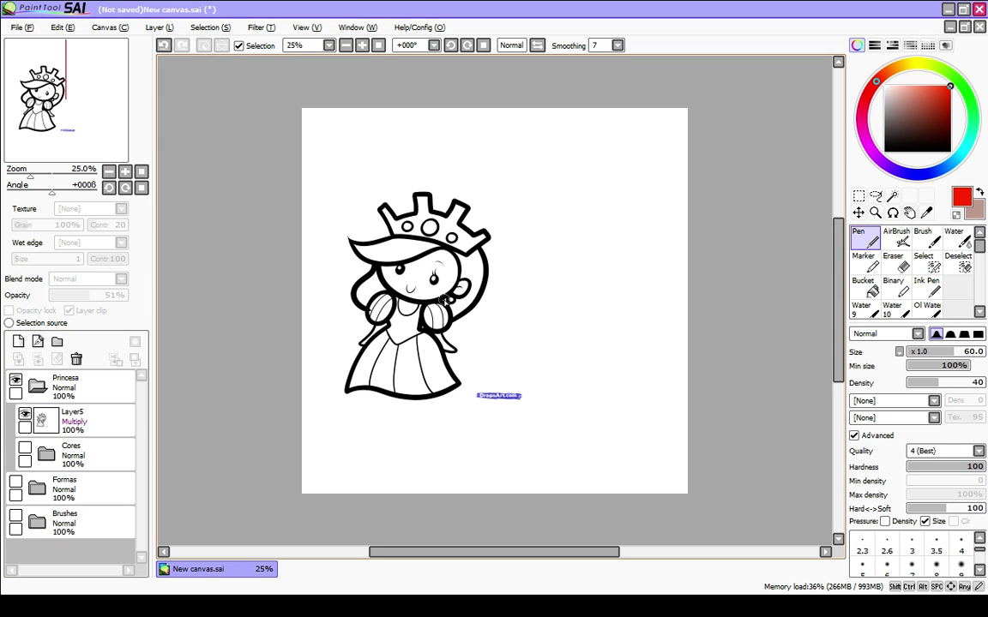
Step: Show the princess's flat colours in the Cores folder and expand the folder to reach its layers
{"action": "left_click", "coordinate": [24, 450]}
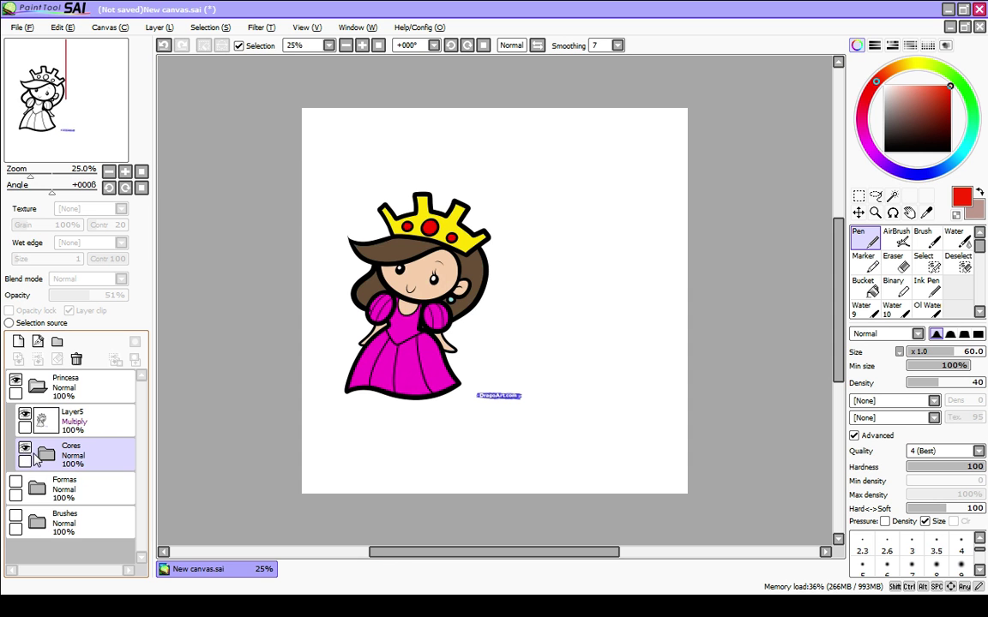
{"action": "left_click", "coordinate": [120, 458]}
{"action": "scroll", "coordinate": [120, 458], "scroll_direction": "down", "scroll_amount": 5}
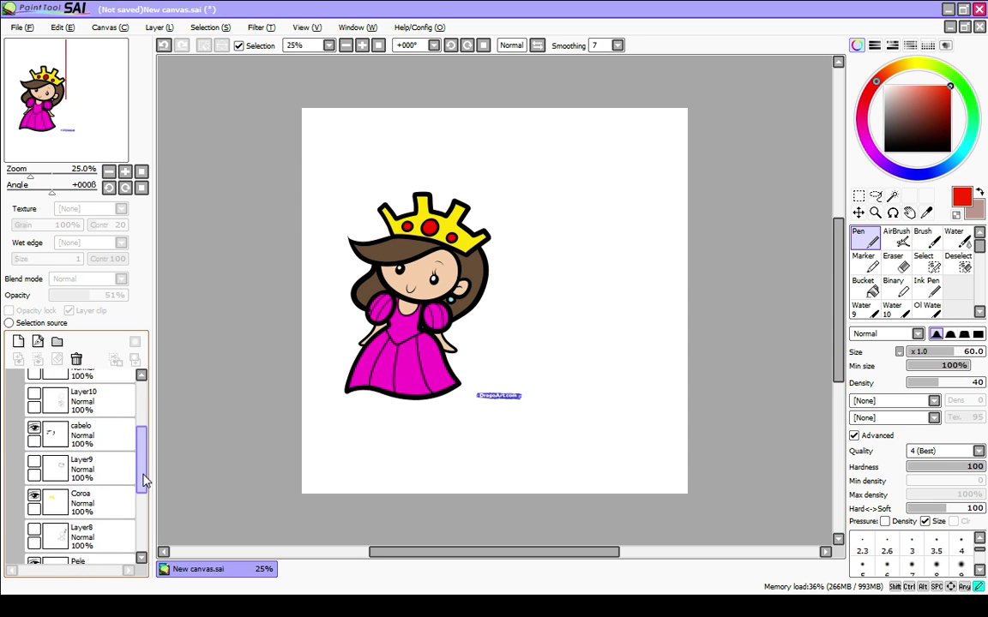
Step: Switch to the Brush with black, set its density to 40 and bring the Vestido layer and the princess into view
{"action": "key", "text": "b"}
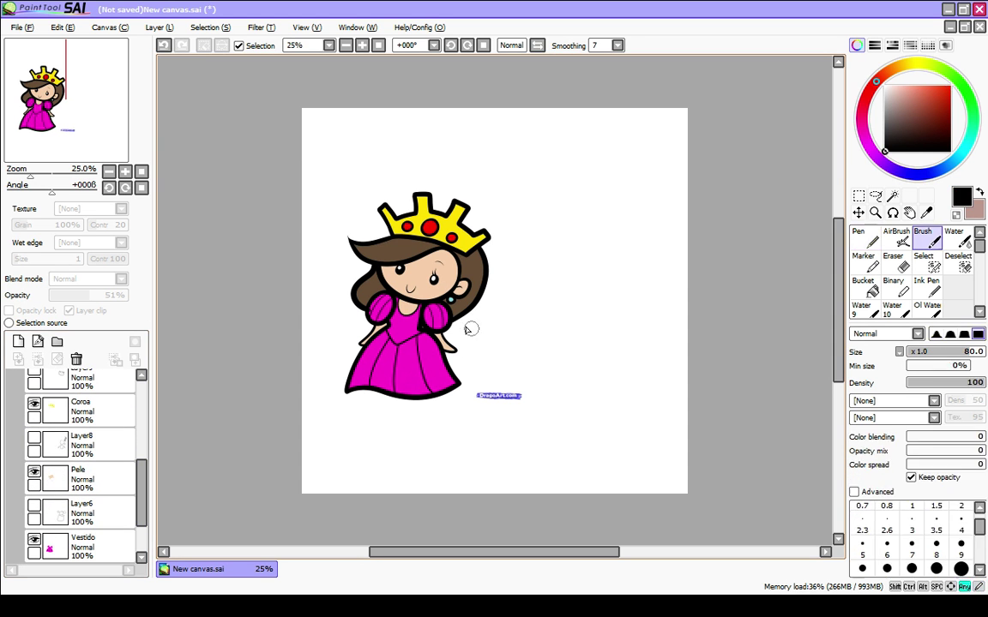
{"action": "scroll", "coordinate": [141, 514], "scroll_direction": "down", "scroll_amount": 1}
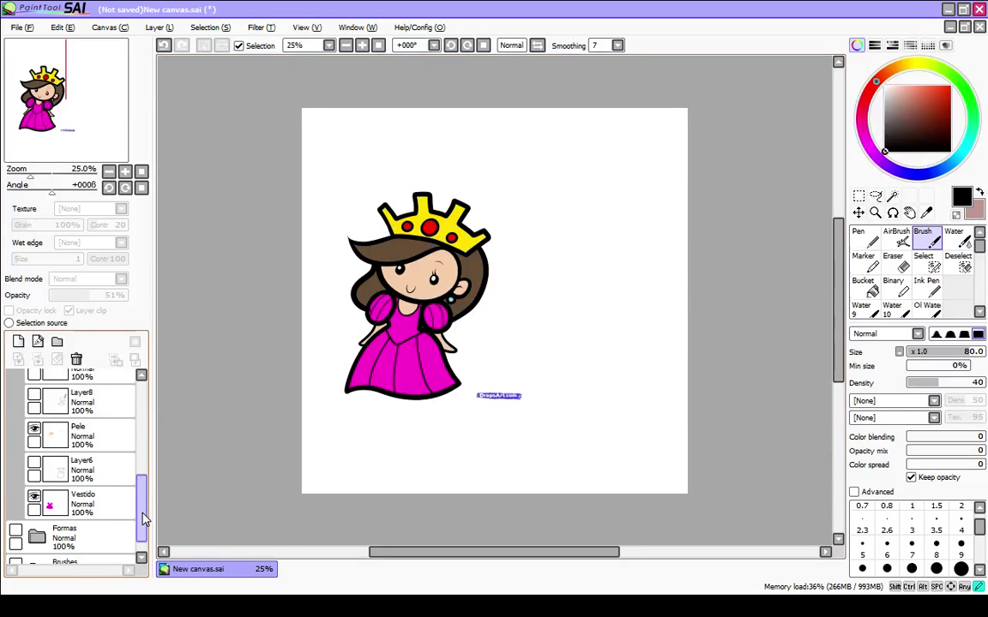
{"action": "scroll", "coordinate": [446, 339], "scroll_direction": "up", "scroll_amount": 1}
{"action": "left_click_drag", "start_coordinate": [397, 431], "coordinate": [347, 426]}
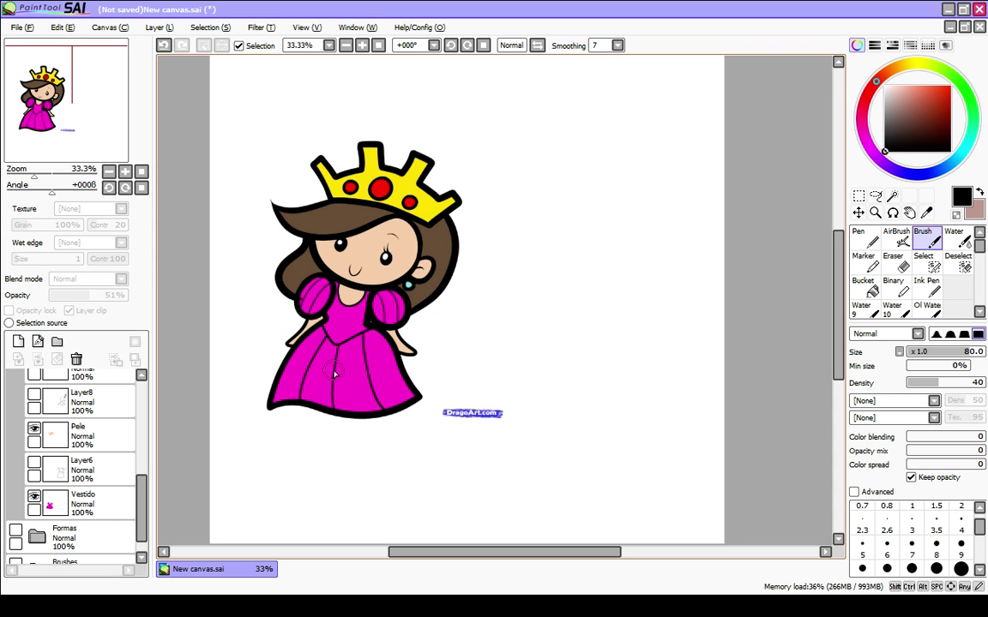
Step: Show Layer6 with the sketch of the dress broken down into cylinders and spheres
{"action": "key", "text": "n"}
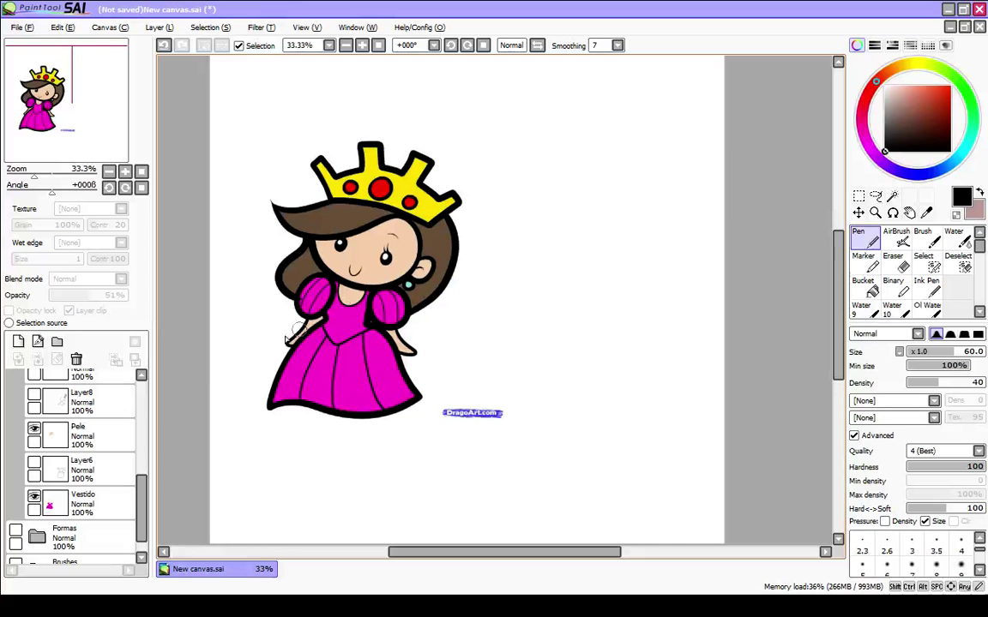
{"action": "left_click", "coordinate": [33, 468]}
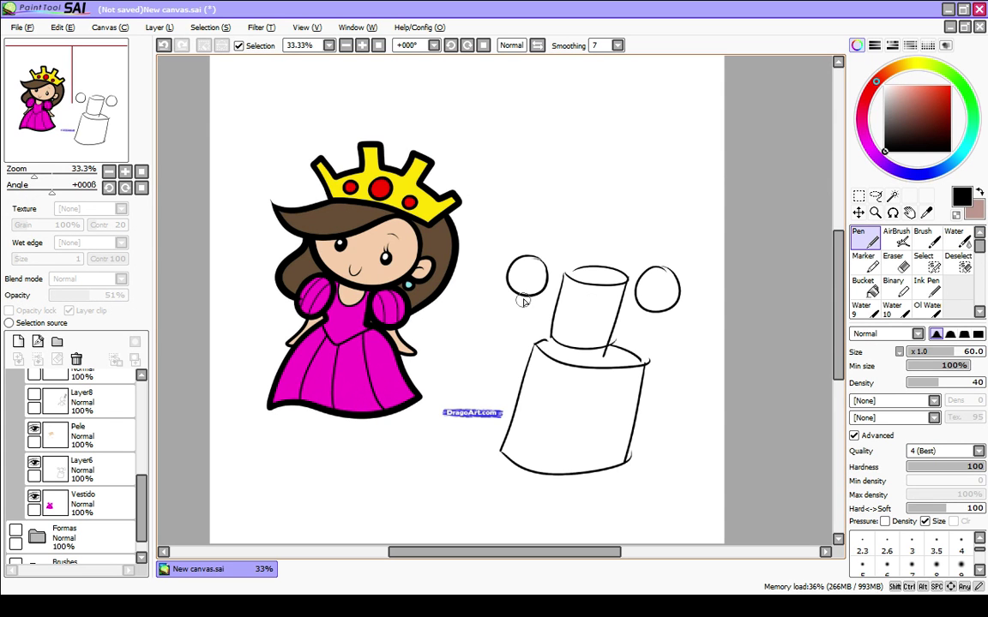
{"action": "left_click", "coordinate": [101, 477]}
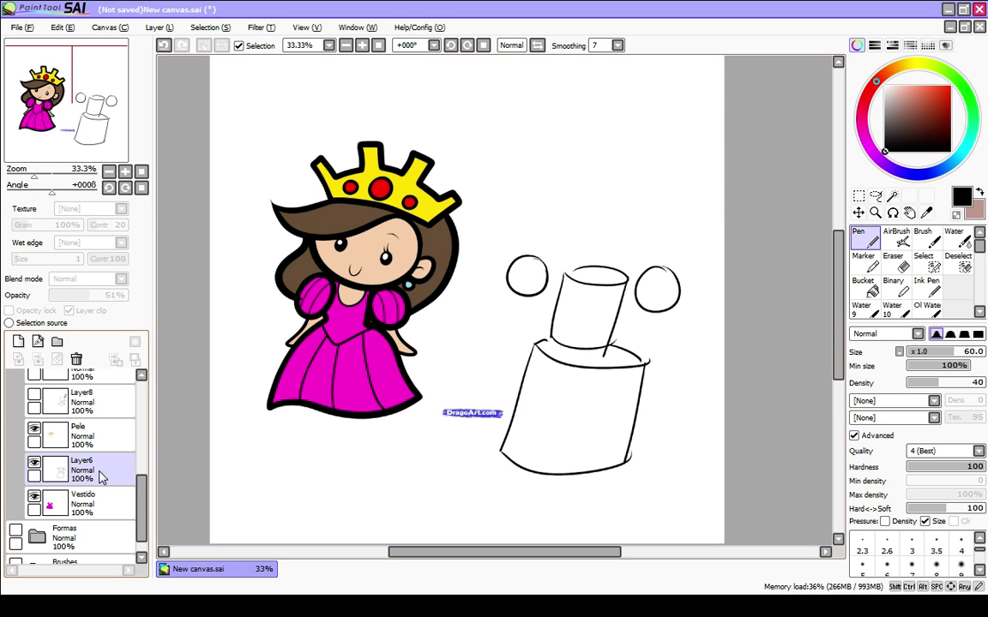
Step: Select the Vestido layer with the Brush, sample the dress magenta and pick a lighter, less saturated pink
{"action": "left_click", "coordinate": [83, 502]}
{"action": "key", "text": "b"}
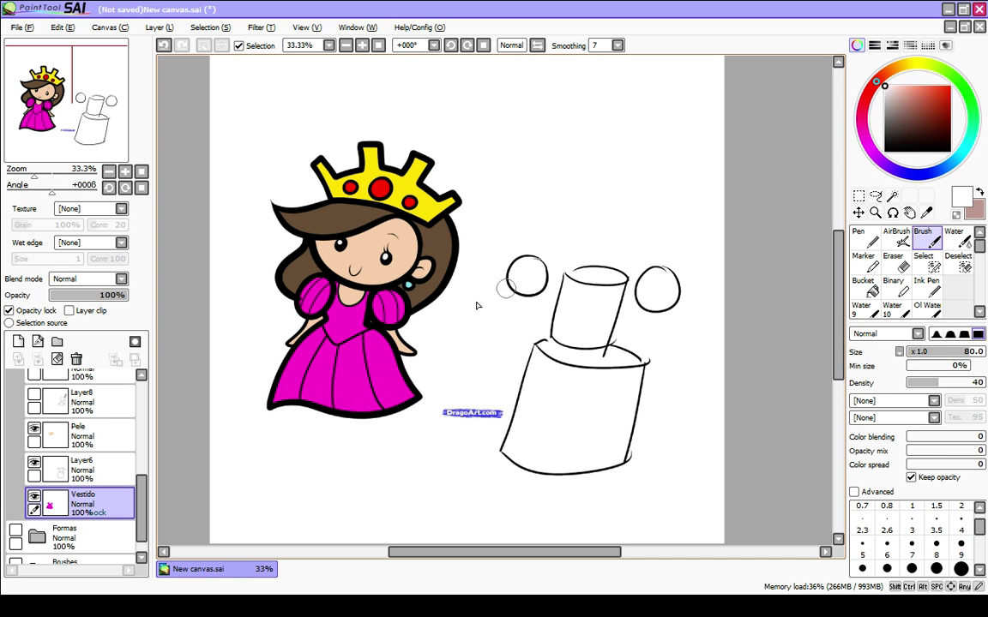
{"action": "left_click", "coordinate": [352, 369], "text": "alt"}
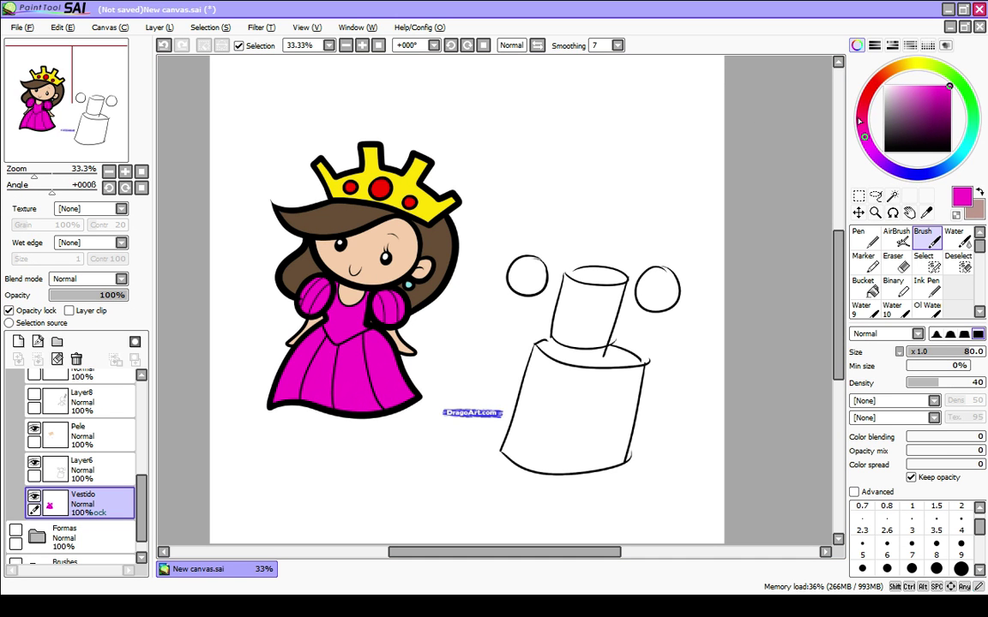
{"action": "left_click", "coordinate": [860, 120]}
{"action": "left_click", "coordinate": [909, 93]}
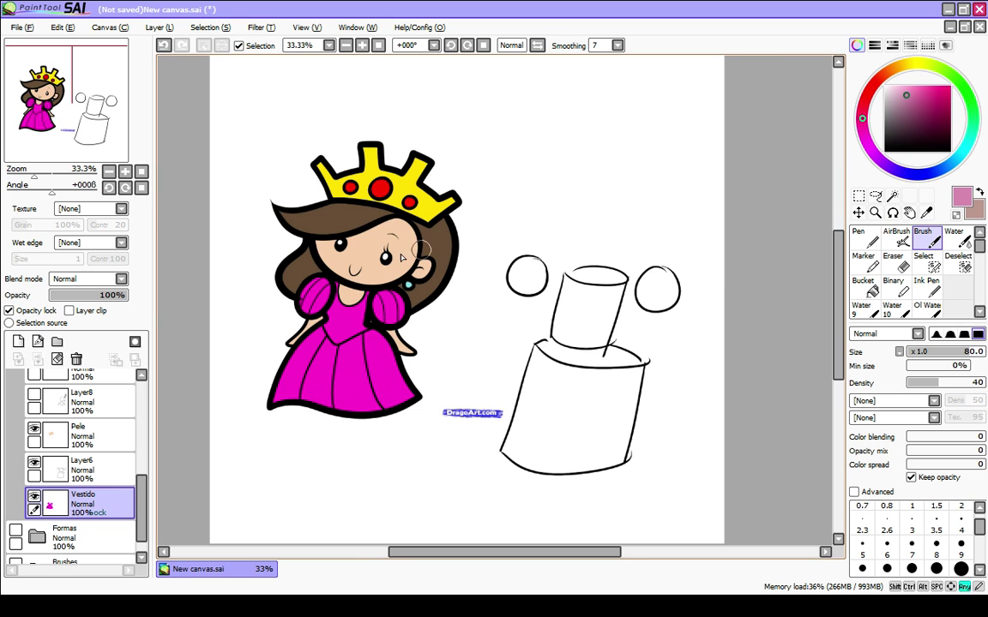
Step: Paint highlights on the skirt's left panels with the Brush at size 250, changing to the softest edge and a paler pink
{"action": "mouse_move", "coordinate": [322, 402]}
{"action": "left_mouse_down"}
{"action": "mouse_move", "coordinate": [347, 390]}
{"action": "mouse_move", "coordinate": [378, 330]}
{"action": "left_mouse_up"}
{"action": "key", "text": "ctrl+z"}
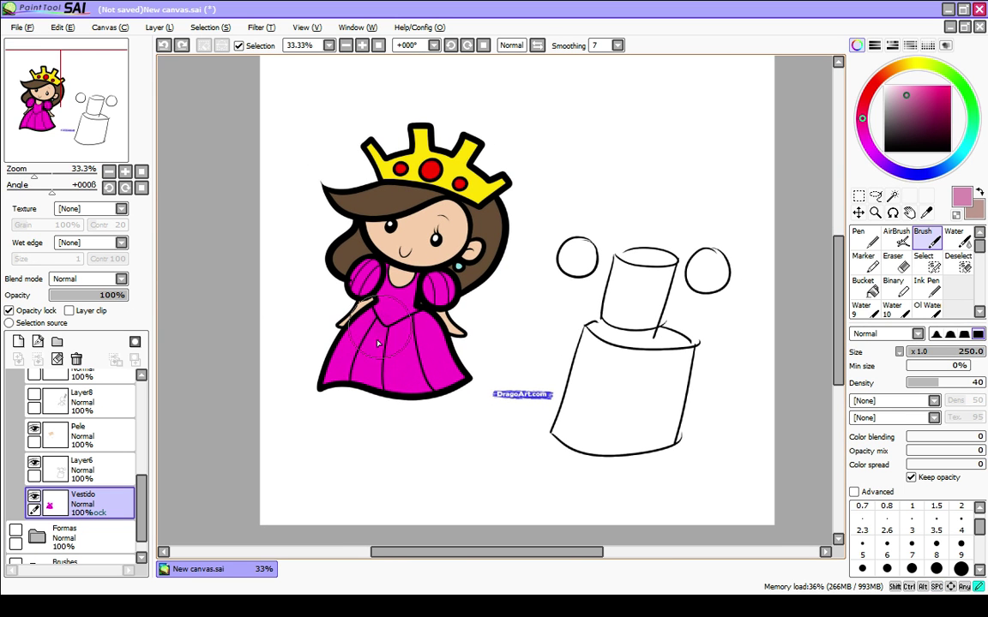
{"action": "key", "text": "bracketright"}
{"action": "mouse_move", "coordinate": [374, 369]}
{"action": "left_mouse_down"}
{"action": "mouse_move", "coordinate": [362, 392]}
{"action": "mouse_move", "coordinate": [381, 324]}
{"action": "mouse_move", "coordinate": [348, 399]}
{"action": "left_mouse_up"}
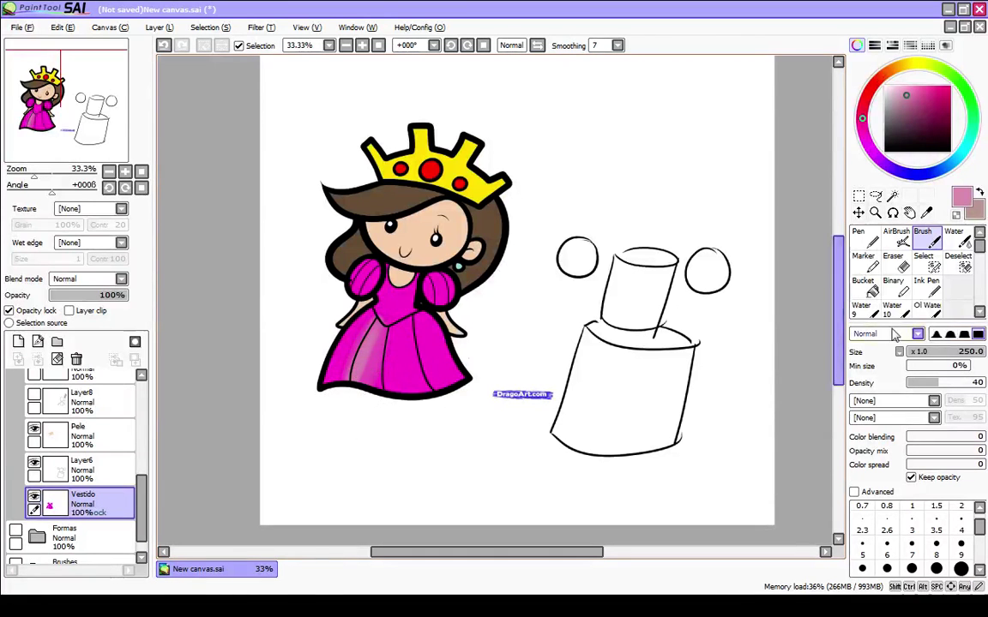
{"action": "left_click", "coordinate": [936, 334]}
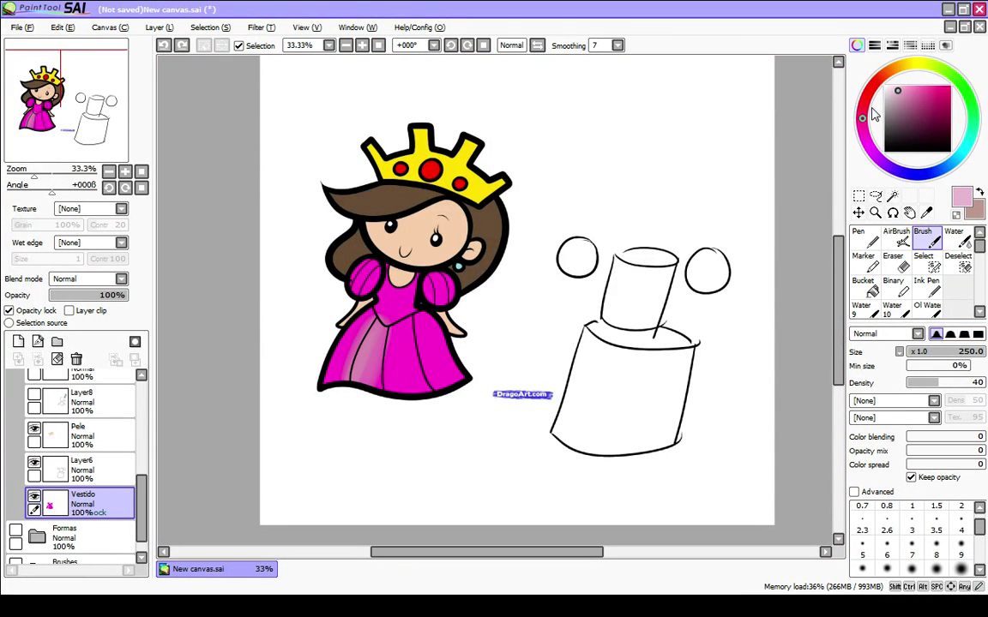
{"action": "left_click_drag", "start_coordinate": [364, 390], "coordinate": [385, 319]}
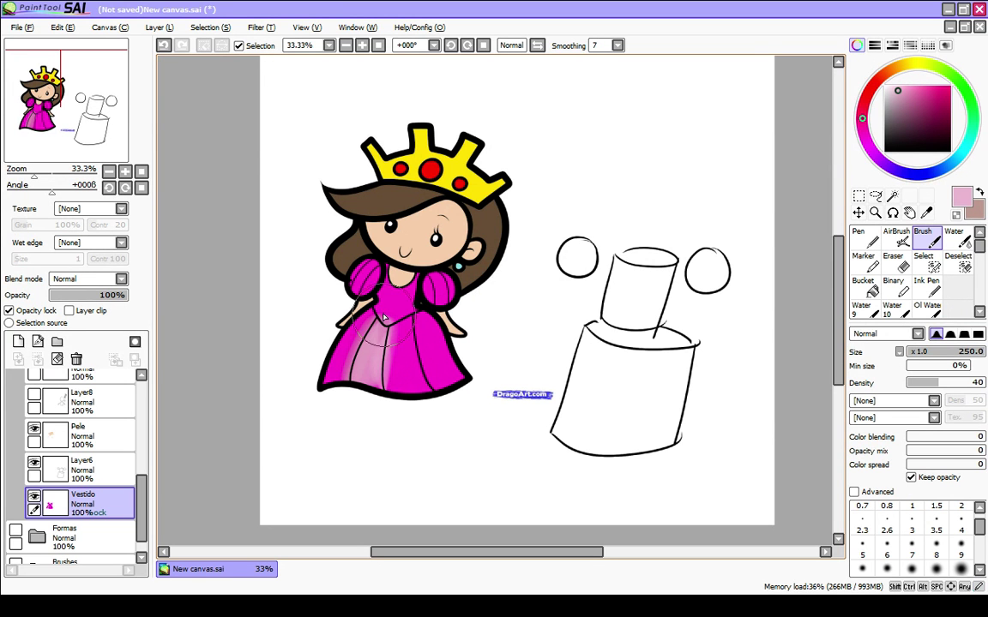
Step: Paint a pale pink highlight down the bodice of the dress with the Brush at size 120
{"action": "key", "text": "bracketleft"}
{"action": "key", "text": "bracketleft"}
{"action": "key", "text": "bracketleft"}
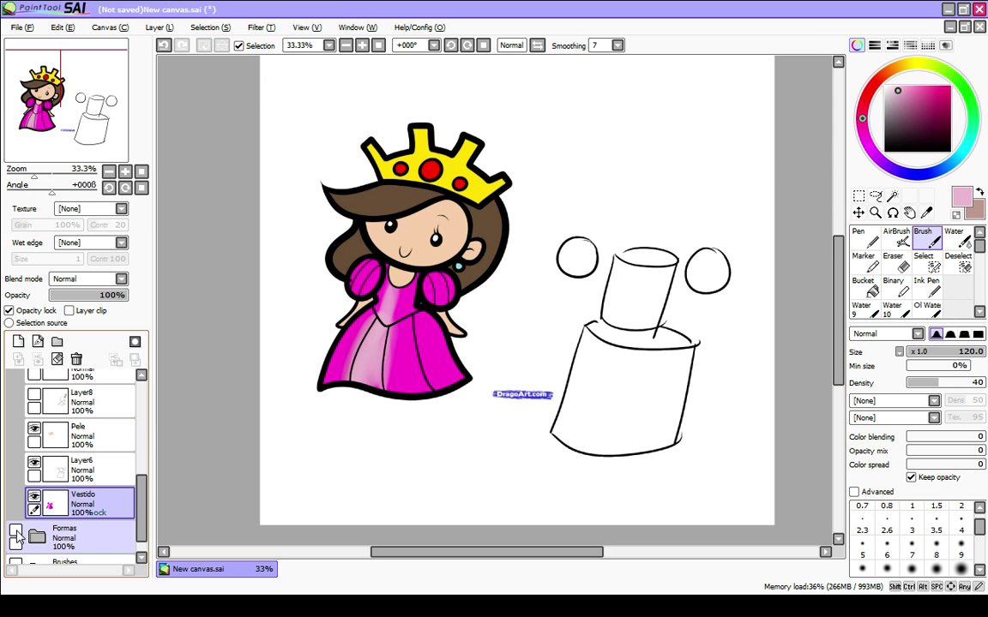
Step: Add a new layer above the Princesa folder and choose the Pen with a bright, fully saturated yellow
{"action": "scroll", "coordinate": [121, 411], "scroll_direction": "up", "scroll_amount": 10}
{"action": "left_click", "coordinate": [51, 384]}
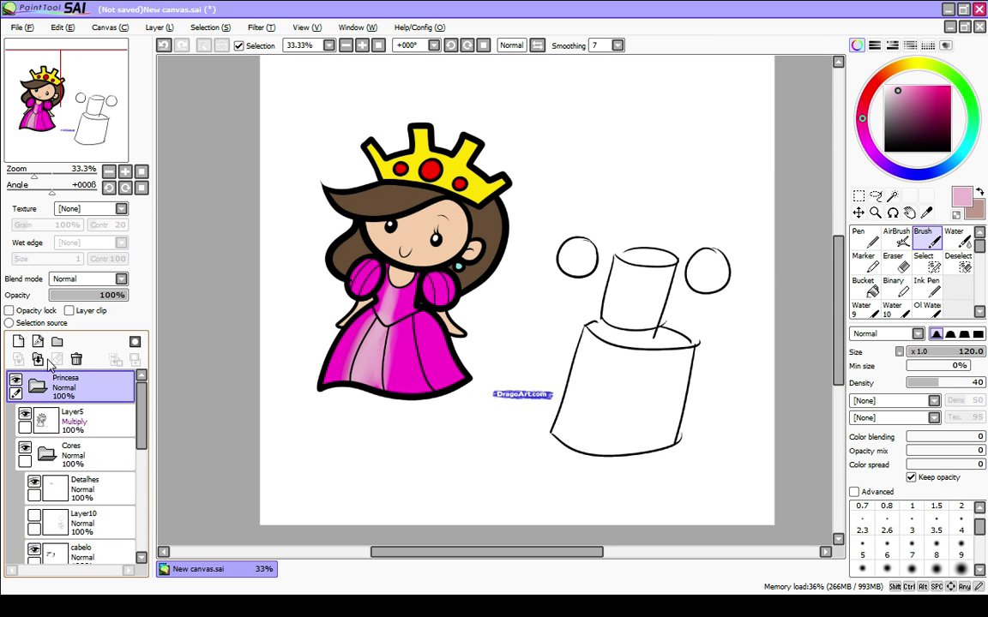
{"action": "left_click", "coordinate": [19, 341]}
{"action": "left_click", "coordinate": [865, 239]}
{"action": "left_click", "coordinate": [915, 64]}
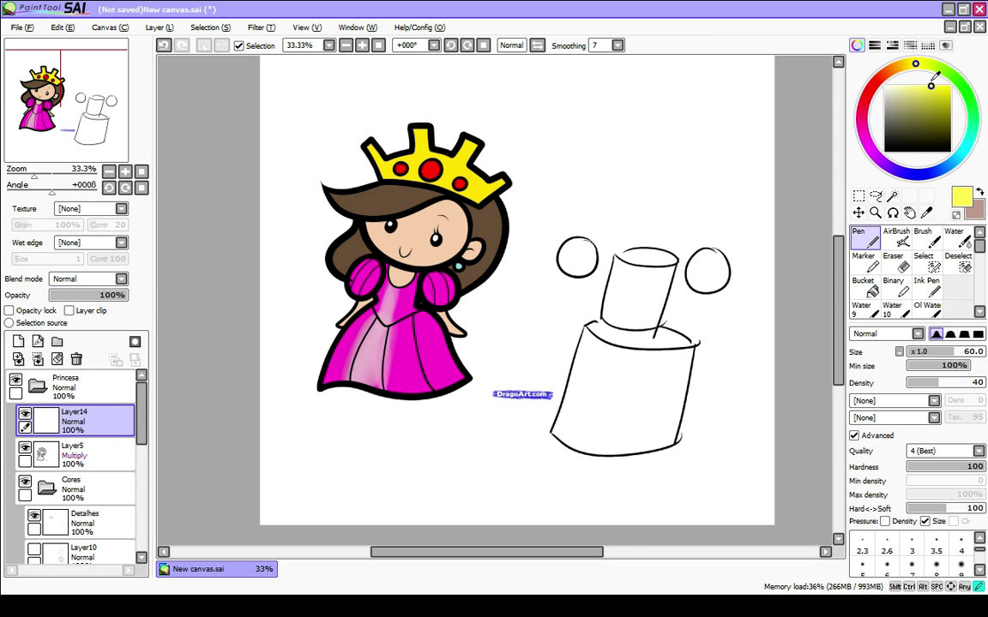
{"action": "left_click", "coordinate": [949, 86]}
{"action": "left_click_drag", "start_coordinate": [94, 419], "coordinate": [87, 375]}
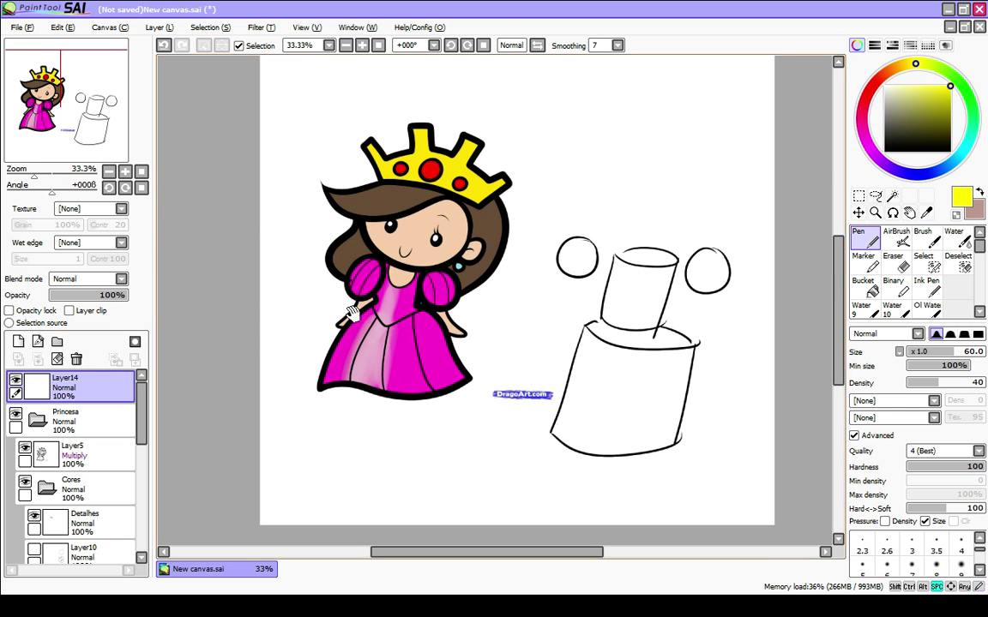
Step: Draw a yellow sun with wavy rays in the canvas's upper-left corner using the Pen at size 60 and density 100
{"action": "left_click_drag", "start_coordinate": [353, 311], "coordinate": [370, 396]}
{"action": "mouse_move", "coordinate": [238, 128]}
{"action": "left_mouse_down"}
{"action": "mouse_move", "coordinate": [308, 221]}
{"action": "mouse_move", "coordinate": [251, 272]}
{"action": "left_mouse_up"}
{"action": "key", "text": "ctrl+z"}
{"action": "key", "text": "0"}
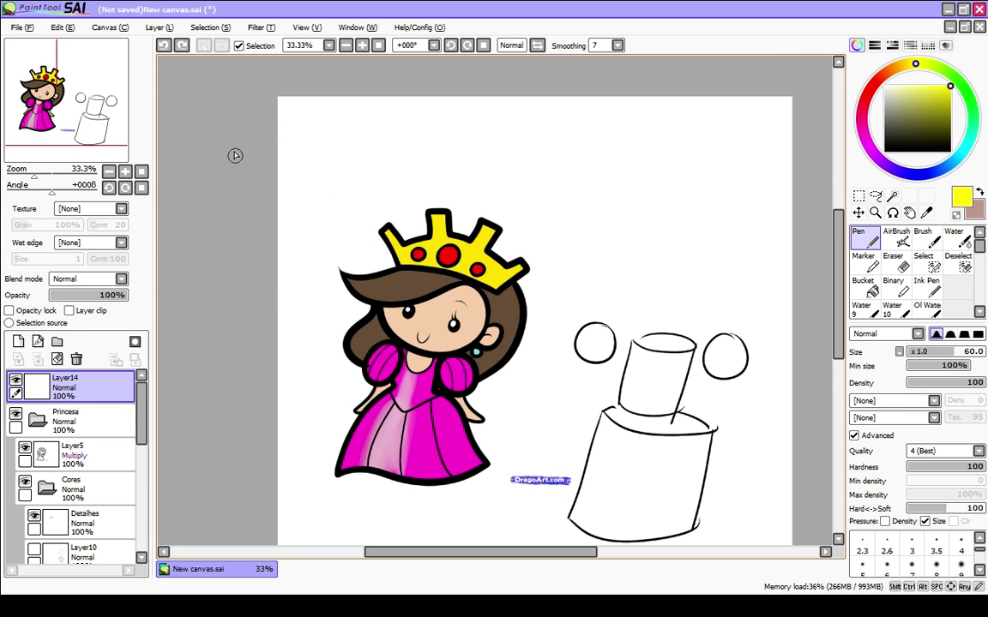
{"action": "left_click_drag", "start_coordinate": [236, 154], "coordinate": [264, 293]}
{"action": "mouse_move", "coordinate": [293, 168]}
{"action": "left_mouse_down"}
{"action": "mouse_move", "coordinate": [328, 122]}
{"action": "mouse_move", "coordinate": [435, 102]}
{"action": "left_mouse_up"}
{"action": "mouse_move", "coordinate": [304, 199]}
{"action": "left_mouse_down"}
{"action": "mouse_move", "coordinate": [325, 204]}
{"action": "mouse_move", "coordinate": [423, 170]}
{"action": "left_mouse_up"}
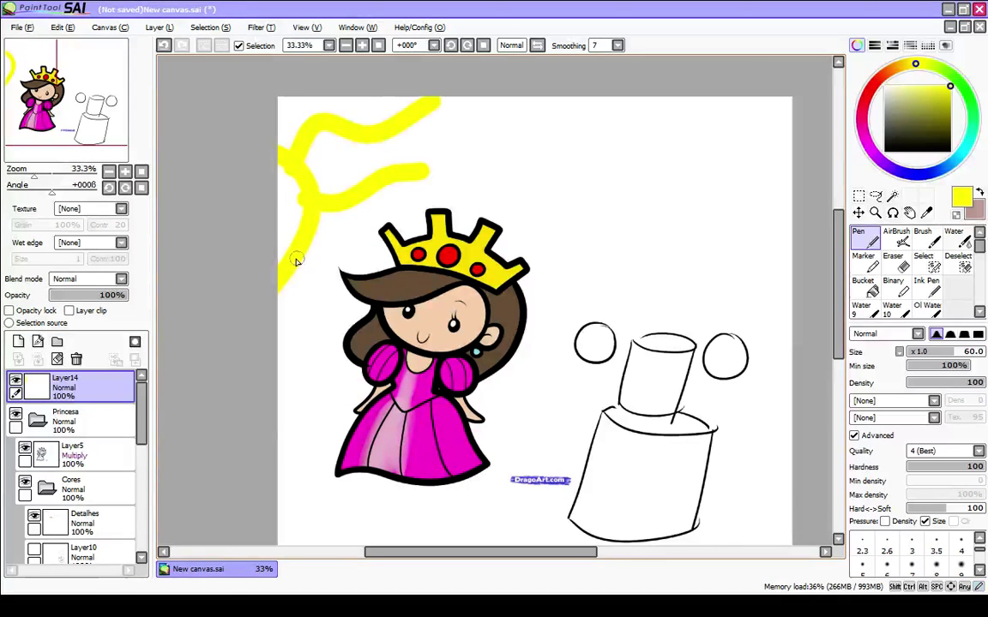
{"action": "left_click_drag", "start_coordinate": [296, 259], "coordinate": [353, 348]}
{"action": "key", "text": "ctrl+z"}
{"action": "left_click_drag", "start_coordinate": [292, 269], "coordinate": [305, 395]}
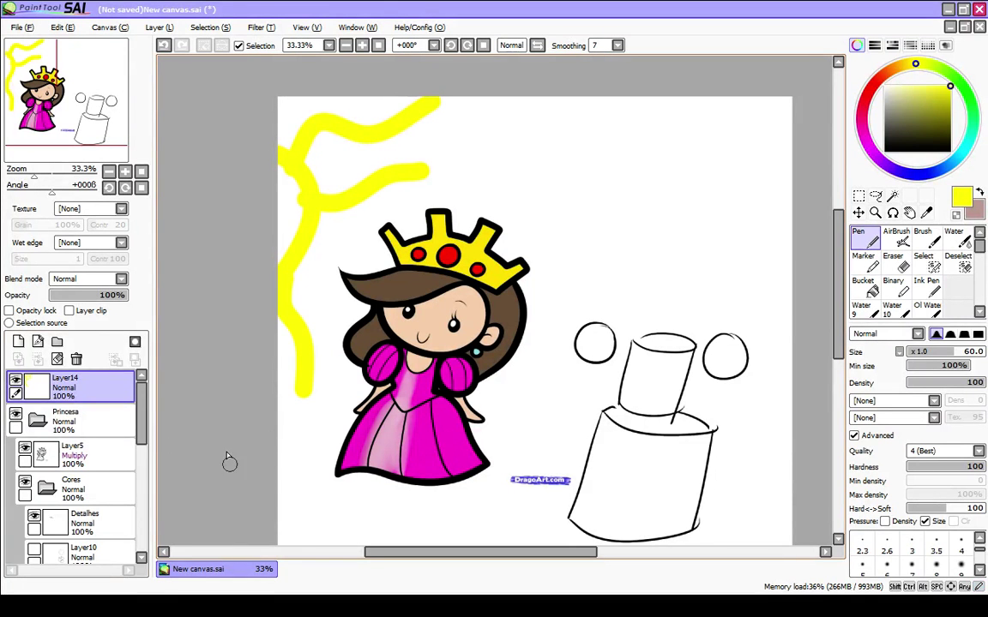
Step: Return to the Vestido layer with the Brush and sample the pale pink from the skirt's highlight
{"action": "scroll", "coordinate": [134, 491], "scroll_direction": "down", "scroll_amount": 5}
{"action": "scroll", "coordinate": [135, 491], "scroll_direction": "down", "scroll_amount": 3}
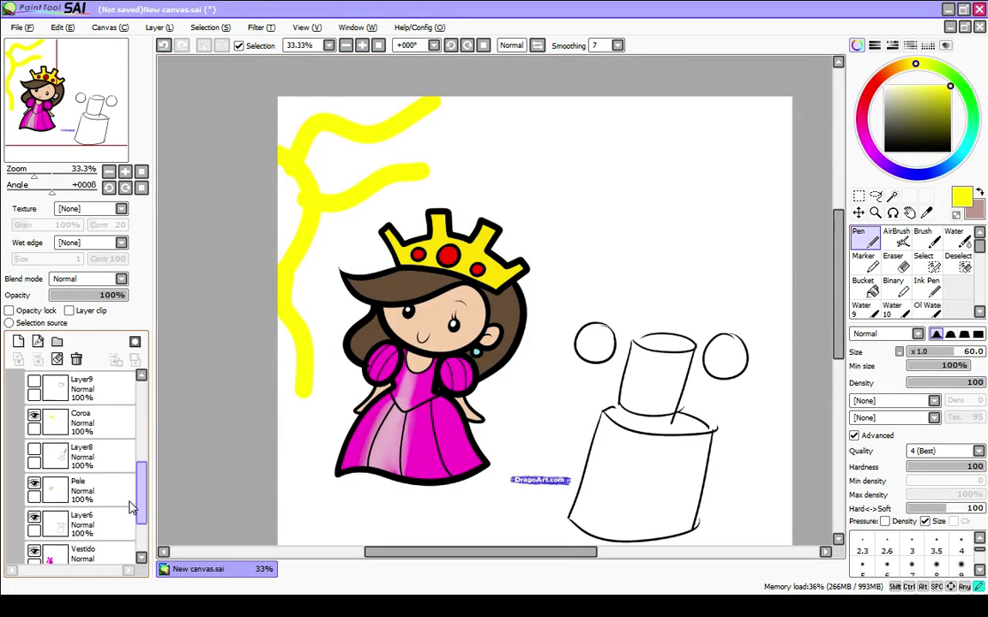
{"action": "left_click", "coordinate": [113, 530]}
{"action": "key", "text": "b"}
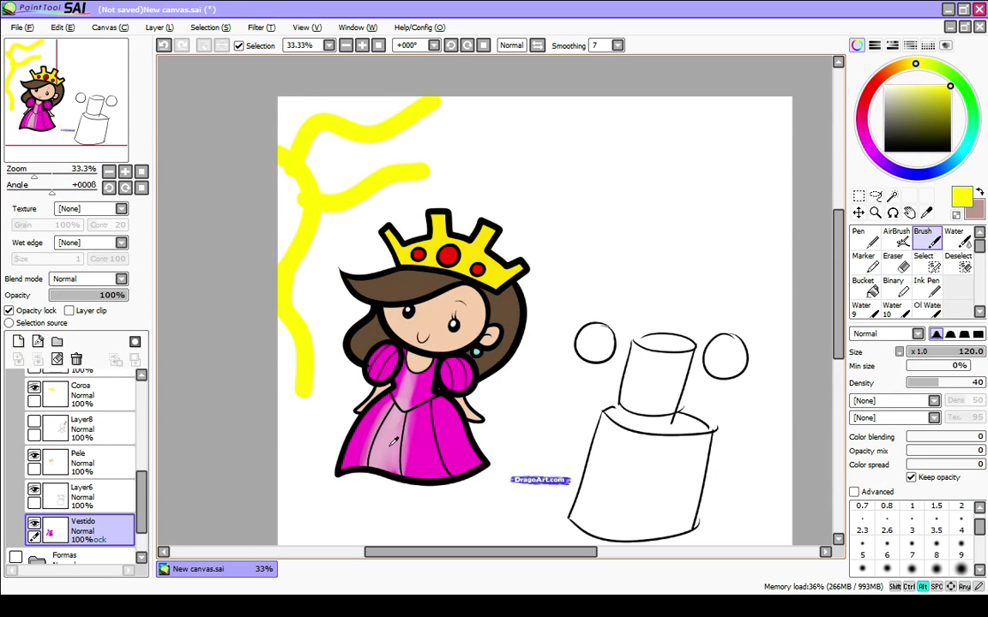
{"action": "left_click", "coordinate": [396, 406], "text": "alt"}
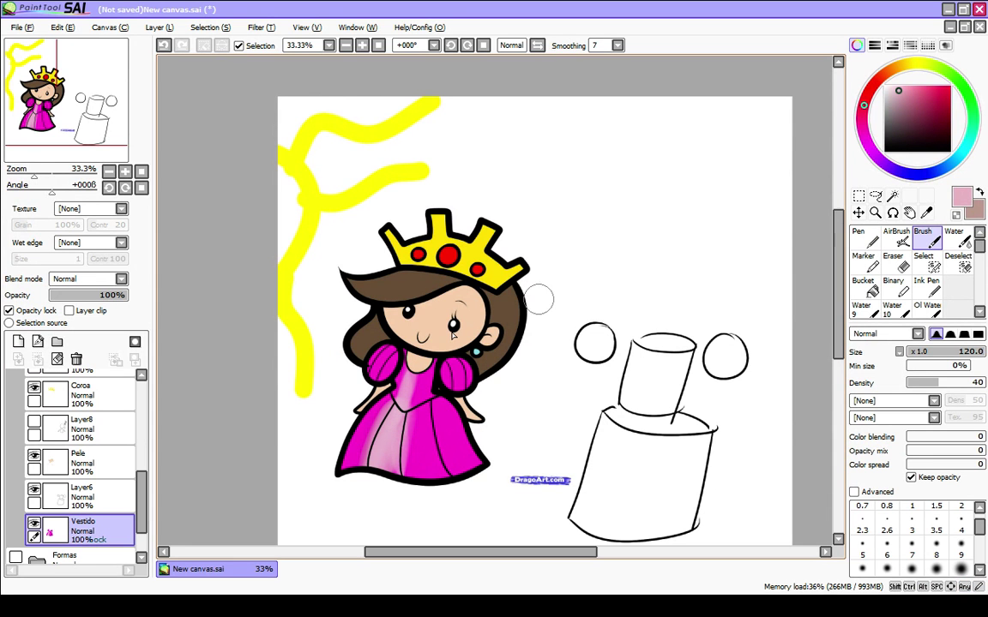
{"action": "left_click_drag", "start_coordinate": [397, 412], "coordinate": [379, 471]}
{"action": "key", "text": "ctrl+z"}
{"action": "mouse_move", "coordinate": [409, 410]}
{"action": "left_mouse_down"}
{"action": "mouse_move", "coordinate": [392, 450]}
{"action": "mouse_move", "coordinate": [389, 487]}
{"action": "left_mouse_up"}
{"action": "key", "text": "ctrl+z"}
Step: Build up the pale pink highlight on the skirt's left panels at size 60, and soften it at size 100 and density 10
{"action": "key", "text": "["}
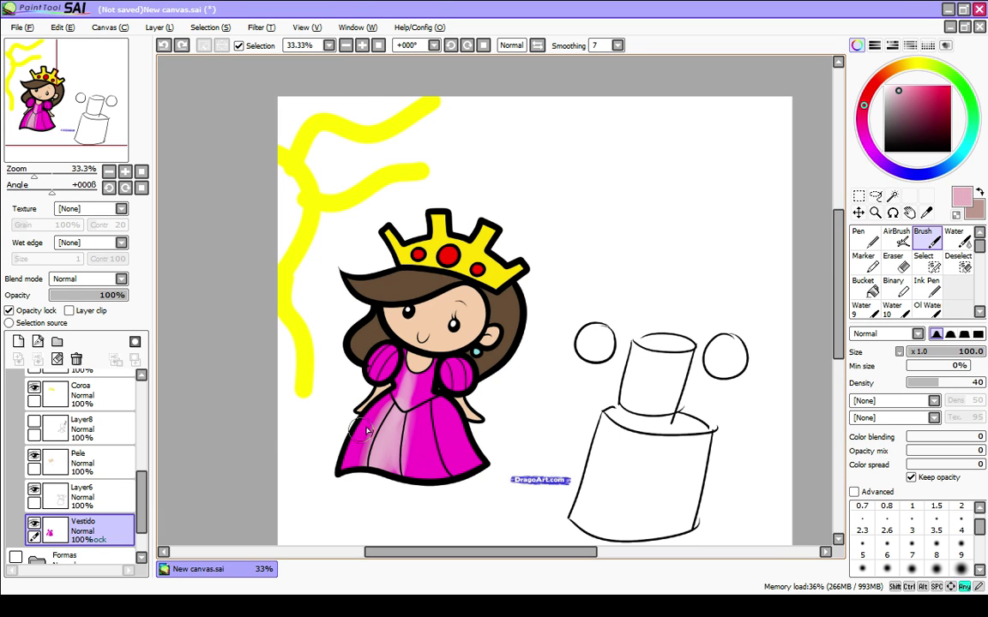
{"action": "key", "text": "bracketleft"}
{"action": "key", "text": "bracketleft"}
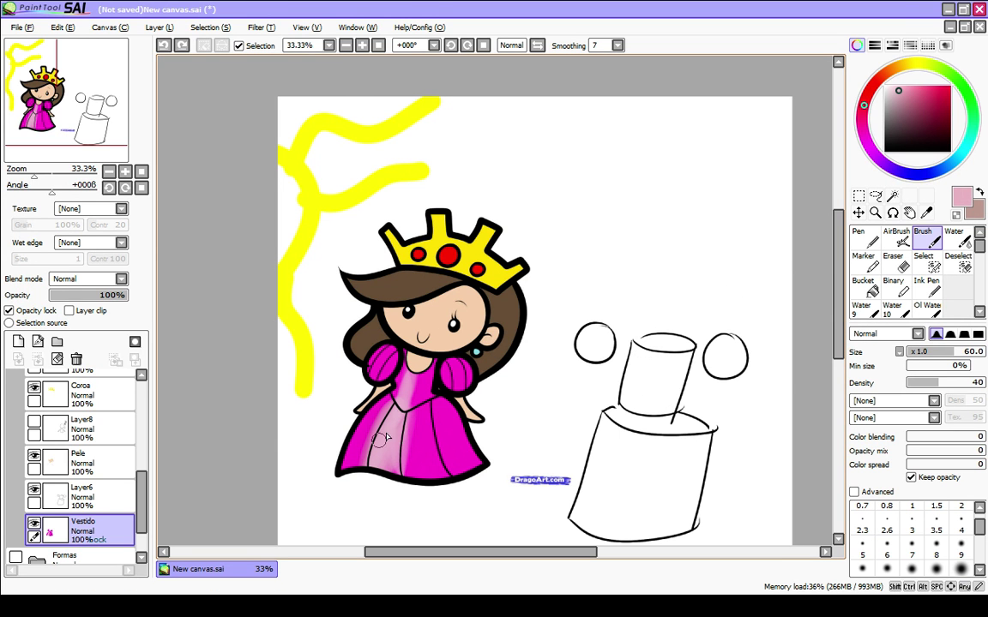
{"action": "left_click_drag", "start_coordinate": [403, 406], "coordinate": [367, 448]}
{"action": "key", "text": "bracketright"}
{"action": "key", "text": "bracketright"}
{"action": "key", "text": "bracketright"}
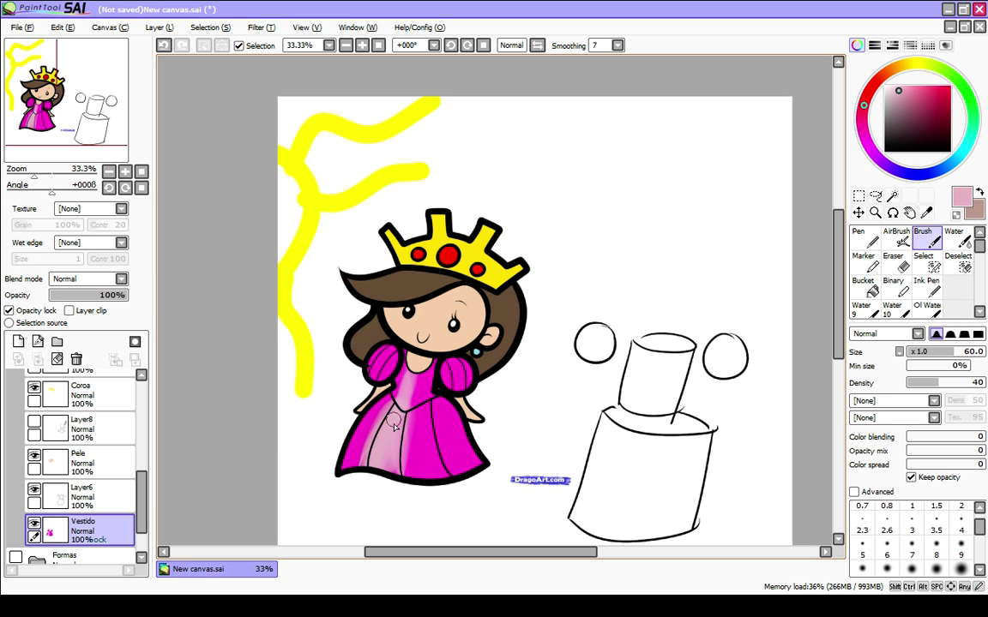
{"action": "key", "text": "1"}
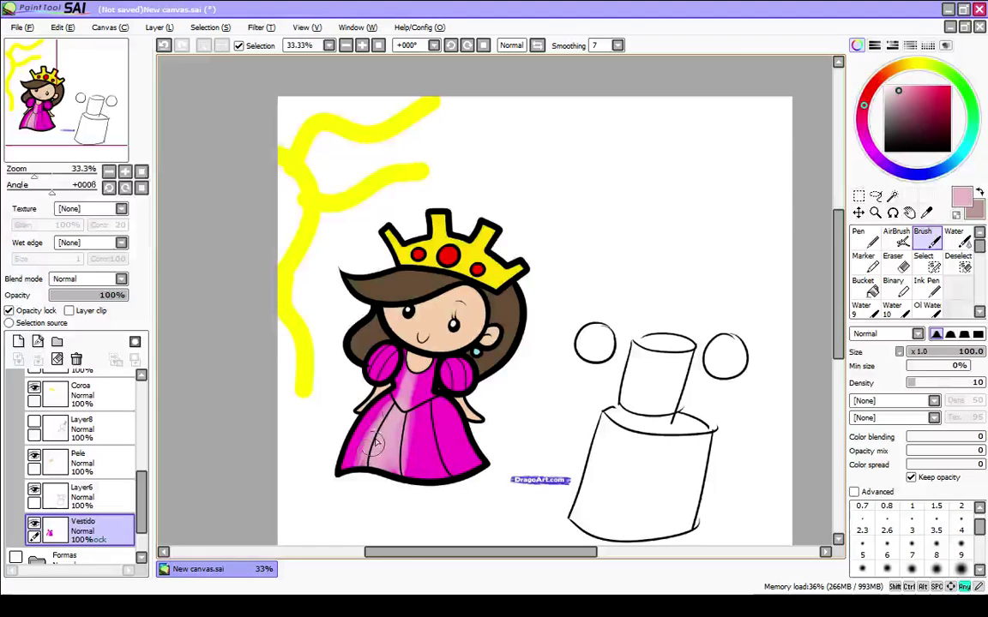
Step: Pick a dark wine red and shade the skirt's right panel and the bodice's right side at density 10, enlarging the Brush to 160
{"action": "left_click", "coordinate": [451, 448], "text": "alt"}
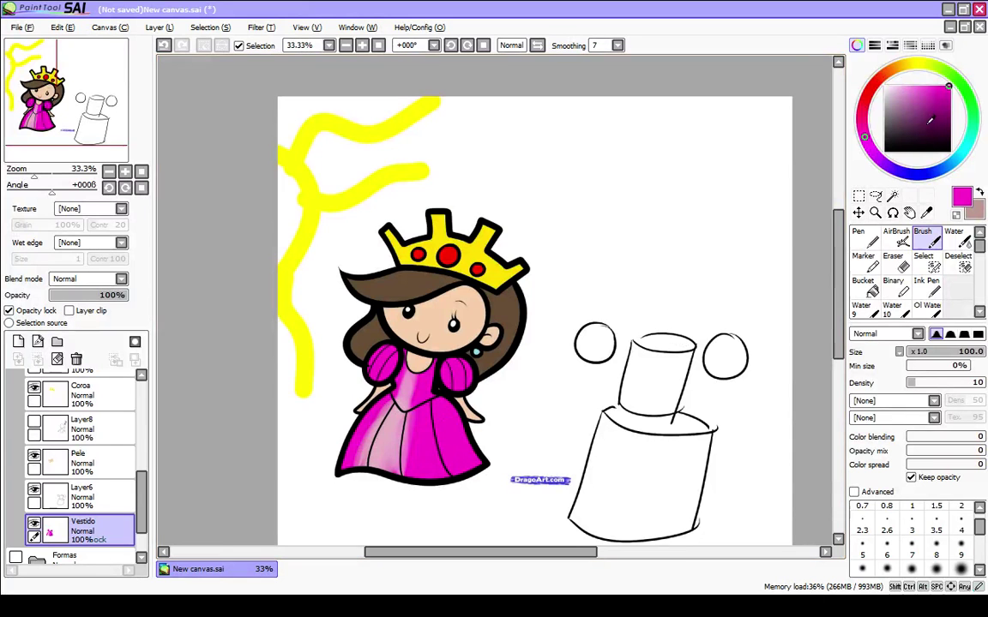
{"action": "left_click", "coordinate": [932, 122]}
{"action": "key", "text": "bracketright"}
{"action": "key", "text": "bracketright"}
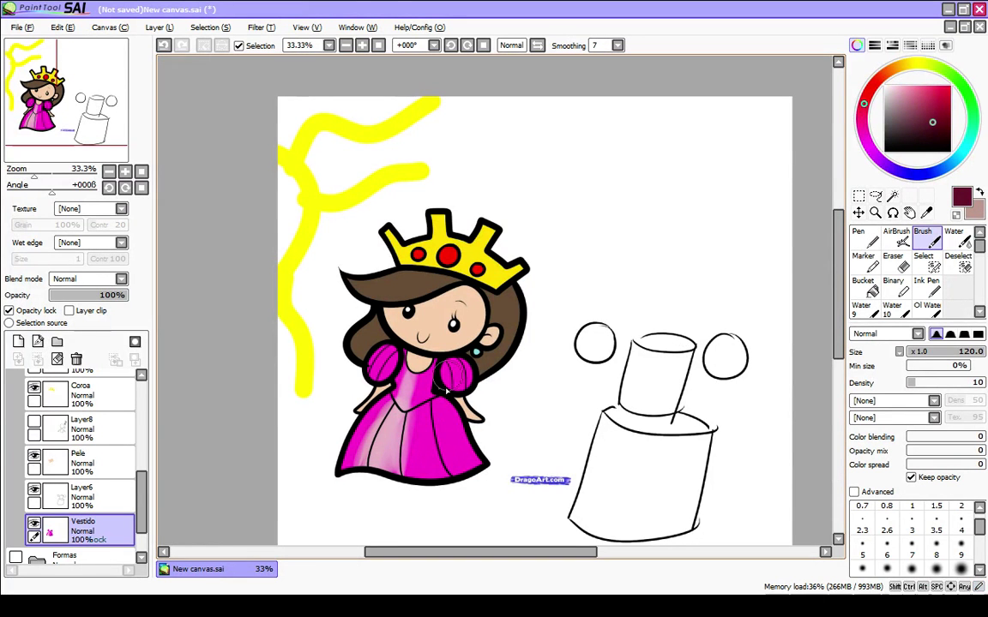
{"action": "mouse_move", "coordinate": [470, 469]}
{"action": "left_mouse_down"}
{"action": "mouse_move", "coordinate": [454, 411]}
{"action": "mouse_move", "coordinate": [452, 440]}
{"action": "mouse_move", "coordinate": [444, 409]}
{"action": "mouse_move", "coordinate": [475, 462]}
{"action": "mouse_move", "coordinate": [467, 490]}
{"action": "mouse_move", "coordinate": [449, 471]}
{"action": "mouse_move", "coordinate": [455, 464]}
{"action": "mouse_move", "coordinate": [454, 479]}
{"action": "mouse_move", "coordinate": [429, 394]}
{"action": "left_mouse_up"}
{"action": "key", "text": "bracketleft"}
{"action": "key", "text": "bracketleft"}
{"action": "key", "text": "bracketleft"}
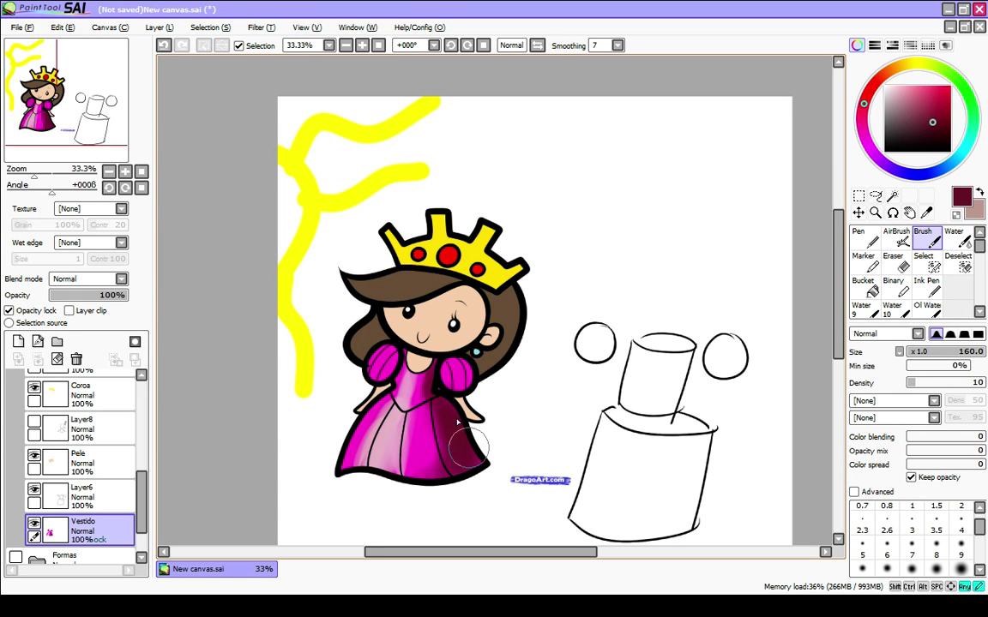
{"action": "key", "text": "bracketright"}
{"action": "key", "text": "bracketright"}
{"action": "key", "text": "bracketright"}
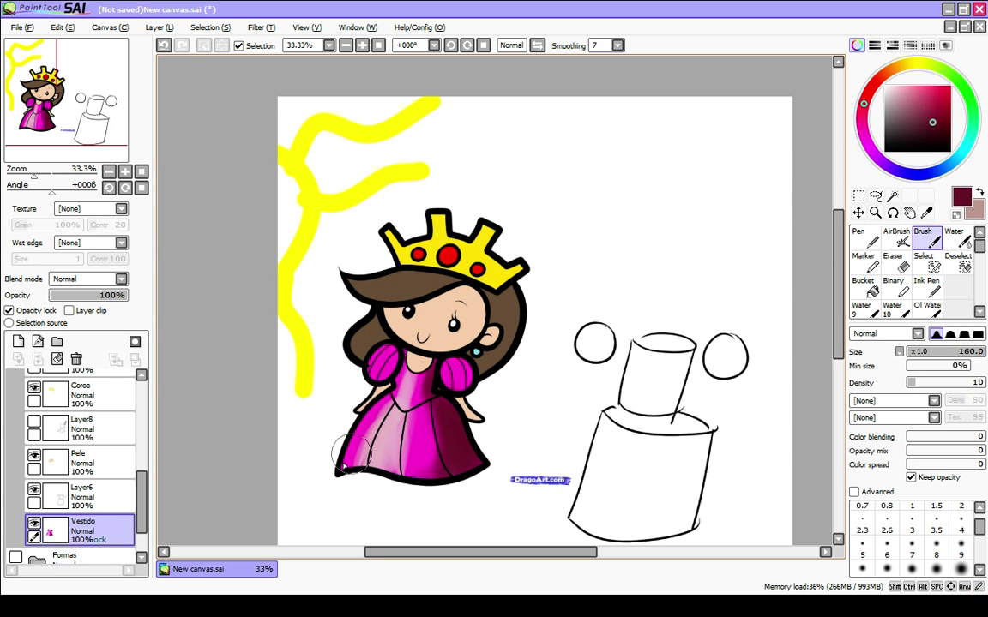
Step: Shade the skirt's left edge with the dark wine red and reduce the Brush to size 40 for the bodice's left side
{"action": "key", "text": "bracketleft"}
{"action": "key", "text": "bracketleft"}
{"action": "key", "text": "bracketleft"}
{"action": "key", "text": "bracketleft"}
{"action": "key", "text": "bracketleft"}
{"action": "key", "text": "bracketleft"}
{"action": "key", "text": "bracketleft"}
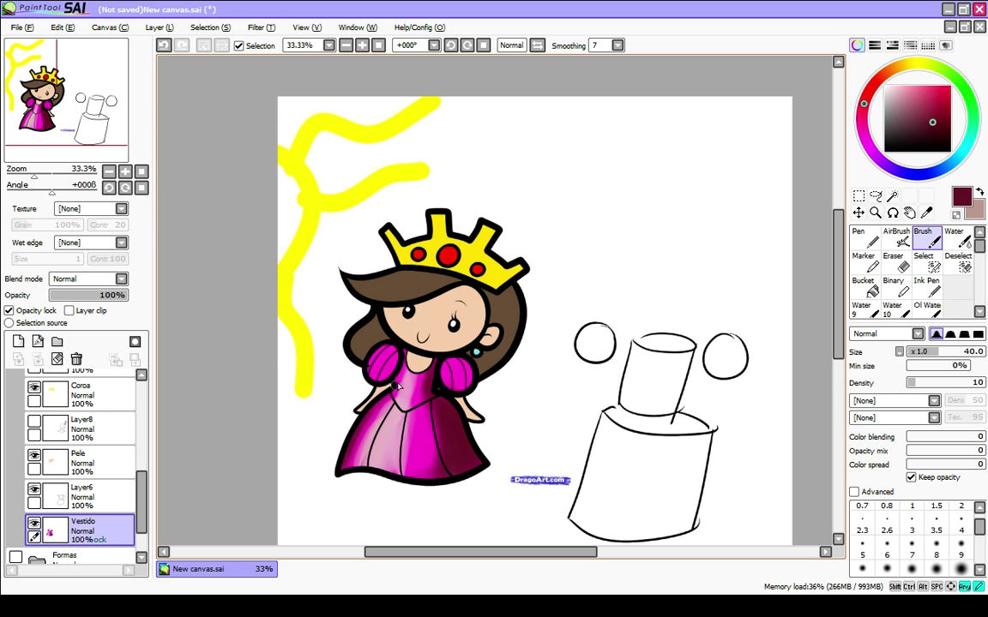
Step: Sample the dress magenta and blend the midtone over the bodice and the skirt's left panels, enlarging the Brush to size 200
{"action": "left_click", "coordinate": [423, 454], "text": "alt"}
{"action": "key", "text": "bracketright"}
{"action": "key", "text": "bracketright"}
{"action": "key", "text": "bracketright"}
{"action": "key", "text": "bracketright"}
{"action": "key", "text": "bracketright"}
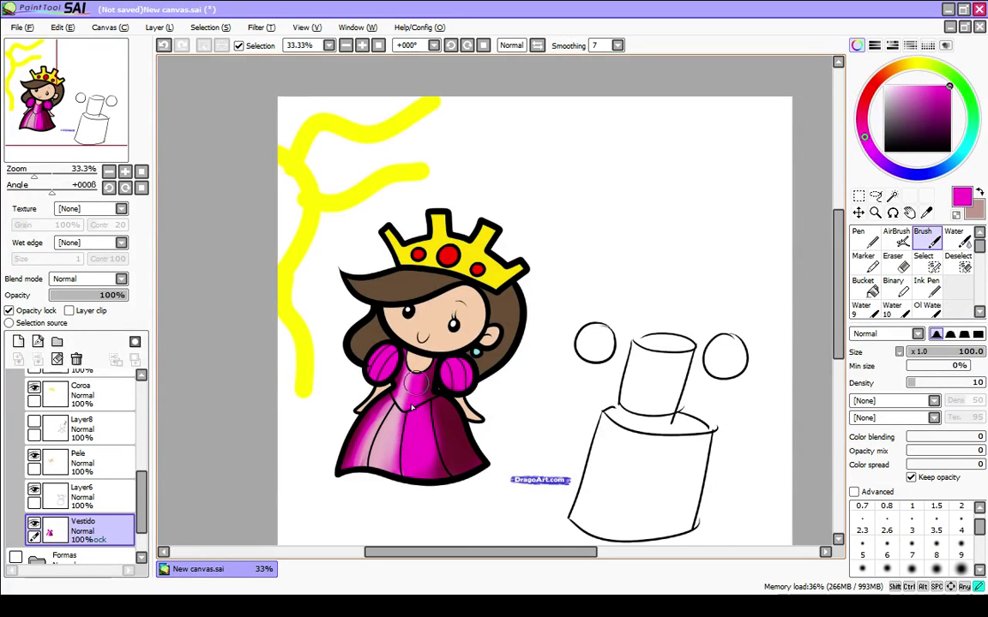
{"action": "key", "text": "bracketright"}
{"action": "key", "text": "bracketright"}
{"action": "key", "text": "bracketright"}
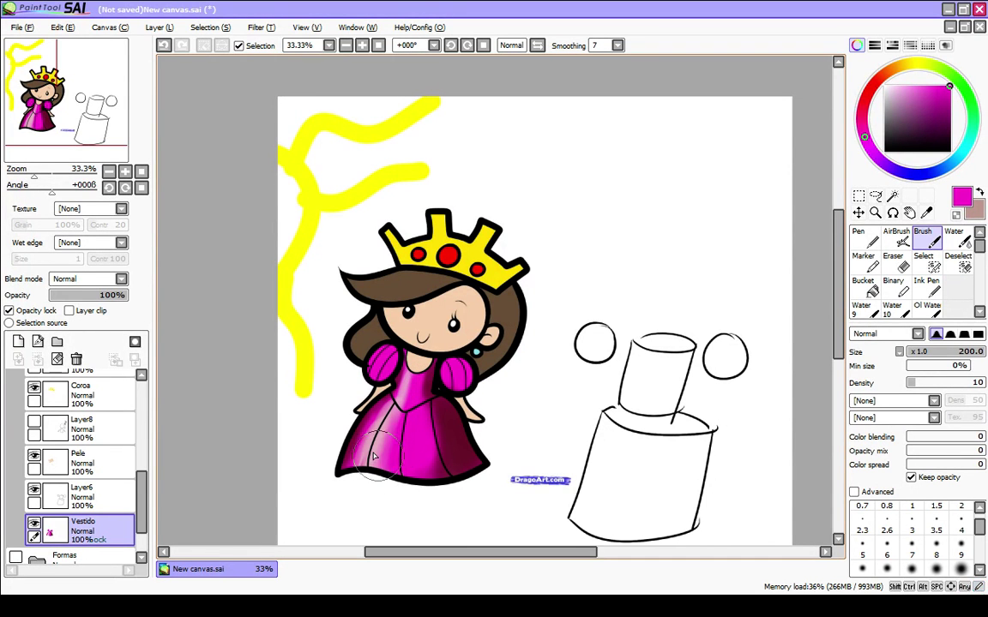
{"action": "mouse_move", "coordinate": [372, 456]}
{"action": "left_mouse_down"}
{"action": "mouse_move", "coordinate": [420, 372]}
{"action": "mouse_move", "coordinate": [382, 454]}
{"action": "mouse_move", "coordinate": [412, 376]}
{"action": "mouse_move", "coordinate": [372, 455]}
{"action": "mouse_move", "coordinate": [406, 413]}
{"action": "left_mouse_up"}
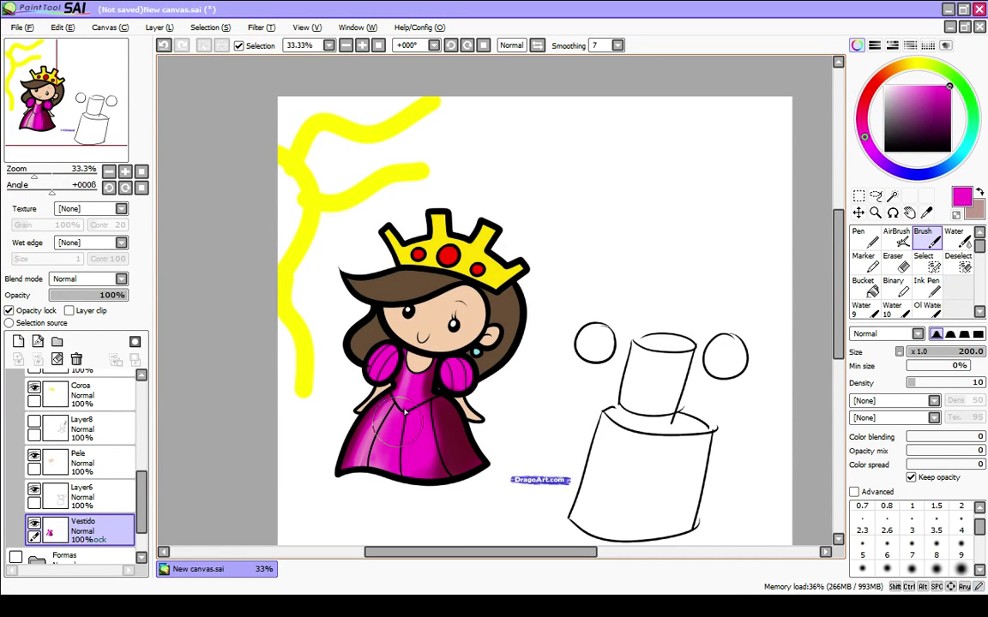
{"action": "left_click", "coordinate": [884, 87]}
{"action": "key", "text": "bracketleft"}
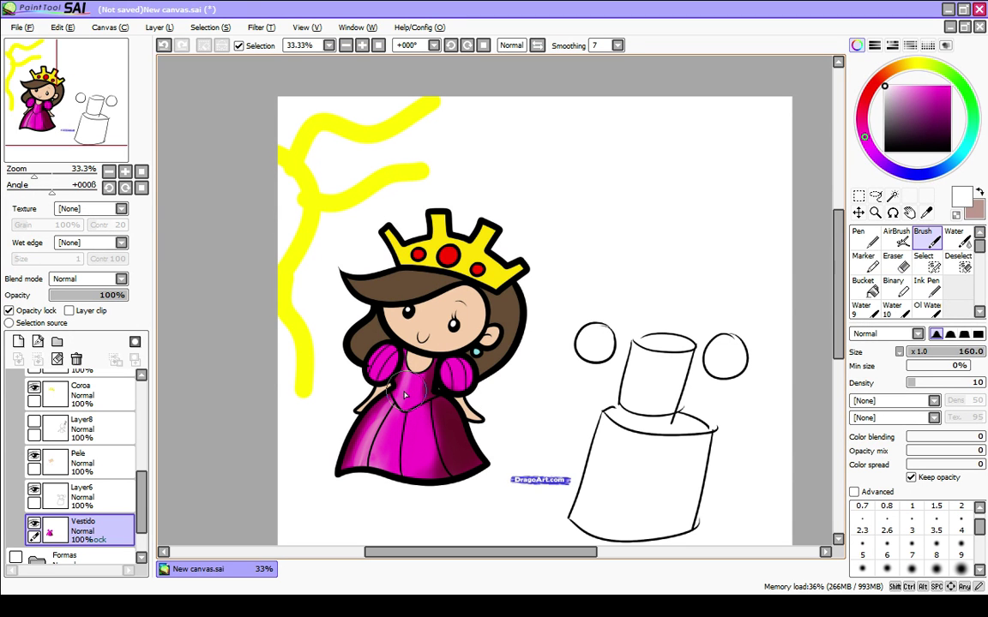
{"action": "key", "text": "bracketleft"}
{"action": "key", "text": "bracketleft"}
{"action": "key", "text": "bracketleft"}
{"action": "key", "text": "bracketleft"}
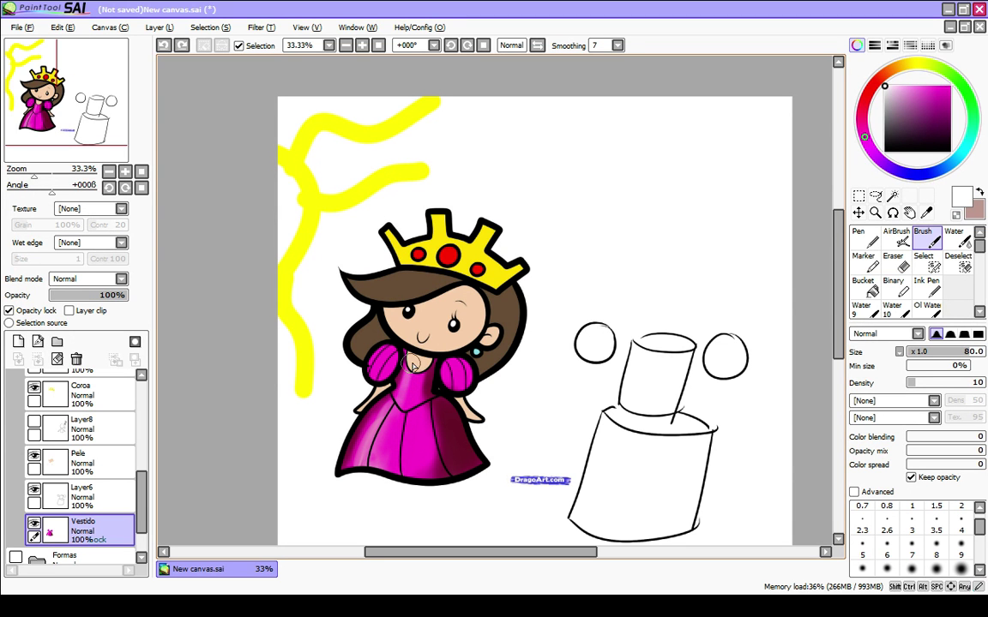
Step: Pick a medium rosy pink and paint soft highlights on the bodice and the skirt's left panels at size 120
{"action": "left_click", "coordinate": [862, 107]}
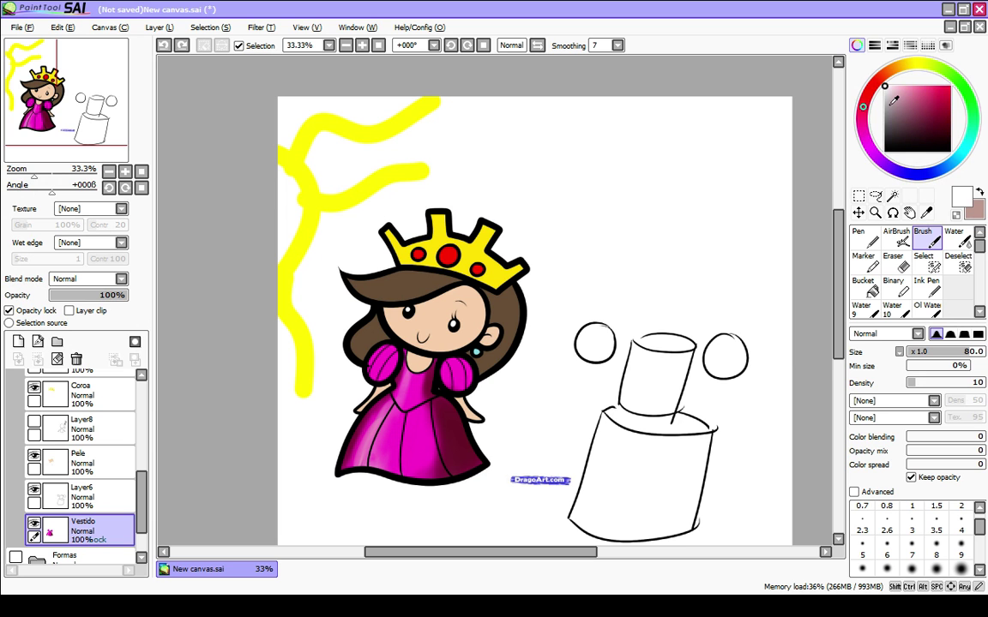
{"action": "left_click", "coordinate": [914, 89]}
{"action": "key", "text": "bracketright"}
{"action": "key", "text": "bracketright"}
{"action": "key", "text": "bracketright"}
{"action": "key", "text": "bracketright"}
{"action": "key", "text": "bracketleft"}
{"action": "key", "text": "bracketleft"}
{"action": "key", "text": "bracketleft"}
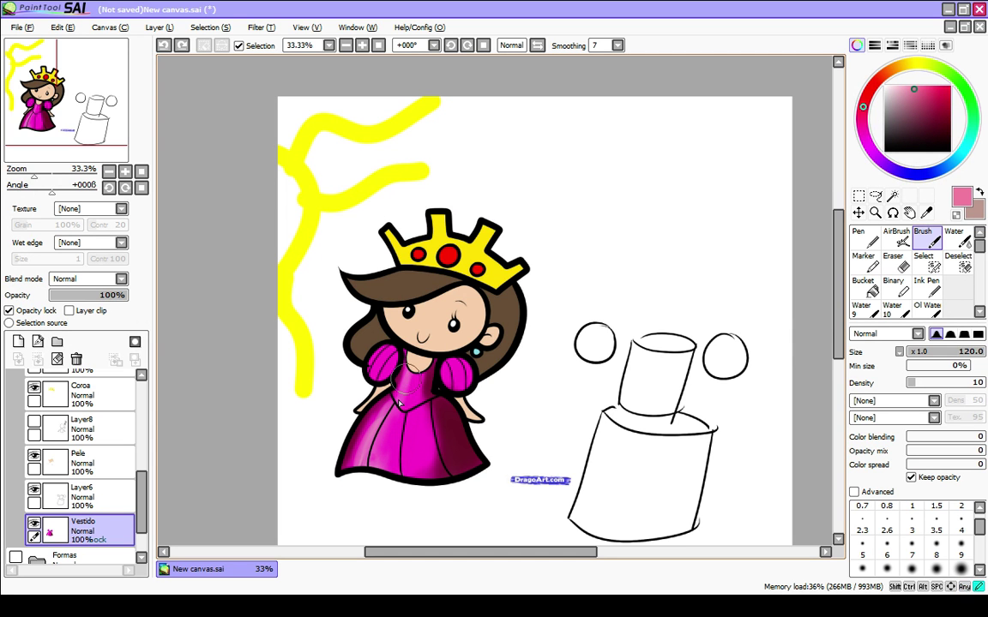
{"action": "mouse_move", "coordinate": [377, 450]}
{"action": "left_mouse_down"}
{"action": "mouse_move", "coordinate": [396, 408]}
{"action": "mouse_move", "coordinate": [393, 454]}
{"action": "mouse_move", "coordinate": [396, 417]}
{"action": "left_mouse_up"}
{"action": "mouse_move", "coordinate": [364, 473]}
{"action": "left_mouse_down"}
{"action": "mouse_move", "coordinate": [373, 440]}
{"action": "mouse_move", "coordinate": [381, 445]}
{"action": "mouse_move", "coordinate": [369, 443]}
{"action": "mouse_move", "coordinate": [361, 460]}
{"action": "mouse_move", "coordinate": [402, 466]}
{"action": "mouse_move", "coordinate": [400, 481]}
{"action": "mouse_move", "coordinate": [419, 448]}
{"action": "left_mouse_up"}
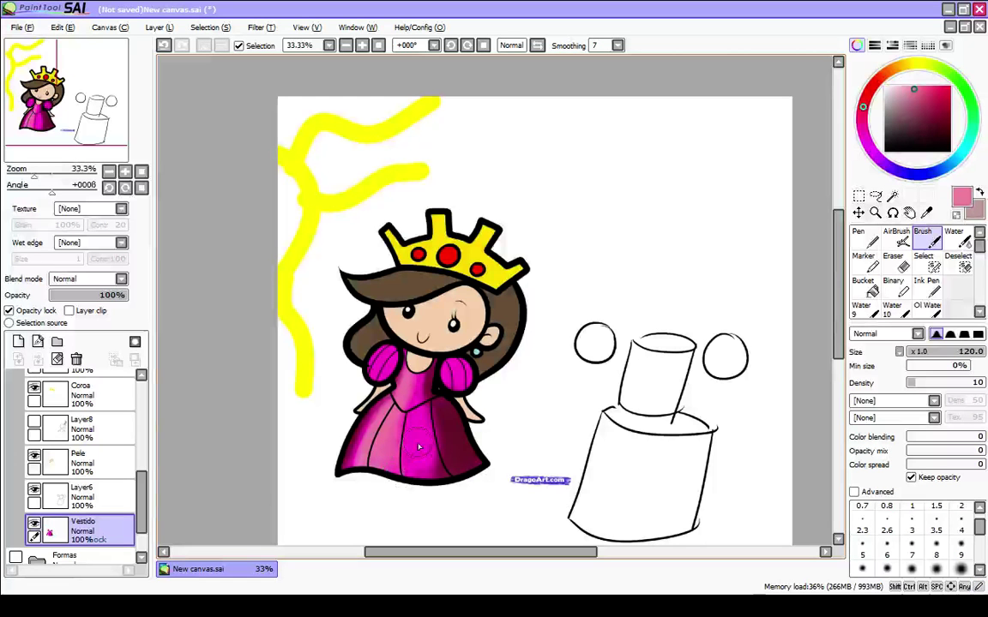
Step: Sample the skirt's dark wine red and shade the edges of both puffed sleeves at density 40, reducing the Brush from size 120 to 80
{"action": "left_click", "coordinate": [461, 442], "text": "alt"}
{"action": "key", "text": "["}
{"action": "key", "text": "["}
{"action": "key", "text": "["}
{"action": "key", "text": "["}
{"action": "key", "text": "["}
{"action": "key", "text": "4"}
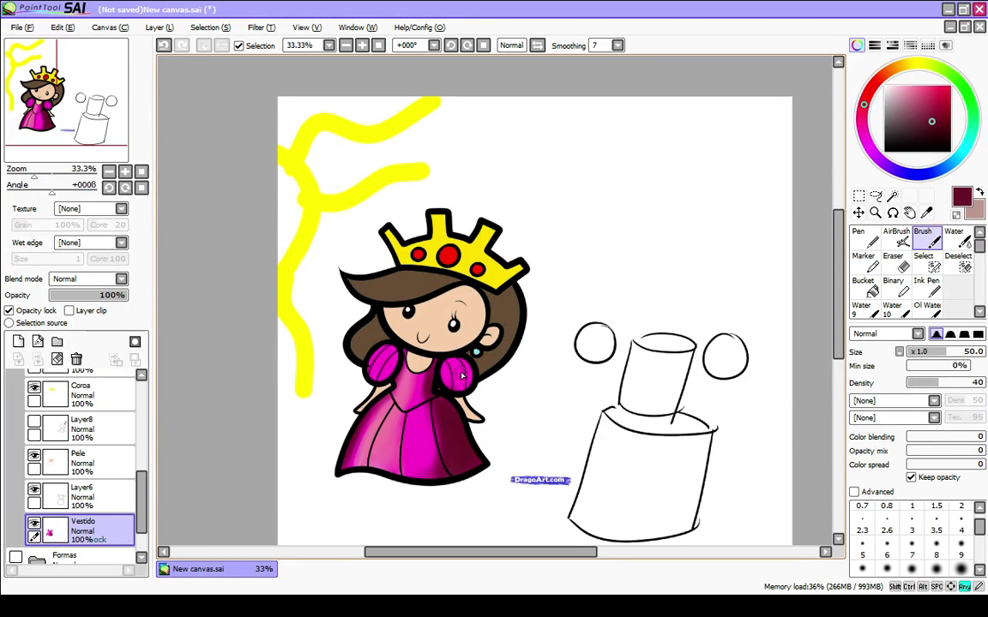
{"action": "key", "text": "bracketright"}
{"action": "key", "text": "bracketright"}
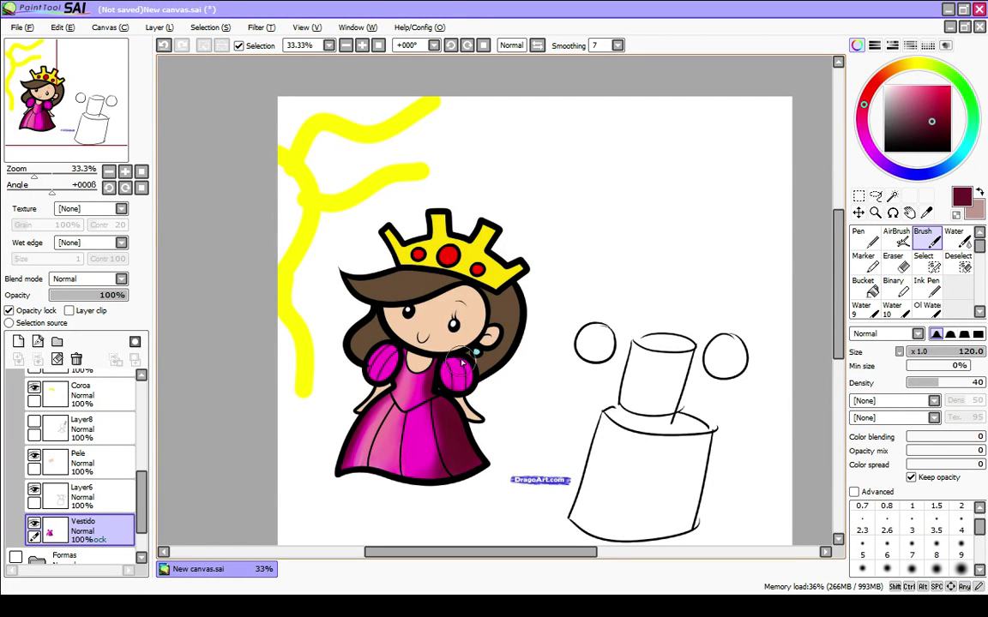
{"action": "mouse_move", "coordinate": [462, 363]}
{"action": "left_mouse_down"}
{"action": "mouse_move", "coordinate": [470, 383]}
{"action": "mouse_move", "coordinate": [456, 395]}
{"action": "left_mouse_up"}
{"action": "key", "text": "ctrl+z"}
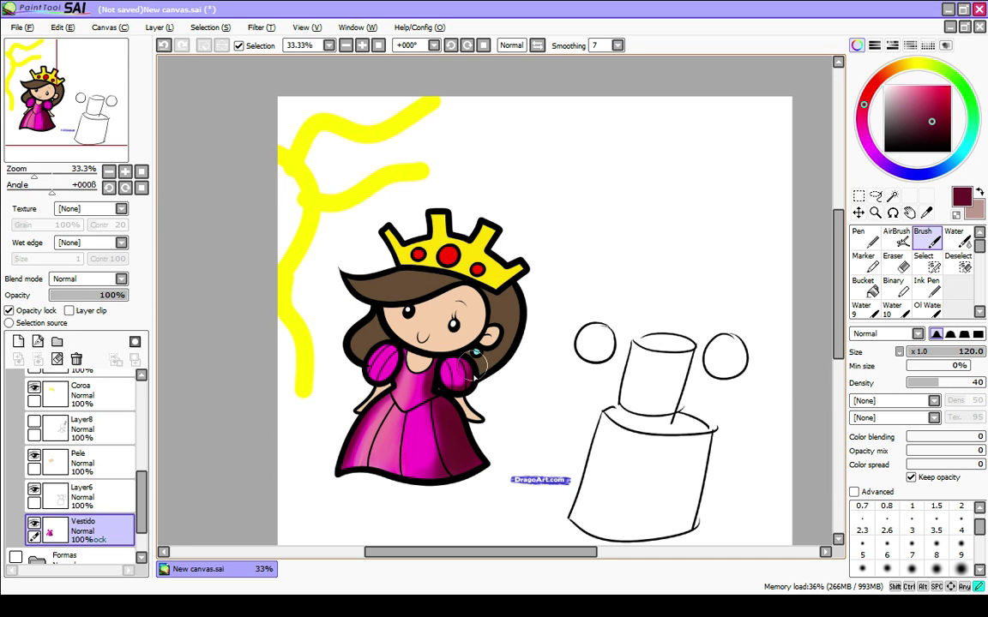
{"action": "key", "text": "bracketleft"}
{"action": "key", "text": "bracketleft"}
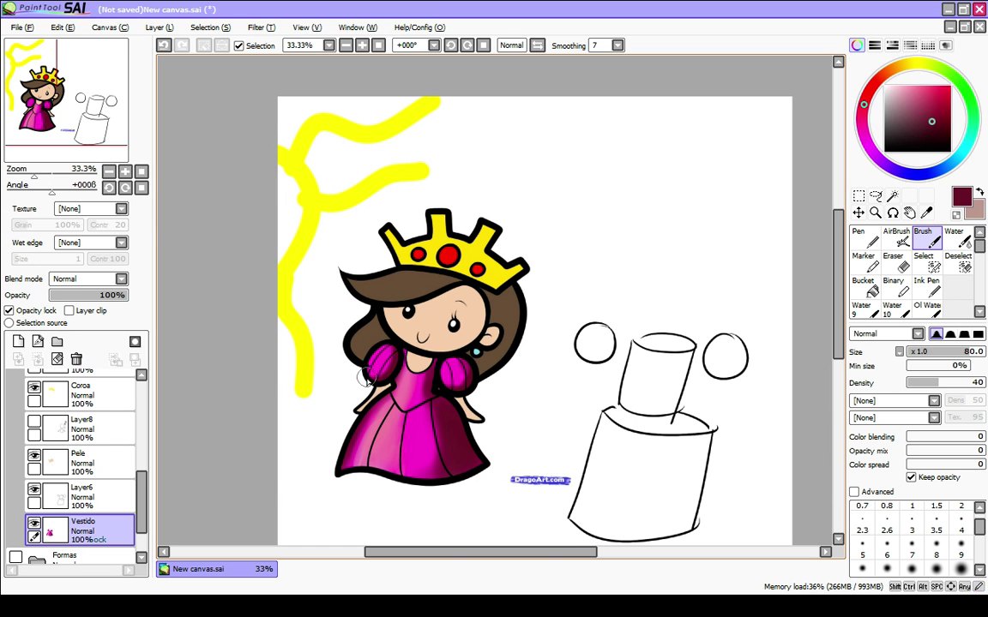
Step: Sample the skirt's pink highlight, paint highlights on both puffed sleeves at density 40 and blend them at density 10
{"action": "key", "text": "1"}
{"action": "left_click", "coordinate": [386, 426], "text": "alt"}
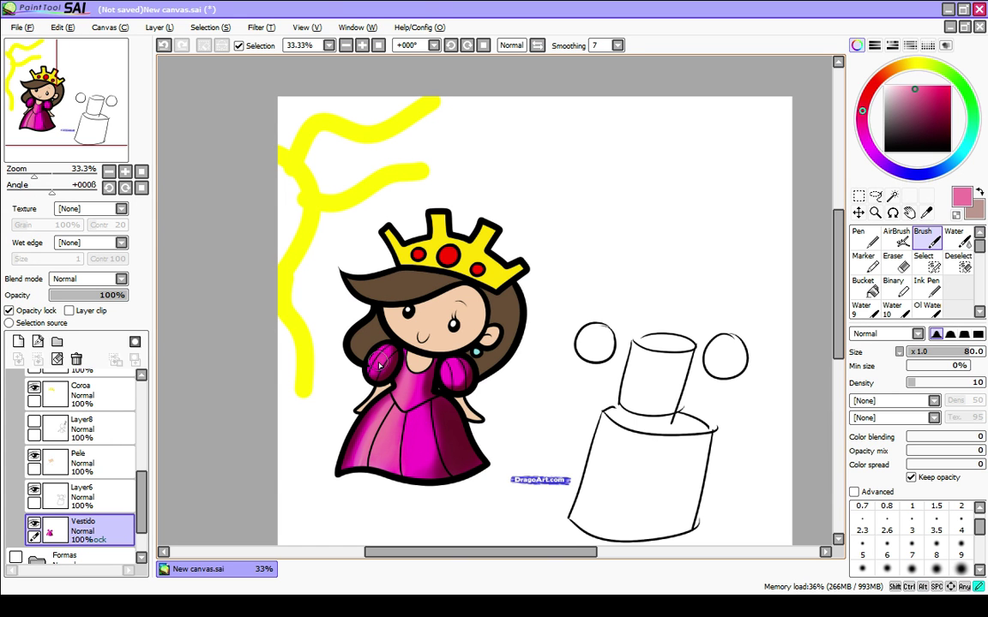
{"action": "key", "text": "4"}
{"action": "mouse_move", "coordinate": [378, 362]}
{"action": "left_mouse_down"}
{"action": "mouse_move", "coordinate": [387, 354]}
{"action": "mouse_move", "coordinate": [382, 368]}
{"action": "left_mouse_up"}
{"action": "mouse_move", "coordinate": [456, 376]}
{"action": "left_mouse_down"}
{"action": "mouse_move", "coordinate": [448, 367]}
{"action": "mouse_move", "coordinate": [451, 377]}
{"action": "left_mouse_up"}
{"action": "key", "text": "1"}
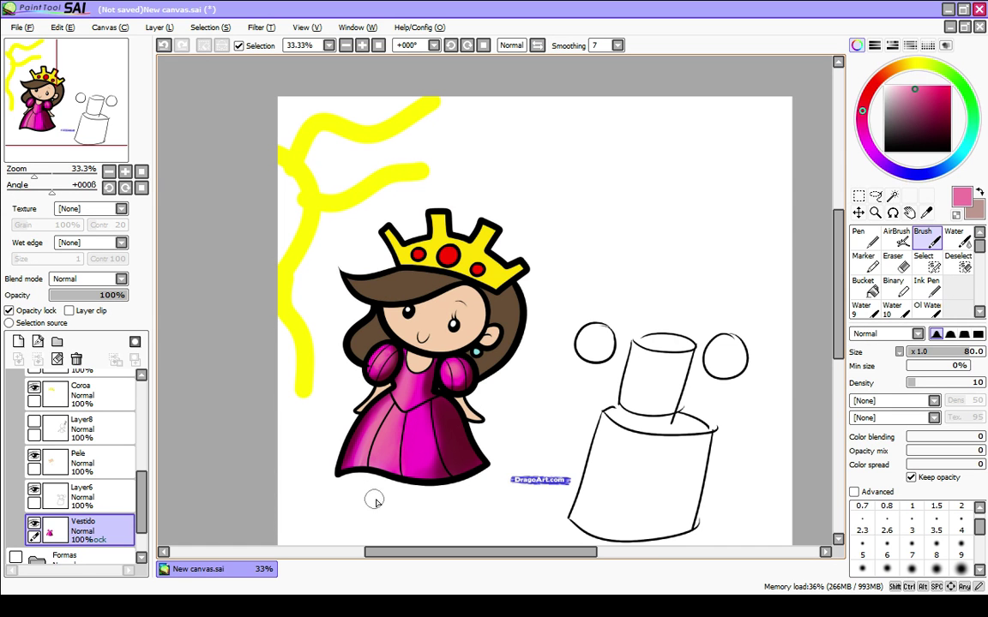
Step: Hide the Layer6 sketch of cylinders and spheres and select the Pele layer
{"action": "left_click", "coordinate": [35, 491]}
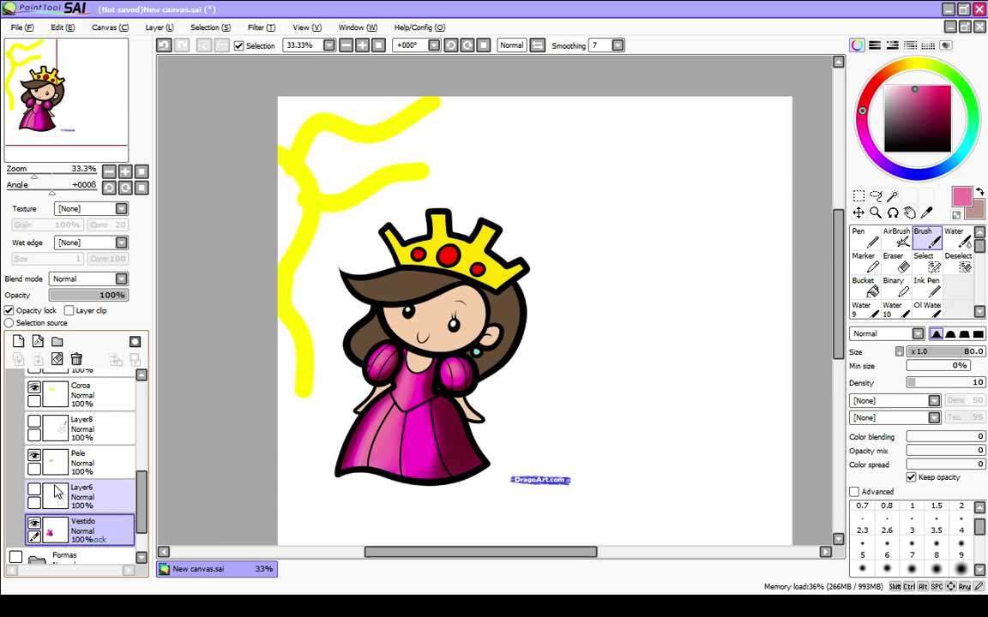
{"action": "left_click", "coordinate": [57, 454]}
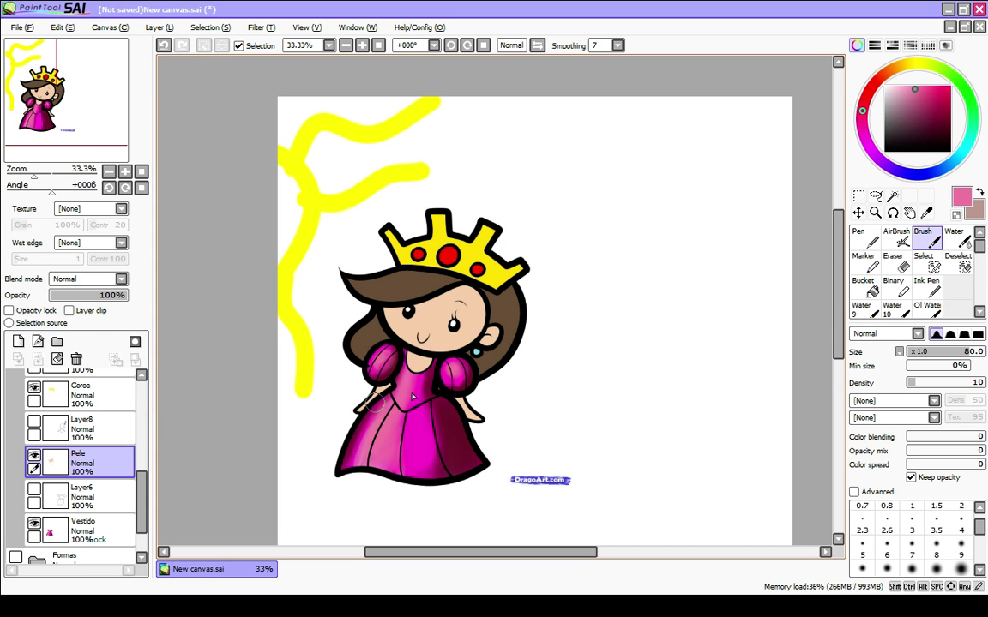
Step: Show the Layer8 sketch of the character's basic forms and set the Pen to black at size 25
{"action": "left_click", "coordinate": [35, 423]}
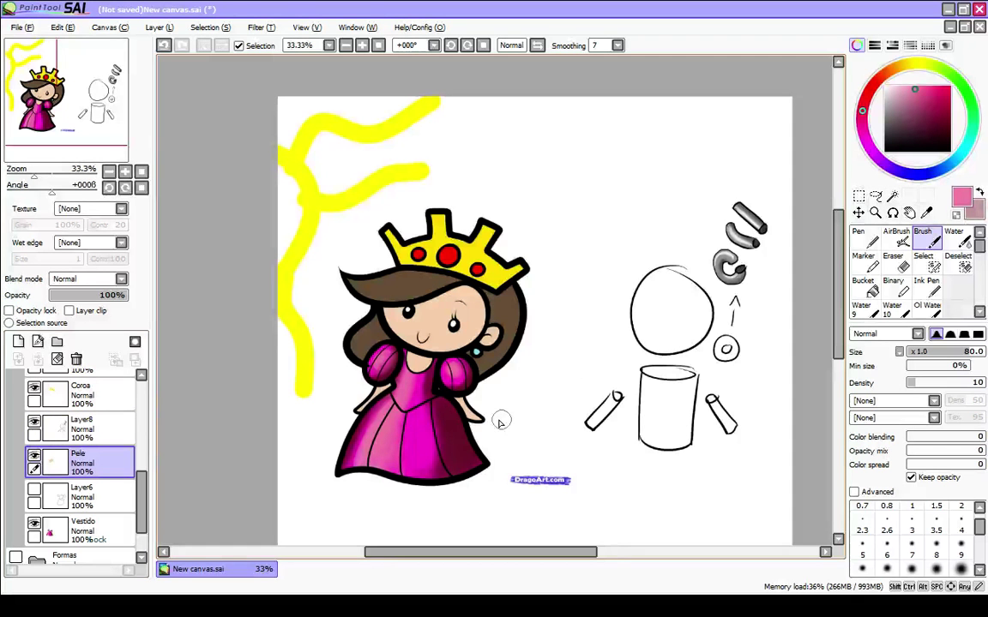
{"action": "left_click_drag", "start_coordinate": [502, 420], "coordinate": [448, 420]}
{"action": "key", "text": "n"}
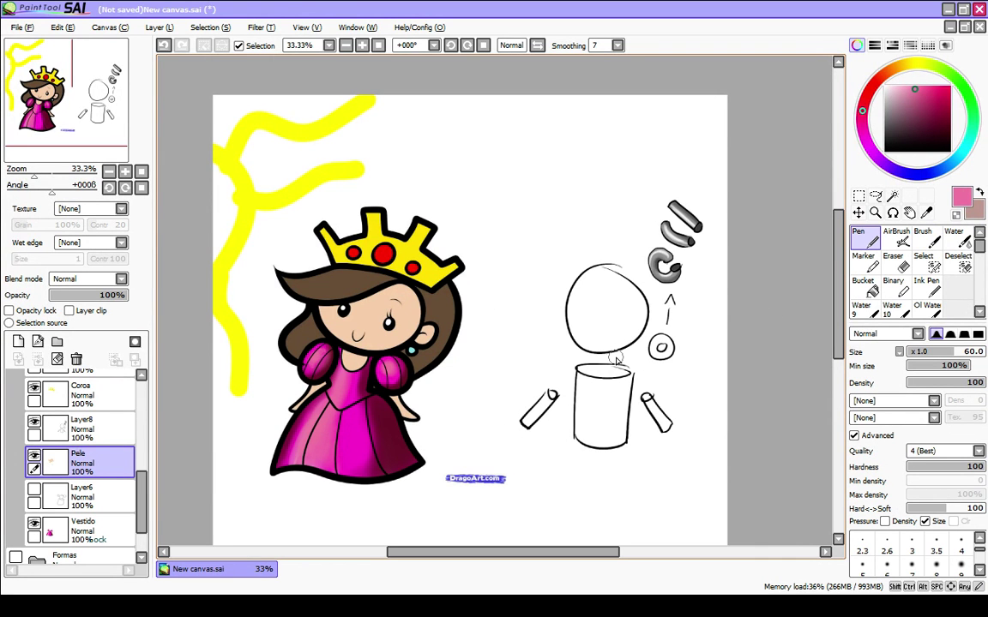
{"action": "left_click_drag", "start_coordinate": [904, 121], "coordinate": [885, 151]}
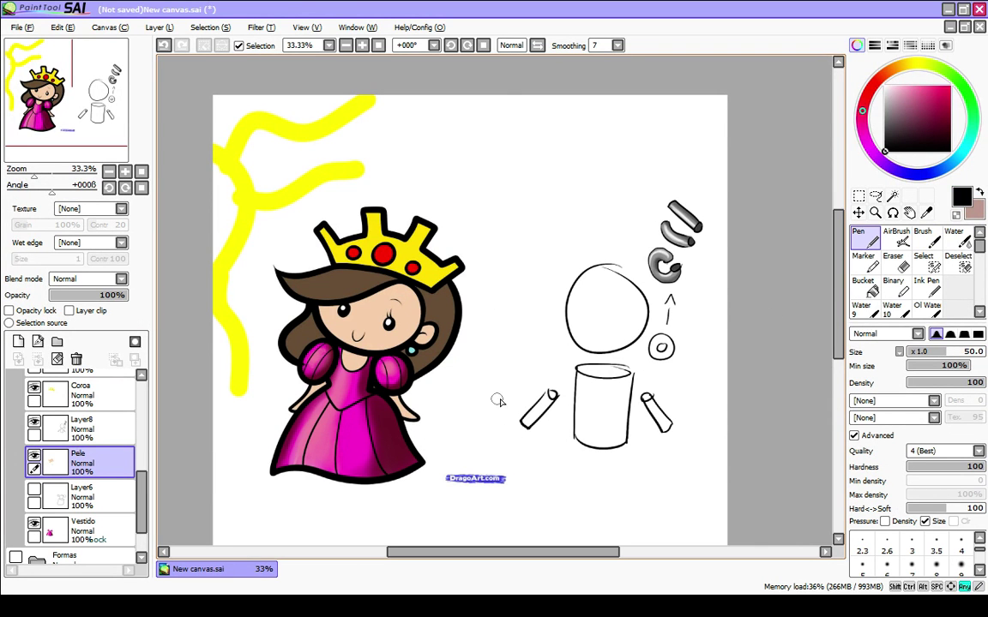
{"action": "key", "text": "["}
{"action": "key", "text": "["}
{"action": "key", "text": "["}
{"action": "key", "text": "["}
{"action": "key", "text": "["}
Step: Draw temporary black arrows pointing at the arm and torso cylinders, mark the head sphere, and undo these marks
{"action": "left_click_drag", "start_coordinate": [505, 386], "coordinate": [520, 419]}
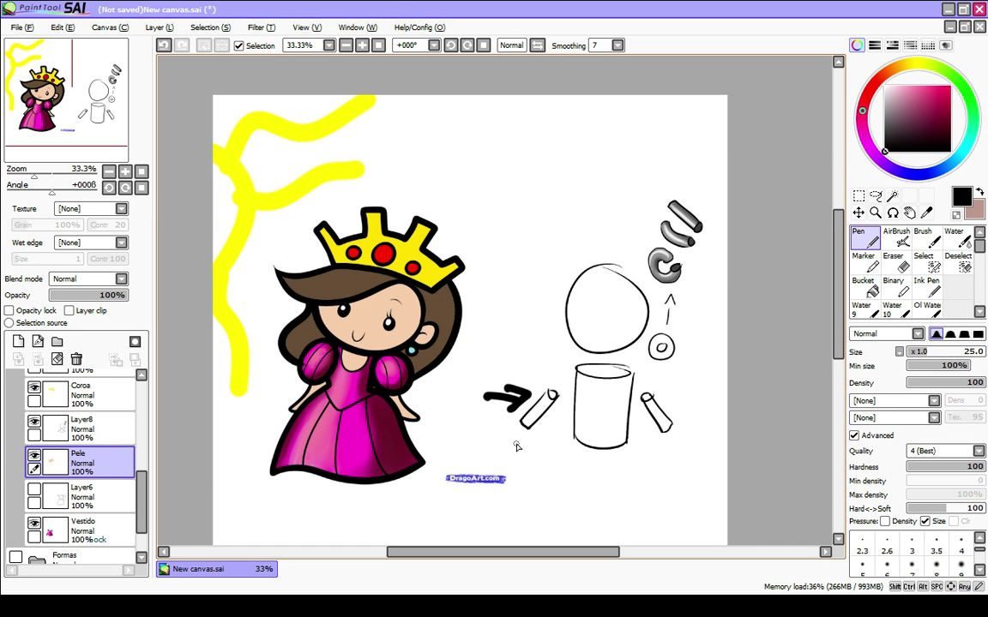
{"action": "key", "text": "ctrl+z"}
{"action": "key", "text": "ctrl+z"}
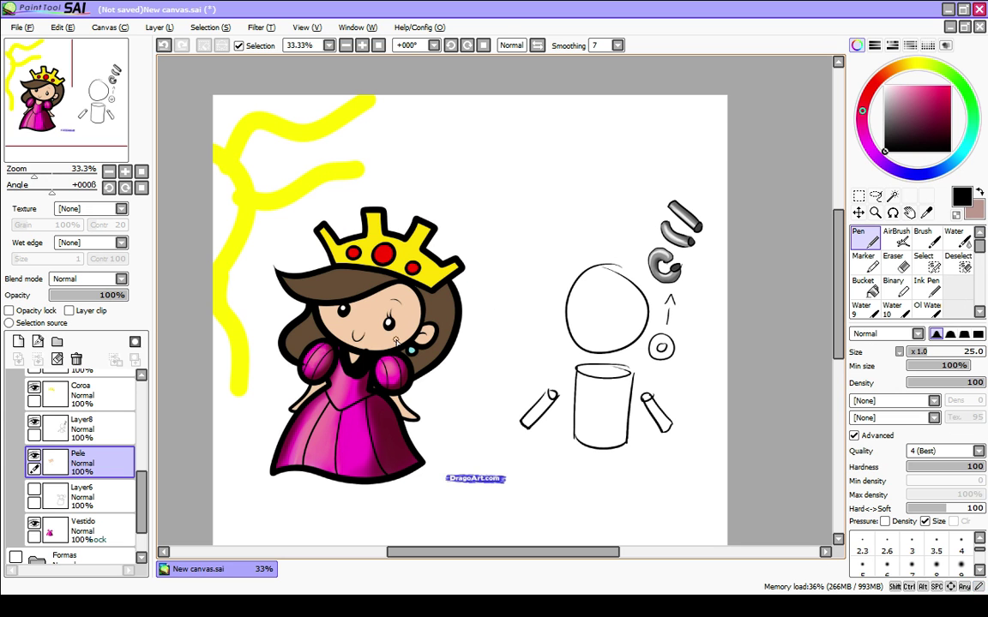
{"action": "left_click_drag", "start_coordinate": [583, 447], "coordinate": [570, 502]}
{"action": "left_click_drag", "start_coordinate": [564, 463], "coordinate": [585, 444]}
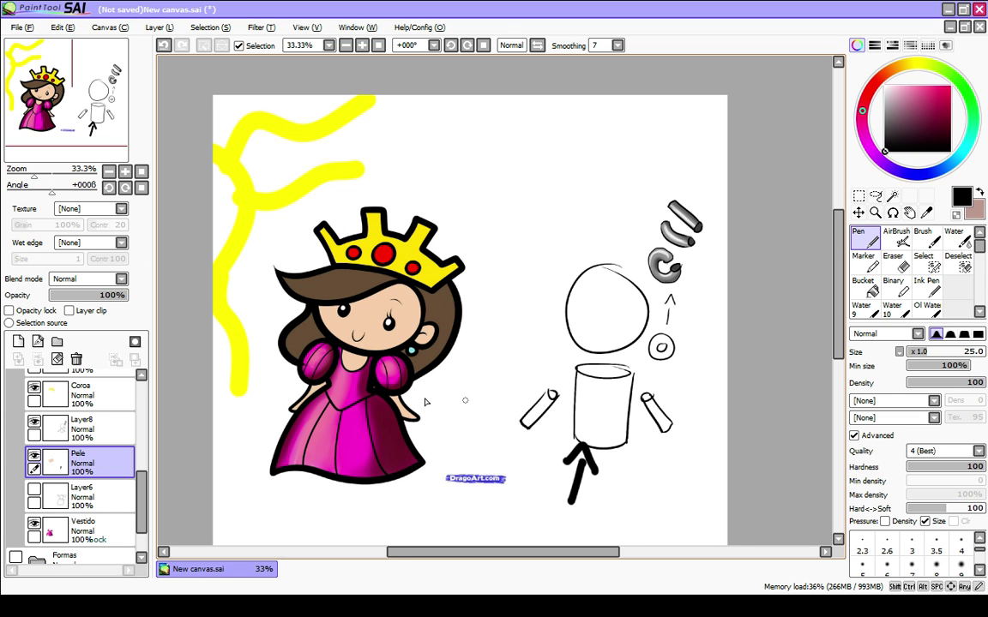
{"action": "key", "text": "ctrl+z"}
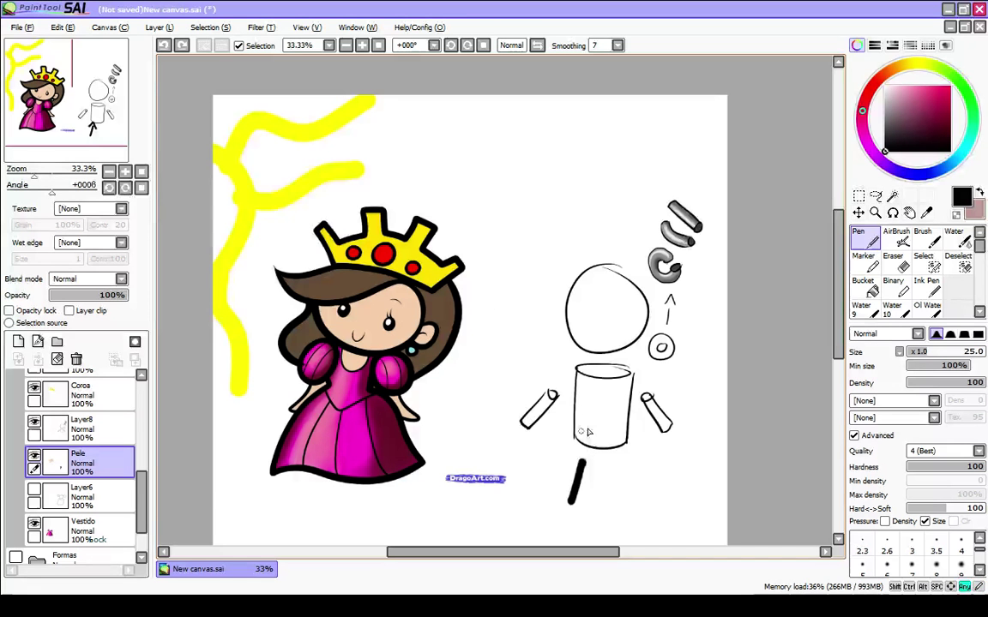
{"action": "key", "text": "ctrl+z"}
{"action": "mouse_move", "coordinate": [607, 277]}
{"action": "left_mouse_down"}
{"action": "mouse_move", "coordinate": [624, 264]}
{"action": "mouse_move", "coordinate": [600, 350]}
{"action": "left_mouse_up"}
{"action": "key", "text": "ctrl+z"}
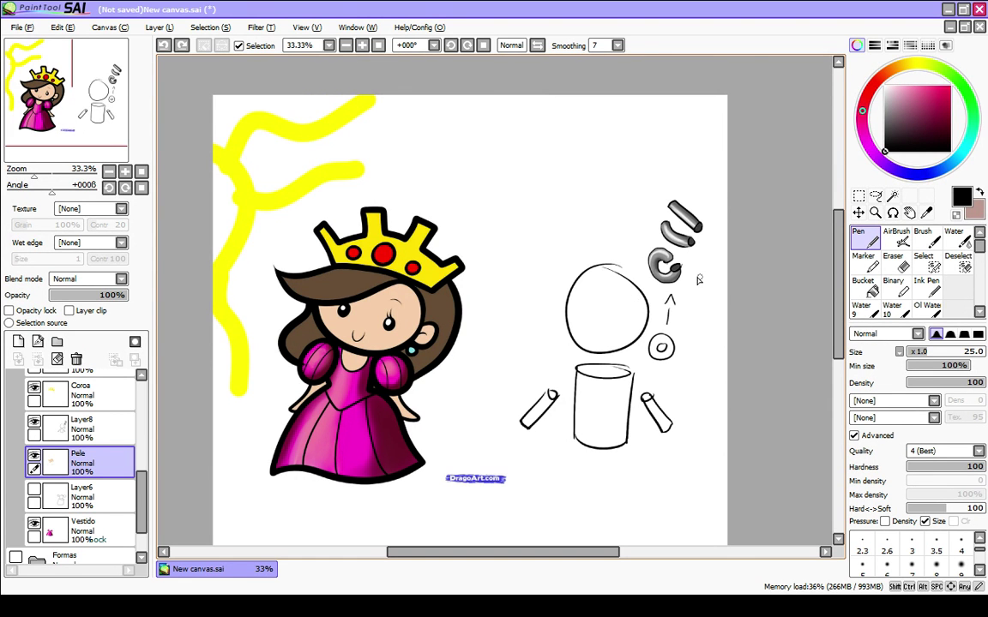
Step: Reduce the Pen to size 8, mark the C-shaped tube with an arrow and a curve along its outer edge, and undo the curve marks
{"action": "scroll", "coordinate": [676, 320], "scroll_direction": "up", "scroll_amount": 3}
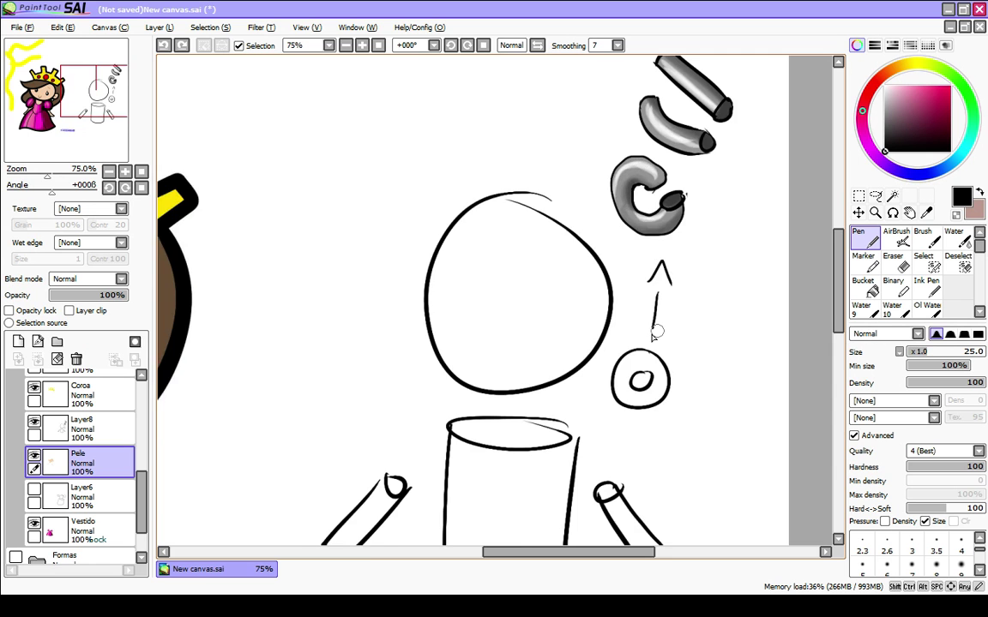
{"action": "left_click_drag", "start_coordinate": [654, 334], "coordinate": [573, 387]}
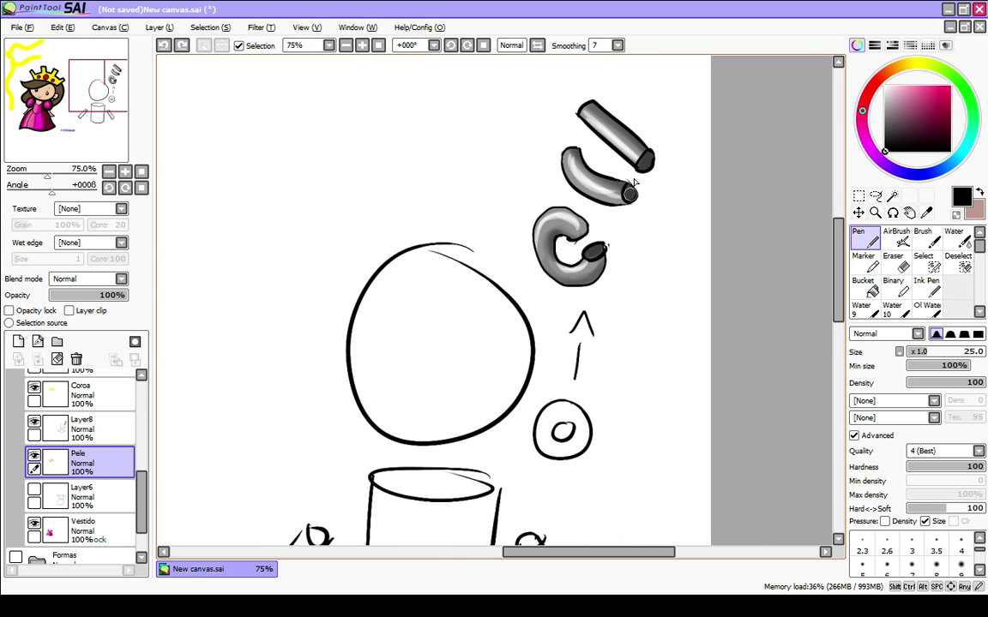
{"action": "key", "text": "bracketleft"}
{"action": "key", "text": "bracketleft"}
{"action": "key", "text": "bracketleft"}
{"action": "key", "text": "bracketleft"}
{"action": "key", "text": "bracketleft"}
{"action": "key", "text": "bracketleft"}
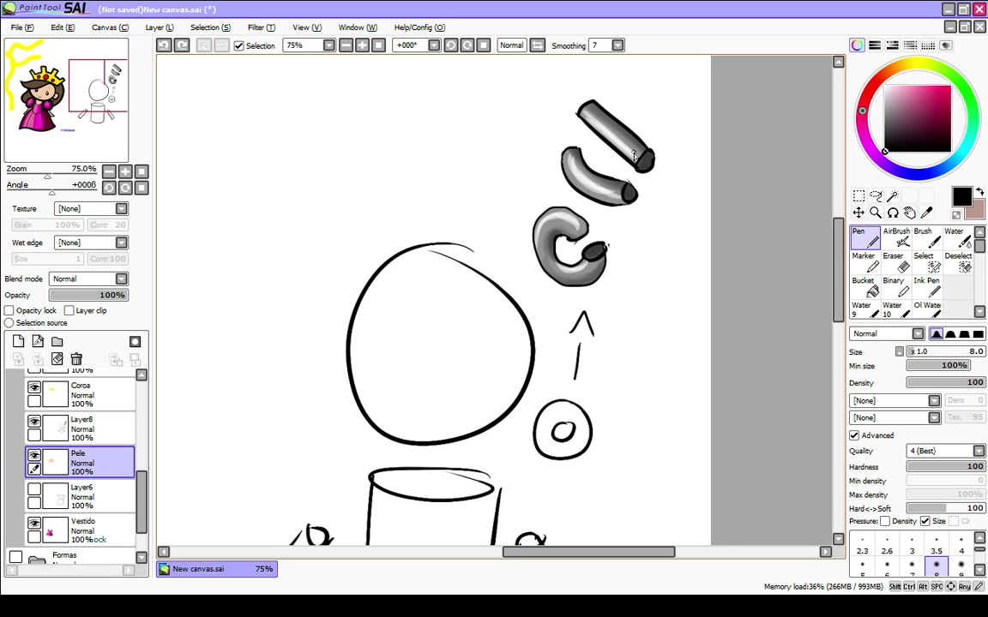
{"action": "scroll", "coordinate": [543, 300], "scroll_direction": "down", "scroll_amount": 3}
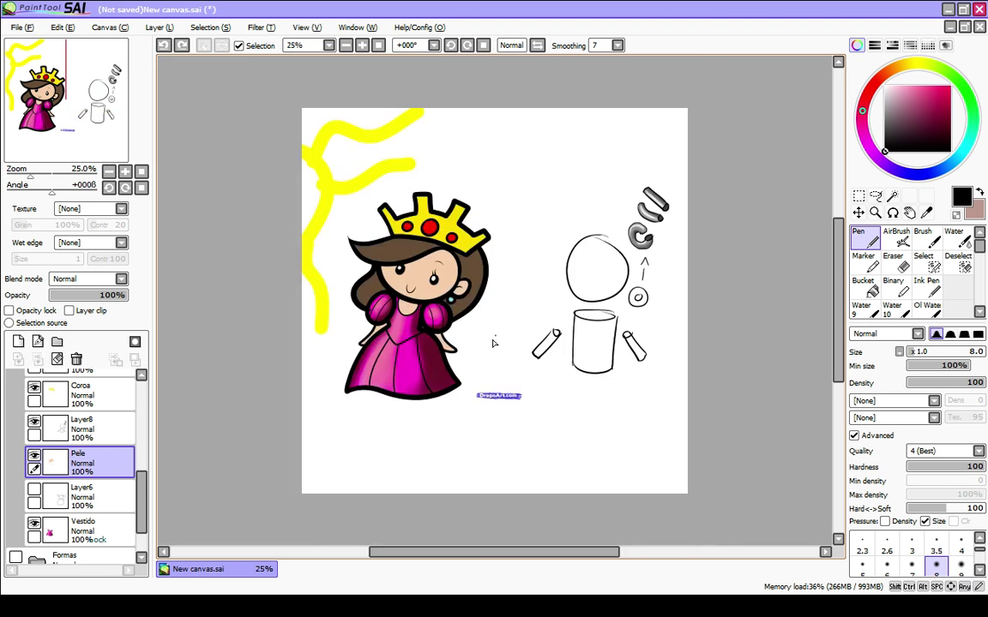
{"action": "scroll", "coordinate": [458, 326], "scroll_direction": "up", "scroll_amount": 2}
{"action": "key", "text": "space"}
{"action": "mouse_move", "coordinate": [404, 413]}
{"action": "left_mouse_down"}
{"action": "mouse_move", "coordinate": [446, 423]}
{"action": "mouse_move", "coordinate": [426, 443]}
{"action": "left_mouse_up"}
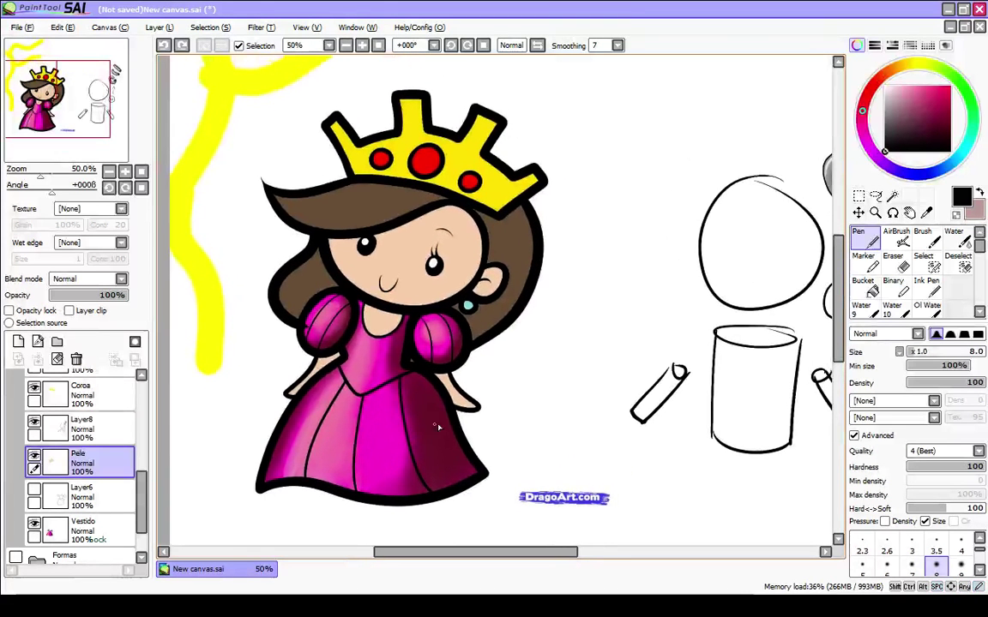
{"action": "key", "text": "space"}
{"action": "left_click_drag", "start_coordinate": [600, 356], "coordinate": [386, 450]}
{"action": "left_click_drag", "start_coordinate": [537, 356], "coordinate": [460, 390]}
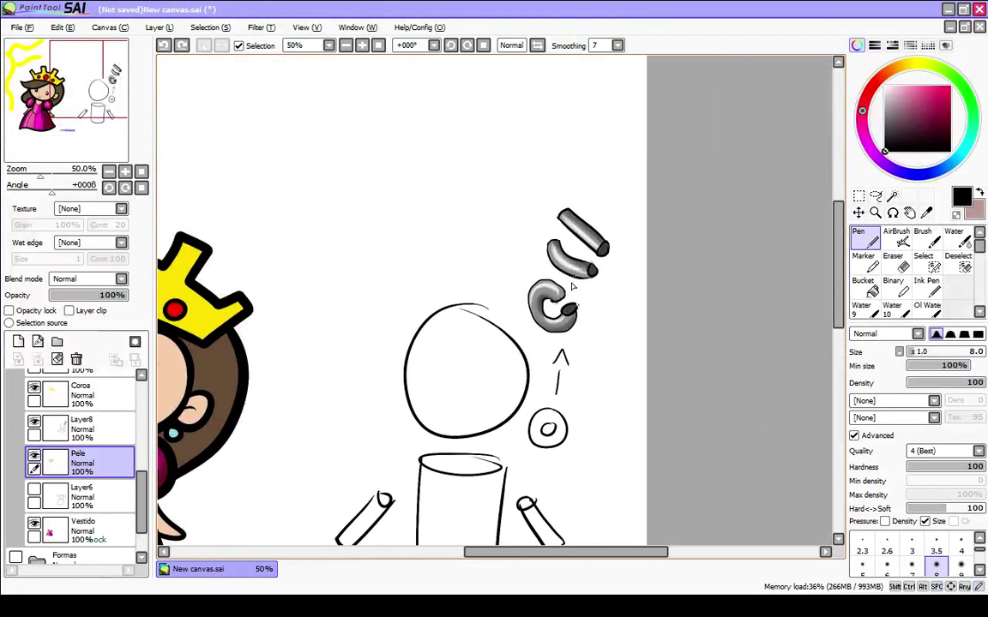
{"action": "scroll", "coordinate": [572, 286], "scroll_direction": "up", "scroll_amount": 2}
{"action": "mouse_move", "coordinate": [435, 229]}
{"action": "left_mouse_down"}
{"action": "mouse_move", "coordinate": [469, 275]}
{"action": "mouse_move", "coordinate": [496, 281]}
{"action": "left_mouse_up"}
{"action": "left_click_drag", "start_coordinate": [463, 276], "coordinate": [495, 282]}
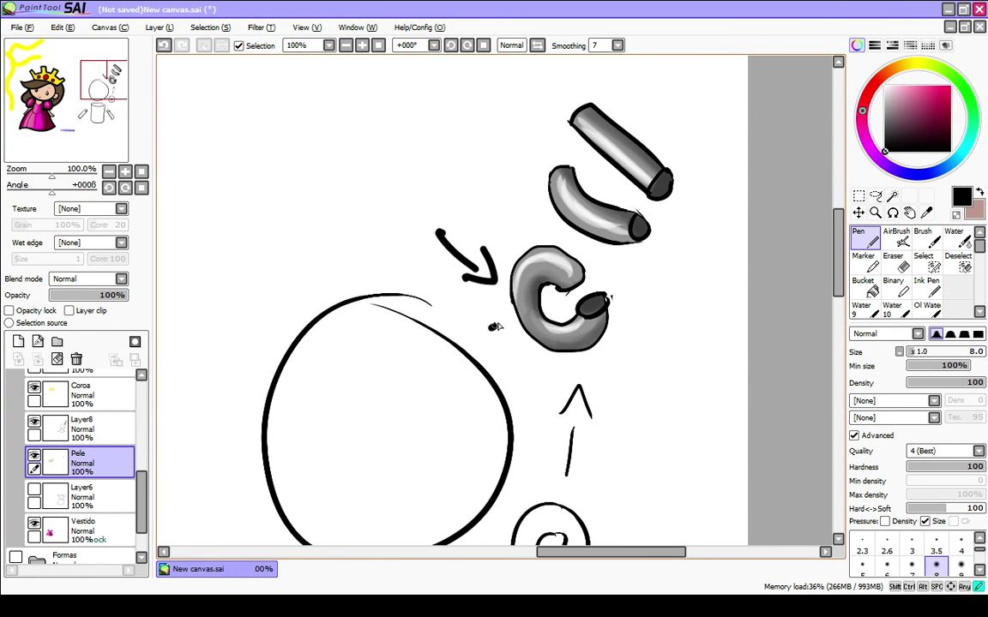
{"action": "mouse_move", "coordinate": [490, 327]}
{"action": "left_mouse_down"}
{"action": "mouse_move", "coordinate": [505, 267]}
{"action": "mouse_move", "coordinate": [570, 248]}
{"action": "left_mouse_up"}
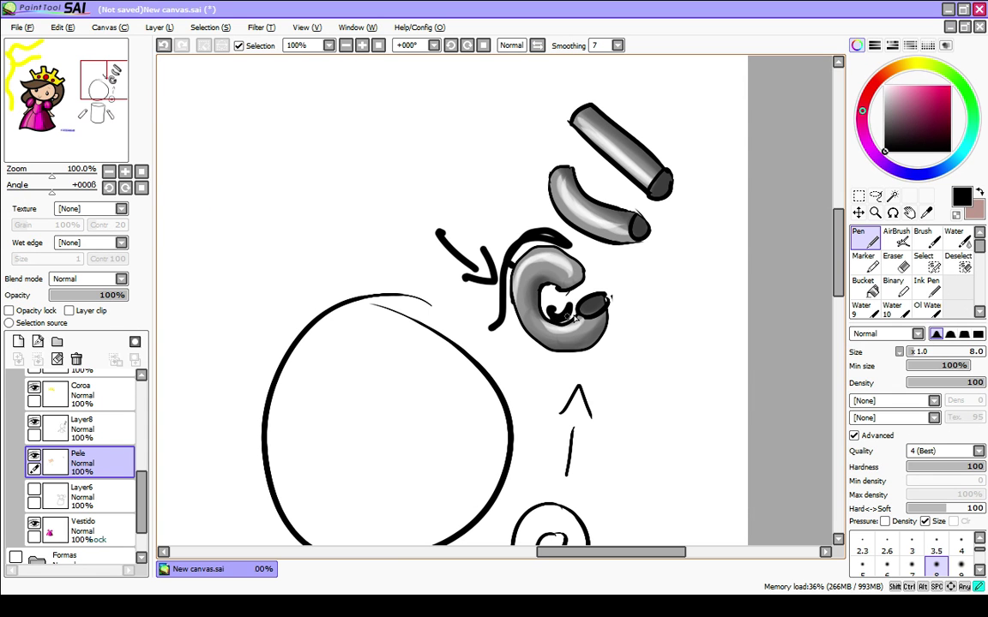
{"action": "key", "text": "ctrl+z"}
{"action": "key", "text": "ctrl+z"}
{"action": "key", "text": "ctrl+z"}
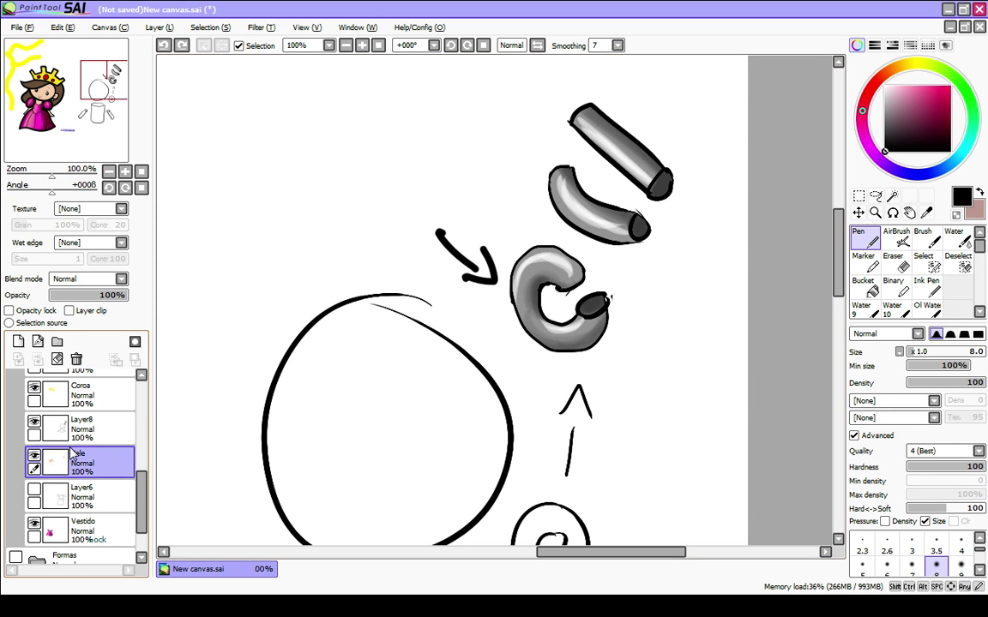
Step: On Layer8, mark the C-shaped tube's inner bend and the facing edges with small arrows, and undo all annotation marks
{"action": "left_click", "coordinate": [79, 436]}
{"action": "left_click_drag", "start_coordinate": [540, 315], "coordinate": [530, 337]}
{"action": "key", "text": "ctrl+z"}
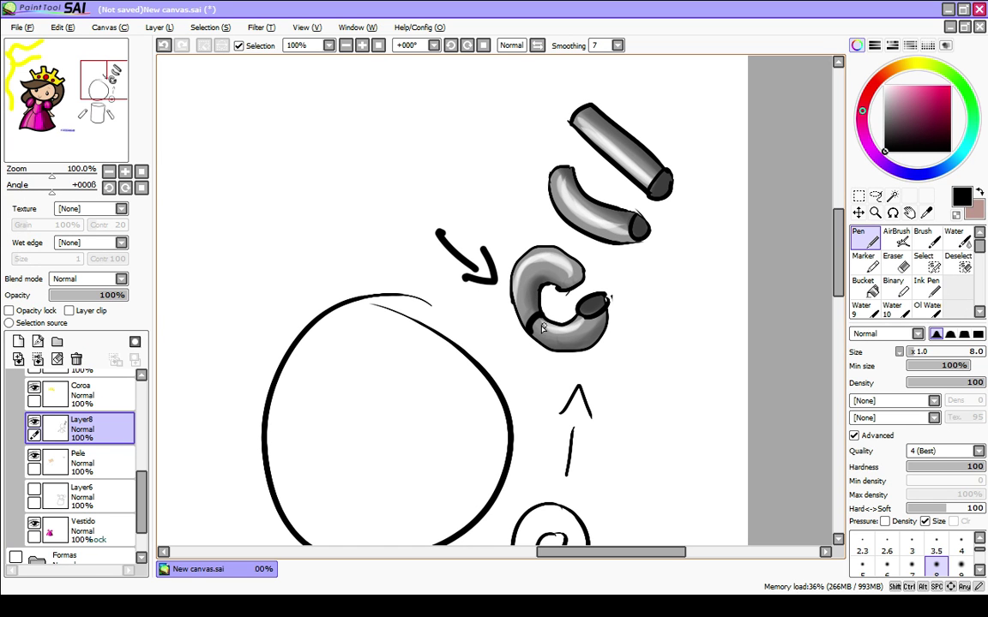
{"action": "mouse_move", "coordinate": [537, 326]}
{"action": "left_mouse_down"}
{"action": "mouse_move", "coordinate": [582, 323]}
{"action": "mouse_move", "coordinate": [556, 309]}
{"action": "mouse_move", "coordinate": [561, 320]}
{"action": "mouse_move", "coordinate": [566, 310]}
{"action": "left_mouse_up"}
{"action": "key", "text": "ctrl+z"}
{"action": "key", "text": "ctrl+z"}
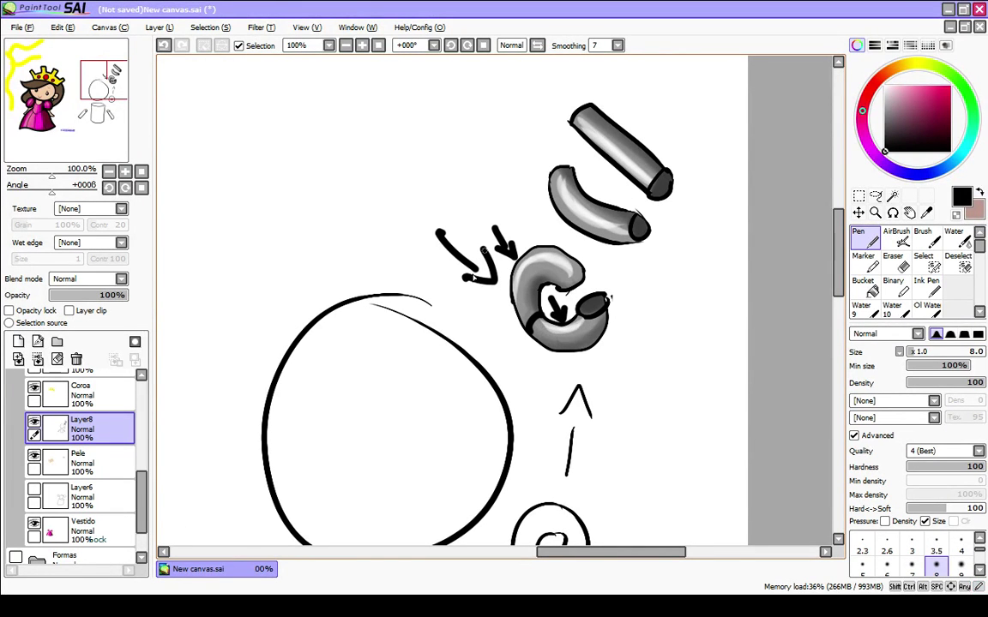
{"action": "key", "text": "ctrl+z"}
{"action": "key", "text": "ctrl+z"}
{"action": "key", "text": "ctrl+z"}
{"action": "key", "text": "ctrl+z"}
{"action": "key", "text": "ctrl+z"}
{"action": "key", "text": "ctrl+z"}
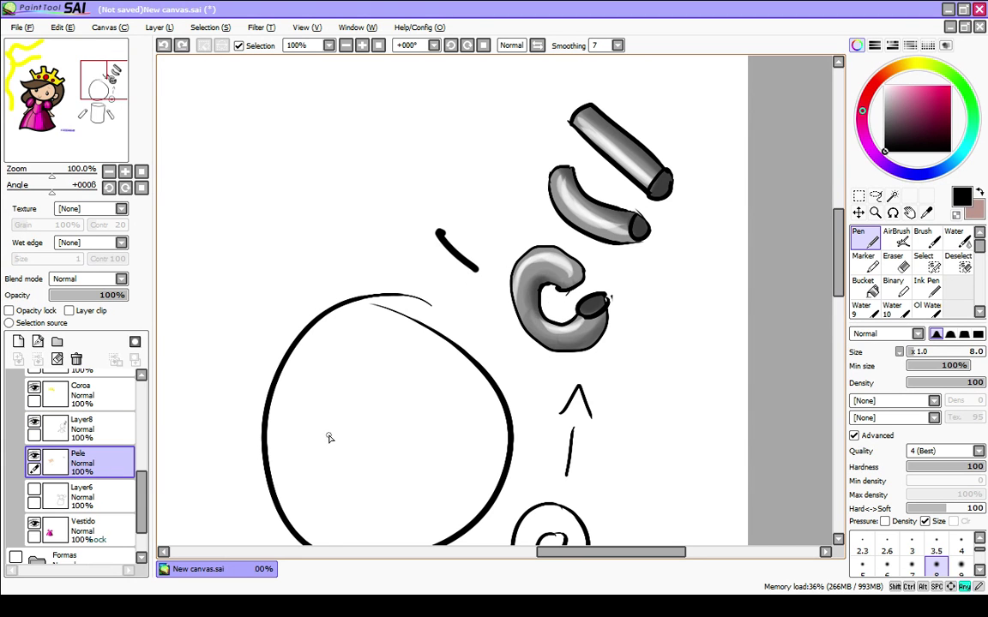
Step: Pick a pale peach based on the face's skin colour for the Brush and lock the Pele layer's opacity
{"action": "key", "text": "Home"}
{"action": "scroll", "coordinate": [387, 352], "scroll_direction": "up", "scroll_amount": 1}
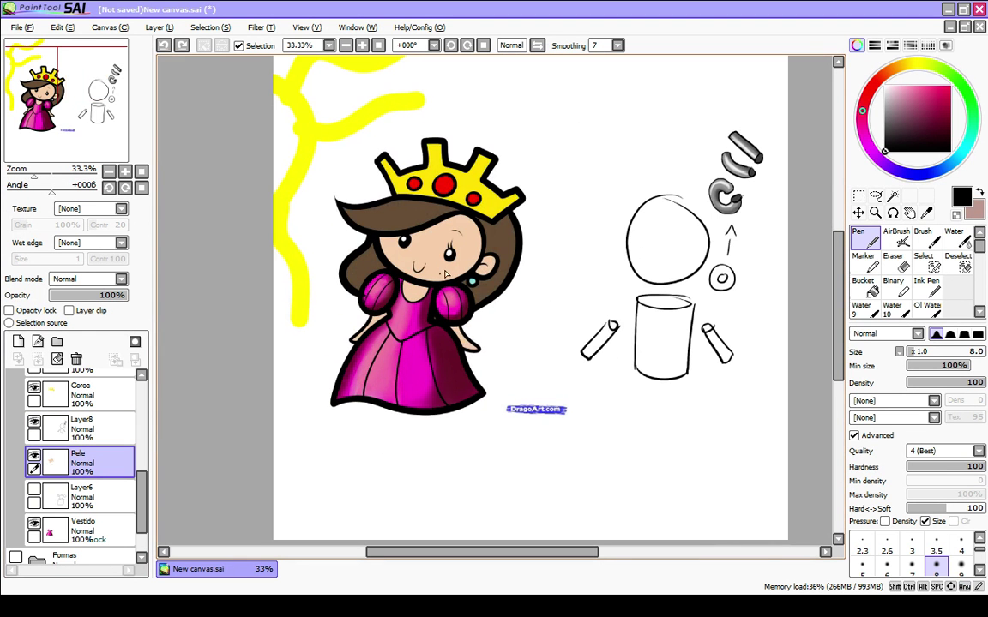
{"action": "left_click", "coordinate": [438, 260], "text": "alt"}
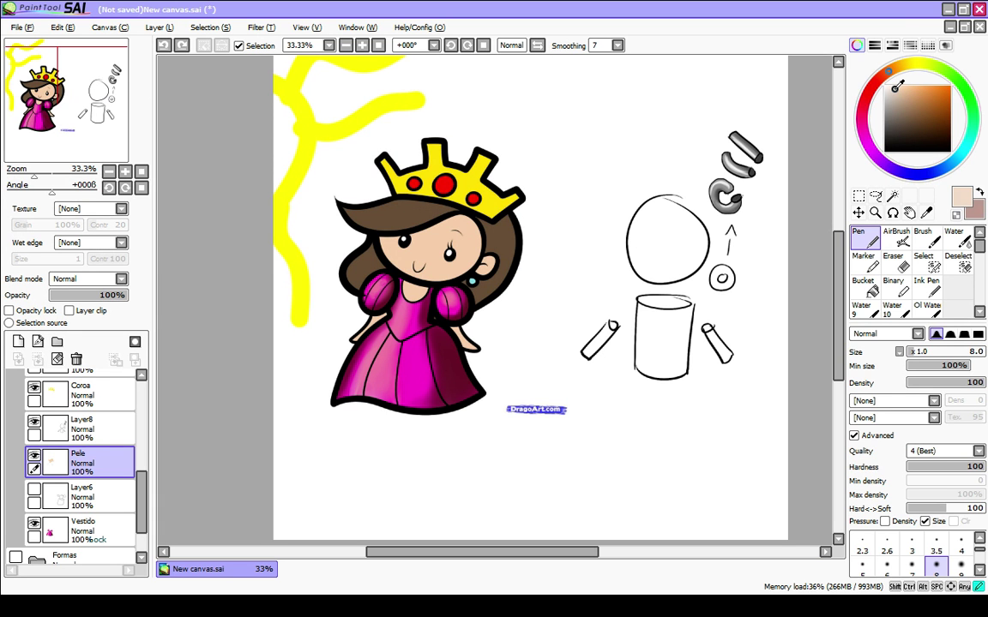
{"action": "left_click", "coordinate": [923, 237]}
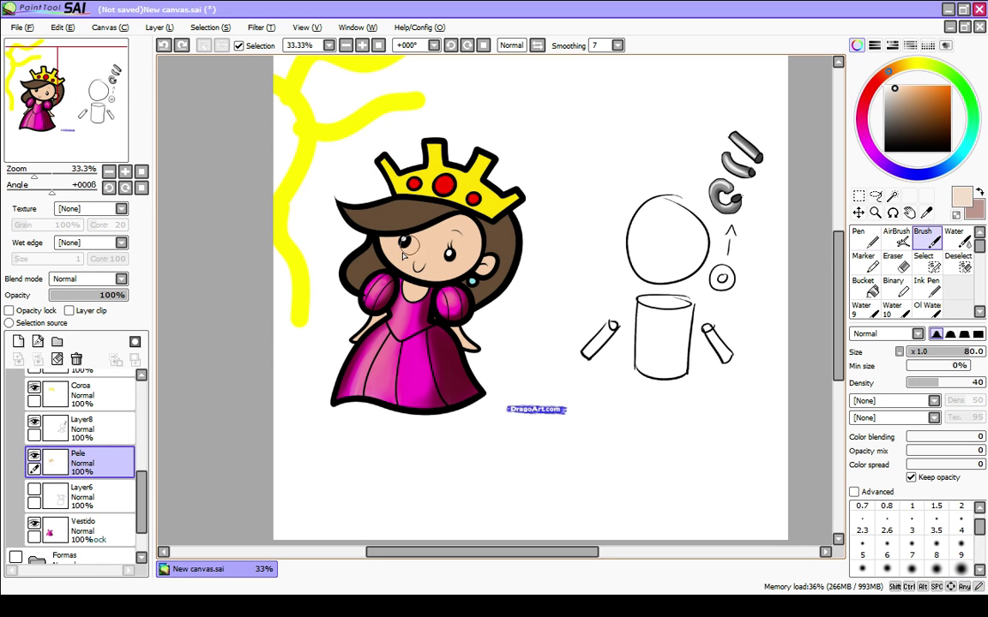
{"action": "left_click_drag", "start_coordinate": [390, 291], "coordinate": [353, 301]}
{"action": "left_click", "coordinate": [33, 312]}
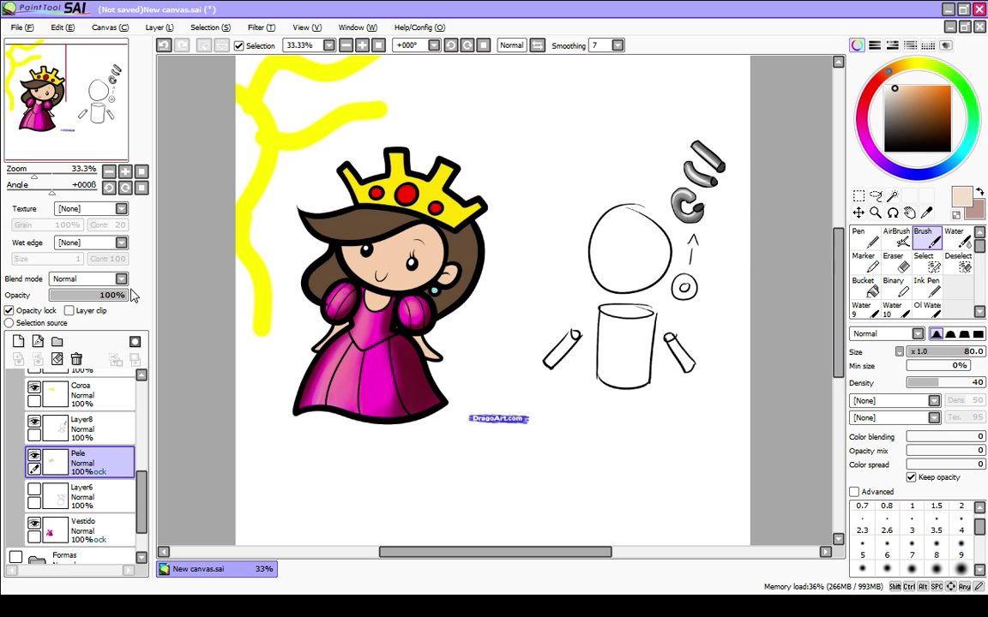
Step: Paint a soft pale peach highlight on the face around the forehead at size 200 and density 40, and undo the excess stroke
{"action": "key", "text": "bracketright"}
{"action": "key", "text": "bracketright"}
{"action": "key", "text": "bracketright"}
{"action": "key", "text": "bracketright"}
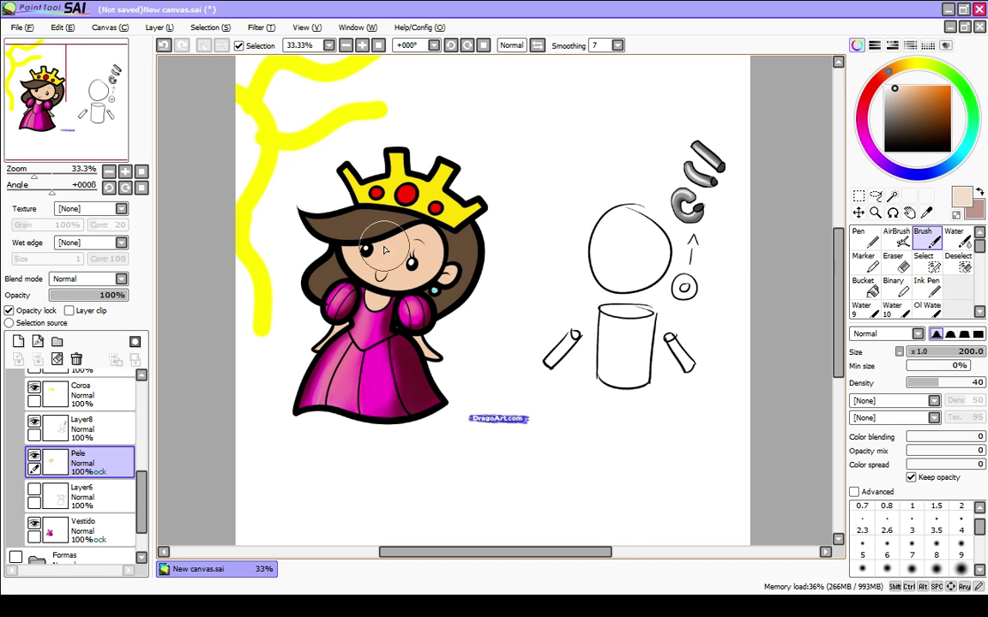
{"action": "mouse_move", "coordinate": [386, 243]}
{"action": "left_mouse_down"}
{"action": "mouse_move", "coordinate": [392, 237]}
{"action": "mouse_move", "coordinate": [370, 249]}
{"action": "mouse_move", "coordinate": [396, 236]}
{"action": "left_mouse_up"}
{"action": "key", "text": "ctrl+z"}
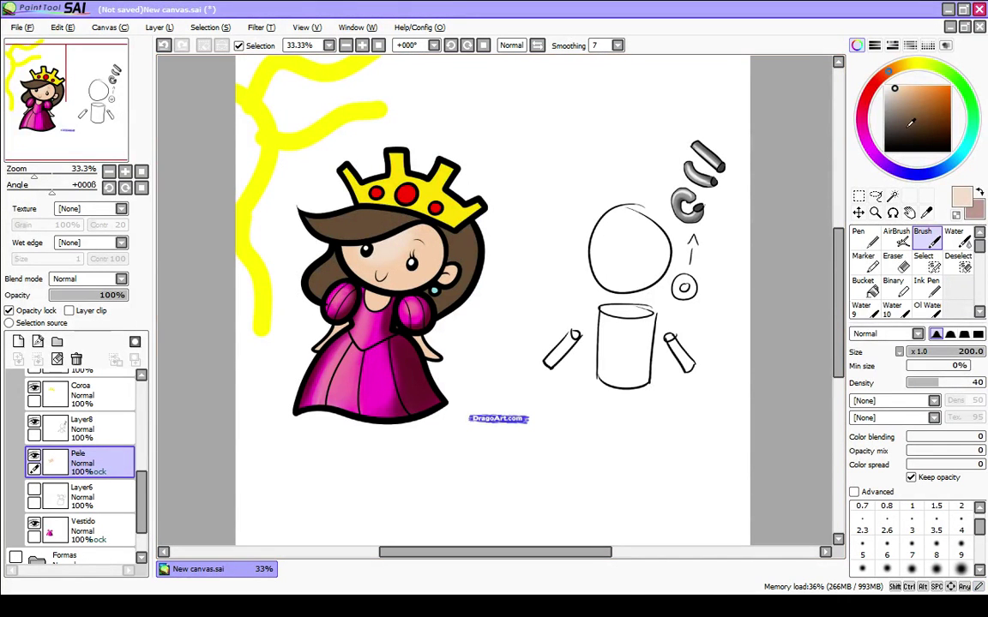
Step: Try shading the forehead's edge beside the hair with a dark greyish brown at size 70 and density 40
{"action": "left_click", "coordinate": [906, 131]}
{"action": "key", "text": "bracketleft"}
{"action": "key", "text": "bracketleft"}
{"action": "key", "text": "bracketleft"}
{"action": "key", "text": "bracketleft"}
{"action": "key", "text": "bracketleft"}
{"action": "left_click_drag", "start_coordinate": [423, 225], "coordinate": [433, 257]}
{"action": "key", "text": "ctrl+z"}
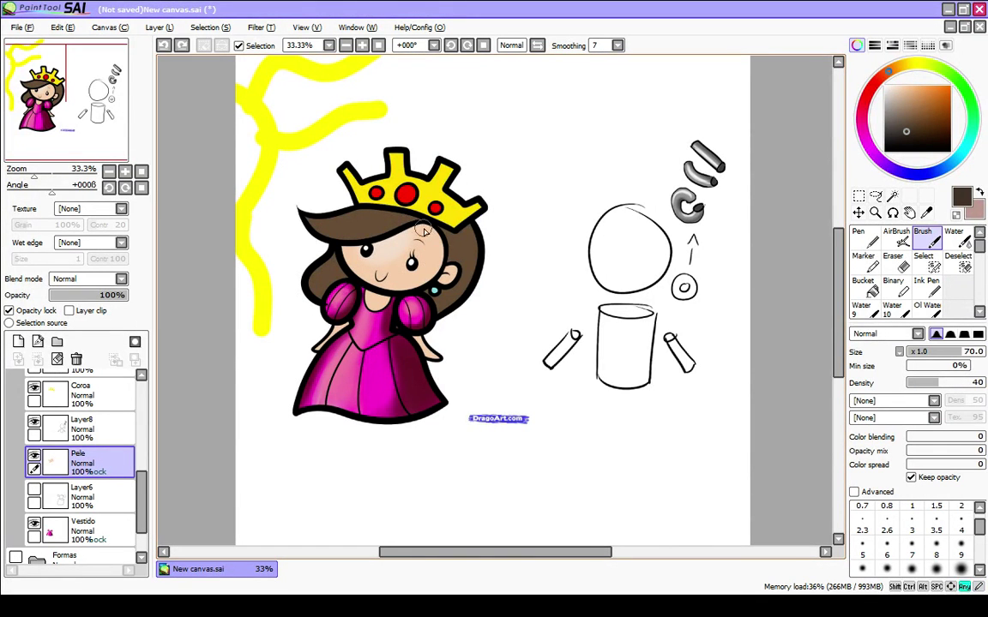
Step: Shade the face's ear side and chin edge with a dark reddish brown at density 10, enlarging the Brush from size 100 to 160
{"action": "key", "text": "1"}
{"action": "left_click", "coordinate": [923, 129]}
{"action": "left_click", "coordinate": [882, 79]}
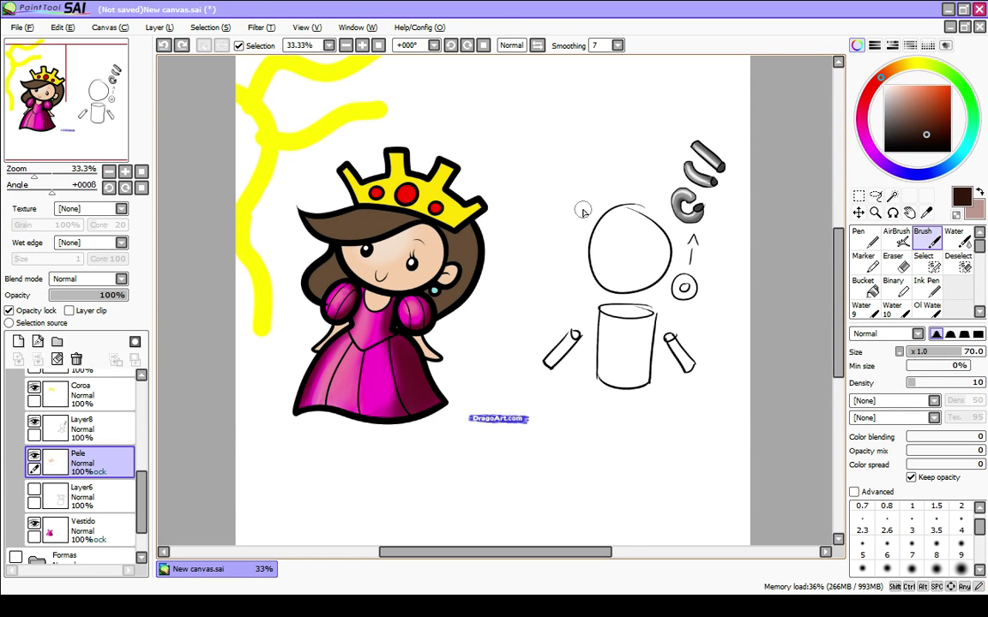
{"action": "key", "text": "bracketright"}
{"action": "key", "text": "bracketright"}
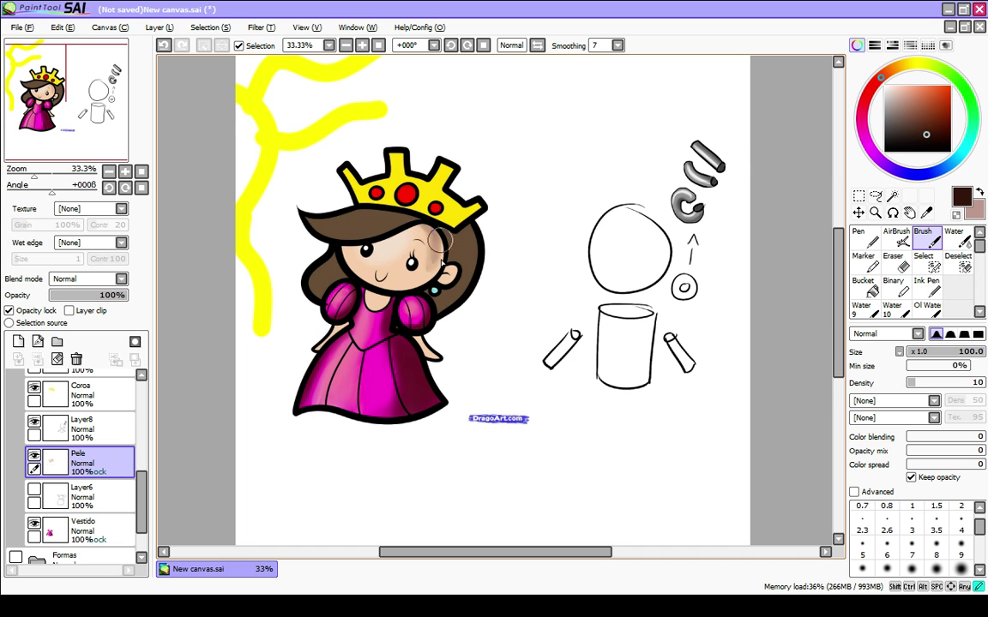
{"action": "mouse_move", "coordinate": [435, 254]}
{"action": "left_mouse_down"}
{"action": "mouse_move", "coordinate": [338, 258]}
{"action": "mouse_move", "coordinate": [347, 249]}
{"action": "mouse_move", "coordinate": [390, 263]}
{"action": "mouse_move", "coordinate": [425, 259]}
{"action": "mouse_move", "coordinate": [427, 238]}
{"action": "mouse_move", "coordinate": [416, 276]}
{"action": "mouse_move", "coordinate": [431, 262]}
{"action": "mouse_move", "coordinate": [364, 249]}
{"action": "mouse_move", "coordinate": [343, 256]}
{"action": "mouse_move", "coordinate": [354, 251]}
{"action": "left_mouse_up"}
{"action": "key", "text": "bracketright"}
{"action": "key", "text": "bracketright"}
{"action": "key", "text": "bracketright"}
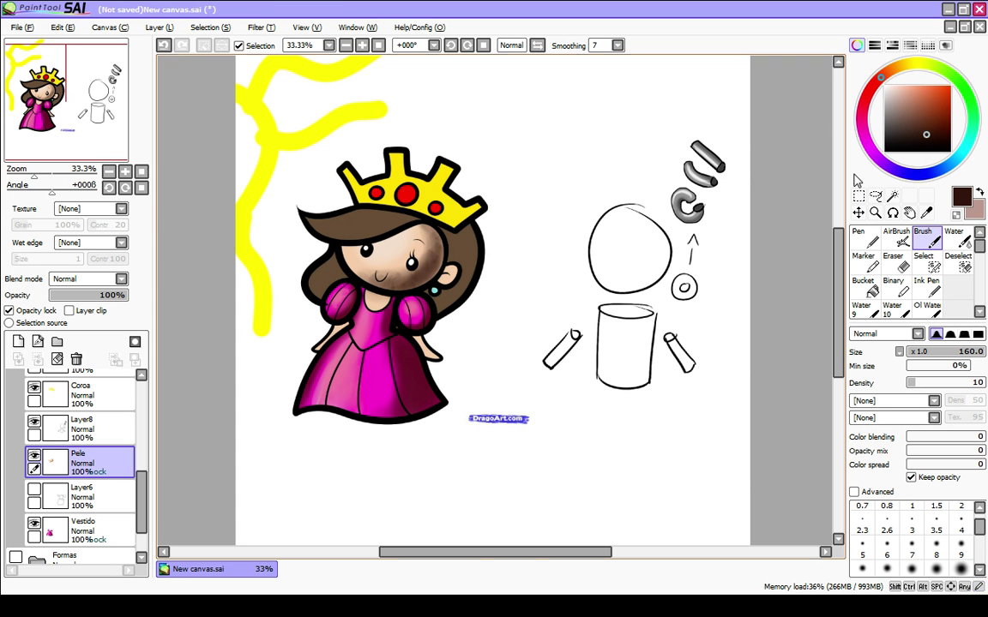
Step: Pick a more saturated reddish brown and deepen the face's ear-side shadow at density 40, using Brush sizes 80 and 100
{"action": "left_click_drag", "start_coordinate": [939, 131], "coordinate": [934, 121]}
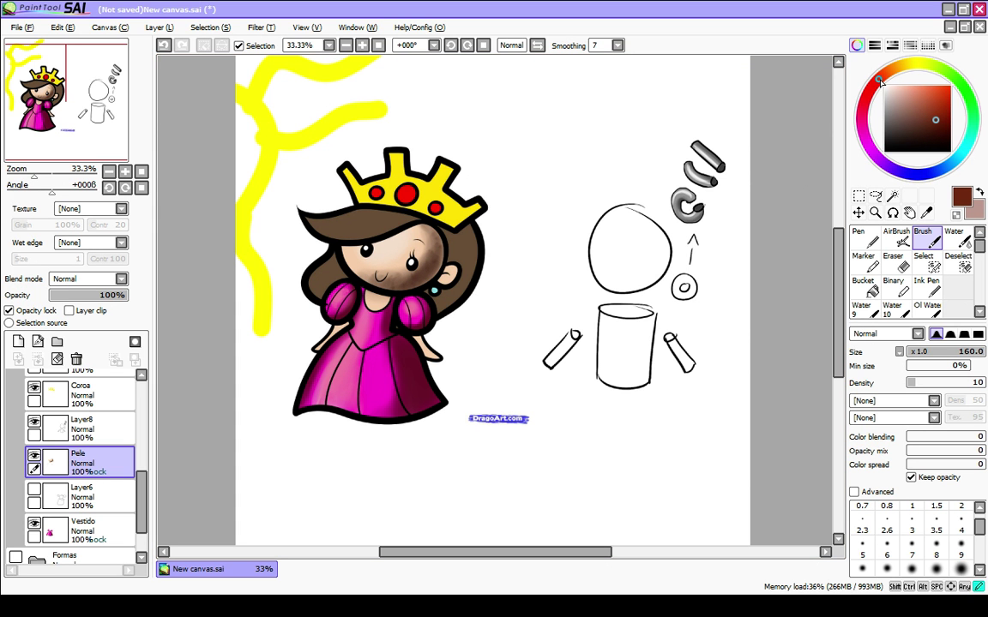
{"action": "scroll", "coordinate": [404, 259], "scroll_direction": "up", "scroll_amount": 1}
{"action": "key", "text": "bracketleft"}
{"action": "key", "text": "bracketleft"}
{"action": "key", "text": "bracketleft"}
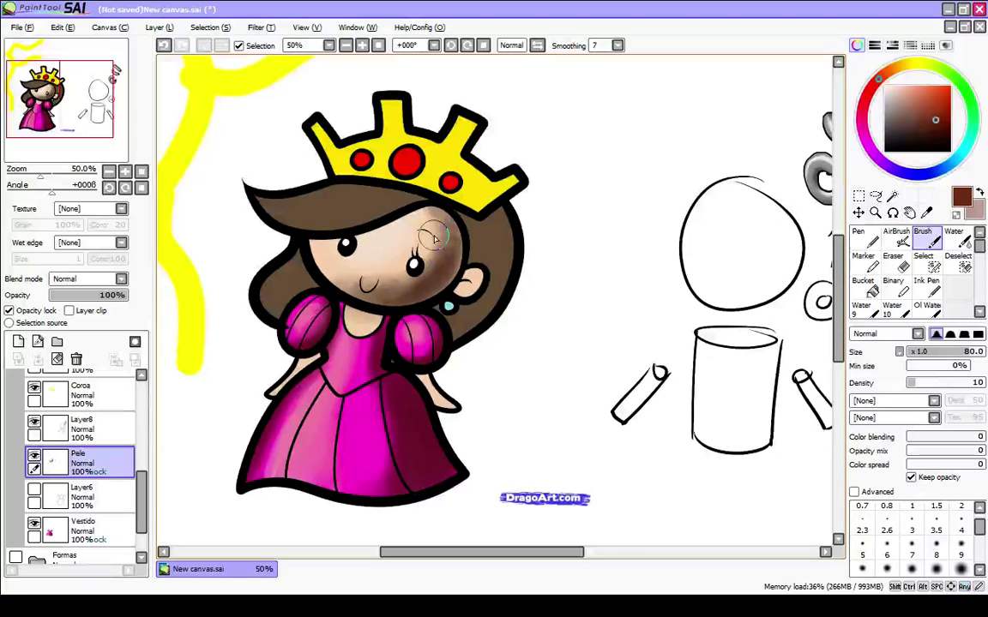
{"action": "key", "text": "4"}
{"action": "mouse_move", "coordinate": [433, 205]}
{"action": "left_mouse_down"}
{"action": "mouse_move", "coordinate": [446, 257]}
{"action": "mouse_move", "coordinate": [436, 206]}
{"action": "mouse_move", "coordinate": [439, 278]}
{"action": "mouse_move", "coordinate": [445, 206]}
{"action": "mouse_move", "coordinate": [433, 297]}
{"action": "mouse_move", "coordinate": [453, 247]}
{"action": "mouse_move", "coordinate": [376, 297]}
{"action": "mouse_move", "coordinate": [454, 276]}
{"action": "mouse_move", "coordinate": [356, 281]}
{"action": "mouse_move", "coordinate": [413, 290]}
{"action": "mouse_move", "coordinate": [339, 279]}
{"action": "mouse_move", "coordinate": [342, 287]}
{"action": "mouse_move", "coordinate": [418, 274]}
{"action": "mouse_move", "coordinate": [354, 300]}
{"action": "mouse_move", "coordinate": [416, 291]}
{"action": "left_mouse_up"}
{"action": "key", "text": "ctrl+z"}
{"action": "key", "text": "bracketright"}
{"action": "key", "text": "ctrl+z"}
Step: Sample the ear's peach skin tone and blend the face's shadow into the lit skin at size 100 and density 10
{"action": "key", "text": "1"}
{"action": "left_click", "coordinate": [471, 283], "text": "alt"}
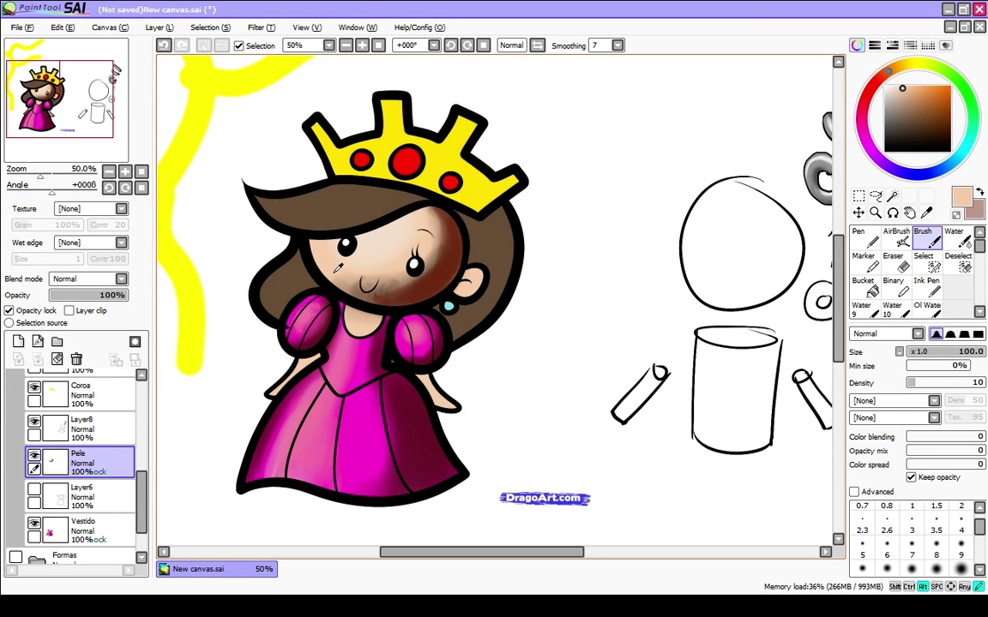
{"action": "key", "text": "3"}
{"action": "mouse_move", "coordinate": [360, 292]}
{"action": "left_mouse_down"}
{"action": "mouse_move", "coordinate": [427, 267]}
{"action": "mouse_move", "coordinate": [397, 286]}
{"action": "mouse_move", "coordinate": [334, 261]}
{"action": "mouse_move", "coordinate": [360, 249]}
{"action": "mouse_move", "coordinate": [416, 265]}
{"action": "mouse_move", "coordinate": [383, 210]}
{"action": "mouse_move", "coordinate": [399, 216]}
{"action": "mouse_move", "coordinate": [420, 289]}
{"action": "mouse_move", "coordinate": [331, 254]}
{"action": "mouse_move", "coordinate": [347, 253]}
{"action": "left_mouse_up"}
{"action": "key", "text": "ctrl+z"}
{"action": "left_click_drag", "start_coordinate": [379, 345], "coordinate": [452, 343]}
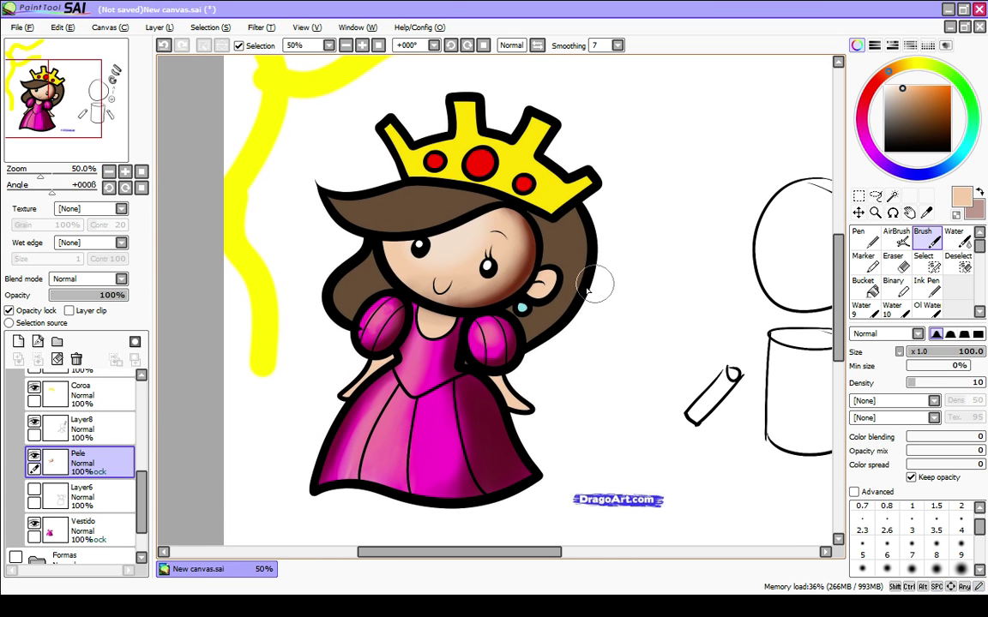
Step: Sample the face's dark reddish brown and pale skin tone, and shade the ear with the brown at Brush size 25, densities 10 and 20
{"action": "left_click", "coordinate": [507, 292], "text": "alt"}
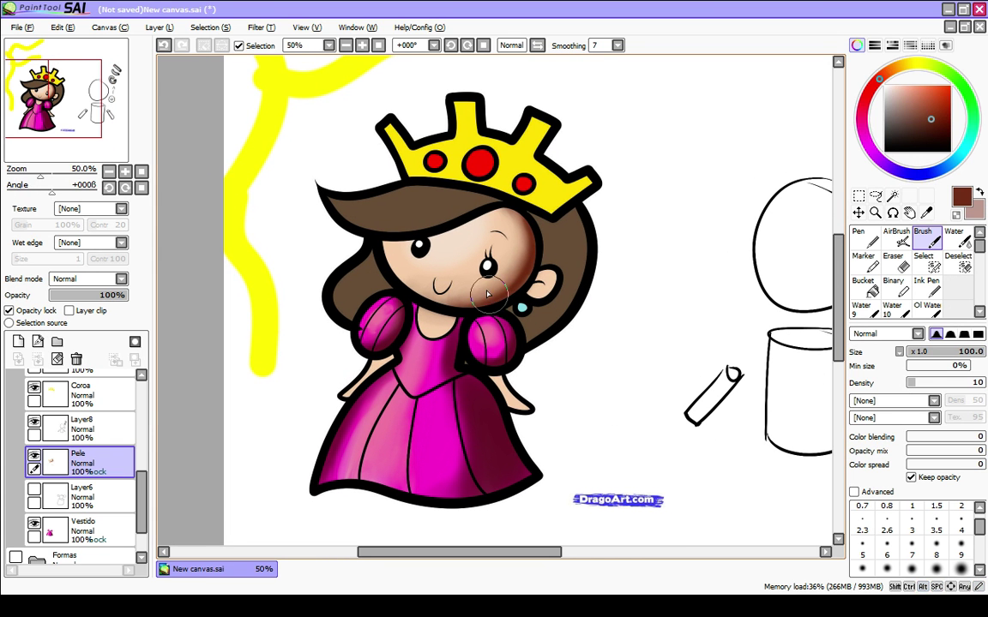
{"action": "key", "text": "x"}
{"action": "left_click", "coordinate": [459, 236], "text": "alt"}
{"action": "key", "text": "["}
{"action": "key", "text": "["}
{"action": "key", "text": "["}
{"action": "key", "text": "["}
{"action": "key", "text": "["}
{"action": "key", "text": "["}
{"action": "key", "text": "["}
{"action": "key", "text": "["}
{"action": "scroll", "coordinate": [550, 283], "scroll_direction": "up", "scroll_amount": 1}
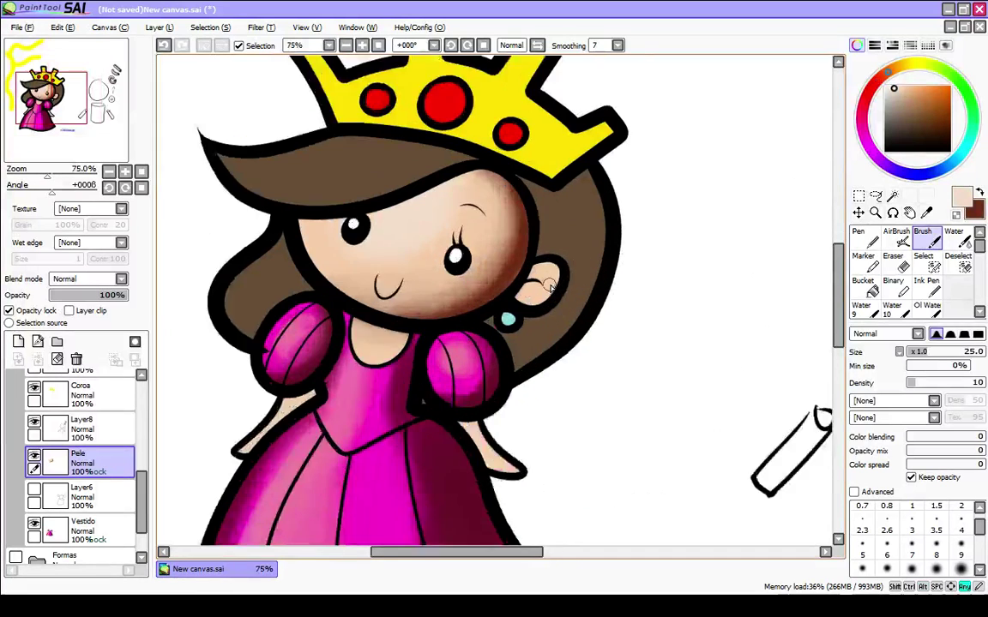
{"action": "scroll", "coordinate": [549, 286], "scroll_direction": "up", "scroll_amount": 1}
{"action": "key", "text": "x"}
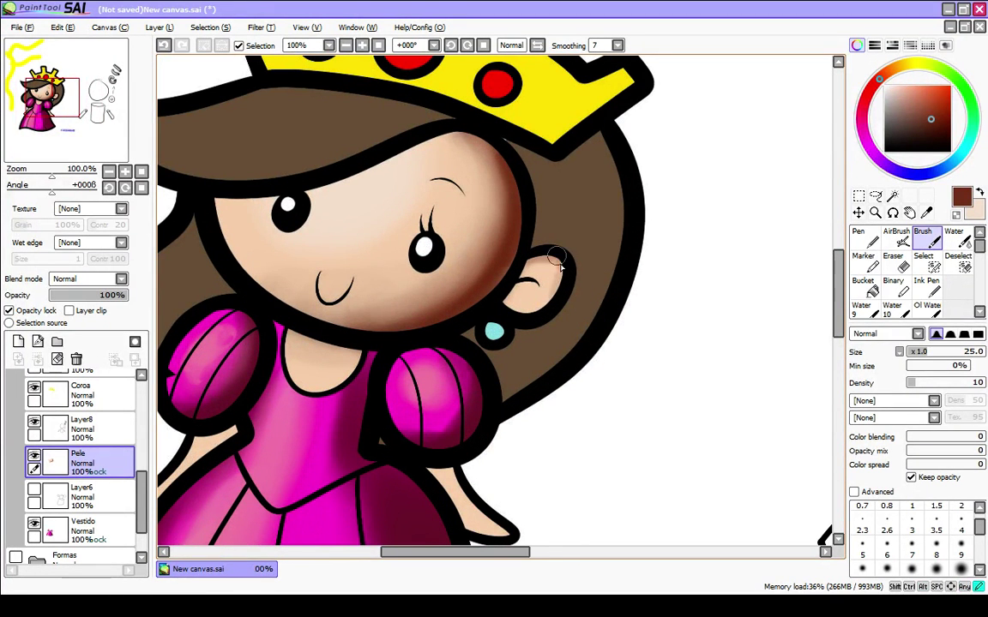
{"action": "mouse_move", "coordinate": [557, 255]}
{"action": "left_mouse_down"}
{"action": "mouse_move", "coordinate": [540, 307]}
{"action": "mouse_move", "coordinate": [565, 286]}
{"action": "mouse_move", "coordinate": [522, 298]}
{"action": "mouse_move", "coordinate": [547, 252]}
{"action": "mouse_move", "coordinate": [536, 312]}
{"action": "mouse_move", "coordinate": [565, 301]}
{"action": "mouse_move", "coordinate": [504, 302]}
{"action": "mouse_move", "coordinate": [556, 298]}
{"action": "mouse_move", "coordinate": [524, 286]}
{"action": "left_mouse_up"}
{"action": "key", "text": "4"}
{"action": "key", "text": "2"}
{"action": "key", "text": "ctrl+z"}
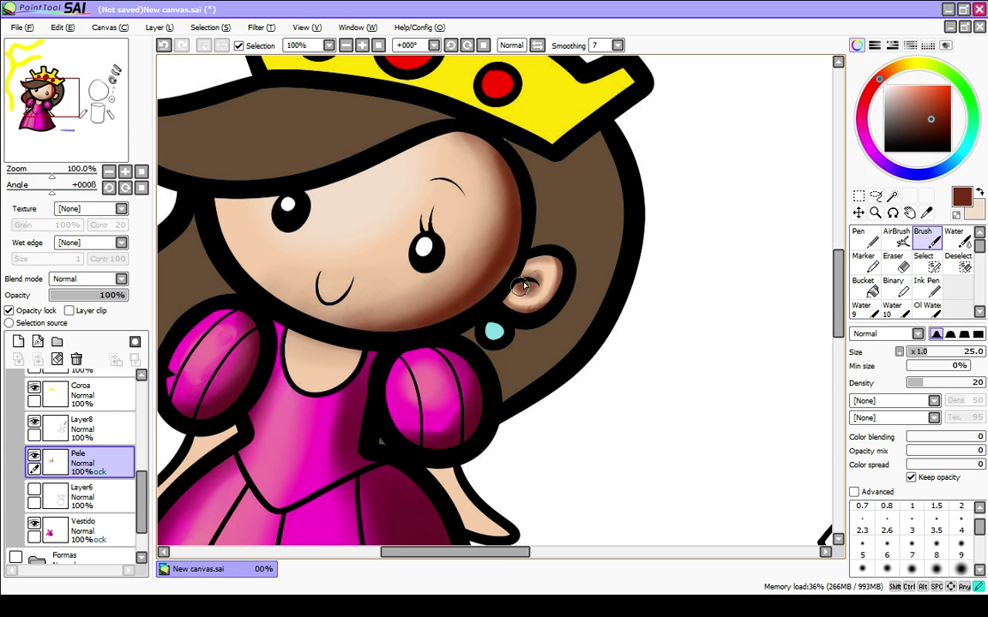
Step: Switch to the pale skin tone and add fine highlights inside the ear at Brush size 12 and density 40
{"action": "key", "text": "x"}
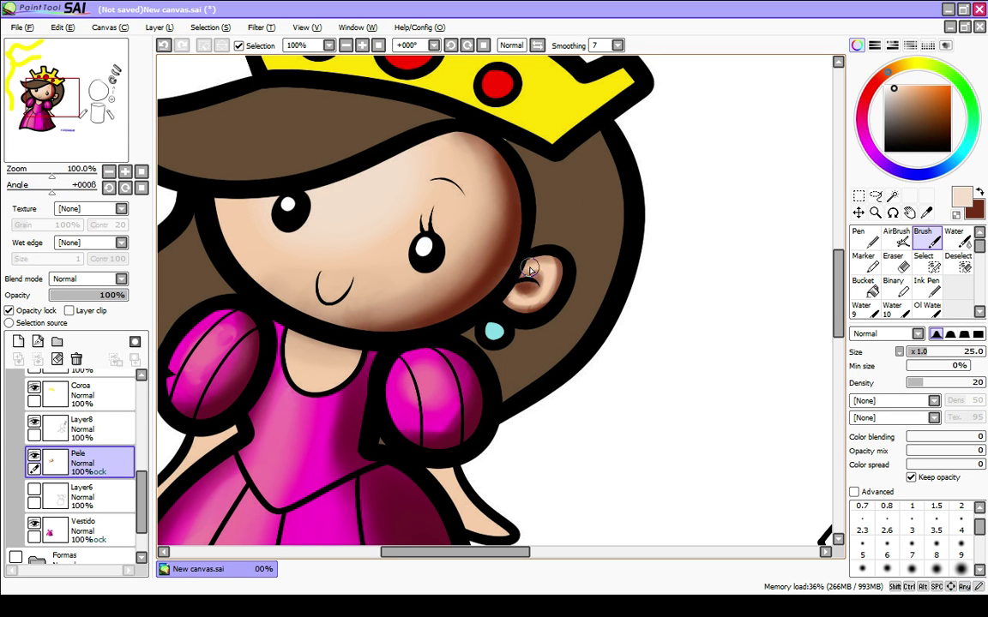
{"action": "key", "text": "bracketleft"}
{"action": "key", "text": "bracketleft"}
{"action": "key", "text": "bracketleft"}
{"action": "key", "text": "bracketleft"}
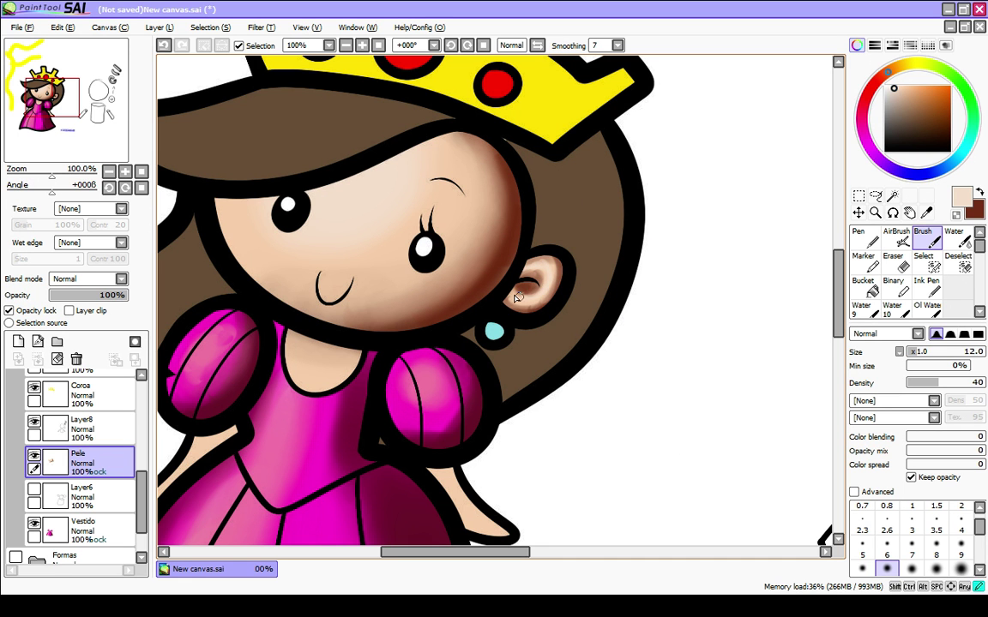
{"action": "left_click_drag", "start_coordinate": [546, 289], "coordinate": [538, 294]}
{"action": "key", "text": "ctrl+z"}
Step: Sample the peach tone from the cheek and blend the ear's shading at Brush size 20 and density 10
{"action": "left_click", "coordinate": [397, 277], "text": "alt"}
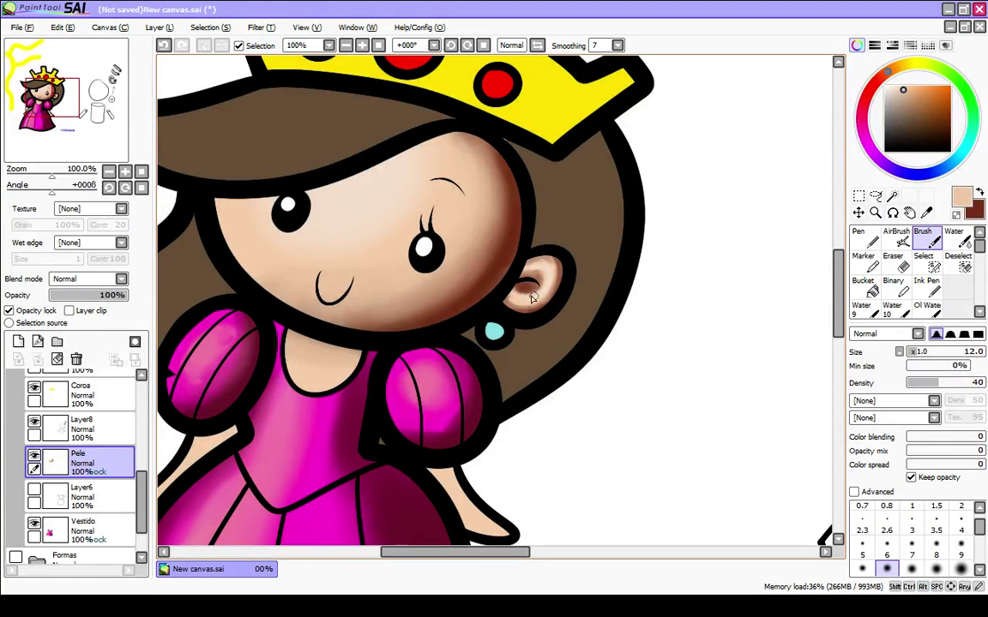
{"action": "key", "text": "bracketright"}
{"action": "key", "text": "bracketright"}
{"action": "key", "text": "bracketright"}
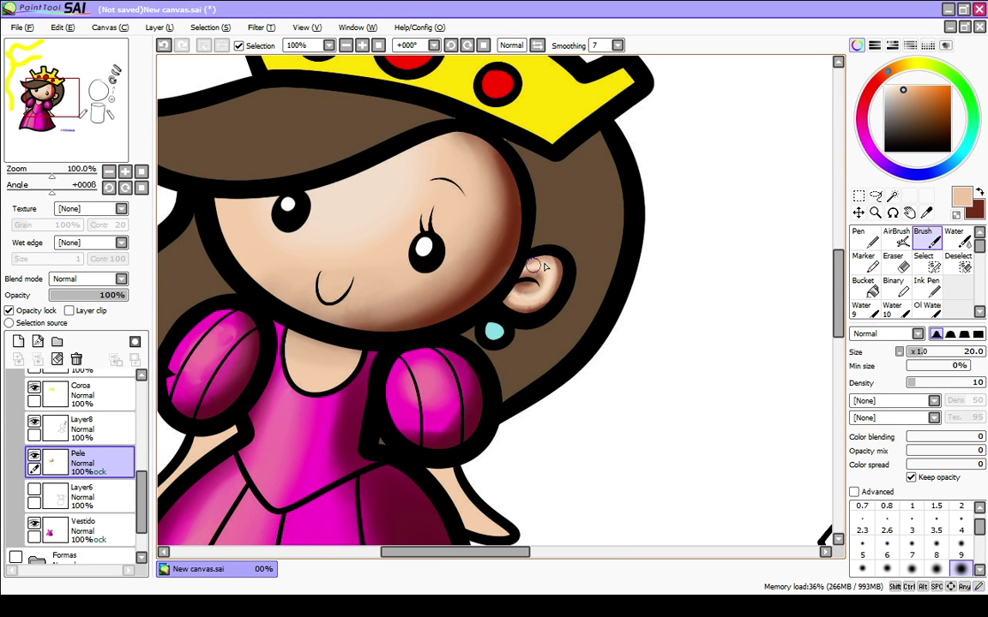
{"action": "key", "text": "Home"}
{"action": "key", "text": "Page_Up"}
{"action": "key", "text": "Page_Up"}
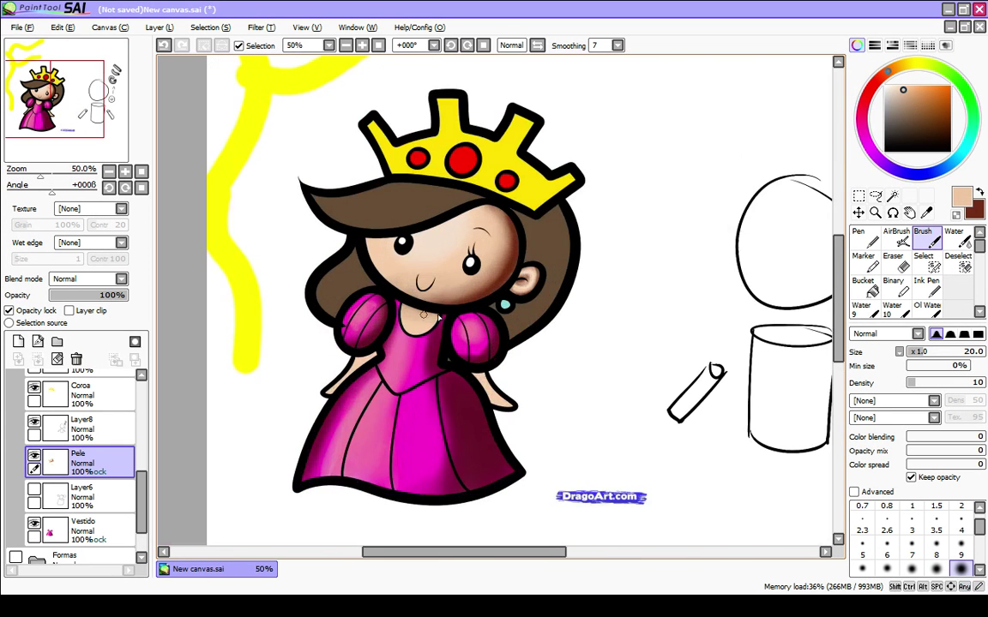
Step: Sample the face's dark reddish-brown shadow and darken the ear's lower part at Brush size 60 and density 10
{"action": "scroll", "coordinate": [476, 304], "scroll_direction": "up", "scroll_amount": 1}
{"action": "left_click", "coordinate": [482, 297], "text": "alt"}
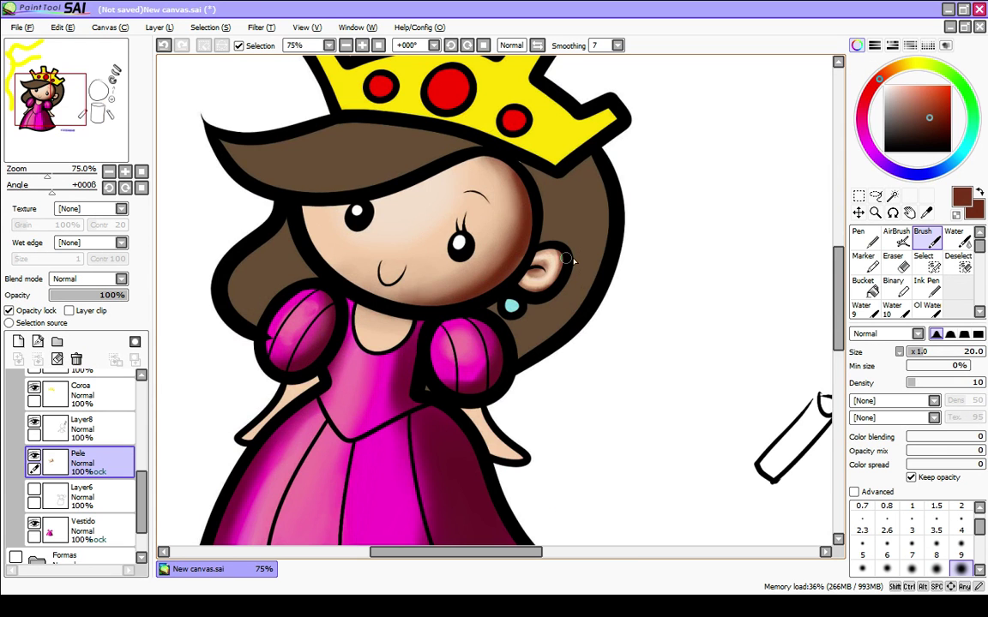
{"action": "key", "text": "]"}
{"action": "key", "text": "]"}
{"action": "key", "text": "]"}
{"action": "key", "text": "]"}
{"action": "key", "text": "]"}
{"action": "key", "text": "]"}
{"action": "mouse_move", "coordinate": [520, 283]}
{"action": "left_mouse_down"}
{"action": "mouse_move", "coordinate": [555, 283]}
{"action": "mouse_move", "coordinate": [526, 294]}
{"action": "mouse_move", "coordinate": [538, 288]}
{"action": "mouse_move", "coordinate": [520, 287]}
{"action": "mouse_move", "coordinate": [538, 280]}
{"action": "mouse_move", "coordinate": [518, 284]}
{"action": "mouse_move", "coordinate": [547, 255]}
{"action": "left_mouse_up"}
{"action": "key", "text": "ctrl+z"}
{"action": "key", "text": "Home"}
{"action": "key", "text": "Page_Up"}
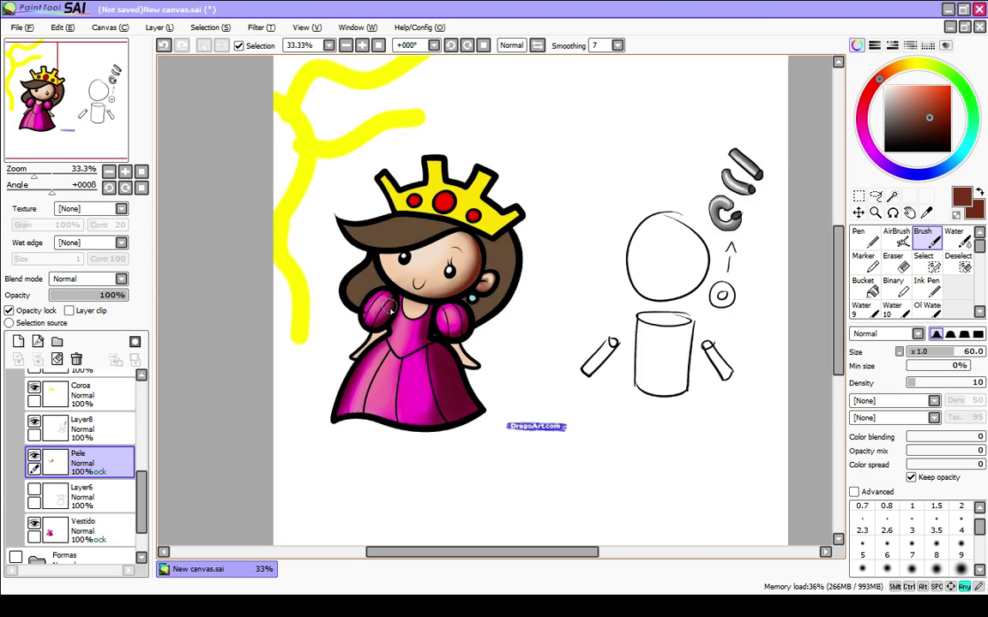
Step: Sample the forehead's pale skin tone, swap back to the dark reddish brown and shade the arms at Brush size 16 and density 40
{"action": "scroll", "coordinate": [375, 330], "scroll_direction": "up", "scroll_amount": 1}
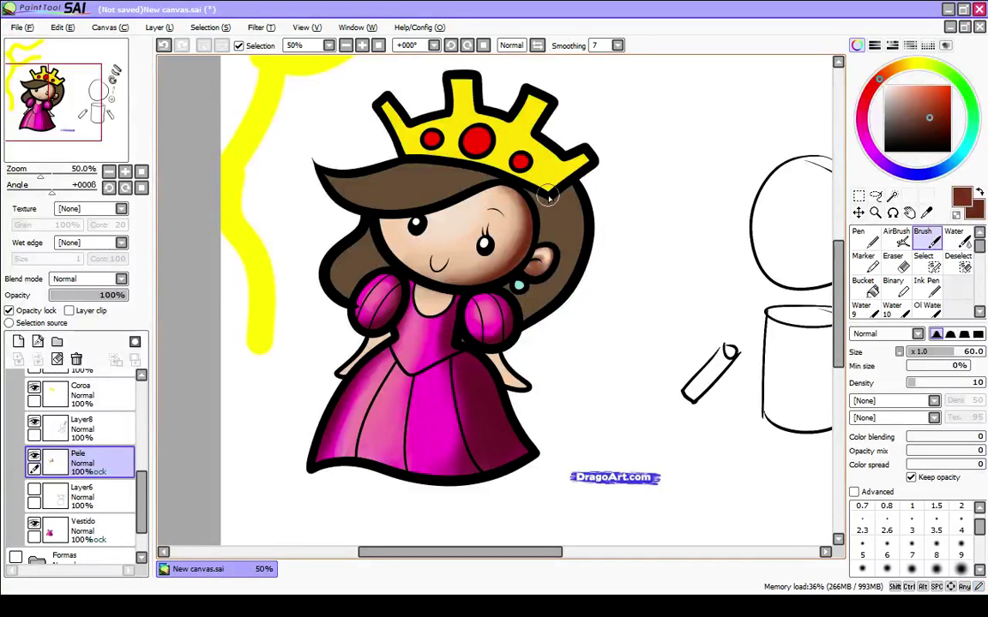
{"action": "left_click", "coordinate": [410, 206], "text": "alt"}
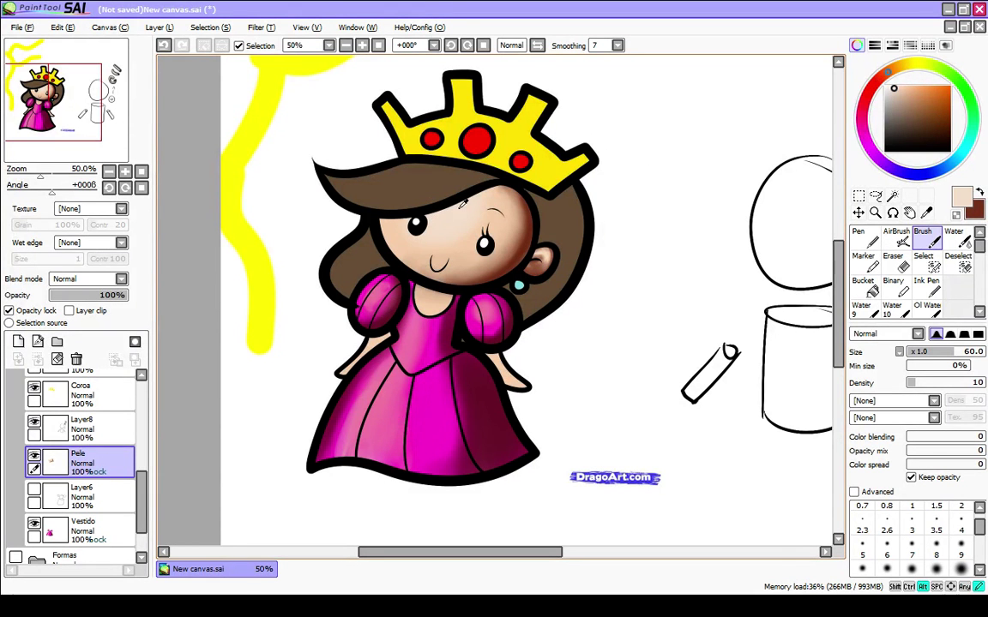
{"action": "scroll", "coordinate": [367, 324], "scroll_direction": "up", "scroll_amount": 2}
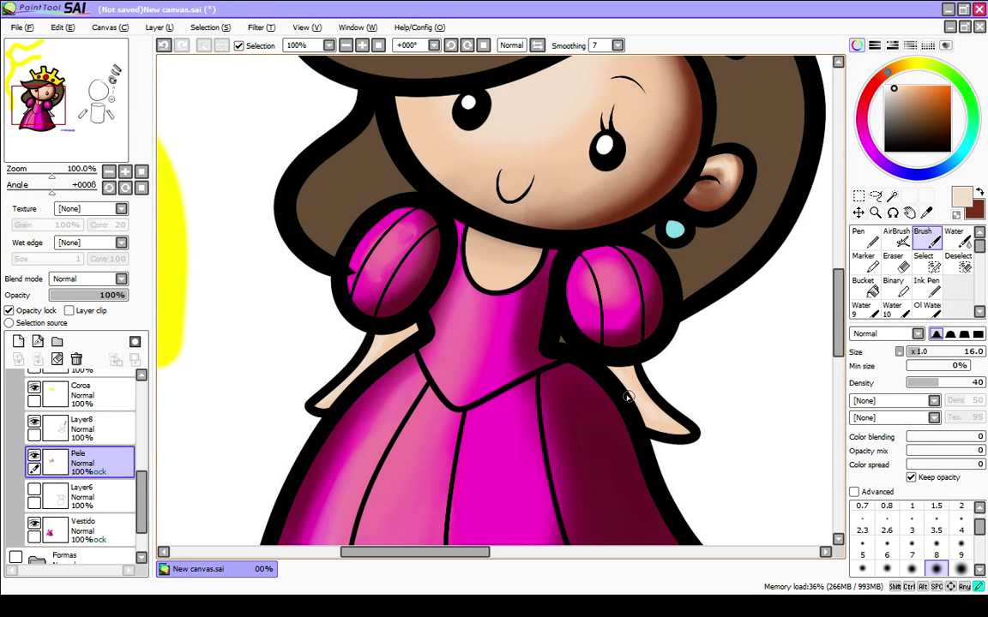
{"action": "key", "text": "x"}
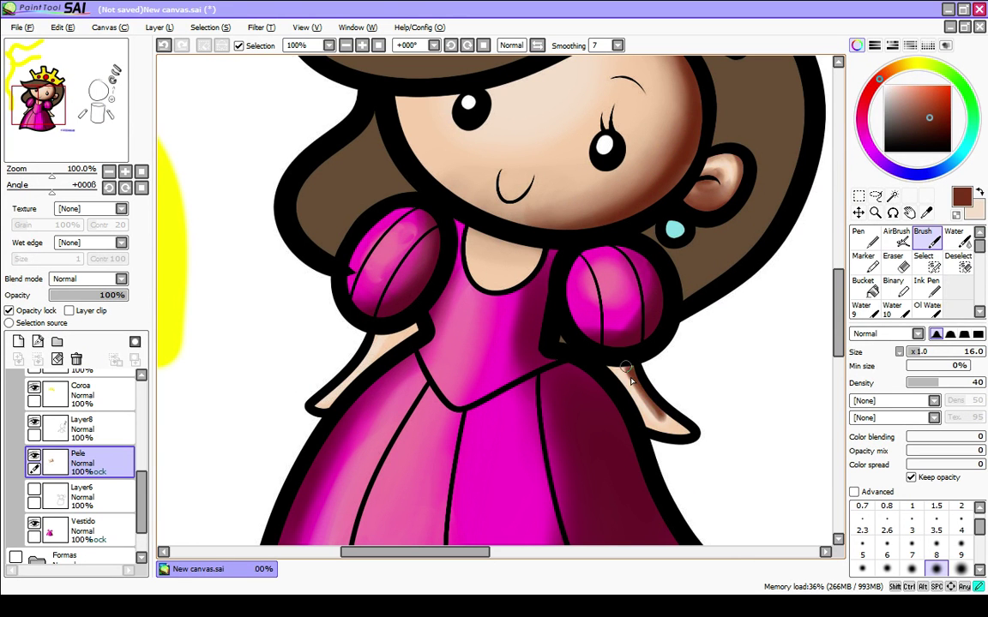
Step: Shade the neck's ear side with the dark reddish brown at density 40, enlarging the Brush to size 35 and then 60
{"action": "key", "text": "bracketright"}
{"action": "key", "text": "bracketright"}
{"action": "key", "text": "bracketright"}
{"action": "key", "text": "bracketright"}
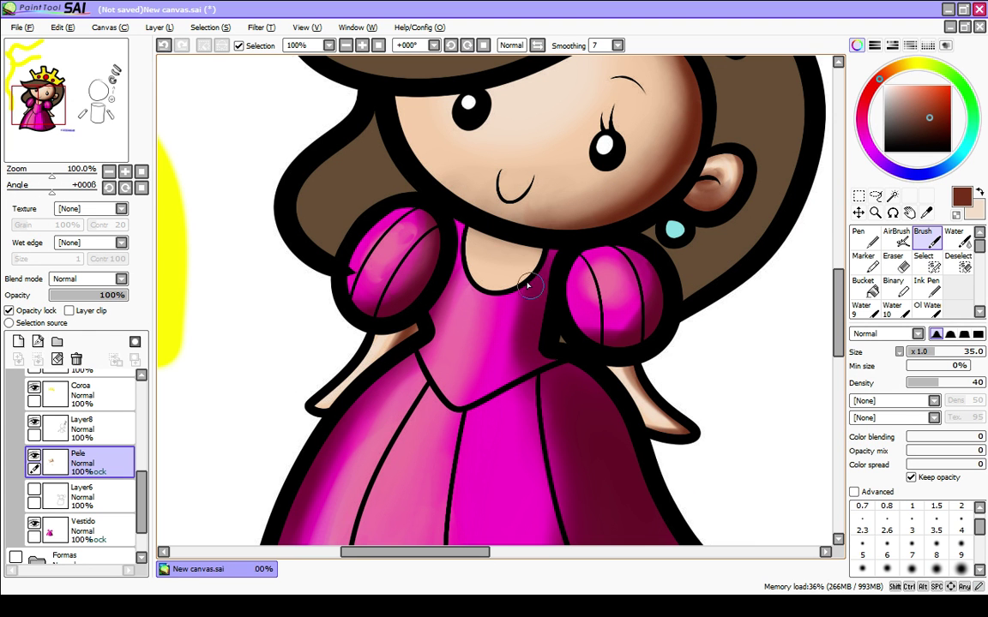
{"action": "key", "text": "bracketright"}
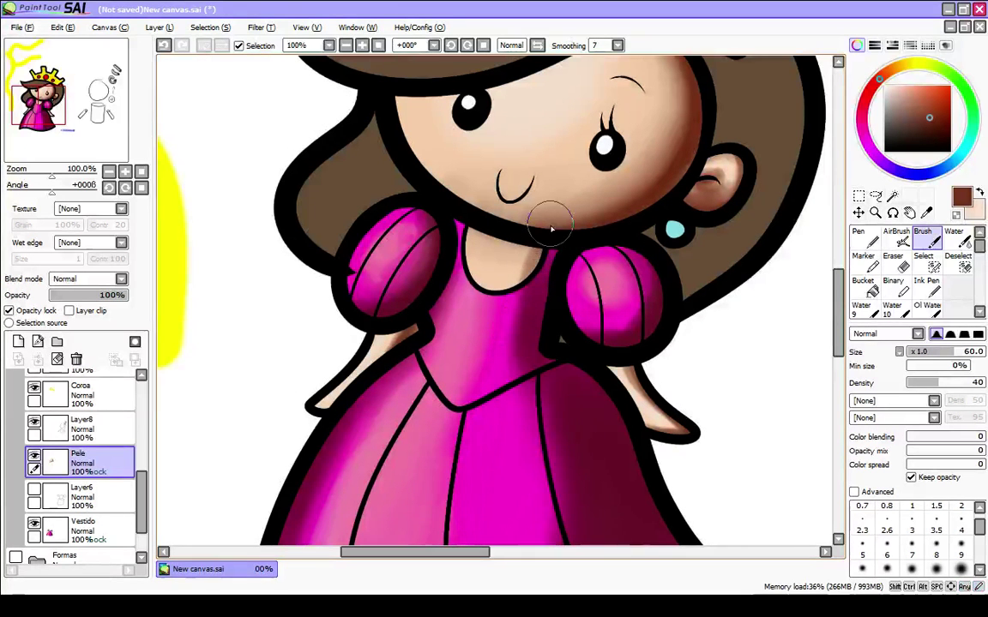
{"action": "key", "text": "bracketright"}
{"action": "key", "text": "bracketright"}
{"action": "key", "text": "bracketright"}
Step: Lighten the neck's lit side with the pale skin tone at Brush size 60, using densities 40 and 10
{"action": "left_click", "coordinate": [509, 246], "text": "alt"}
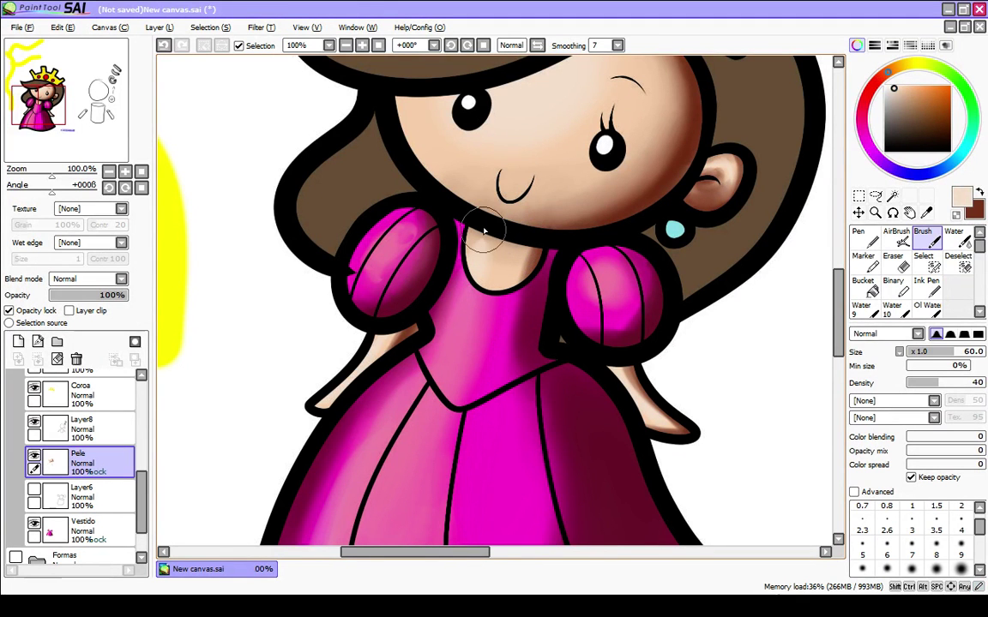
{"action": "left_click_drag", "start_coordinate": [489, 225], "coordinate": [476, 298]}
{"action": "left_click_drag", "start_coordinate": [486, 245], "coordinate": [465, 336]}
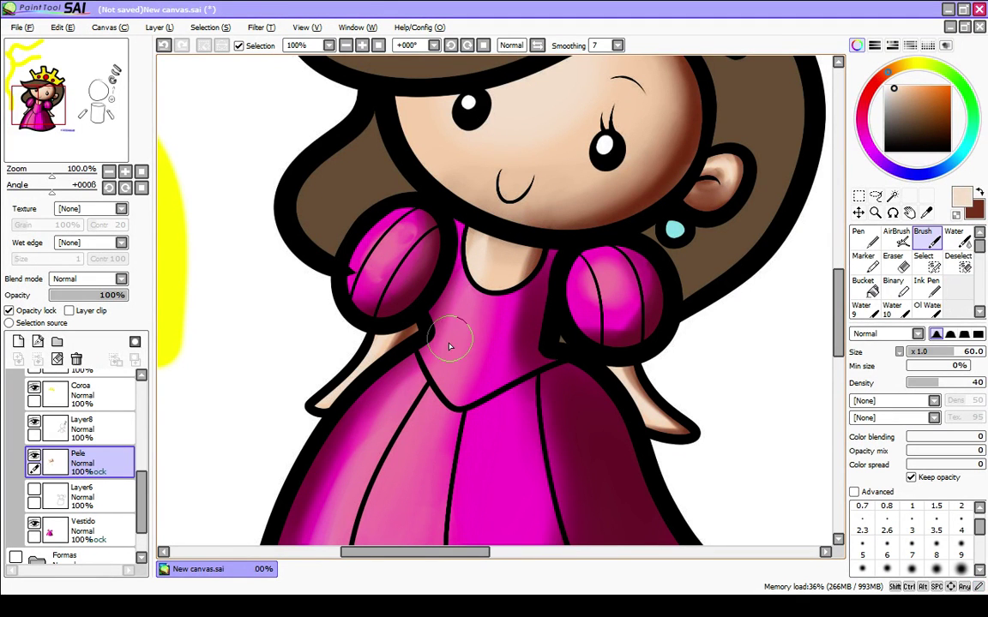
{"action": "key", "text": "1"}
{"action": "left_click_drag", "start_coordinate": [492, 234], "coordinate": [444, 348]}
{"action": "scroll", "coordinate": [444, 348], "scroll_direction": "down", "scroll_amount": 3}
{"action": "scroll", "coordinate": [382, 326], "scroll_direction": "up", "scroll_amount": 2}
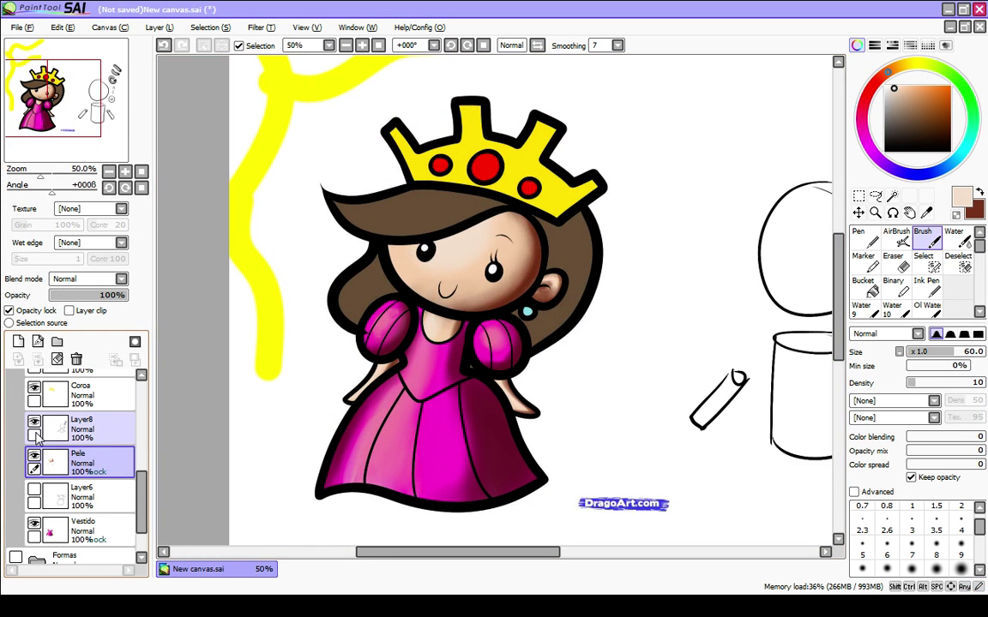
Step: Delete Layer8 and show the crown form sketch on Layer9, making Coroa the active layer
{"action": "left_click", "coordinate": [74, 424]}
{"action": "left_click", "coordinate": [75, 359]}
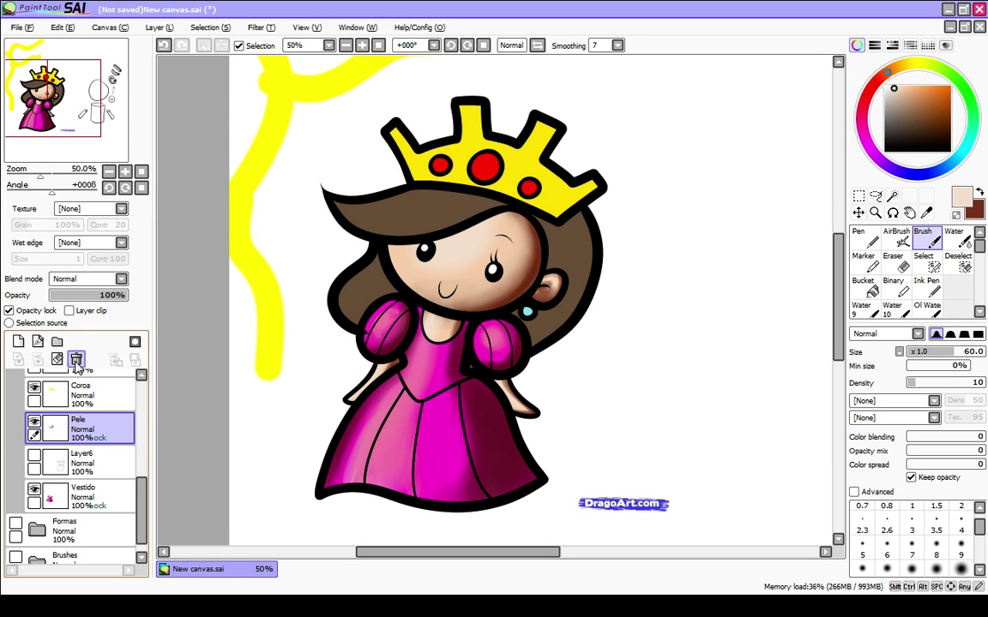
{"action": "left_click", "coordinate": [90, 396]}
{"action": "scroll", "coordinate": [466, 211], "scroll_direction": "down", "scroll_amount": 2}
{"action": "scroll", "coordinate": [466, 211], "scroll_direction": "up", "scroll_amount": 1}
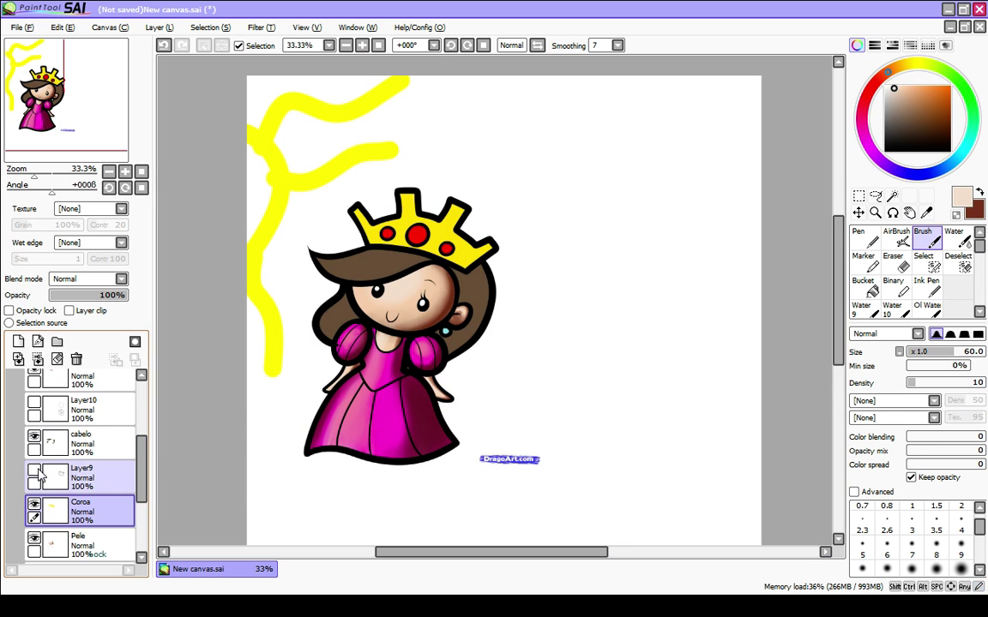
{"action": "left_click", "coordinate": [34, 471]}
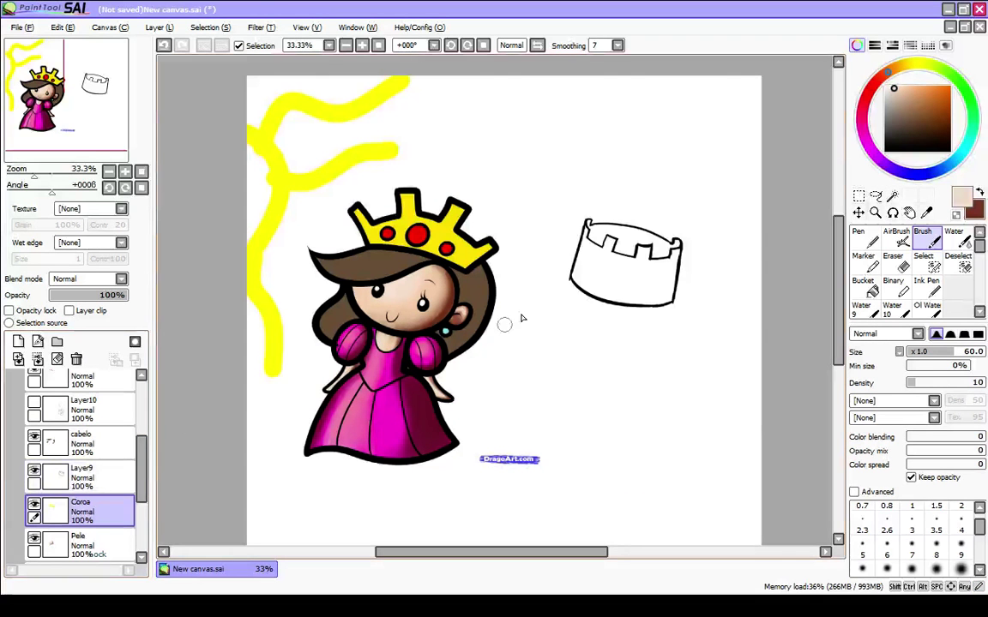
Step: Demonstrate the crown's cylindrical form with a Pen arrow and a cylinder sketched at size 8, and undo these strokes
{"action": "key", "text": "n"}
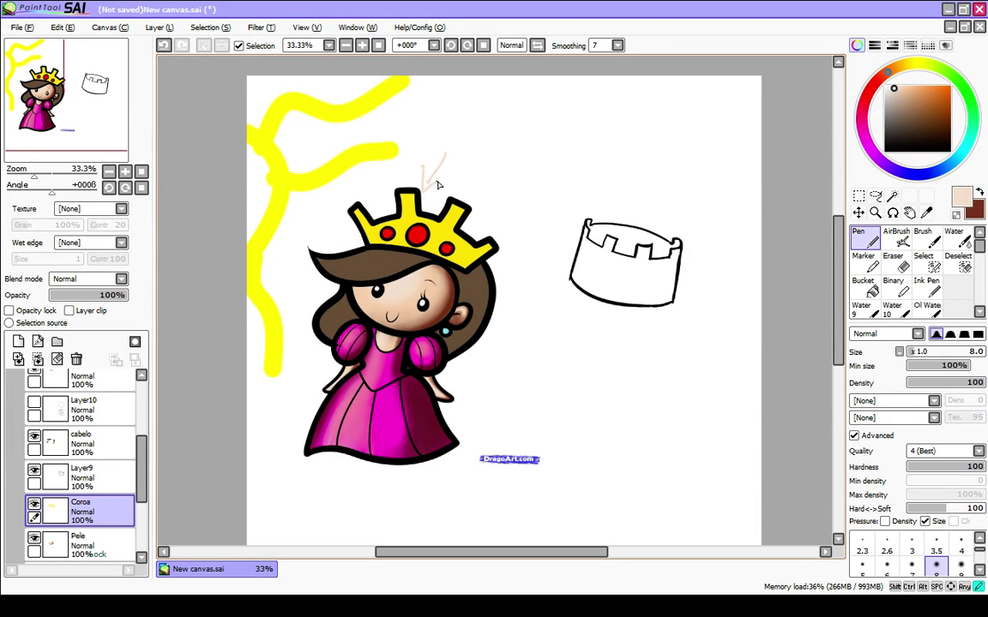
{"action": "key", "text": "ctrl+z"}
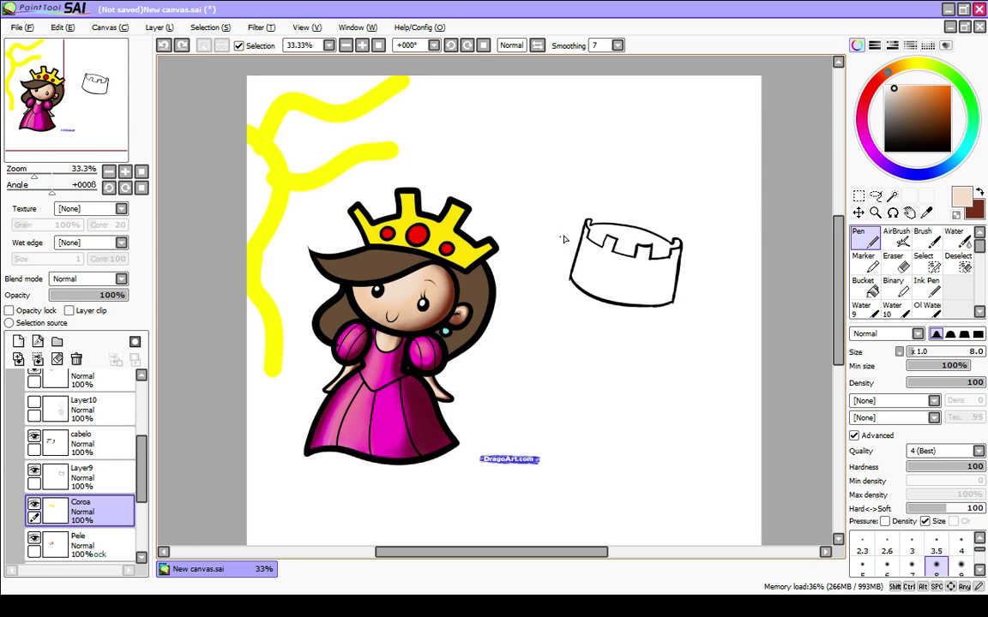
{"action": "left_click_drag", "start_coordinate": [588, 219], "coordinate": [607, 162]}
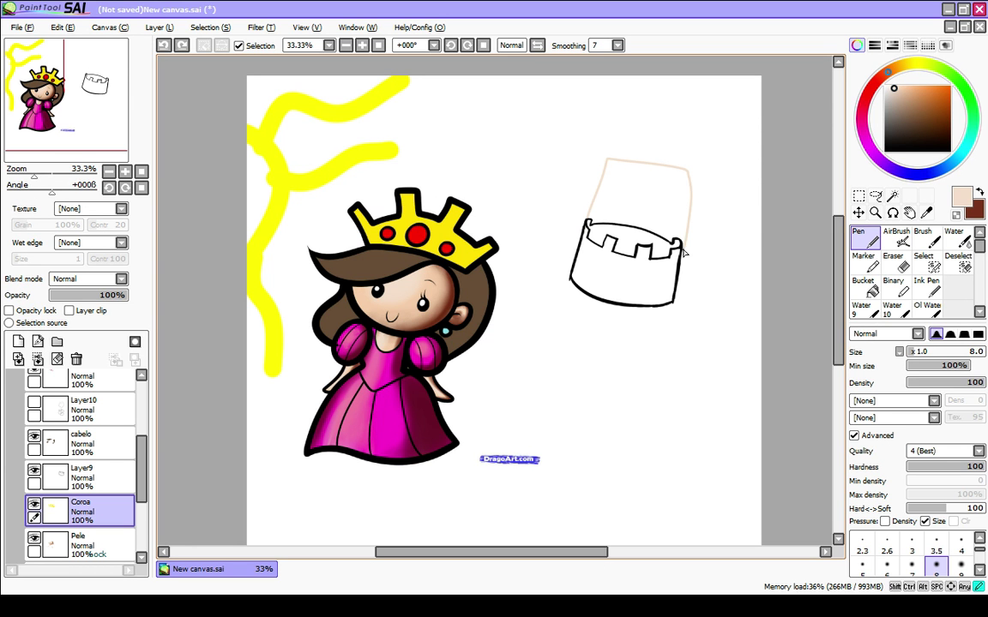
{"action": "mouse_move", "coordinate": [683, 168]}
{"action": "left_mouse_down"}
{"action": "mouse_move", "coordinate": [621, 150]}
{"action": "mouse_move", "coordinate": [602, 162]}
{"action": "mouse_move", "coordinate": [690, 172]}
{"action": "left_mouse_up"}
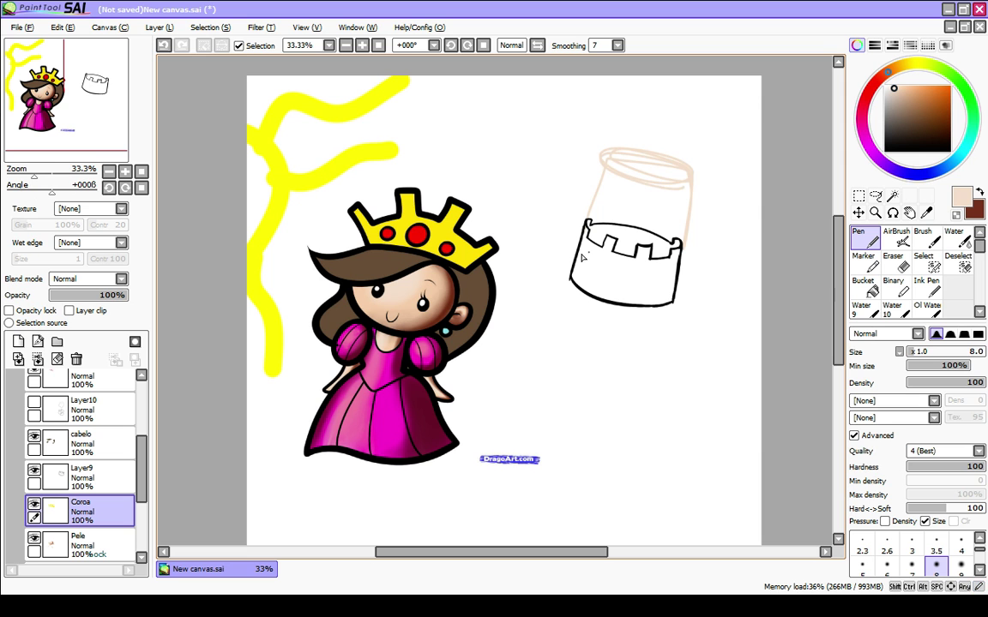
{"action": "key", "text": "ctrl+z"}
{"action": "key", "text": "ctrl+z"}
{"action": "key", "text": "ctrl+z"}
{"action": "key", "text": "ctrl+z"}
{"action": "key", "text": "ctrl+z"}
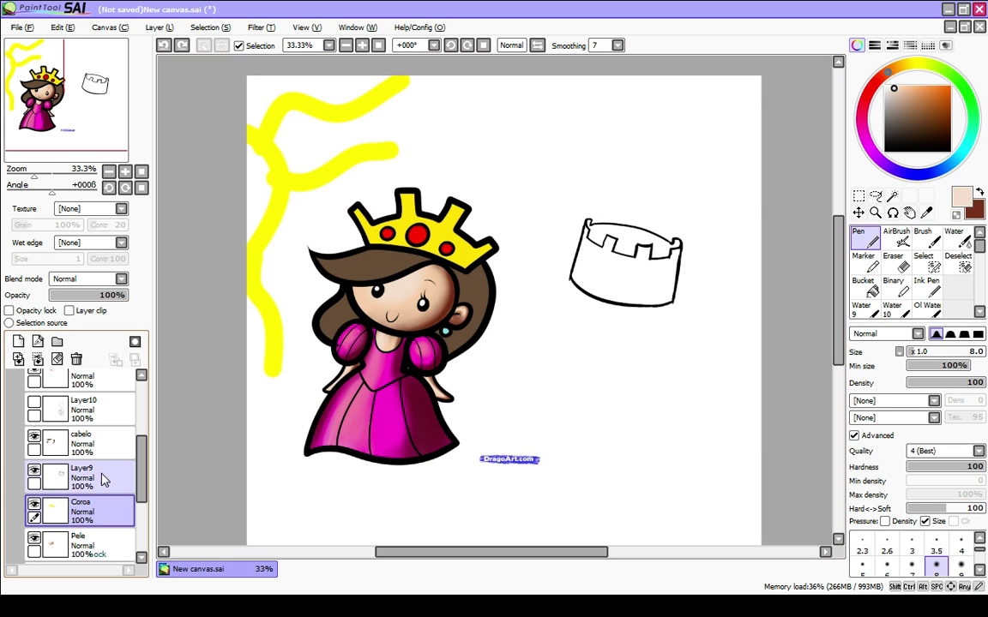
Step: Lock the Coroa layer's opacity, pick white, and try a highlight on the crown at density 20, enlarging the Pen to size 120
{"action": "left_click", "coordinate": [38, 313]}
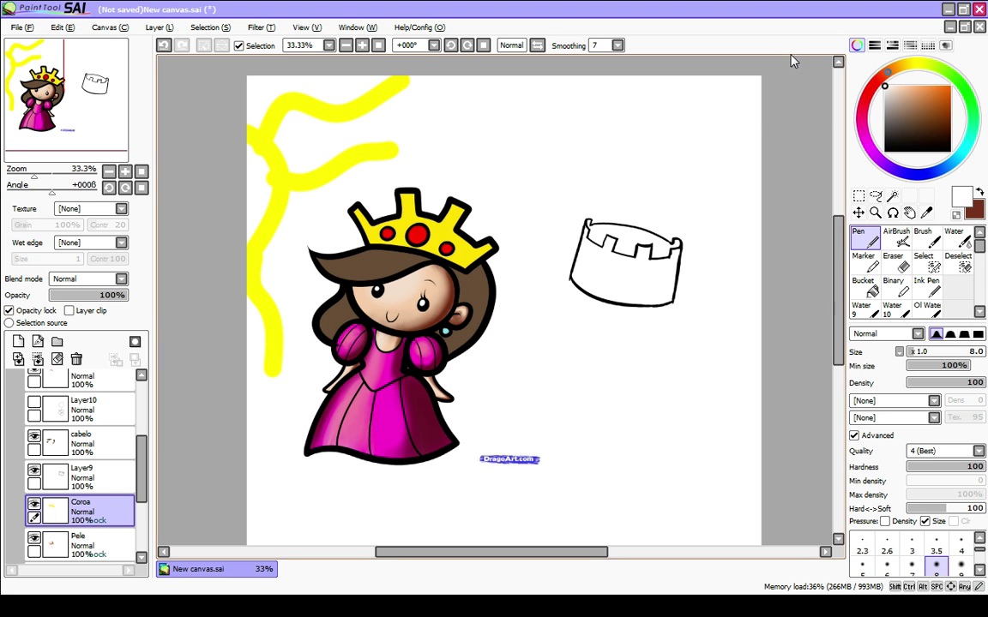
{"action": "scroll", "coordinate": [392, 236], "scroll_direction": "up", "scroll_amount": 1}
{"action": "key", "text": "bracketright"}
{"action": "key", "text": "bracketright"}
{"action": "key", "text": "bracketright"}
{"action": "key", "text": "bracketright"}
{"action": "key", "text": "bracketright"}
{"action": "key", "text": "bracketright"}
{"action": "key", "text": "bracketright"}
{"action": "key", "text": "bracketright"}
{"action": "key", "text": "bracketright"}
{"action": "key", "text": "bracketright"}
{"action": "key", "text": "bracketright"}
{"action": "key", "text": "bracketright"}
{"action": "key", "text": "bracketright"}
{"action": "key", "text": "bracketright"}
{"action": "key", "text": "bracketright"}
{"action": "key", "text": "bracketright"}
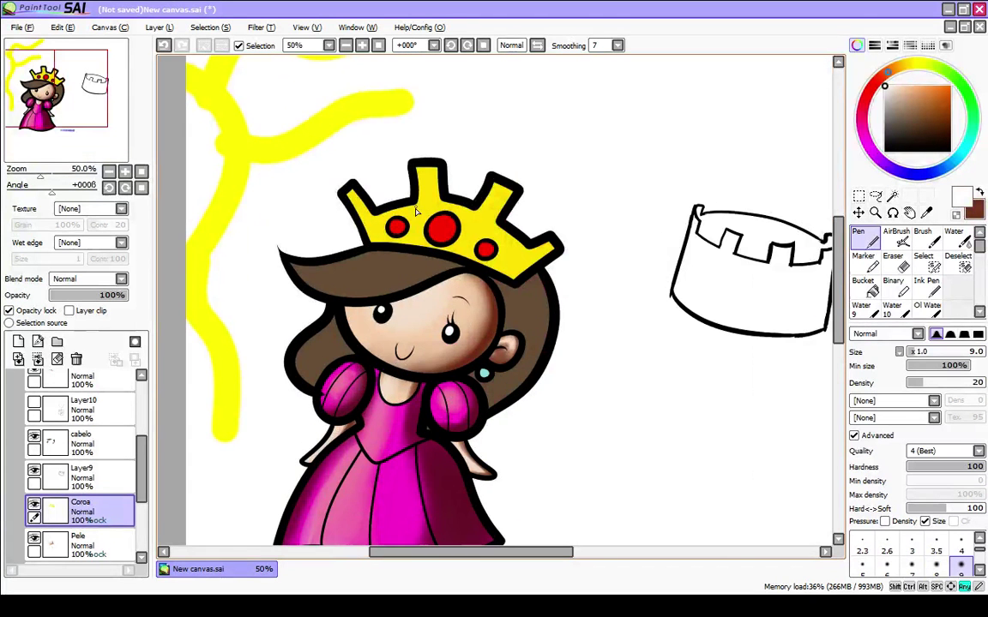
{"action": "left_click_drag", "start_coordinate": [418, 213], "coordinate": [421, 226]}
{"action": "key", "text": "ctrl+z"}
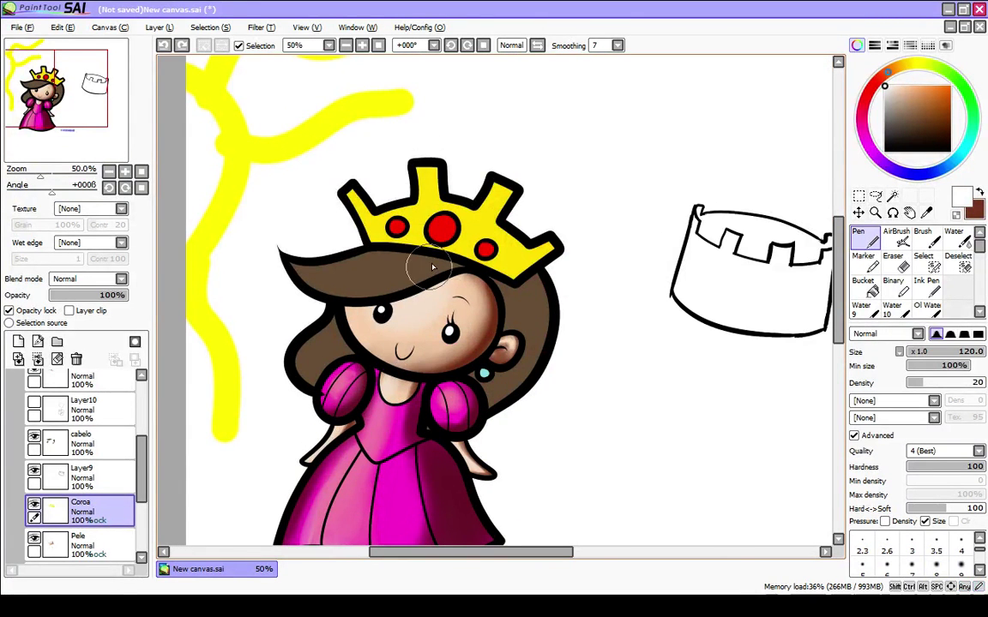
Step: Paint a white vertical highlight down the crown beside its central jewel with the Pen at size 120 and density 60
{"action": "key", "text": "6"}
{"action": "left_click_drag", "start_coordinate": [439, 141], "coordinate": [430, 300]}
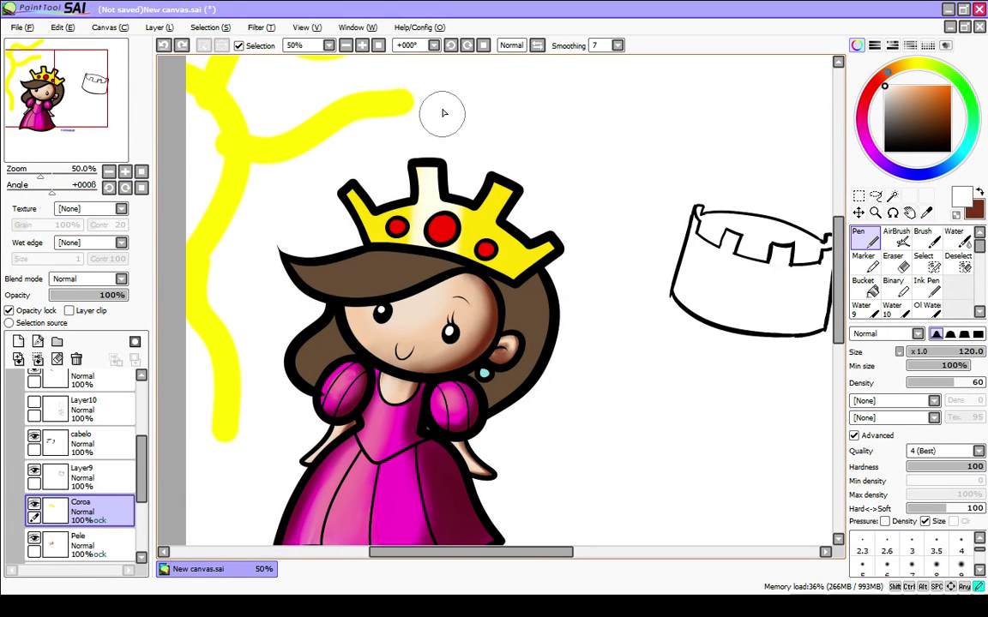
{"action": "key", "text": "ctrl+z"}
{"action": "left_click_drag", "start_coordinate": [422, 129], "coordinate": [408, 309]}
{"action": "left_click_drag", "start_coordinate": [426, 163], "coordinate": [423, 327]}
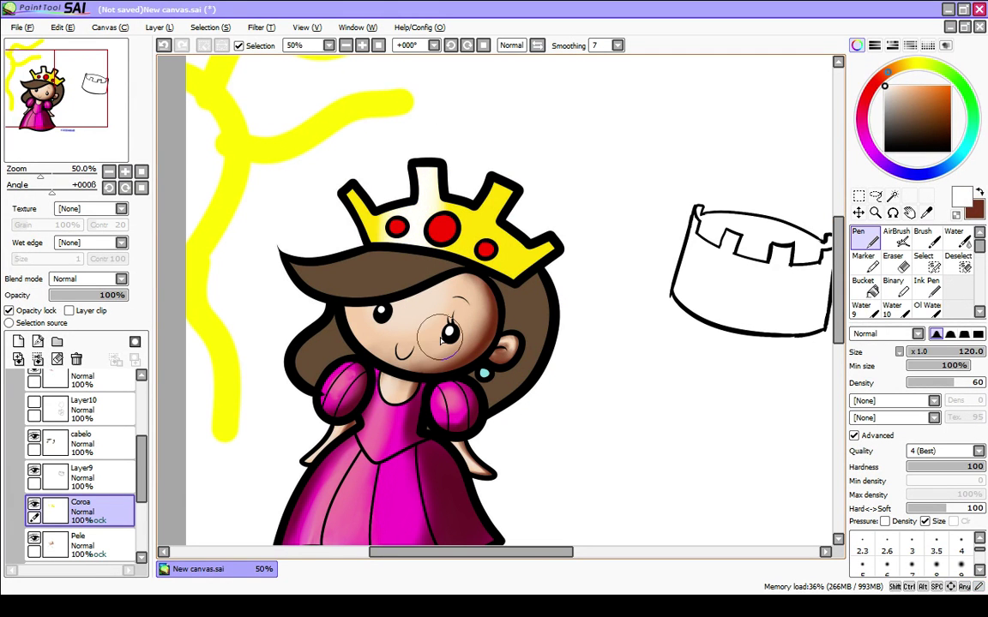
Step: Shade both side ends of the crown in dark brown at density 60, reducing the Pen to size 80, and sample the crown's yellow
{"action": "left_click_drag", "start_coordinate": [927, 129], "coordinate": [891, 140]}
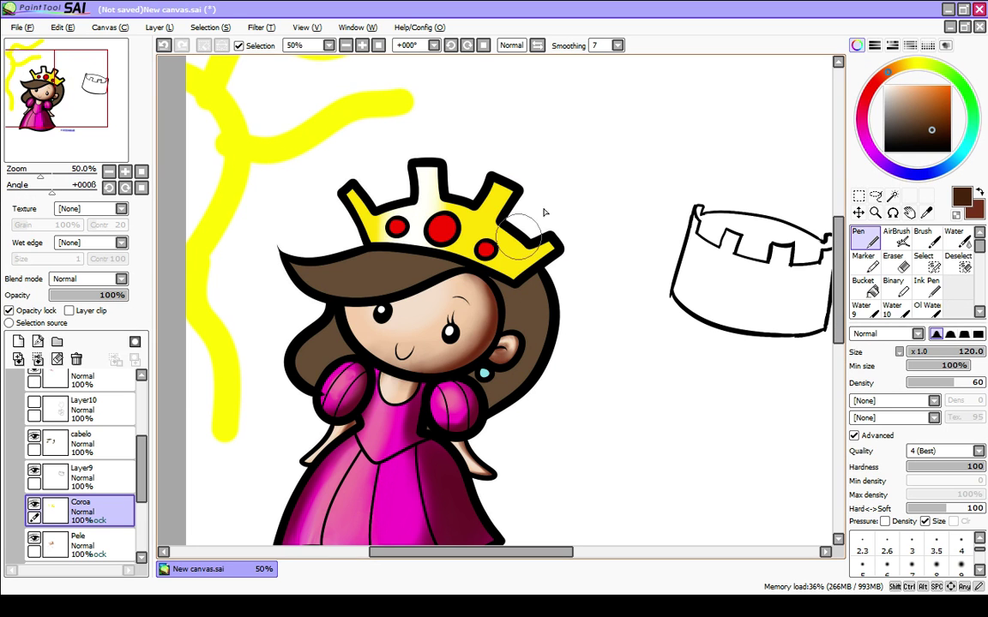
{"action": "left_click_drag", "start_coordinate": [485, 179], "coordinate": [456, 308]}
{"action": "mouse_move", "coordinate": [535, 144]}
{"action": "left_mouse_down"}
{"action": "mouse_move", "coordinate": [454, 306]}
{"action": "mouse_move", "coordinate": [529, 209]}
{"action": "mouse_move", "coordinate": [512, 234]}
{"action": "mouse_move", "coordinate": [440, 233]}
{"action": "left_mouse_up"}
{"action": "key", "text": "ctrl+z"}
{"action": "key", "text": "ctrl+z"}
{"action": "key", "text": "bracketleft"}
{"action": "key", "text": "bracketleft"}
{"action": "mouse_move", "coordinate": [331, 177]}
{"action": "left_mouse_down"}
{"action": "mouse_move", "coordinate": [361, 261]}
{"action": "mouse_move", "coordinate": [375, 270]}
{"action": "left_mouse_up"}
{"action": "left_click", "coordinate": [471, 230], "text": "alt"}
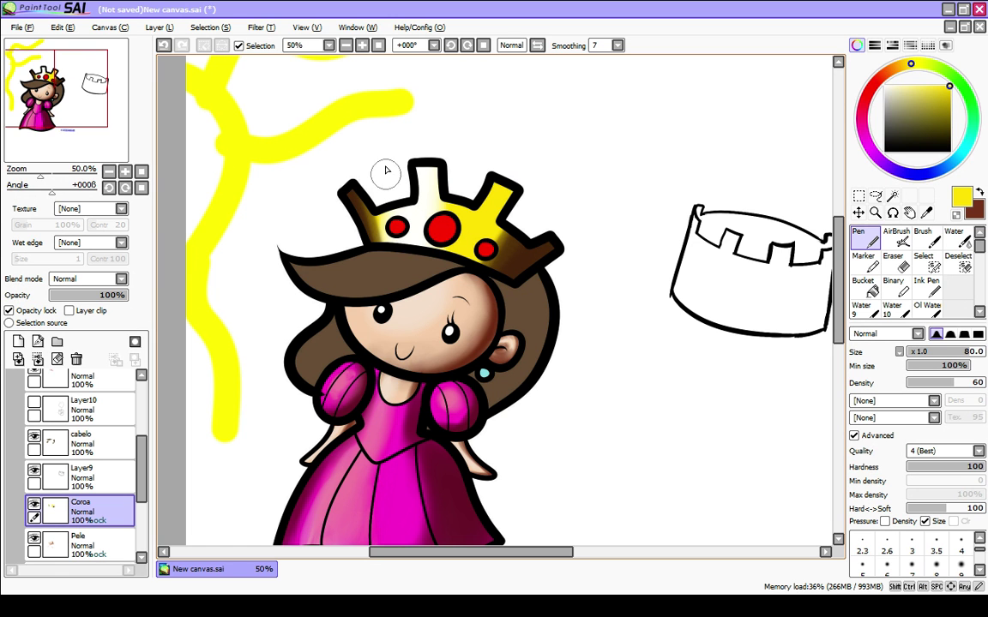
Step: Paint yellow over the crown's band between the central jewel and the left jewel with the Pen at size 60
{"action": "key", "text": "bracketleft"}
{"action": "key", "text": "bracketleft"}
{"action": "mouse_move", "coordinate": [406, 273]}
{"action": "left_mouse_down"}
{"action": "mouse_move", "coordinate": [392, 174]}
{"action": "mouse_move", "coordinate": [398, 214]}
{"action": "left_mouse_up"}
Step: Pick orange and blend it between the crown's yellow and its dark ends at density 10, enlarging the Pen to size 100
{"action": "left_click", "coordinate": [895, 69]}
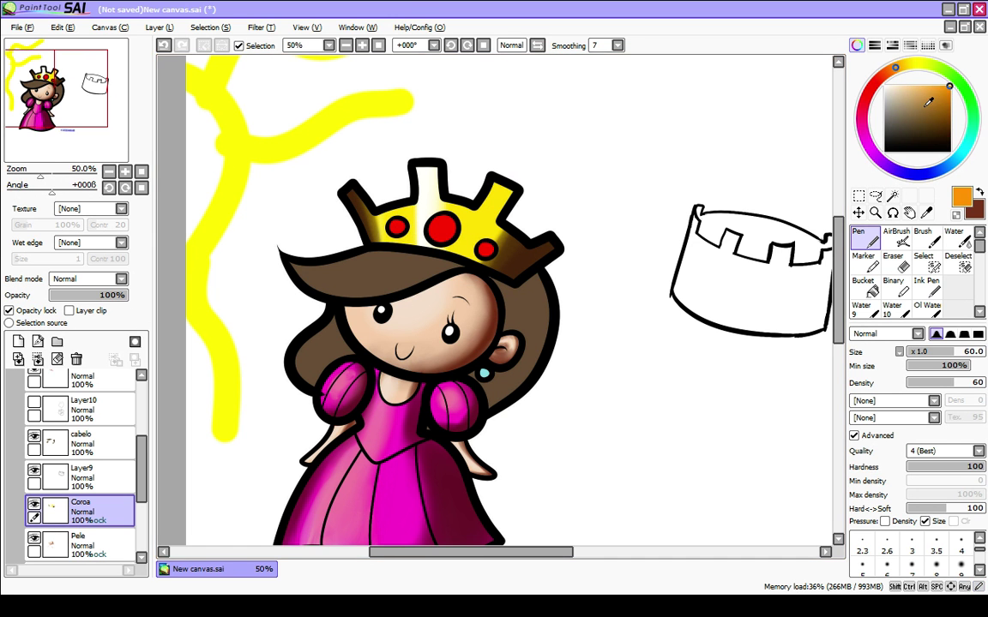
{"action": "key", "text": "1"}
{"action": "mouse_move", "coordinate": [490, 182]}
{"action": "left_mouse_down"}
{"action": "mouse_move", "coordinate": [518, 163]}
{"action": "mouse_move", "coordinate": [498, 215]}
{"action": "left_mouse_up"}
{"action": "key", "text": "ctrl+z"}
{"action": "key", "text": "bracketright"}
{"action": "key", "text": "bracketright"}
{"action": "key", "text": "bracketright"}
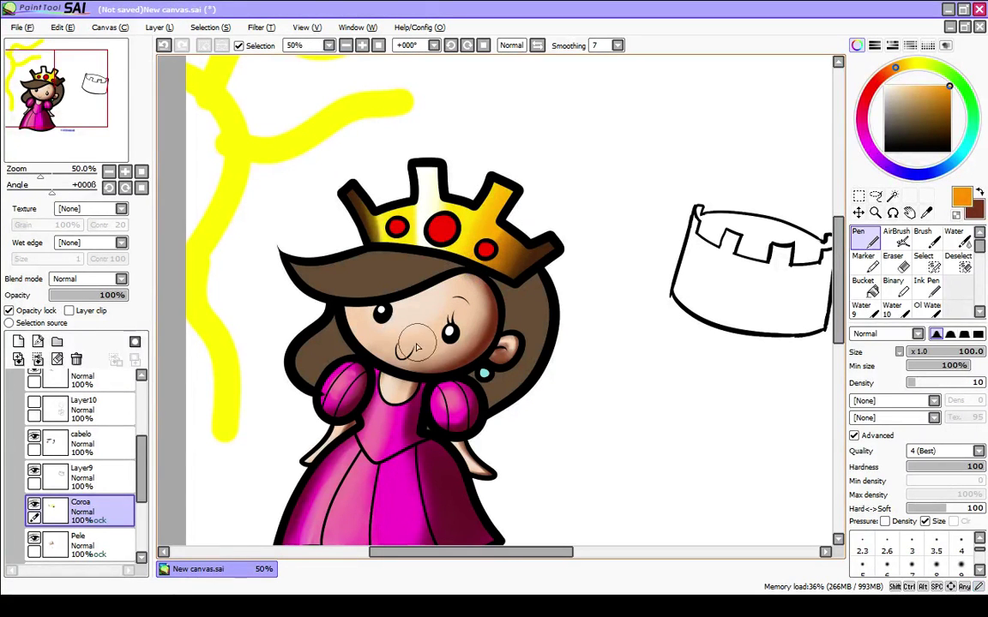
Step: Reduce the Pen to size 50, try orange strokes around the crown's left jewel, and undo them
{"action": "key", "text": "bracketleft"}
{"action": "key", "text": "bracketleft"}
{"action": "key", "text": "bracketleft"}
{"action": "key", "text": "bracketleft"}
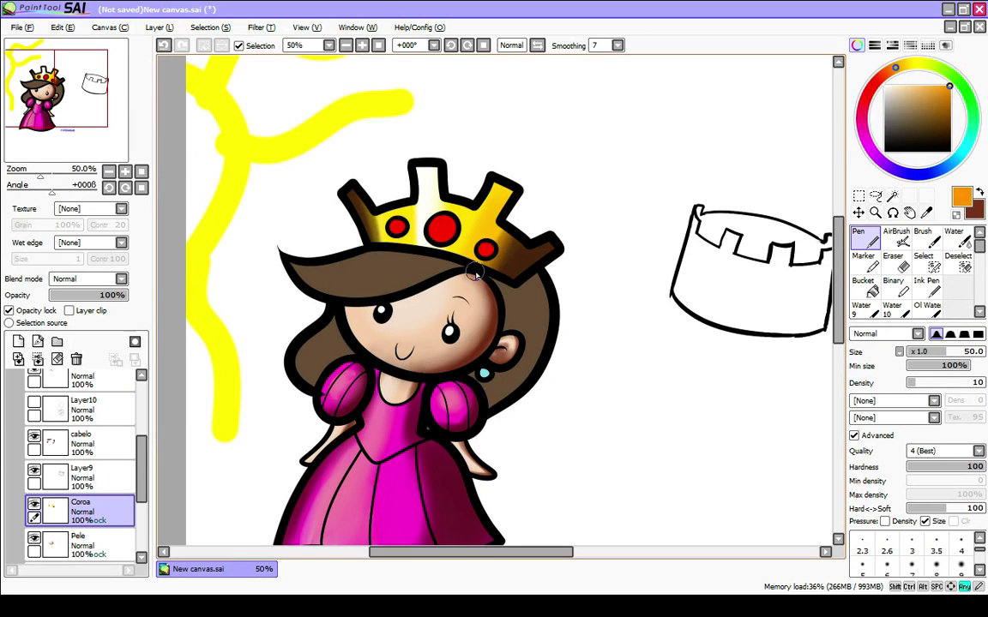
{"action": "mouse_move", "coordinate": [383, 202]}
{"action": "left_mouse_down"}
{"action": "mouse_move", "coordinate": [376, 213]}
{"action": "mouse_move", "coordinate": [387, 232]}
{"action": "mouse_move", "coordinate": [363, 182]}
{"action": "mouse_move", "coordinate": [391, 248]}
{"action": "left_mouse_up"}
{"action": "key", "text": "ctrl+z"}
{"action": "key", "text": "ctrl+z"}
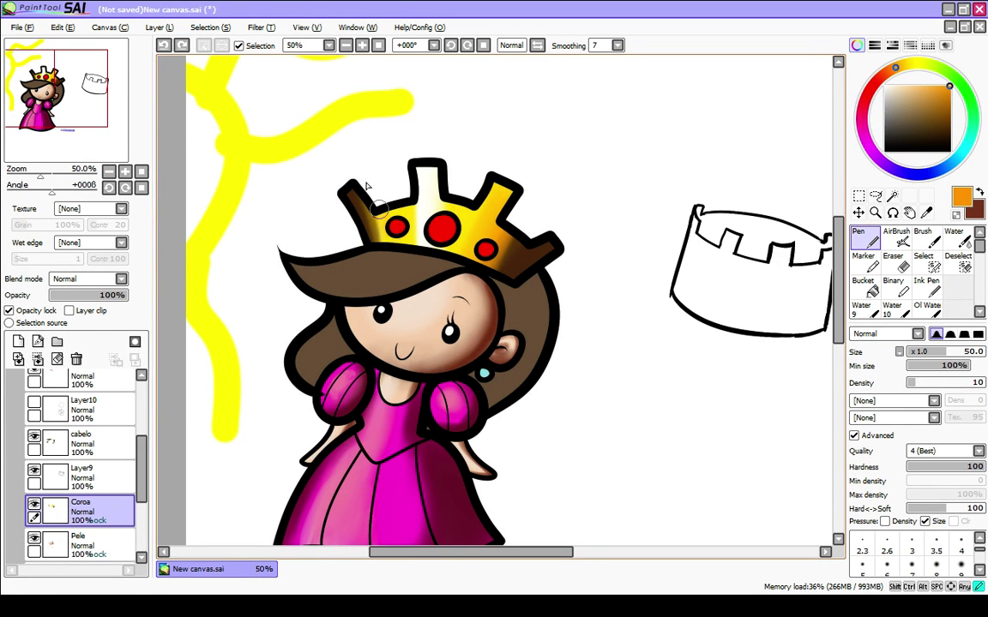
{"action": "key", "text": "ctrl+z"}
Step: Touch up the highlight on the crown's middle spike with white, and soften its right edge with yellow sampled from the crown
{"action": "left_click", "coordinate": [884, 86]}
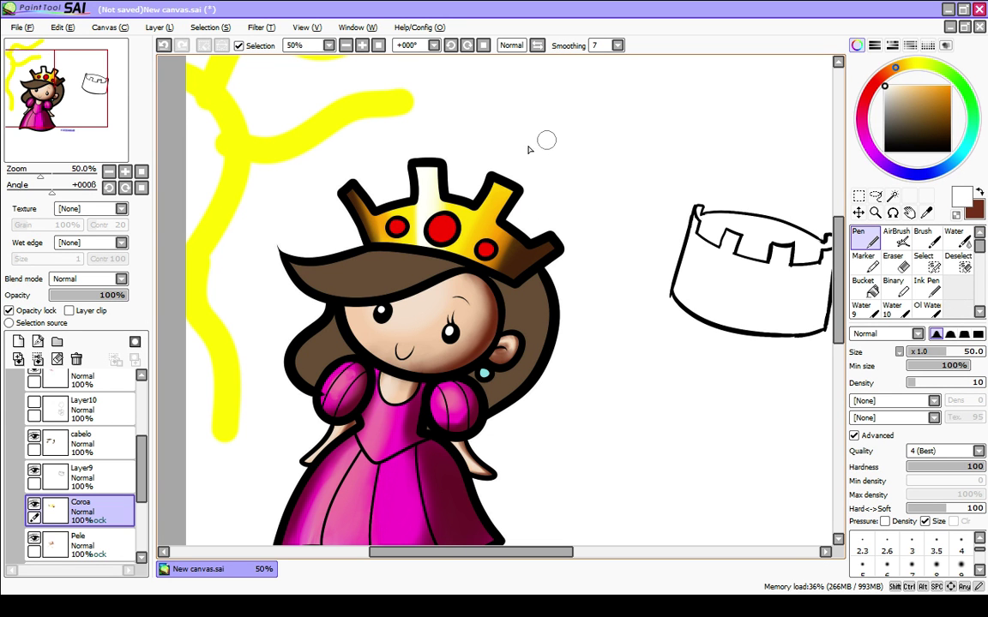
{"action": "left_click_drag", "start_coordinate": [420, 157], "coordinate": [444, 233]}
{"action": "left_click", "coordinate": [455, 211], "text": "alt"}
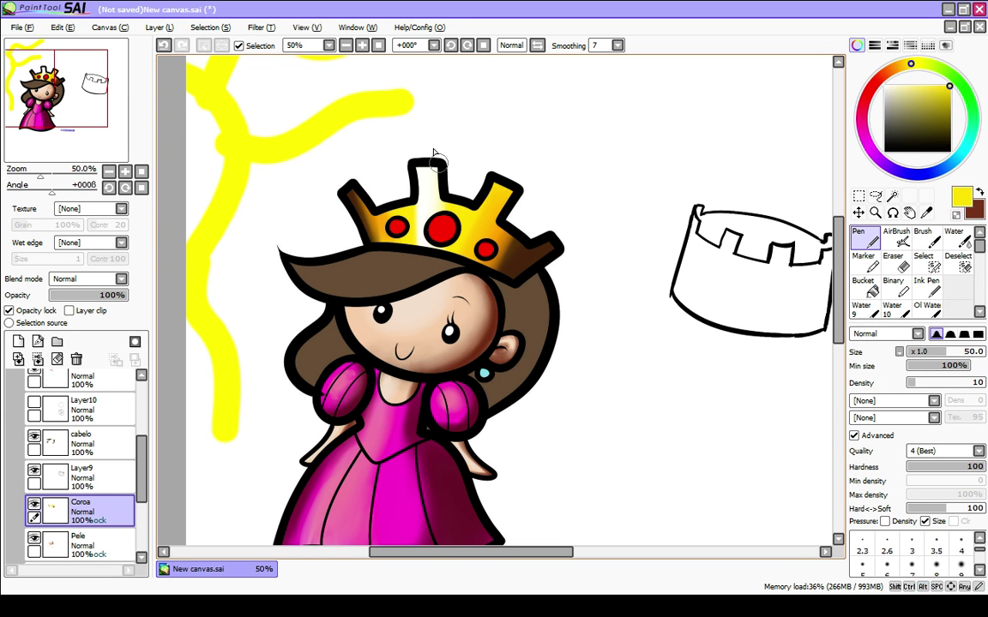
{"action": "left_click_drag", "start_coordinate": [436, 157], "coordinate": [445, 196]}
Step: Delete Layer9 with the crown's cylinder sketch and select the cabelo layer
{"action": "scroll", "coordinate": [429, 206], "scroll_direction": "down", "scroll_amount": 2}
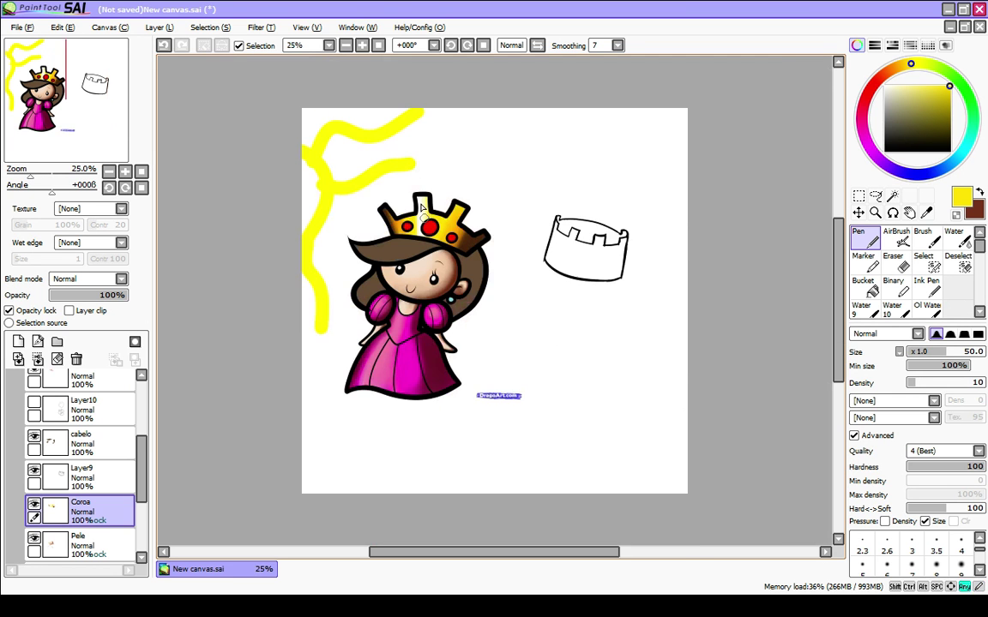
{"action": "scroll", "coordinate": [418, 232], "scroll_direction": "up", "scroll_amount": 1}
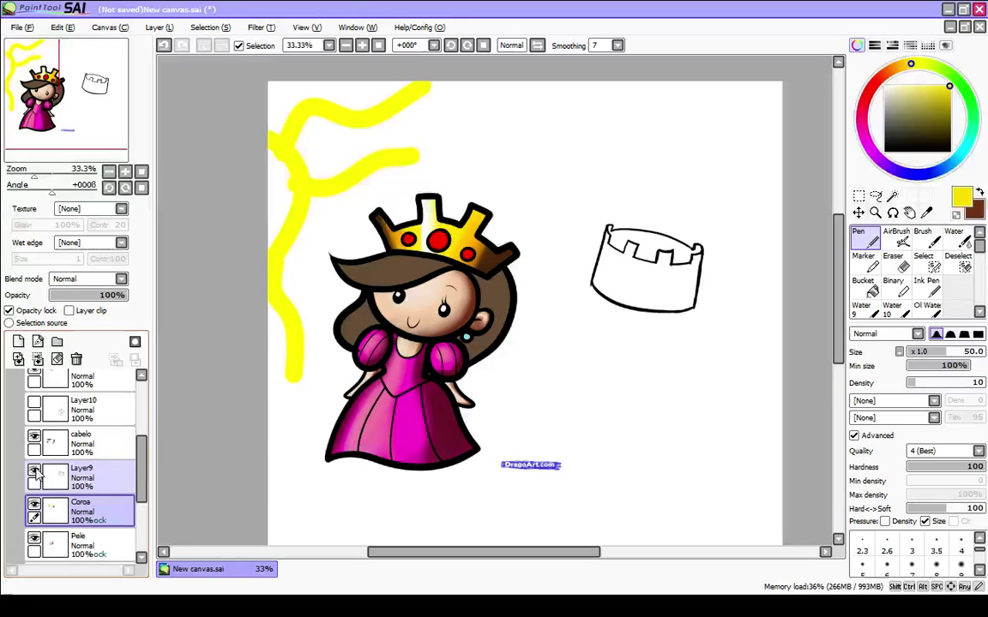
{"action": "left_click", "coordinate": [77, 470]}
{"action": "left_click", "coordinate": [76, 359]}
{"action": "left_click", "coordinate": [84, 437]}
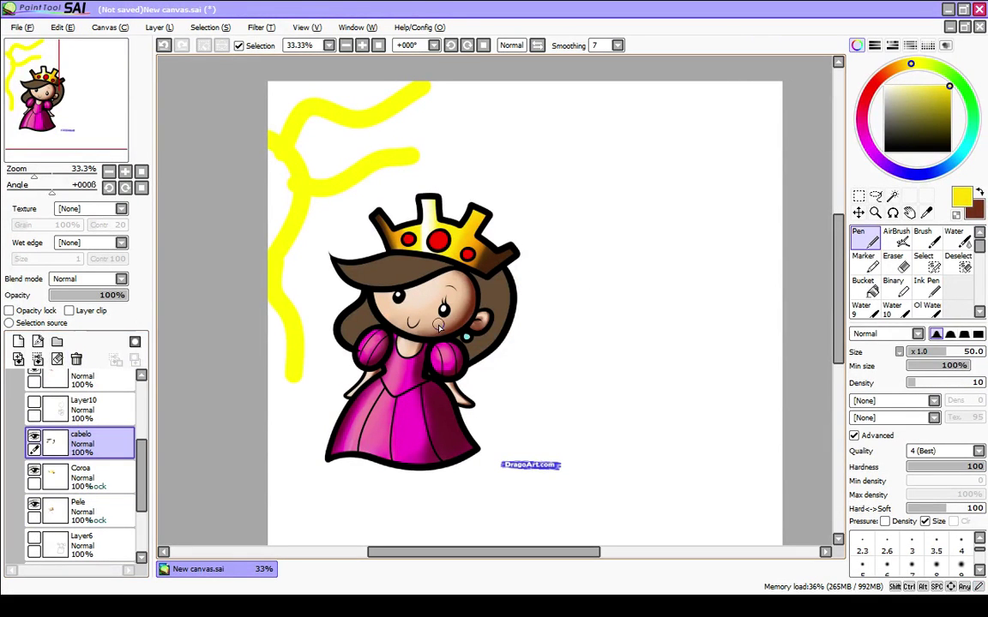
Step: Select Layer10 and make its hair form sketches visible
{"action": "scroll", "coordinate": [110, 419], "scroll_direction": "up", "scroll_amount": 3}
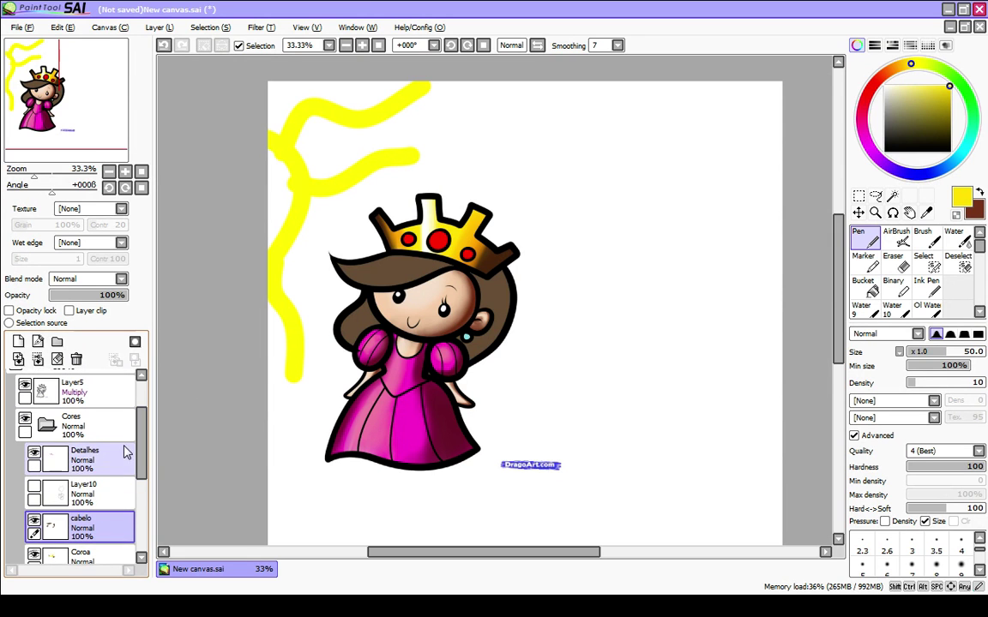
{"action": "left_click", "coordinate": [98, 495]}
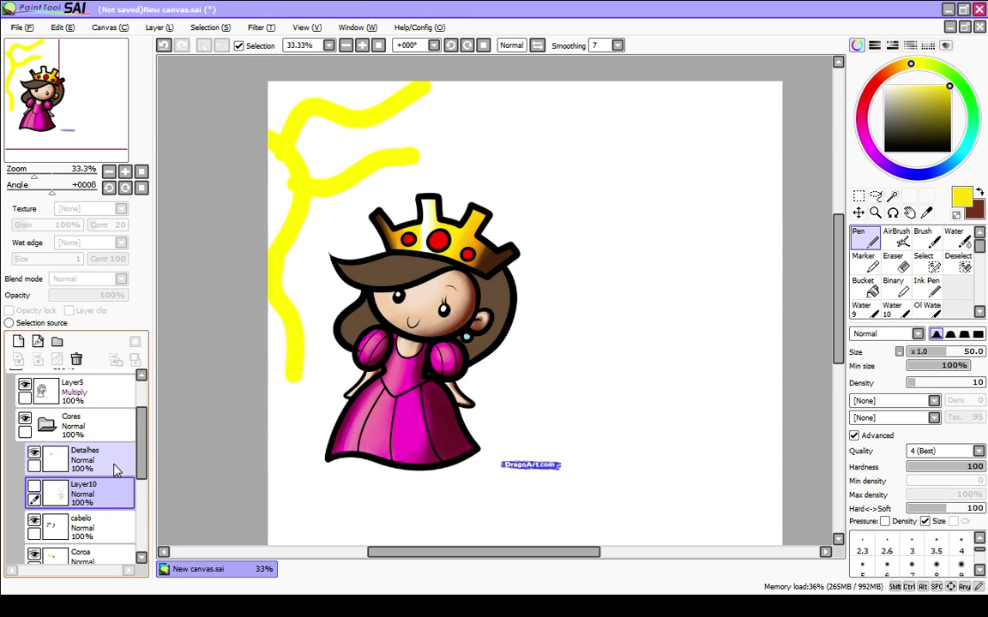
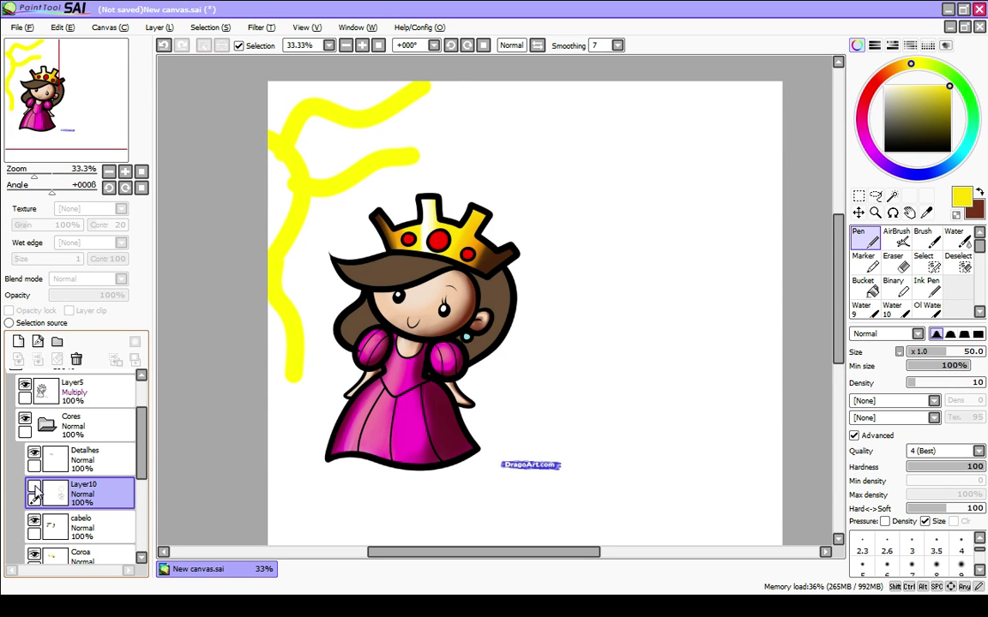
{"action": "left_click", "coordinate": [34, 487]}
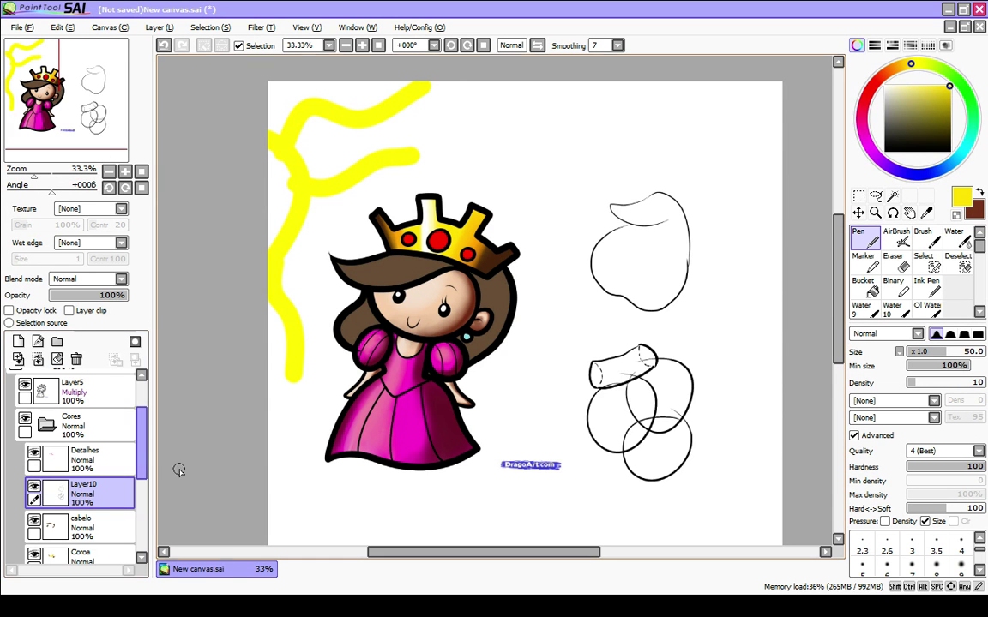
Step: Draw a black arrow pointing at the hair outline sketch with the Pen at density 100, and undo it
{"action": "left_click", "coordinate": [885, 151]}
{"action": "left_click_drag", "start_coordinate": [515, 148], "coordinate": [598, 222]}
{"action": "key", "text": "ctrl+z"}
{"action": "key", "text": "0"}
{"action": "mouse_move", "coordinate": [598, 221]}
{"action": "left_mouse_down"}
{"action": "mouse_move", "coordinate": [553, 218]}
{"action": "mouse_move", "coordinate": [593, 167]}
{"action": "left_mouse_up"}
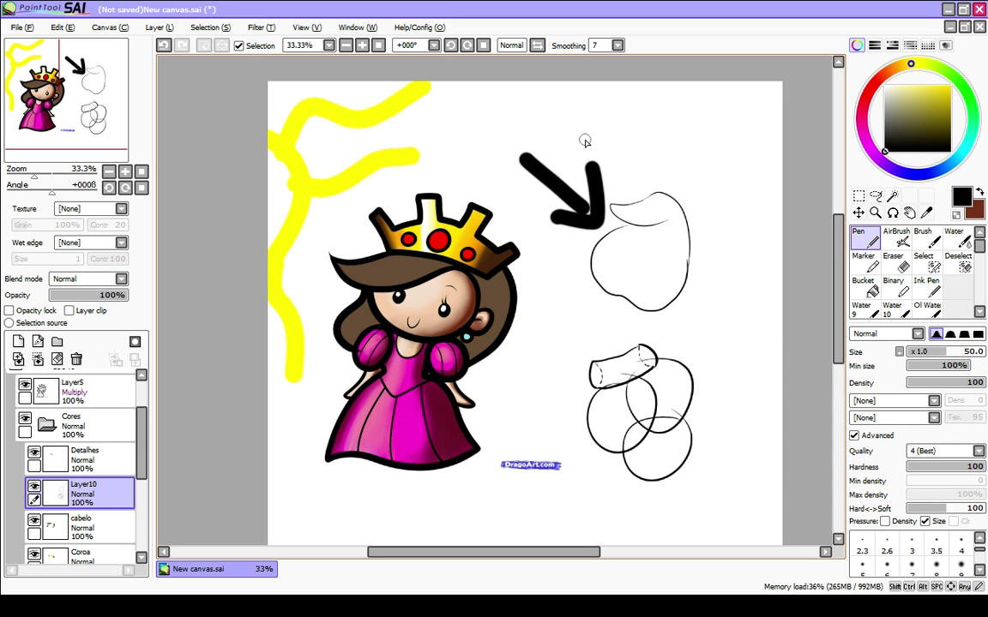
{"action": "key", "text": "ctrl+z"}
{"action": "key", "text": "ctrl+z"}
{"action": "key", "text": "ctrl+z"}
Step: Trace the circles and the cylinder of the hair form sketch with the Pen at size 16, and undo these strokes
{"action": "key", "text": "["}
{"action": "key", "text": "["}
{"action": "key", "text": "["}
{"action": "key", "text": "["}
{"action": "key", "text": "["}
{"action": "key", "text": "["}
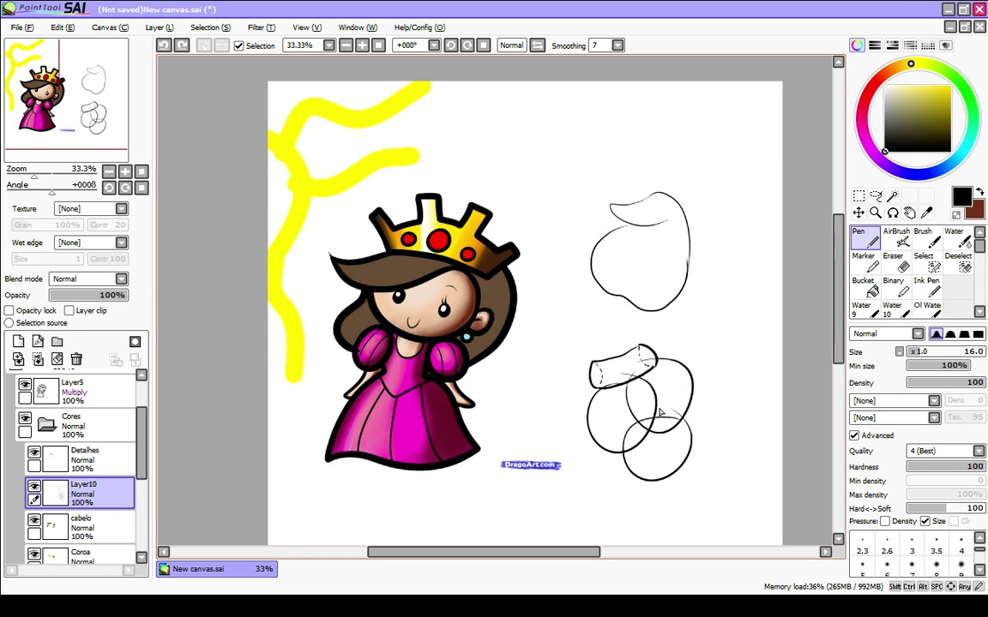
{"action": "mouse_move", "coordinate": [593, 399]}
{"action": "left_mouse_down"}
{"action": "mouse_move", "coordinate": [588, 434]}
{"action": "mouse_move", "coordinate": [614, 447]}
{"action": "left_mouse_up"}
{"action": "left_click_drag", "start_coordinate": [672, 481], "coordinate": [686, 415]}
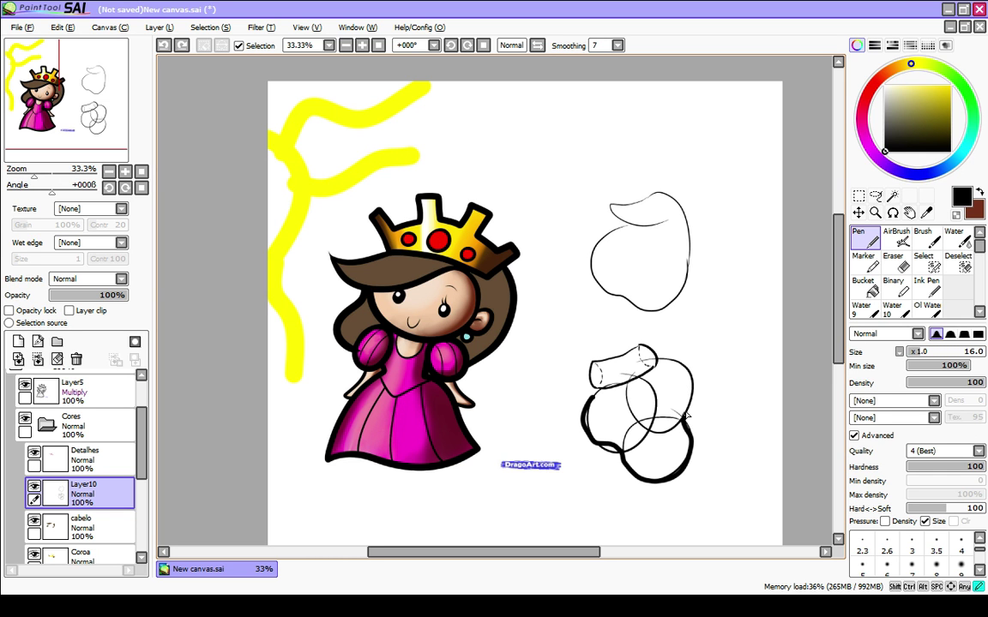
{"action": "key", "text": "ctrl+z"}
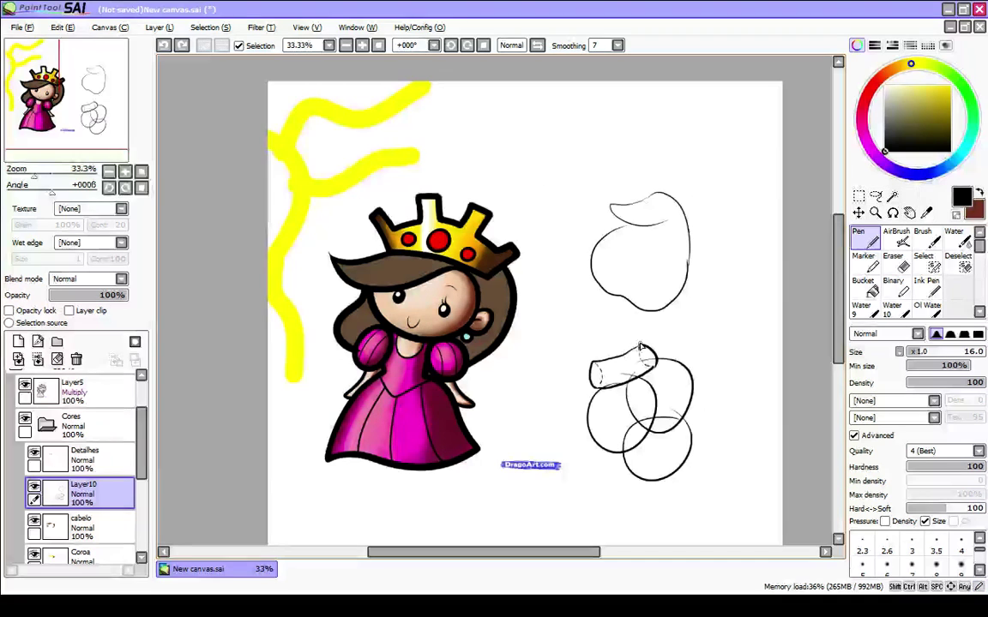
{"action": "mouse_move", "coordinate": [616, 356]}
{"action": "left_mouse_down"}
{"action": "mouse_move", "coordinate": [591, 384]}
{"action": "mouse_move", "coordinate": [655, 355]}
{"action": "left_mouse_up"}
{"action": "key", "text": "ctrl+z"}
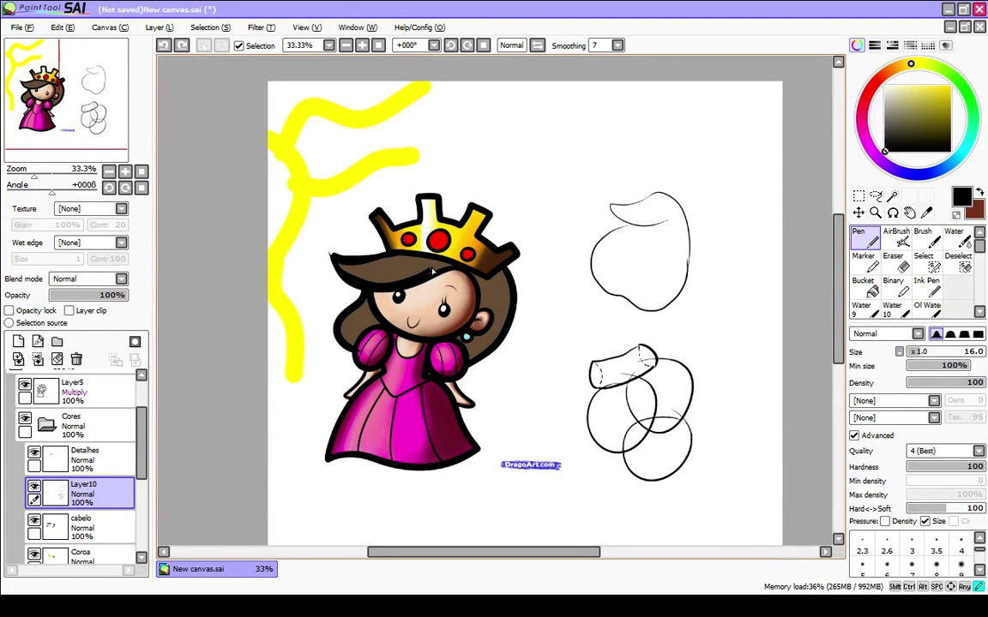
Step: Demonstrate shading bands along the fringe's cylinder sketch with black Pen strokes, and undo them
{"action": "scroll", "coordinate": [596, 356], "scroll_direction": "up", "scroll_amount": 3}
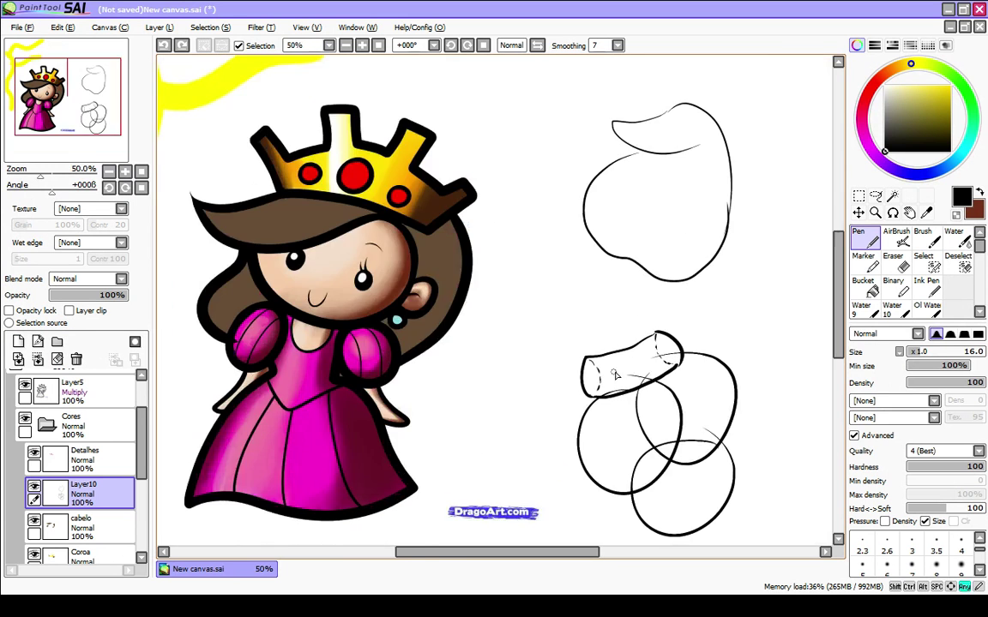
{"action": "scroll", "coordinate": [547, 366], "scroll_direction": "down", "scroll_amount": 3}
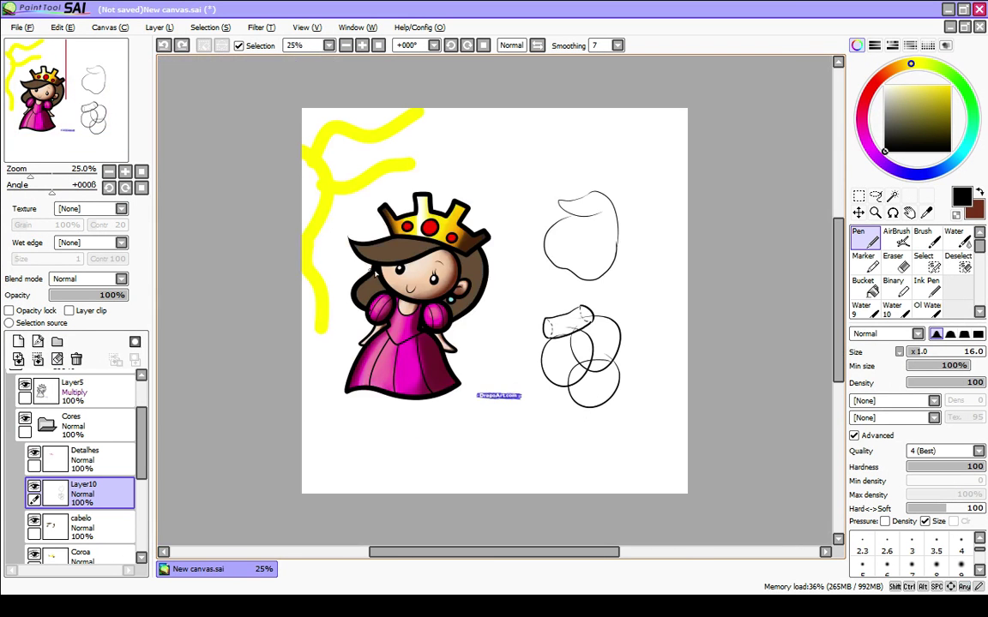
{"action": "scroll", "coordinate": [347, 237], "scroll_direction": "up", "scroll_amount": 1}
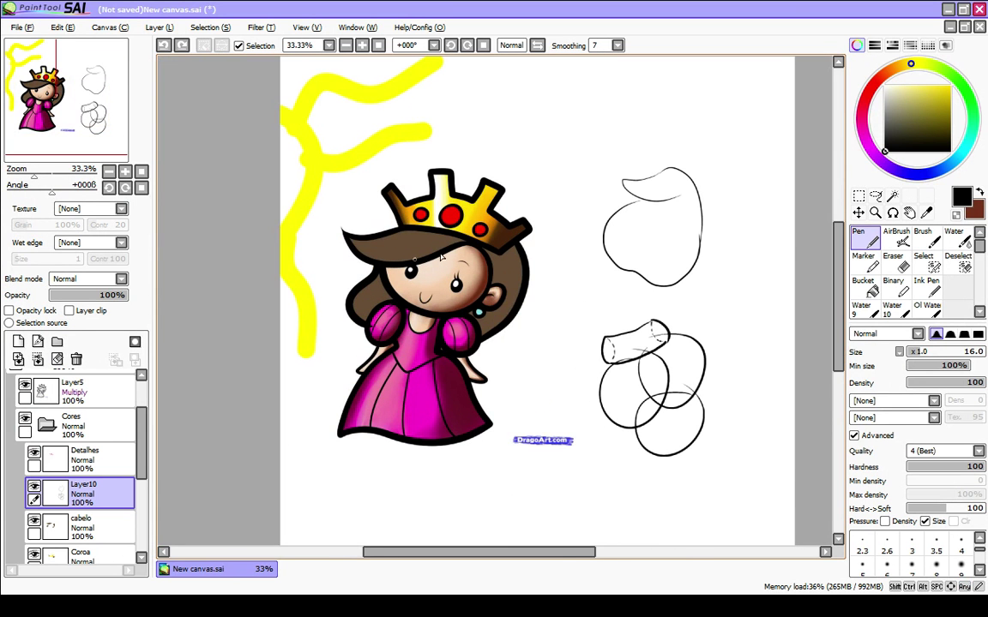
{"action": "scroll", "coordinate": [441, 255], "scroll_direction": "up", "scroll_amount": 1}
{"action": "scroll", "coordinate": [648, 411], "scroll_direction": "up", "scroll_amount": 1}
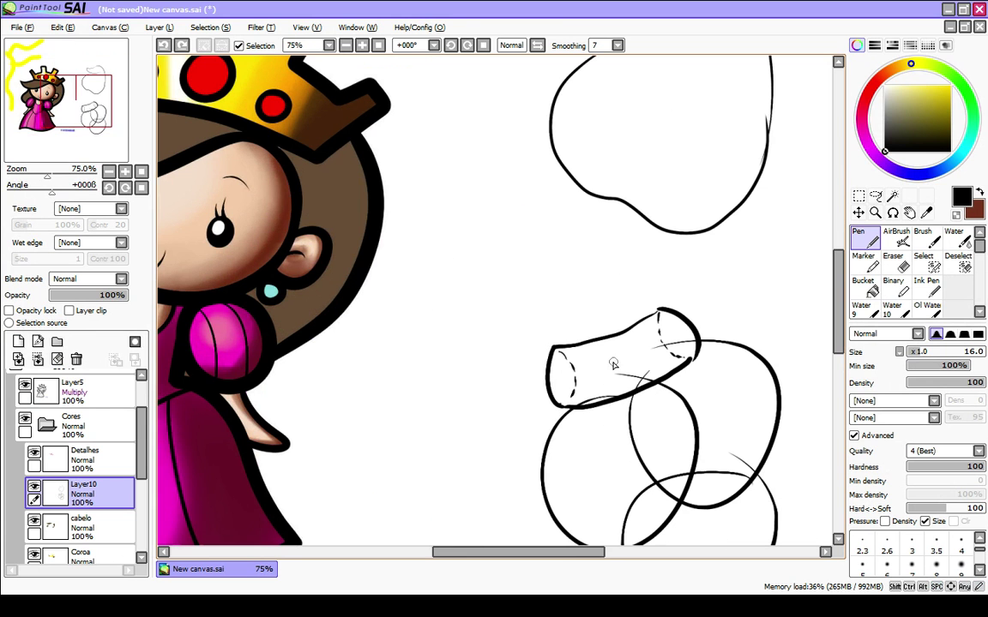
{"action": "mouse_move", "coordinate": [550, 351]}
{"action": "left_mouse_down"}
{"action": "mouse_move", "coordinate": [677, 319]}
{"action": "mouse_move", "coordinate": [684, 335]}
{"action": "left_mouse_up"}
{"action": "mouse_move", "coordinate": [553, 373]}
{"action": "left_mouse_down"}
{"action": "mouse_move", "coordinate": [653, 332]}
{"action": "mouse_move", "coordinate": [559, 382]}
{"action": "mouse_move", "coordinate": [635, 365]}
{"action": "mouse_move", "coordinate": [570, 400]}
{"action": "left_mouse_up"}
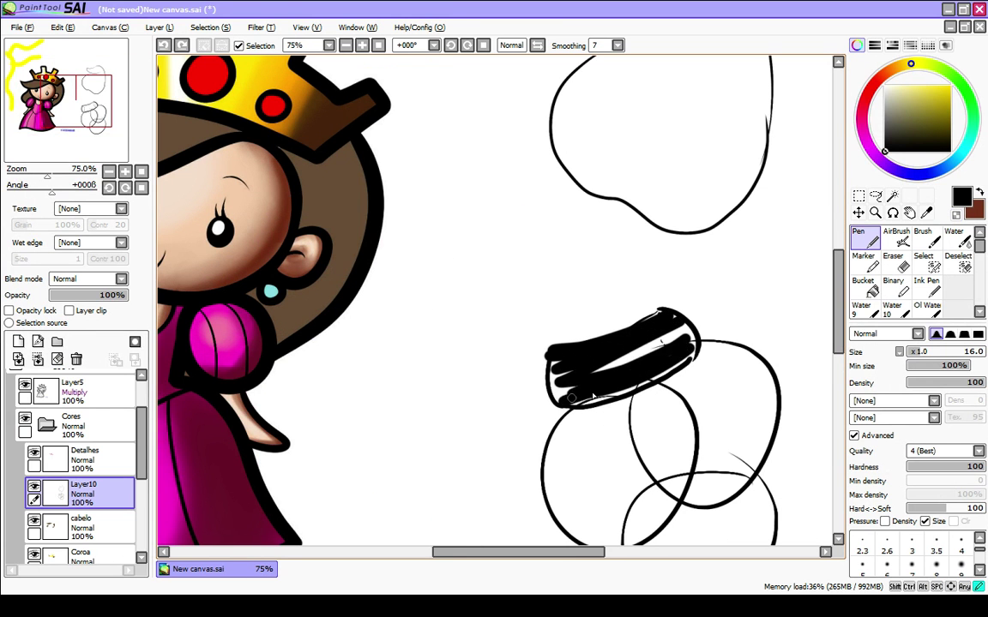
{"action": "key", "text": "ctrl+z"}
{"action": "key", "text": "ctrl+z"}
{"action": "key", "text": "ctrl+z"}
{"action": "key", "text": "ctrl+z"}
{"action": "key", "text": "ctrl+z"}
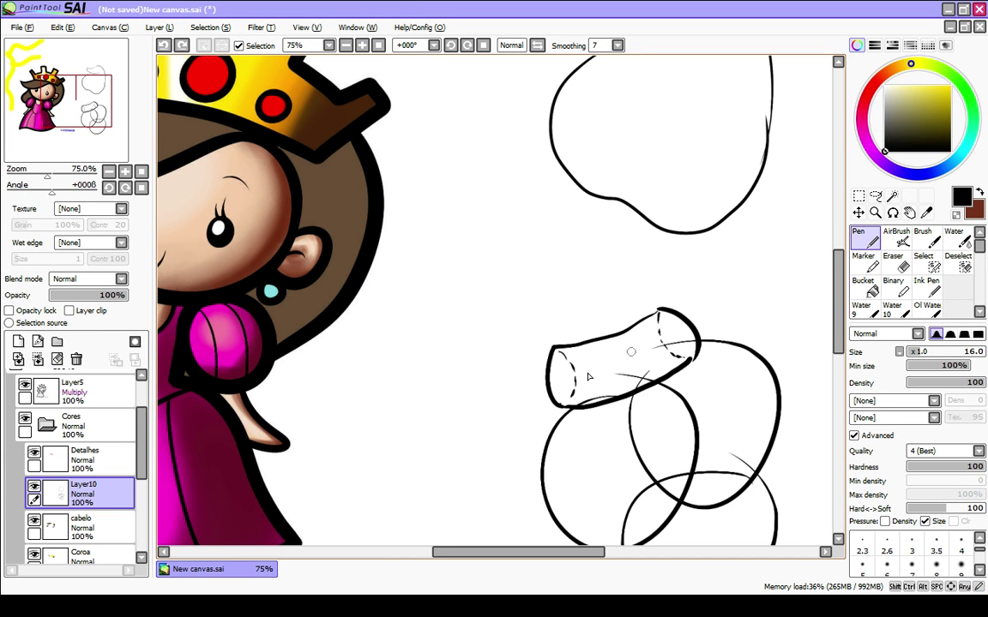
Step: Select the cabelo layer, switch to the Brush, sample the hair's brown and pick a darker brown
{"action": "scroll", "coordinate": [581, 368], "scroll_direction": "down", "scroll_amount": 3}
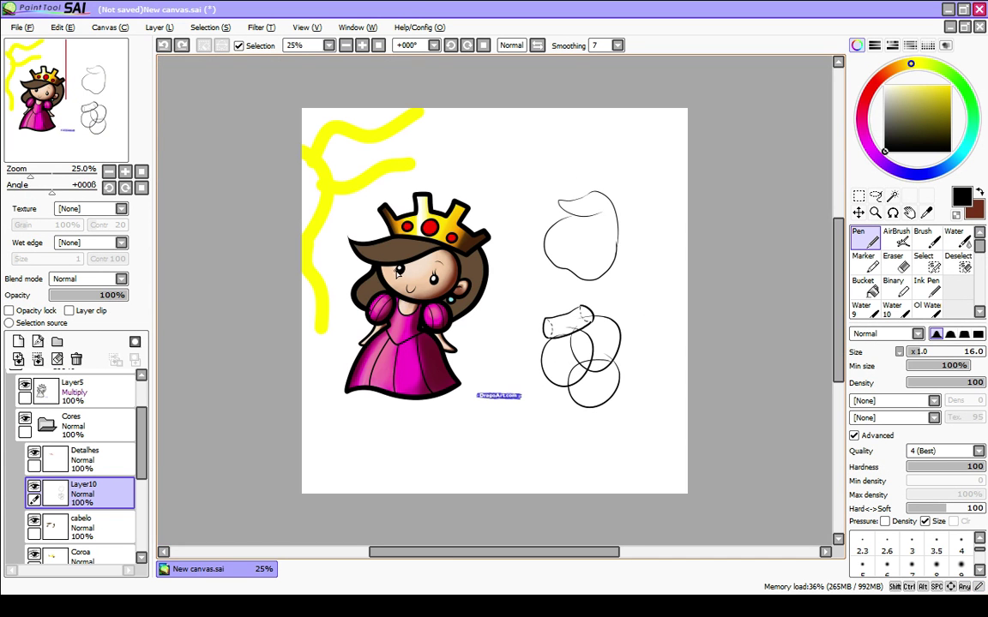
{"action": "left_click", "coordinate": [75, 461]}
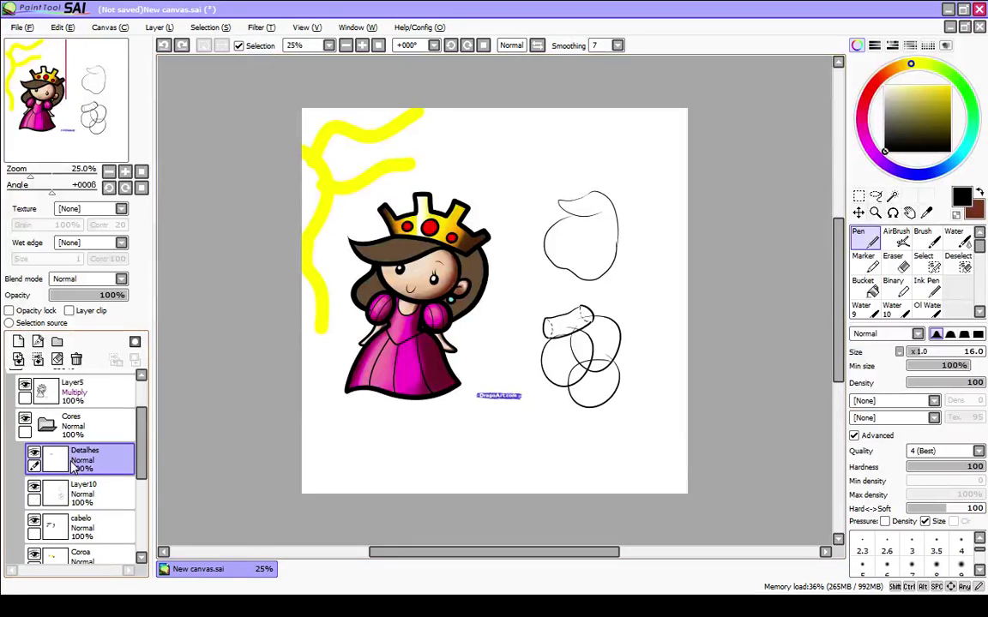
{"action": "left_click", "coordinate": [81, 494]}
{"action": "left_click", "coordinate": [82, 528]}
{"action": "key", "text": "b"}
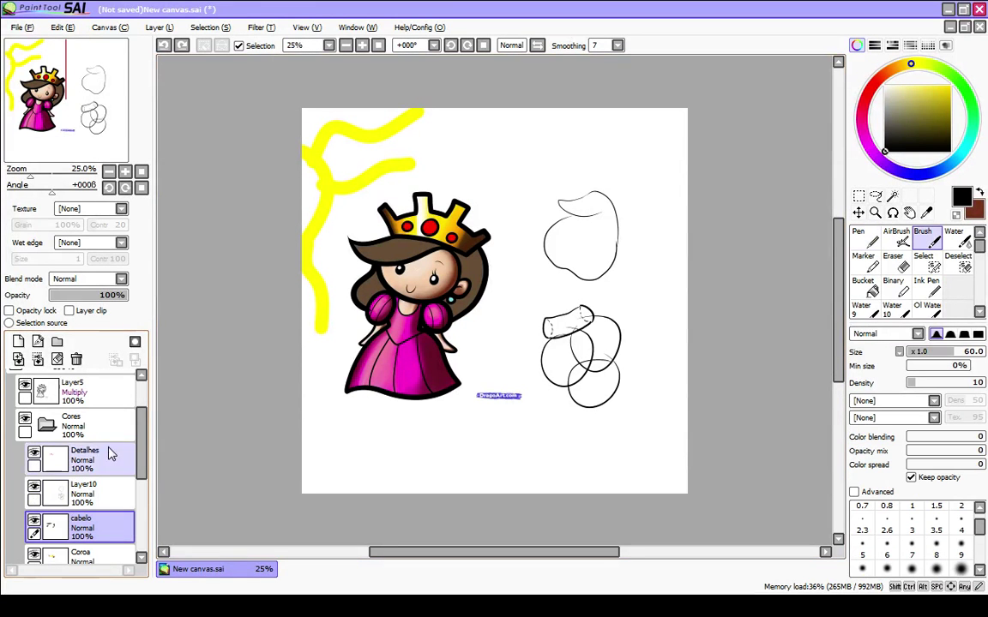
{"action": "left_click", "coordinate": [463, 300], "text": "alt"}
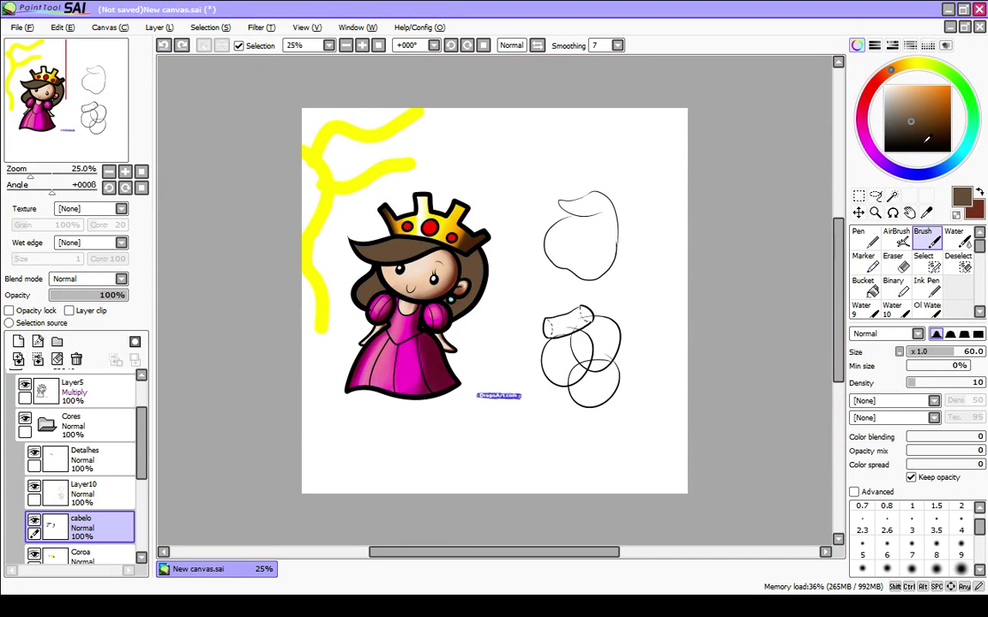
{"action": "left_click", "coordinate": [923, 135]}
Step: Lock the cabelo layer's opacity and shade the hair's edges dark brown with the Brush at density 40, enlarging it to size 200
{"action": "scroll", "coordinate": [406, 291], "scroll_direction": "up", "scroll_amount": 1}
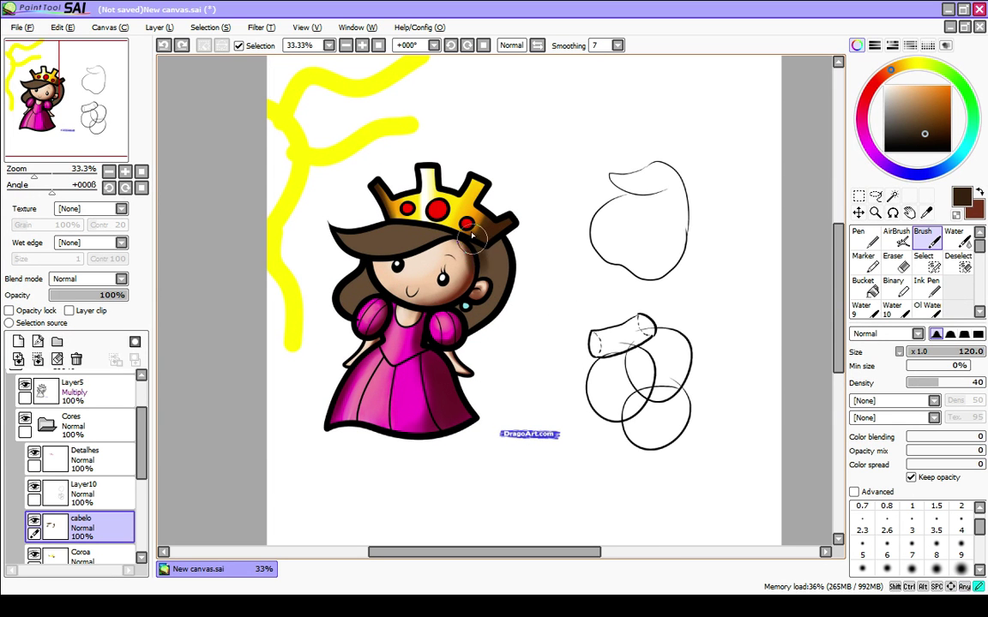
{"action": "left_click", "coordinate": [43, 310]}
{"action": "mouse_move", "coordinate": [454, 242]}
{"action": "left_mouse_down"}
{"action": "mouse_move", "coordinate": [474, 222]}
{"action": "mouse_move", "coordinate": [502, 250]}
{"action": "mouse_move", "coordinate": [494, 262]}
{"action": "mouse_move", "coordinate": [485, 235]}
{"action": "mouse_move", "coordinate": [500, 252]}
{"action": "mouse_move", "coordinate": [487, 237]}
{"action": "mouse_move", "coordinate": [500, 278]}
{"action": "mouse_move", "coordinate": [503, 254]}
{"action": "mouse_move", "coordinate": [481, 294]}
{"action": "mouse_move", "coordinate": [505, 261]}
{"action": "mouse_move", "coordinate": [492, 254]}
{"action": "mouse_move", "coordinate": [490, 300]}
{"action": "mouse_move", "coordinate": [501, 229]}
{"action": "mouse_move", "coordinate": [503, 289]}
{"action": "mouse_move", "coordinate": [515, 289]}
{"action": "mouse_move", "coordinate": [476, 334]}
{"action": "mouse_move", "coordinate": [500, 304]}
{"action": "left_mouse_up"}
{"action": "key", "text": "ctrl+z"}
{"action": "key", "text": "ctrl+z"}
{"action": "key", "text": "bracketright"}
{"action": "key", "text": "bracketright"}
{"action": "mouse_move", "coordinate": [341, 298]}
{"action": "left_mouse_down"}
{"action": "mouse_move", "coordinate": [362, 313]}
{"action": "mouse_move", "coordinate": [343, 310]}
{"action": "left_mouse_up"}
{"action": "key", "text": "ctrl+z"}
{"action": "mouse_move", "coordinate": [305, 280]}
{"action": "left_mouse_down"}
{"action": "mouse_move", "coordinate": [314, 295]}
{"action": "mouse_move", "coordinate": [312, 281]}
{"action": "mouse_move", "coordinate": [342, 293]}
{"action": "left_mouse_up"}
{"action": "key", "text": "x"}
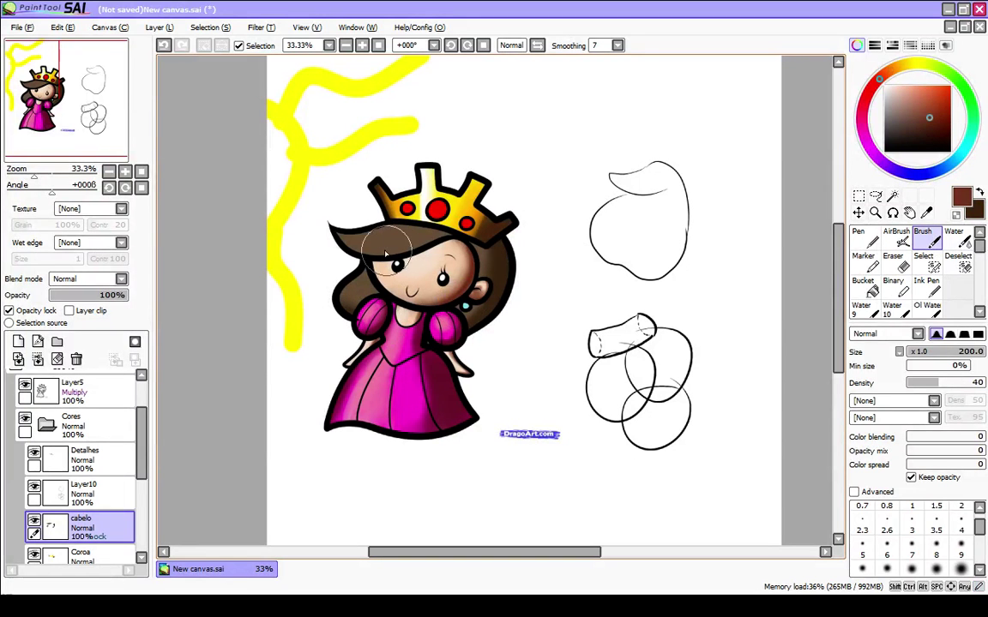
Step: Pick a light peach based on the hair's brown and highlight the fringe with the Brush at size 40
{"action": "left_click", "coordinate": [391, 244], "text": "alt"}
{"action": "left_click", "coordinate": [899, 83]}
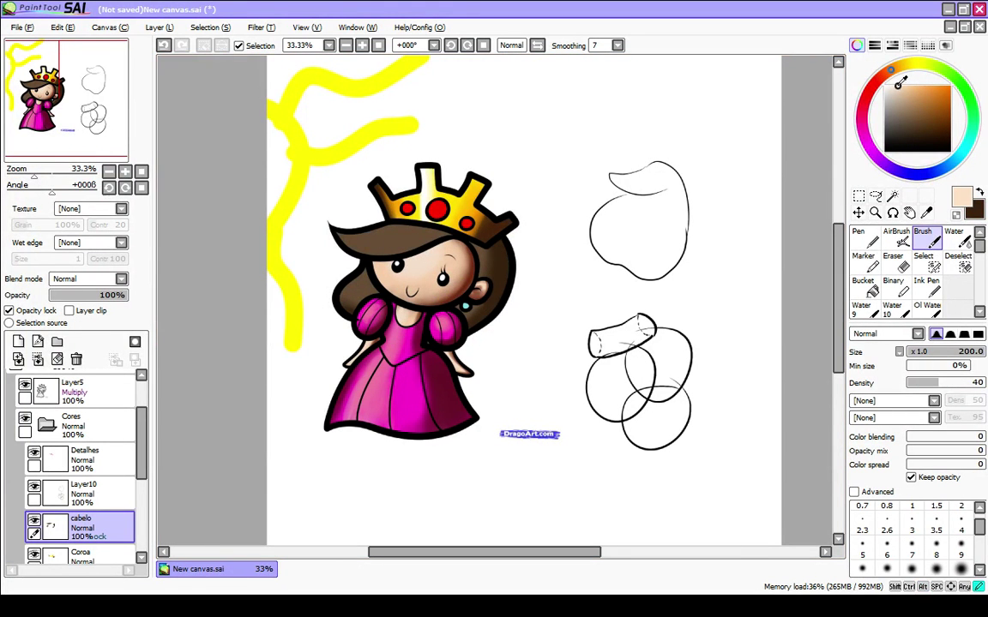
{"action": "key", "text": "["}
{"action": "key", "text": "["}
{"action": "key", "text": "["}
{"action": "key", "text": "["}
{"action": "key", "text": "["}
{"action": "key", "text": "["}
{"action": "key", "text": "["}
{"action": "key", "text": "["}
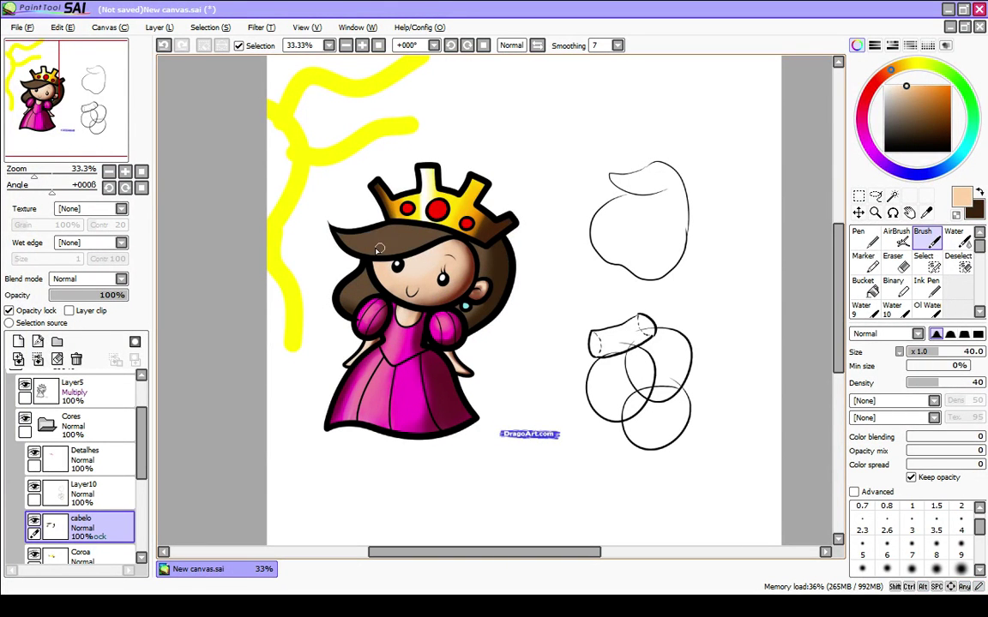
{"action": "left_click_drag", "start_coordinate": [403, 225], "coordinate": [346, 239]}
{"action": "mouse_move", "coordinate": [336, 232]}
{"action": "left_mouse_down"}
{"action": "mouse_move", "coordinate": [363, 235]}
{"action": "mouse_move", "coordinate": [397, 218]}
{"action": "left_mouse_up"}
Step: Softly highlight the hair behind the left cheek with the Brush at size 120 and density 10, and sample the hair's dark brown
{"action": "key", "text": "]"}
{"action": "key", "text": "]"}
{"action": "key", "text": "]"}
{"action": "key", "text": "bracketright"}
{"action": "key", "text": "bracketright"}
{"action": "key", "text": "bracketright"}
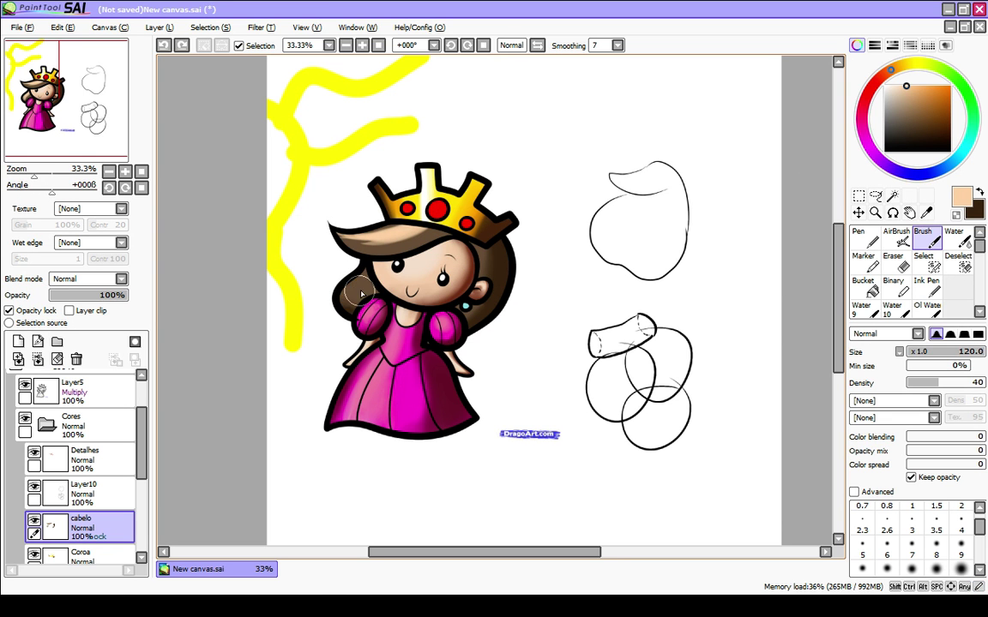
{"action": "key", "text": "1"}
{"action": "mouse_move", "coordinate": [364, 290]}
{"action": "left_mouse_down"}
{"action": "mouse_move", "coordinate": [355, 299]}
{"action": "mouse_move", "coordinate": [370, 286]}
{"action": "left_mouse_up"}
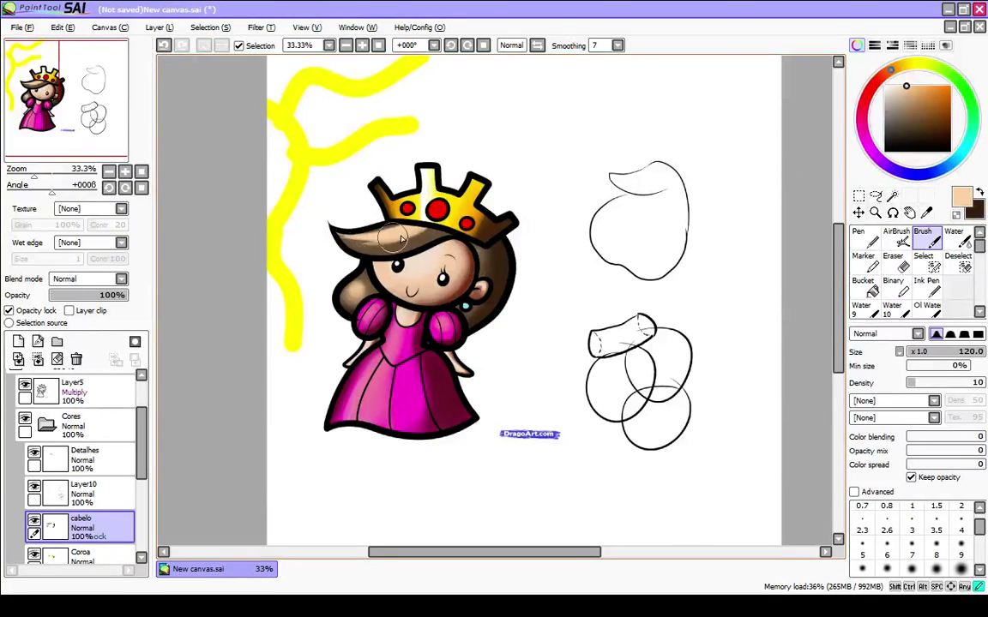
{"action": "left_click", "coordinate": [508, 251], "text": "alt"}
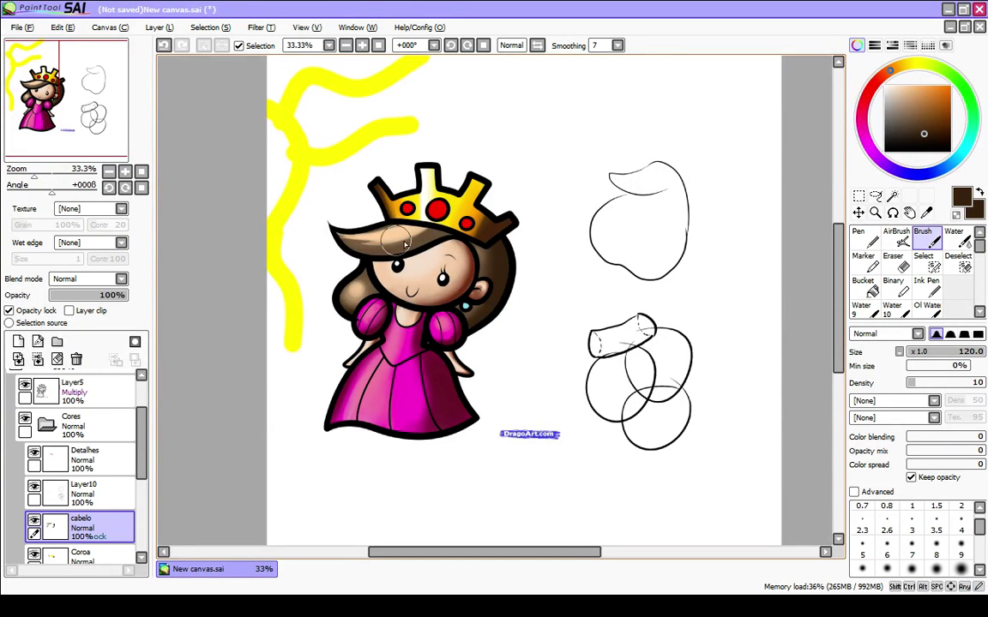
Step: Shade the fringe's lower edge dark brown with the Brush at size 60 and density 40, then enlarge it to 80
{"action": "key", "text": "["}
{"action": "key", "text": "["}
{"action": "key", "text": "["}
{"action": "key", "text": "["}
{"action": "key", "text": "4"}
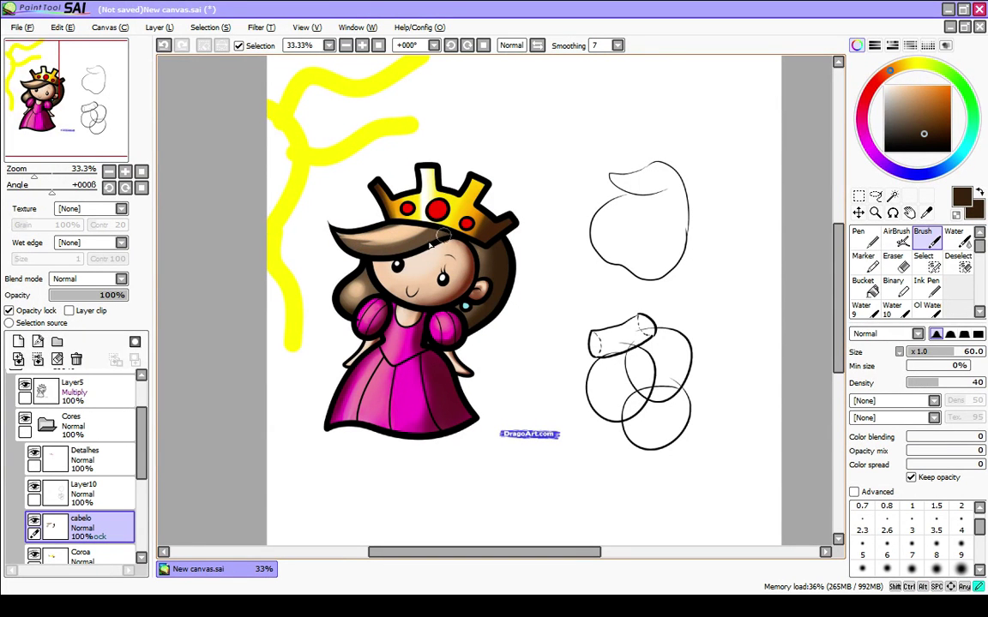
{"action": "mouse_move", "coordinate": [352, 249]}
{"action": "left_mouse_down"}
{"action": "mouse_move", "coordinate": [392, 249]}
{"action": "mouse_move", "coordinate": [426, 233]}
{"action": "mouse_move", "coordinate": [420, 240]}
{"action": "left_mouse_up"}
{"action": "key", "text": "]"}
{"action": "key", "text": "]"}
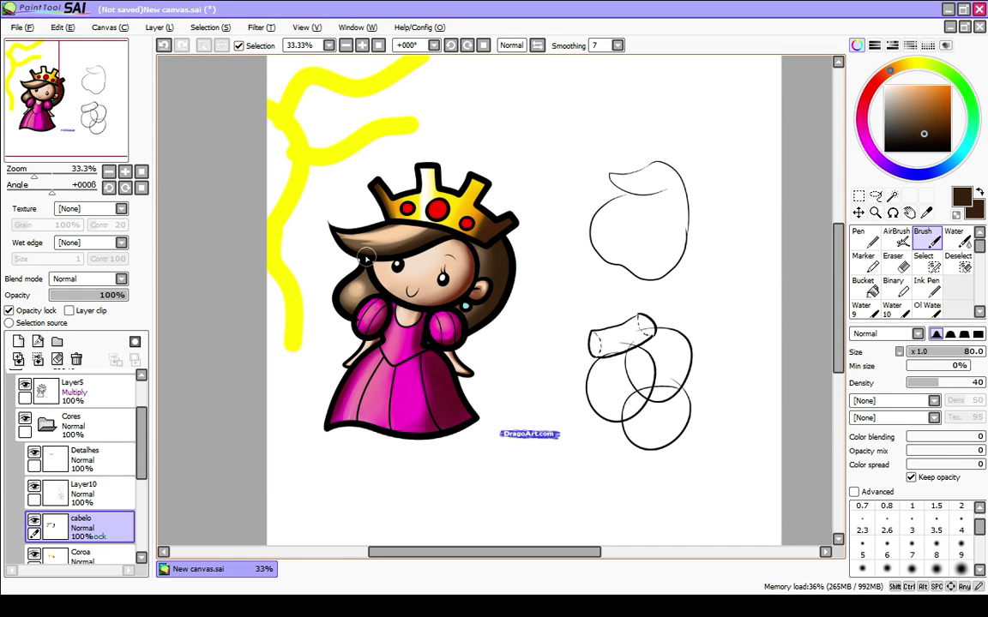
Step: Sample a medium brown from the fringe and blend its shading with the Brush at size 35, lowering the density to 10
{"action": "left_click", "coordinate": [351, 247], "text": "alt"}
{"action": "key", "text": "bracketleft"}
{"action": "key", "text": "bracketleft"}
{"action": "key", "text": "bracketleft"}
{"action": "key", "text": "bracketleft"}
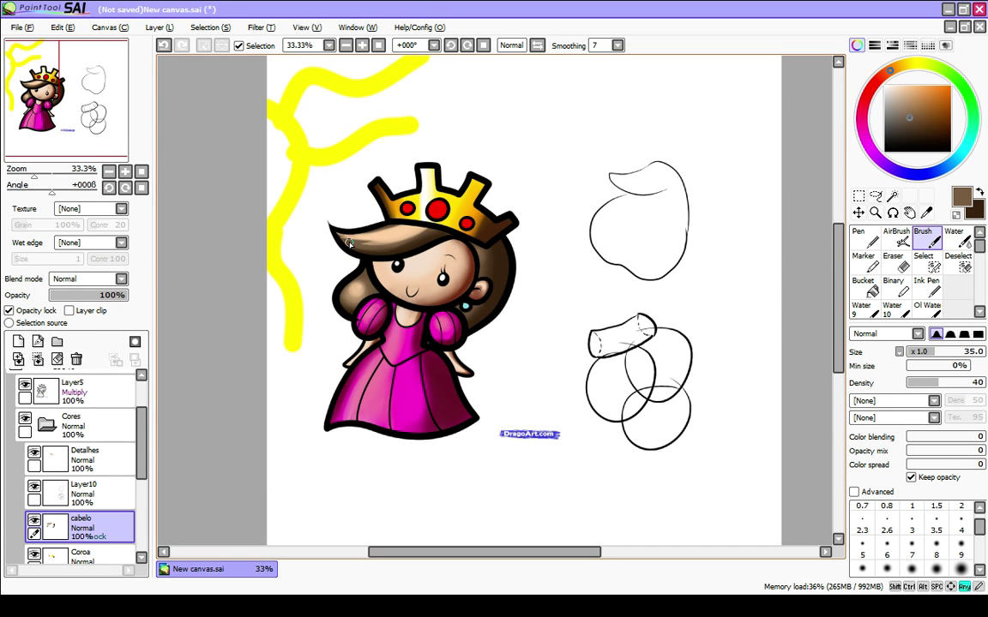
{"action": "key", "text": "ctrl+z"}
{"action": "mouse_move", "coordinate": [400, 242]}
{"action": "left_mouse_down"}
{"action": "mouse_move", "coordinate": [374, 245]}
{"action": "mouse_move", "coordinate": [420, 228]}
{"action": "left_mouse_up"}
{"action": "key", "text": "1"}
{"action": "left_click", "coordinate": [421, 228]}
Step: Softly lighten the hair around the ear with the Brush at sizes 60 to 80 and density 10, and sample the hair's dark brown
{"action": "key", "text": "bracketright"}
{"action": "key", "text": "bracketright"}
{"action": "key", "text": "bracketright"}
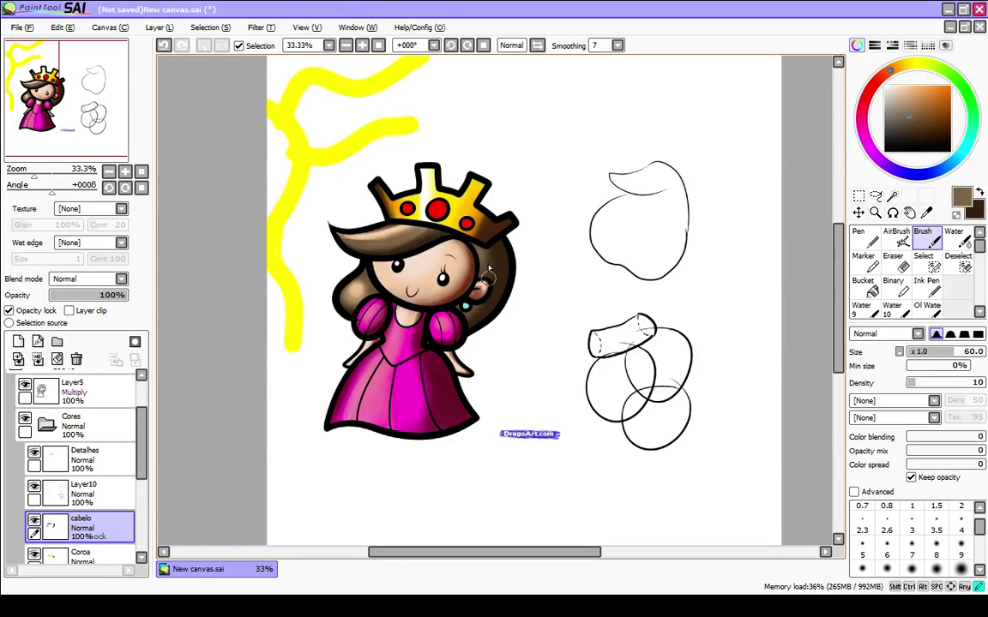
{"action": "key", "text": "bracketright"}
{"action": "key", "text": "bracketright"}
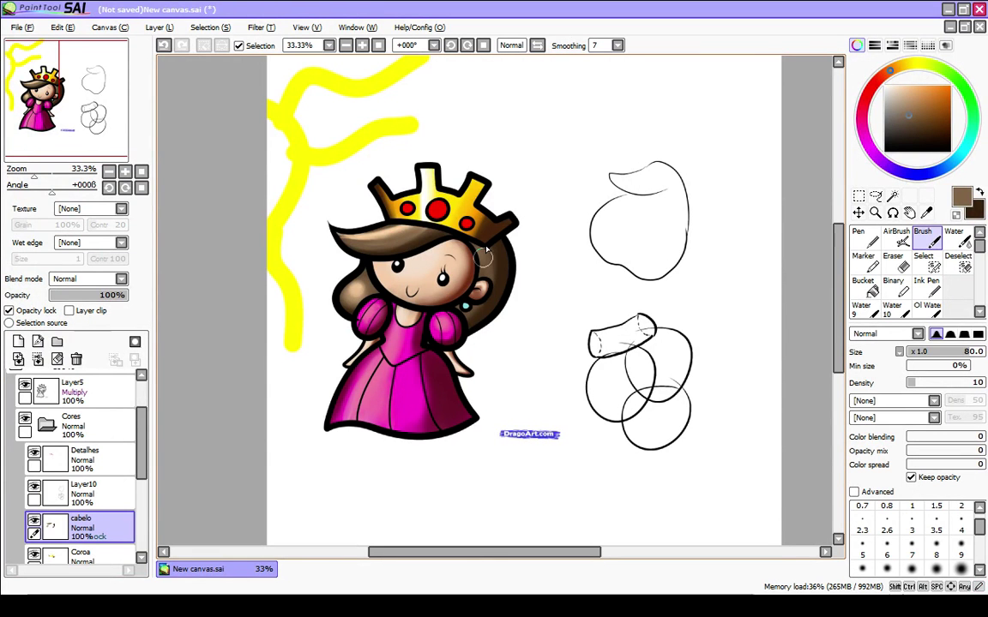
{"action": "left_click", "coordinate": [471, 318], "text": "alt"}
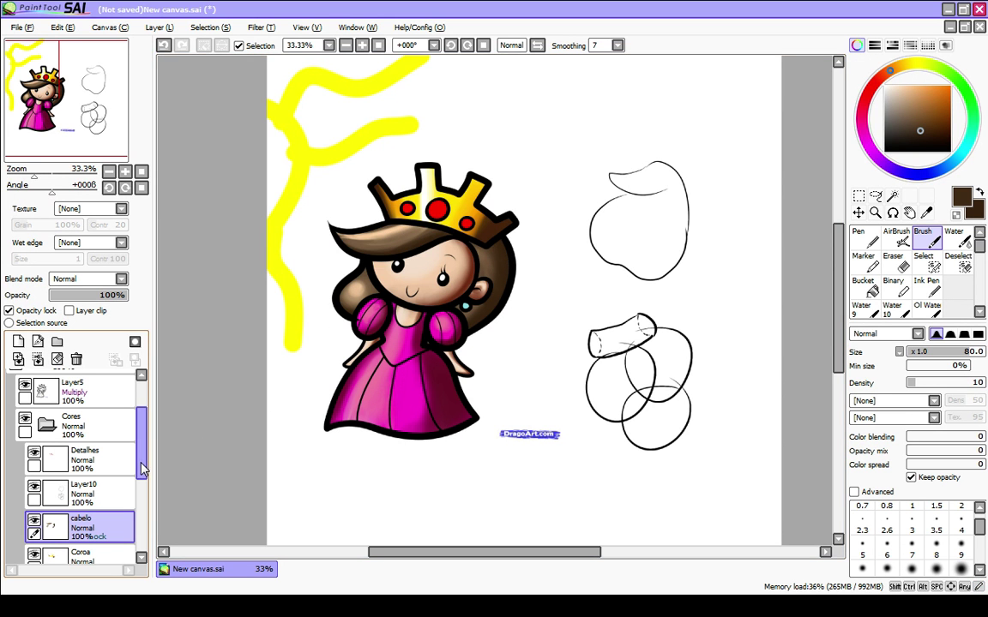
Step: Select the Detalhes layer, switch to the Pen, pick black and reduce the size to 12
{"action": "scroll", "coordinate": [141, 463], "scroll_direction": "up", "scroll_amount": 1}
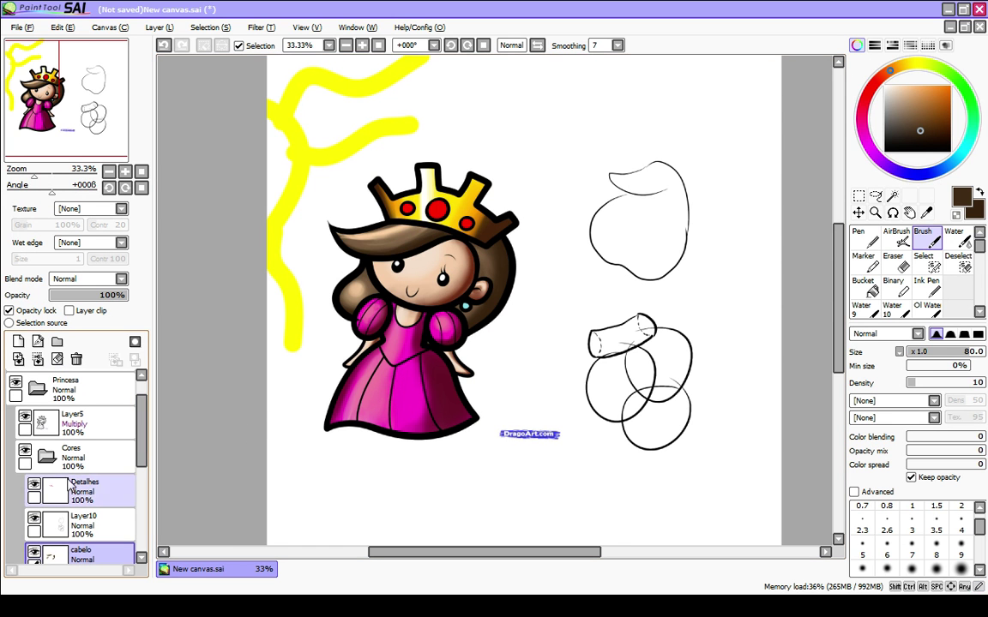
{"action": "left_click", "coordinate": [44, 459]}
{"action": "left_click", "coordinate": [45, 458]}
{"action": "left_click", "coordinate": [75, 487]}
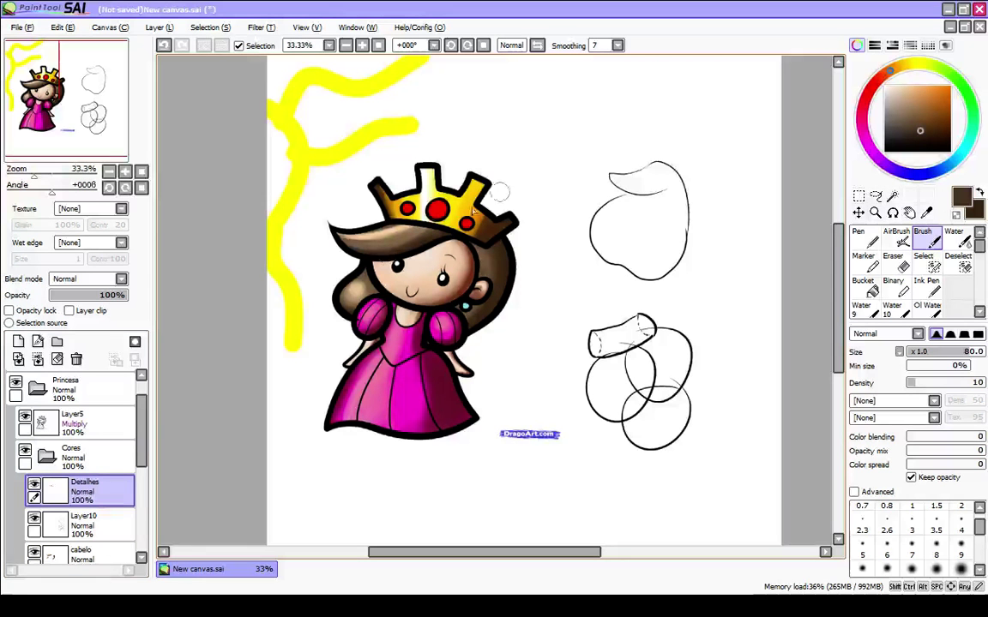
{"action": "key", "text": "n"}
{"action": "left_click_drag", "start_coordinate": [892, 145], "coordinate": [862, 171]}
{"action": "key", "text": "["}
{"action": "key", "text": "["}
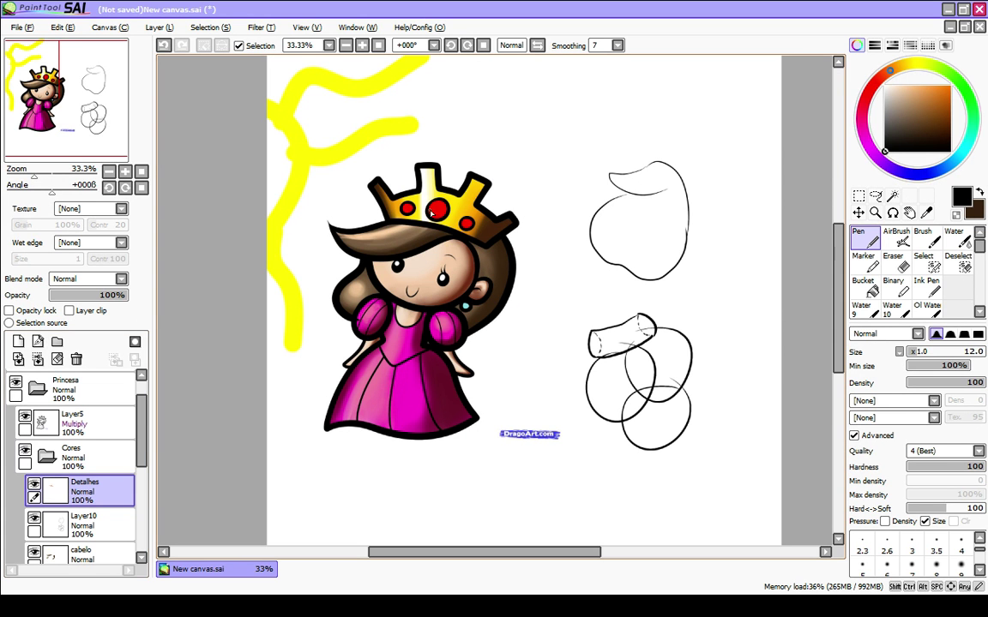
Step: Hide Layer10 and paint white highlight dots on the crown's three red gems with the Pen at sizes 16 and 12
{"action": "left_click", "coordinate": [33, 518]}
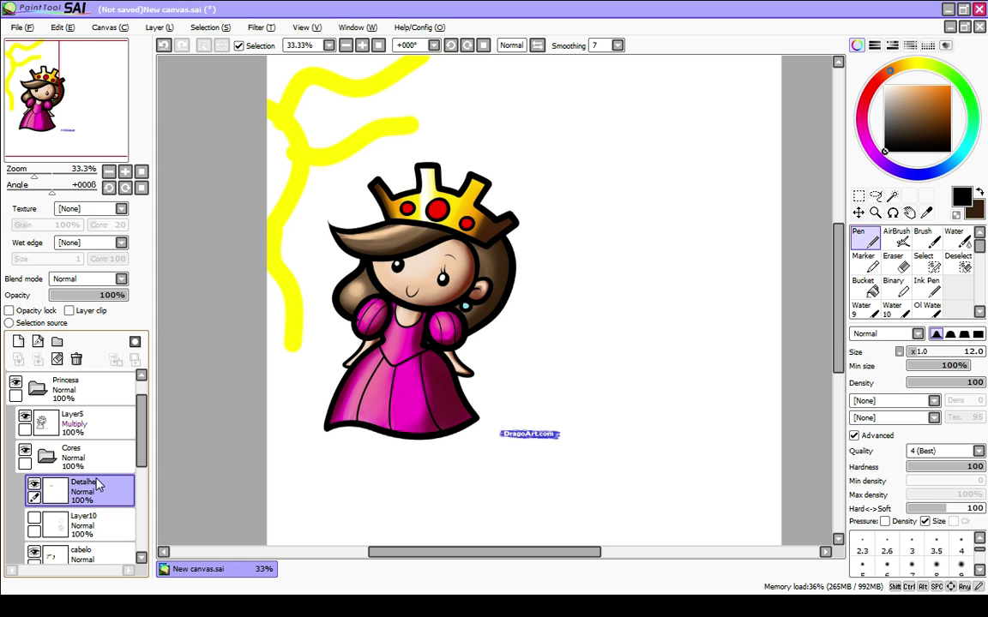
{"action": "scroll", "coordinate": [415, 175], "scroll_direction": "up", "scroll_amount": 2}
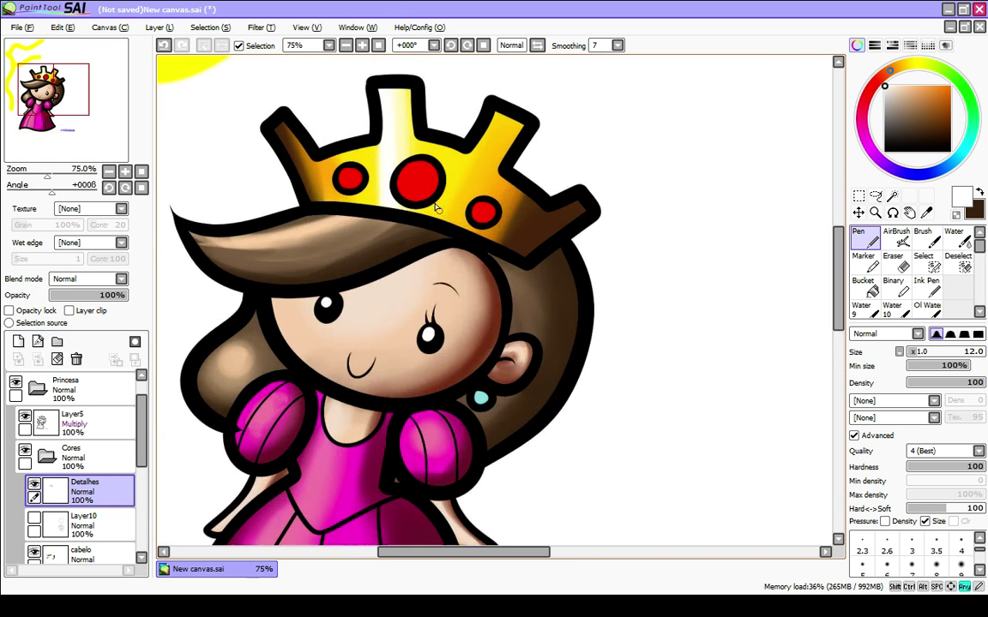
{"action": "key", "text": "ctrl+z"}
{"action": "left_click_drag", "start_coordinate": [413, 180], "coordinate": [410, 176]}
{"action": "key", "text": "ctrl+z"}
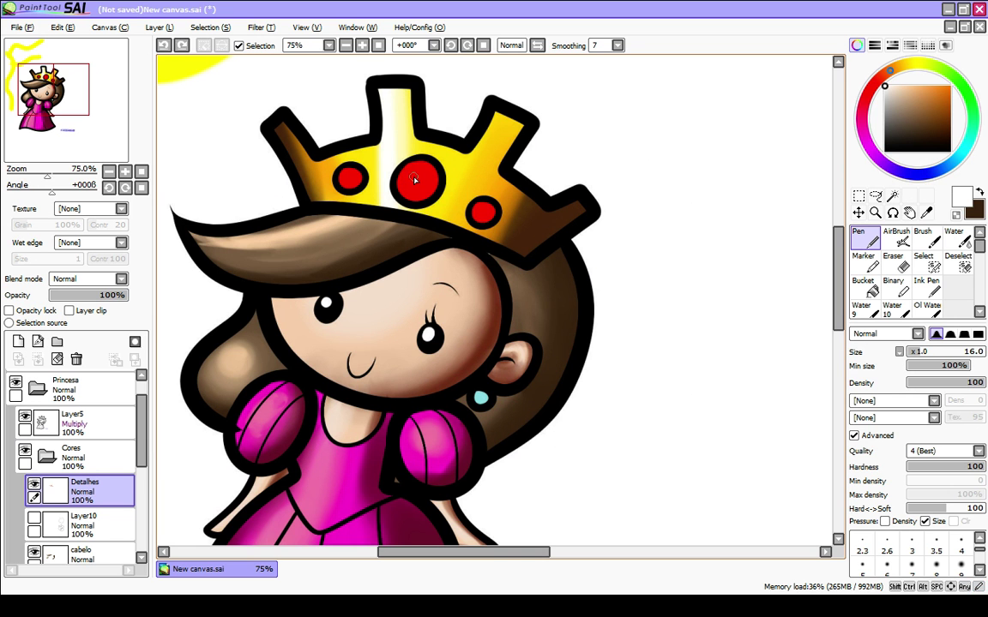
{"action": "key", "text": "bracketleft"}
{"action": "key", "text": "bracketleft"}
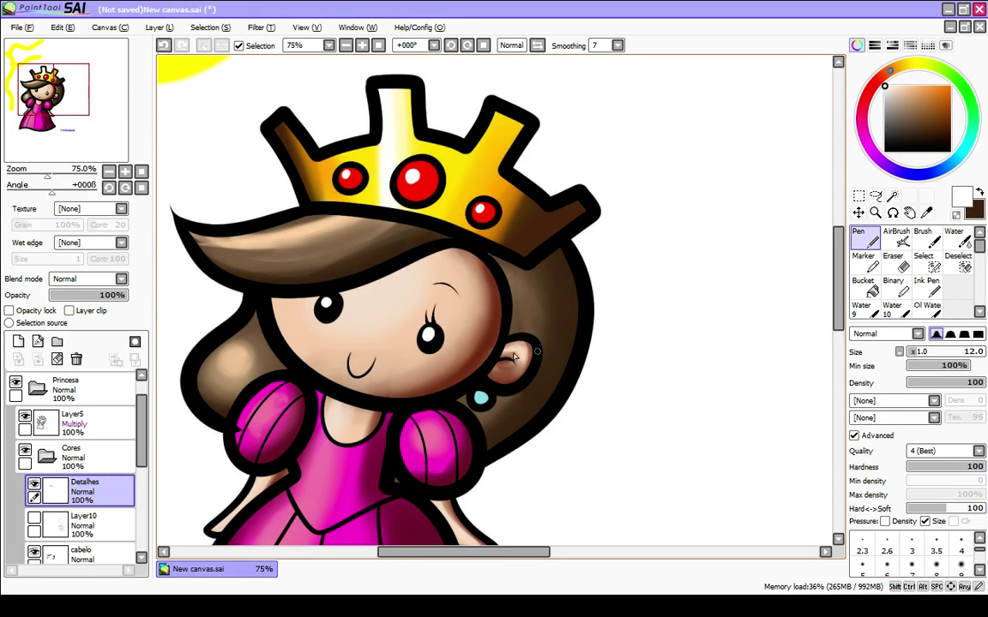
Step: Add a small white highlight to the light blue earring with the Pen at size 8
{"action": "key", "text": "bracketleft"}
{"action": "key", "text": "bracketleft"}
{"action": "key", "text": "bracketleft"}
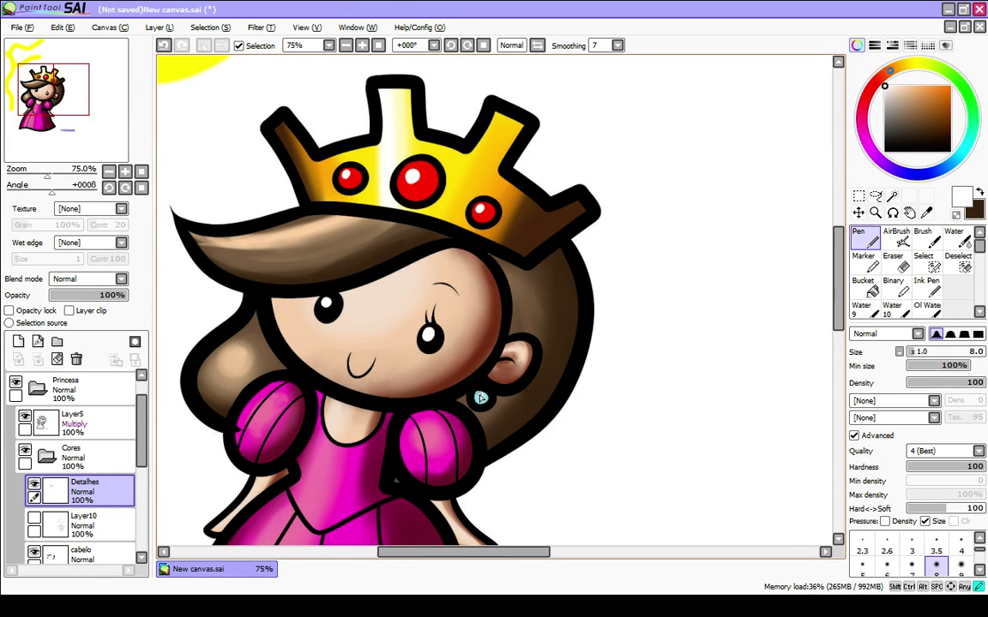
Step: Pick a very dark red and shade the edges of the crown's central gem with the Pen at density 40 and size 25
{"action": "left_click", "coordinate": [934, 139]}
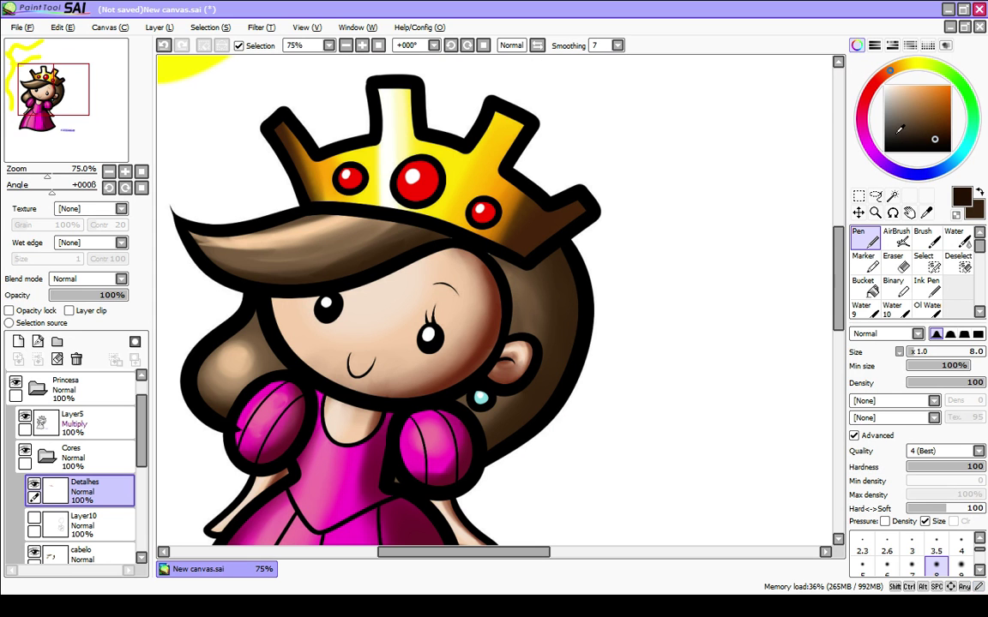
{"action": "left_click", "coordinate": [877, 86]}
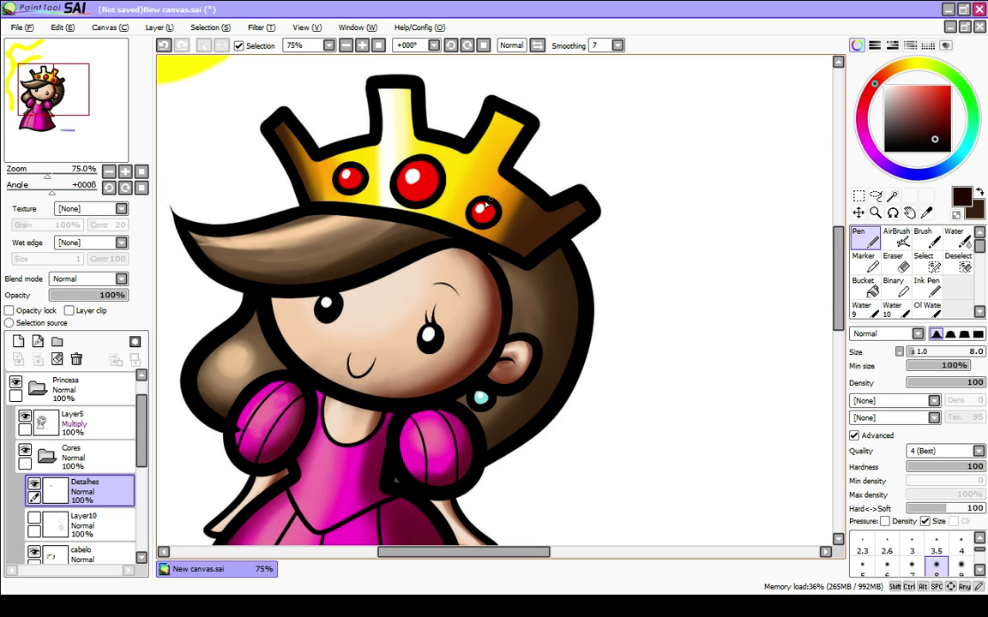
{"action": "key", "text": "bracketright"}
{"action": "key", "text": "bracketright"}
{"action": "key", "text": "4"}
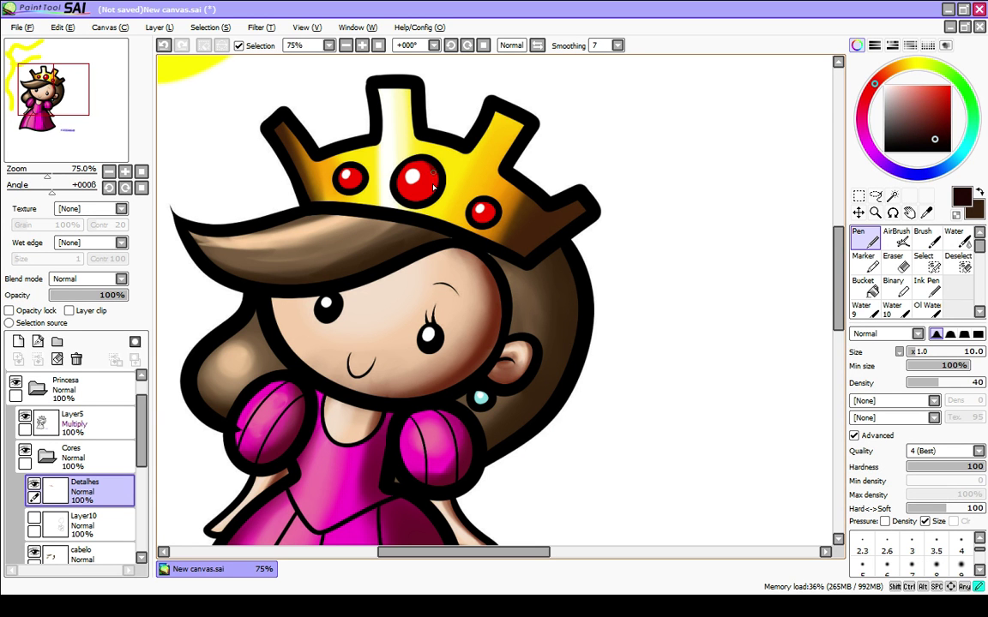
{"action": "key", "text": "bracketright"}
{"action": "key", "text": "bracketright"}
{"action": "key", "text": "bracketright"}
{"action": "key", "text": "bracketright"}
{"action": "key", "text": "bracketright"}
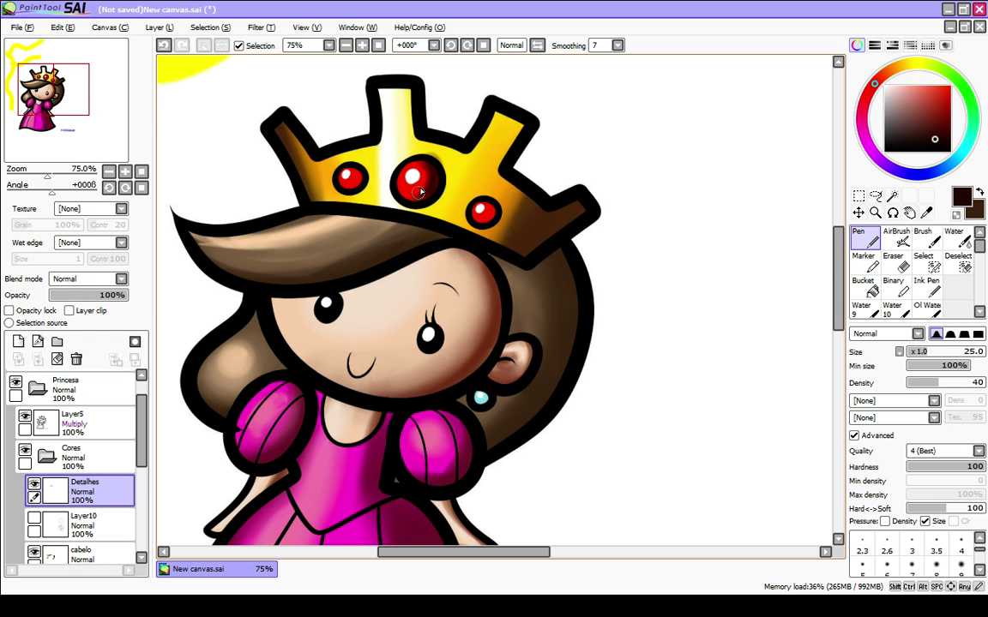
{"action": "mouse_move", "coordinate": [419, 192]}
{"action": "left_mouse_down"}
{"action": "mouse_move", "coordinate": [396, 196]}
{"action": "mouse_move", "coordinate": [423, 196]}
{"action": "left_mouse_up"}
Step: Lock the Detalhes layer's opacity and shade the edges of the two smaller crown gems dark red with the Pen at size 12
{"action": "left_click", "coordinate": [9, 310]}
{"action": "key", "text": "bracketleft"}
{"action": "key", "text": "bracketleft"}
{"action": "key", "text": "bracketleft"}
{"action": "key", "text": "bracketleft"}
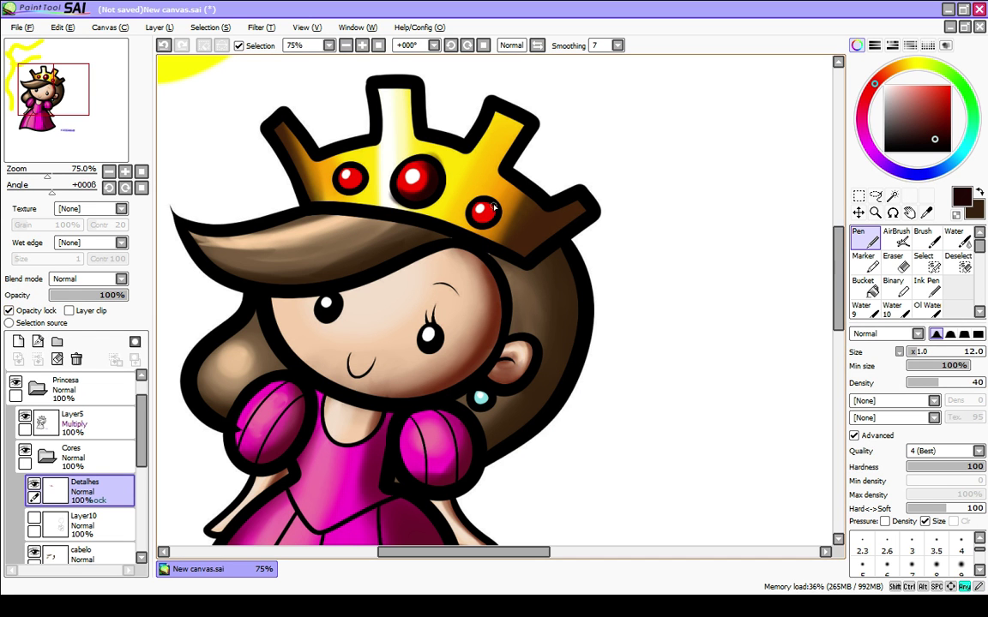
{"action": "mouse_move", "coordinate": [494, 208]}
{"action": "left_mouse_down"}
{"action": "mouse_move", "coordinate": [498, 222]}
{"action": "mouse_move", "coordinate": [477, 226]}
{"action": "left_mouse_up"}
{"action": "left_click_drag", "start_coordinate": [356, 169], "coordinate": [348, 193]}
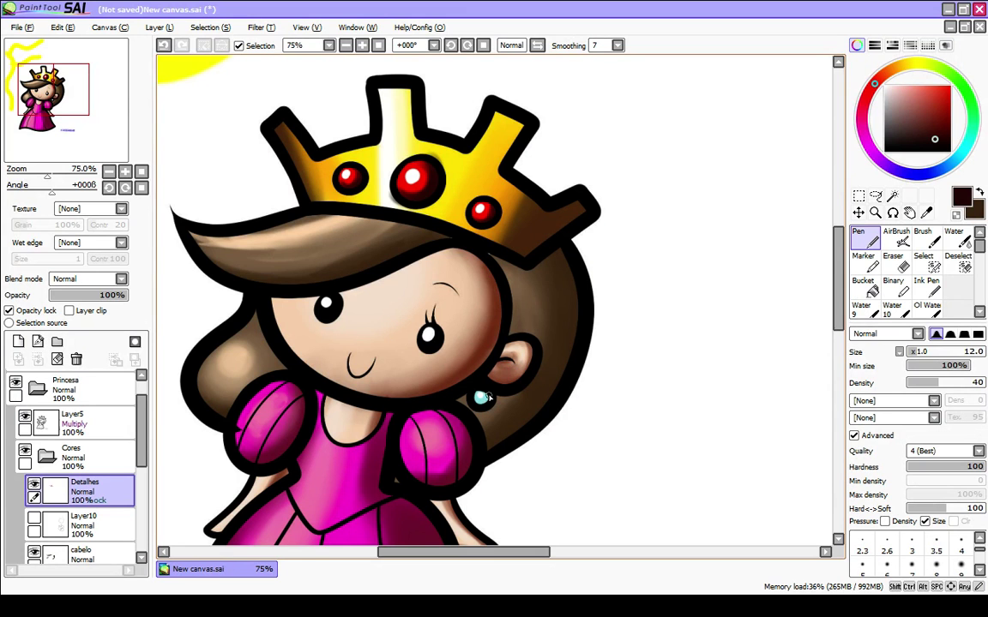
Step: Pick a very dark blue and shade the edge of the earring with the Pen at size 12
{"action": "left_click_drag", "start_coordinate": [937, 172], "coordinate": [903, 173]}
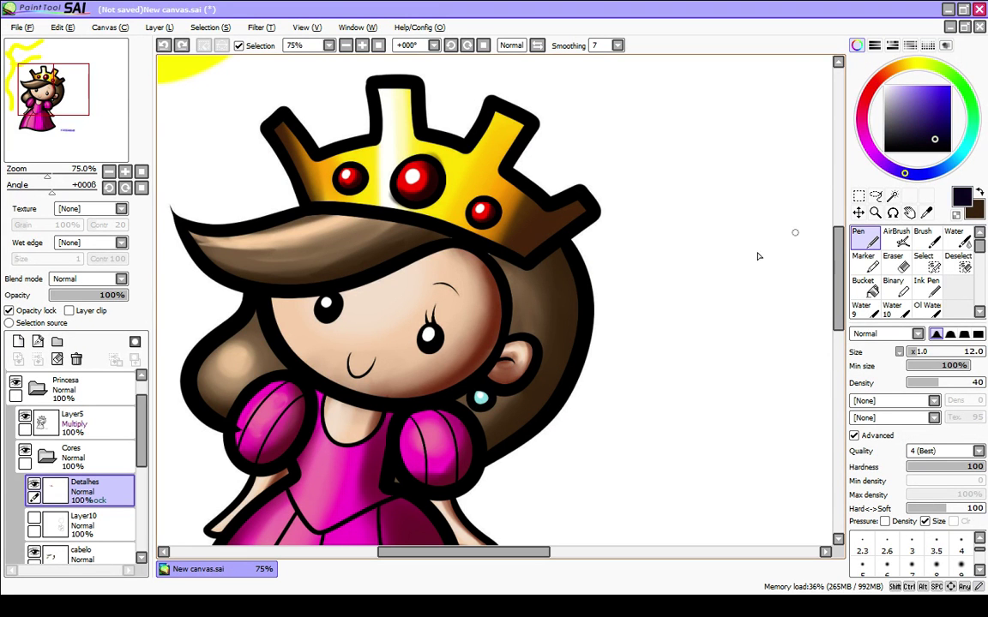
{"action": "mouse_move", "coordinate": [486, 396]}
{"action": "left_mouse_down"}
{"action": "mouse_move", "coordinate": [482, 404]}
{"action": "mouse_move", "coordinate": [489, 396]}
{"action": "left_mouse_up"}
{"action": "scroll", "coordinate": [465, 313], "scroll_direction": "down", "scroll_amount": 4}
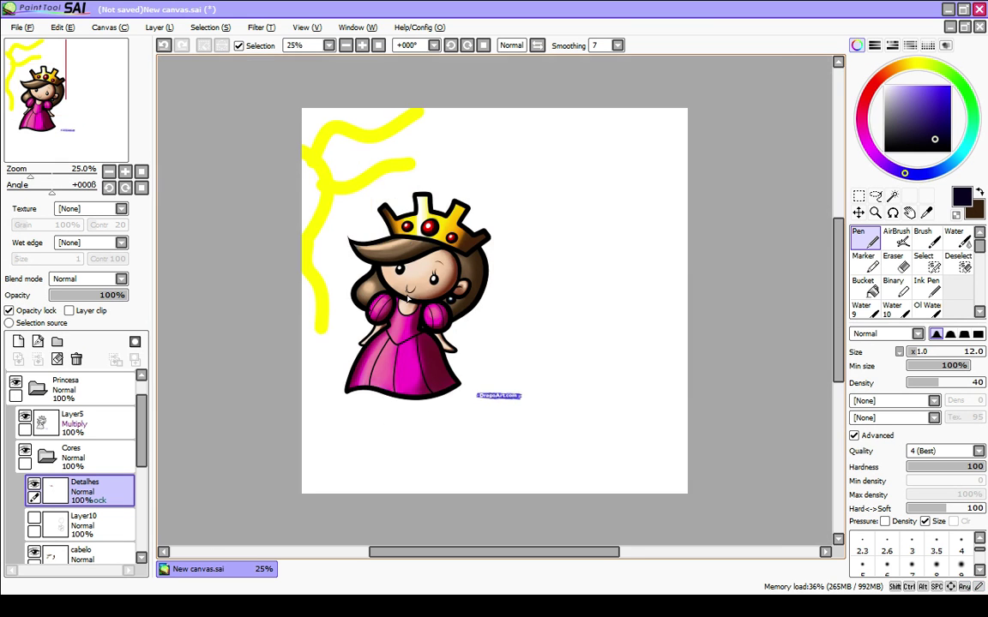
Step: Hide the princess's black line art on Layer5
{"action": "scroll", "coordinate": [415, 300], "scroll_direction": "up", "scroll_amount": 1}
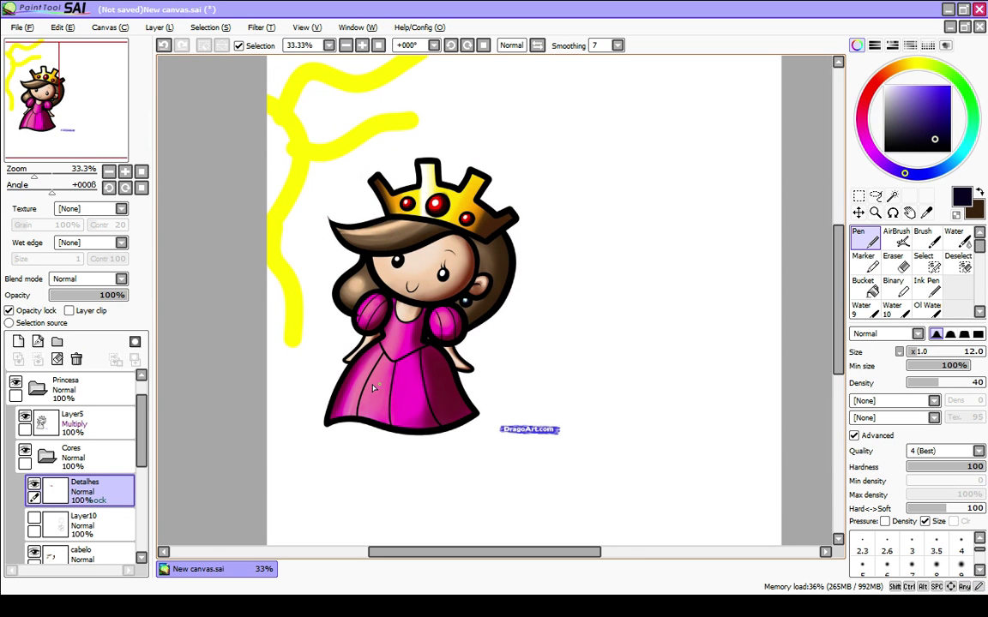
{"action": "left_click_drag", "start_coordinate": [341, 407], "coordinate": [341, 418]}
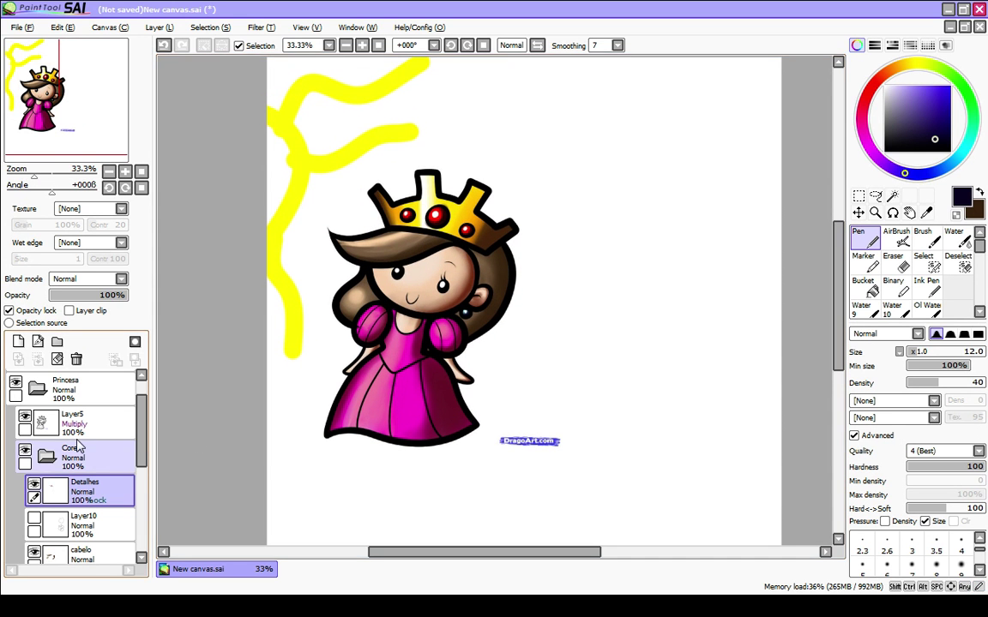
{"action": "left_click", "coordinate": [25, 418]}
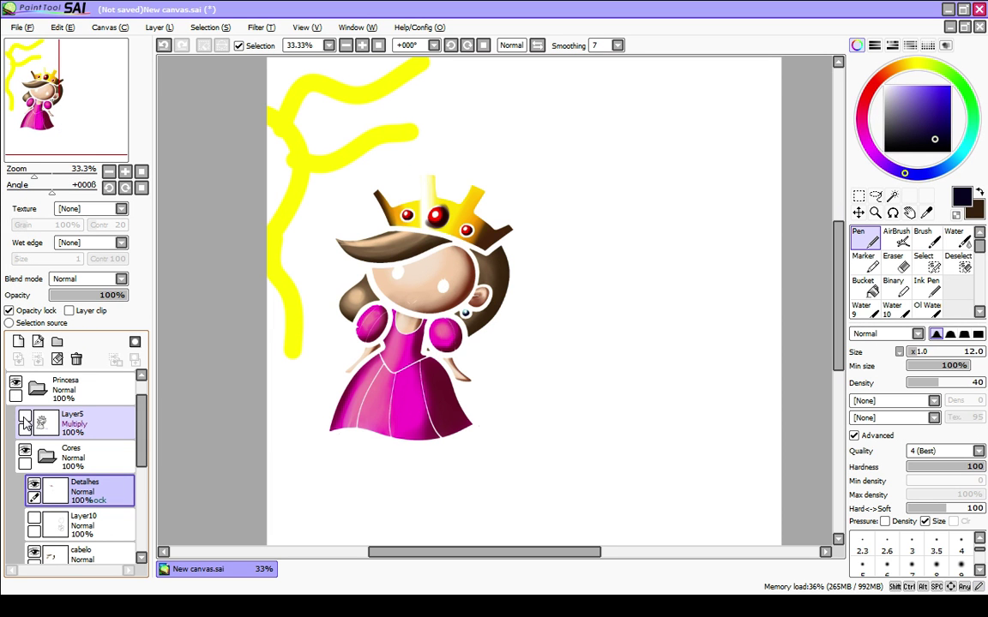
Step: Add a new layer directly above the Formas folder, beneath the Princesa folder
{"action": "left_click_drag", "start_coordinate": [141, 451], "coordinate": [134, 415]}
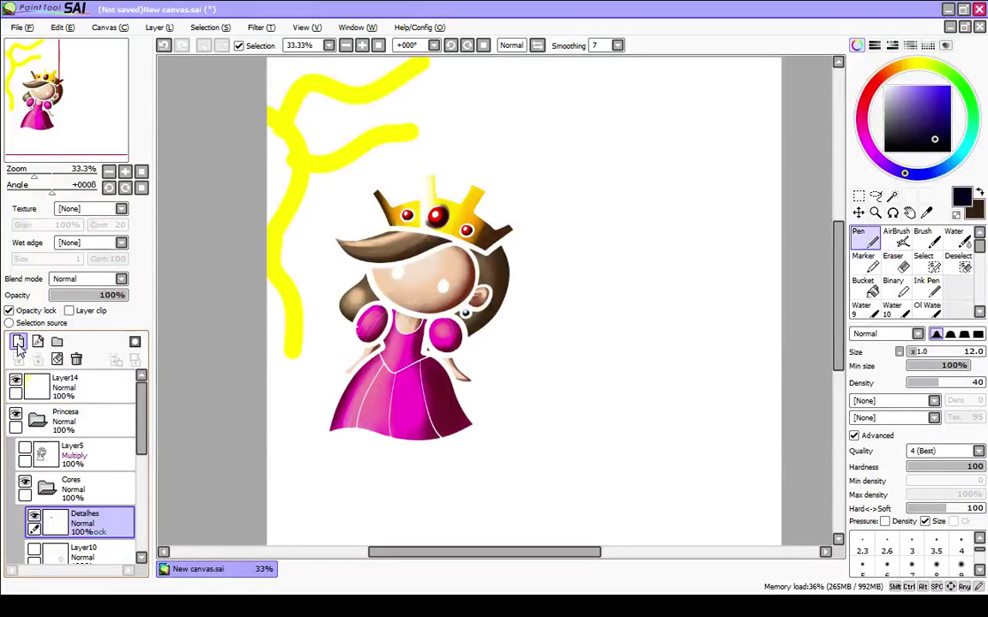
{"action": "left_click_drag", "start_coordinate": [138, 428], "coordinate": [132, 530]}
{"action": "left_click", "coordinate": [104, 516]}
{"action": "left_click", "coordinate": [17, 342]}
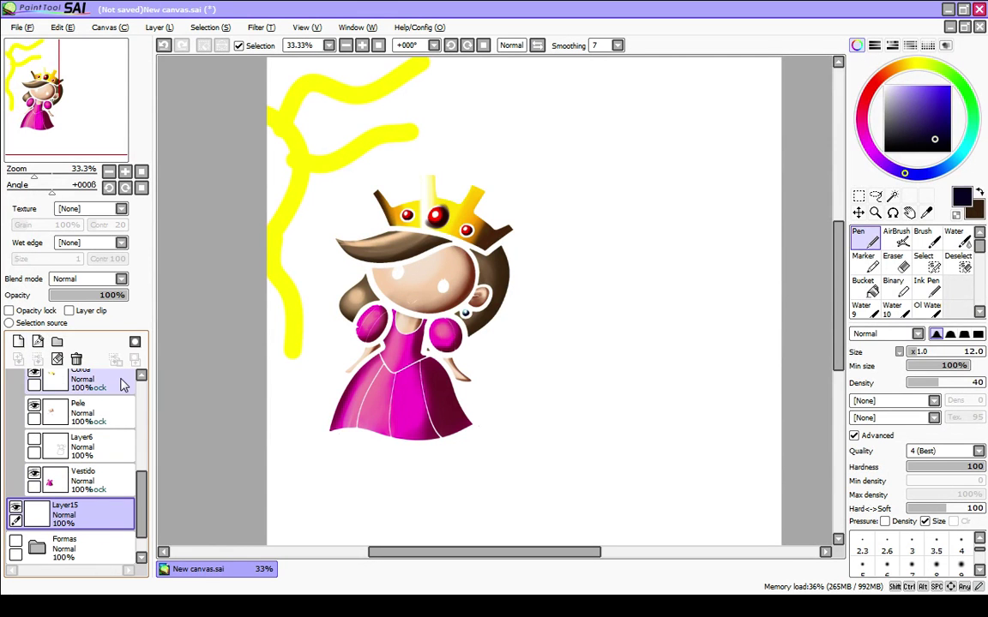
Step: Fill the new background layer with dark grey using the Bucket
{"action": "left_click", "coordinate": [884, 130]}
{"action": "left_click", "coordinate": [863, 287]}
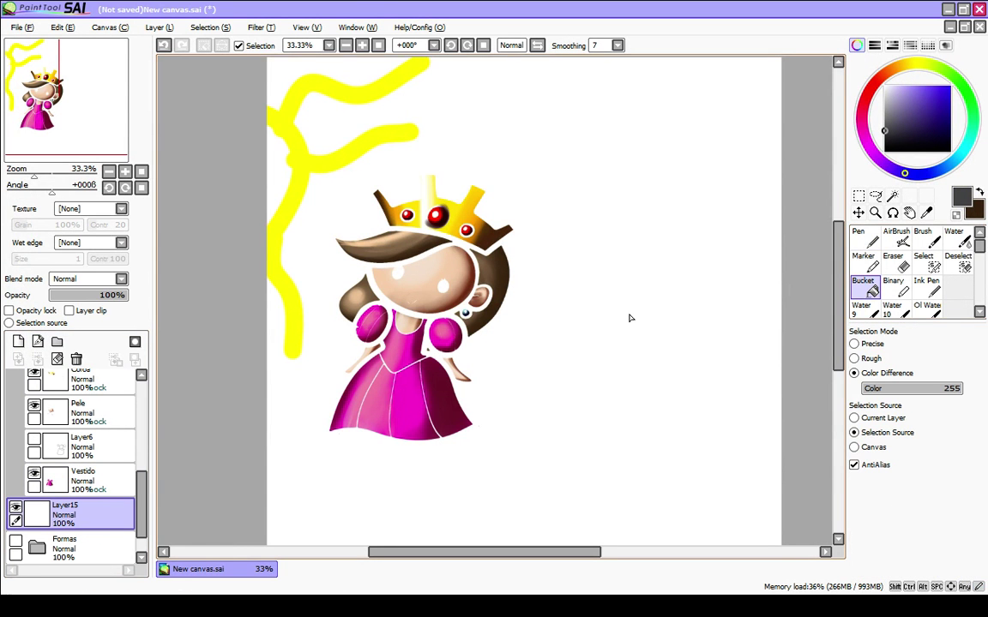
{"action": "left_click", "coordinate": [629, 319]}
{"action": "scroll", "coordinate": [429, 312], "scroll_direction": "up", "scroll_amount": 1}
{"action": "scroll", "coordinate": [393, 358], "scroll_direction": "down", "scroll_amount": 2}
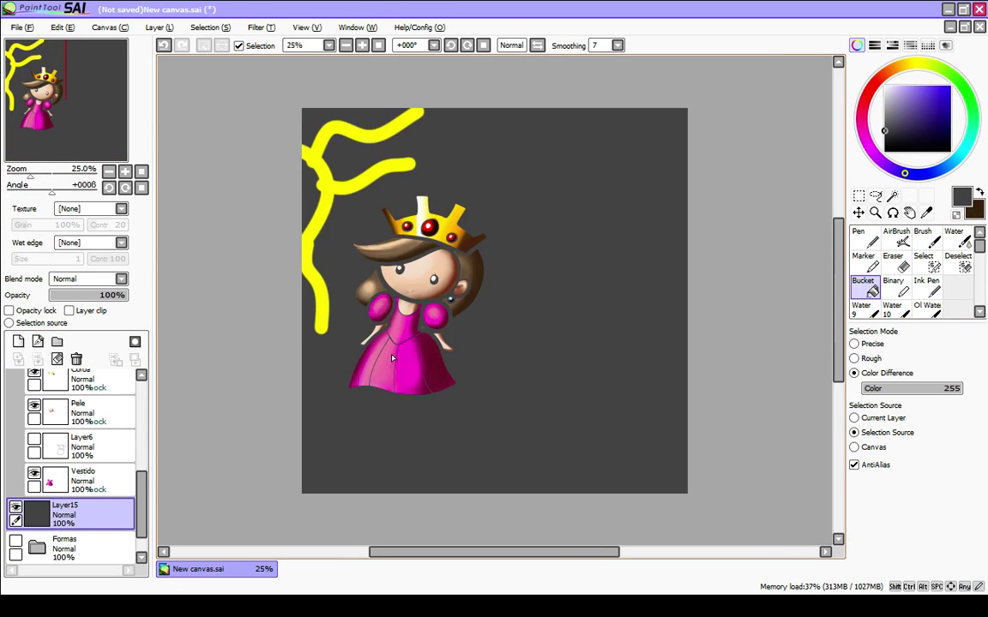
{"action": "scroll", "coordinate": [392, 358], "scroll_direction": "up", "scroll_amount": 1}
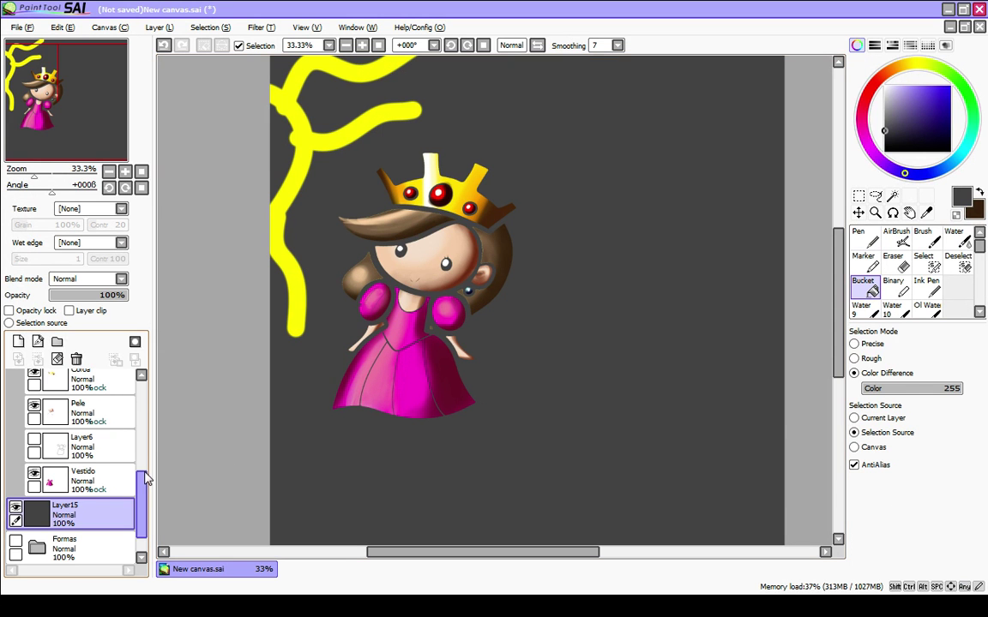
Step: Inspect the princess without line art against the dark grey, and delete the grey background layer
{"action": "scroll", "coordinate": [144, 474], "scroll_direction": "up", "scroll_amount": 5}
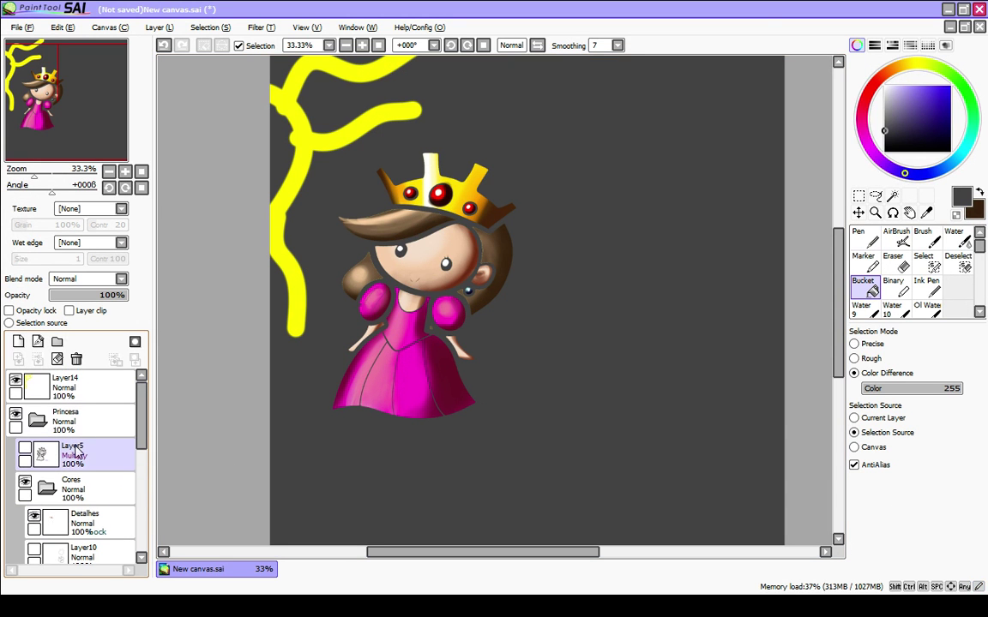
{"action": "scroll", "coordinate": [401, 239], "scroll_direction": "up", "scroll_amount": 2}
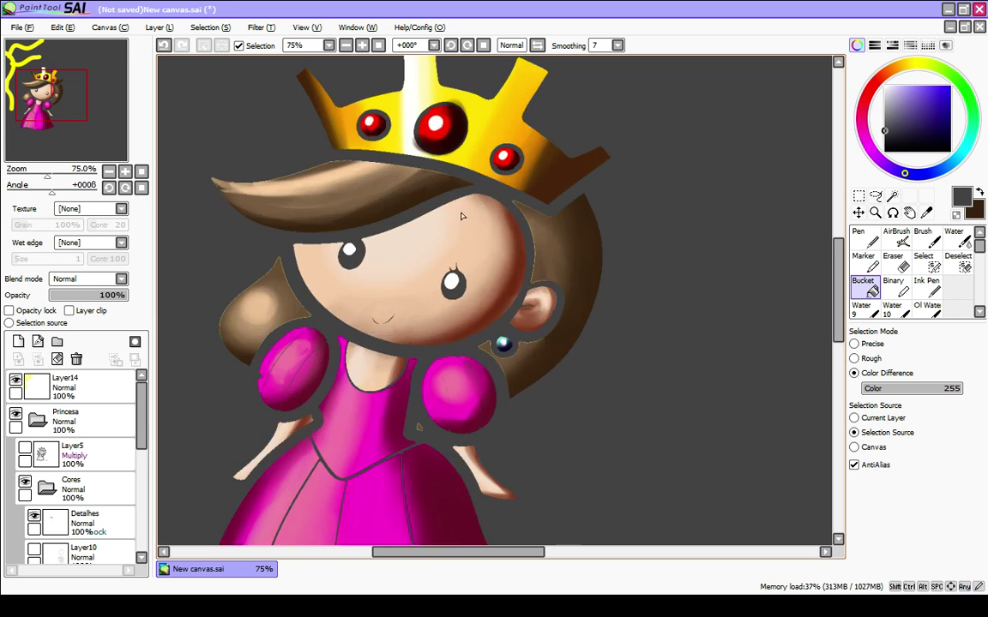
{"action": "scroll", "coordinate": [470, 218], "scroll_direction": "down", "scroll_amount": 3}
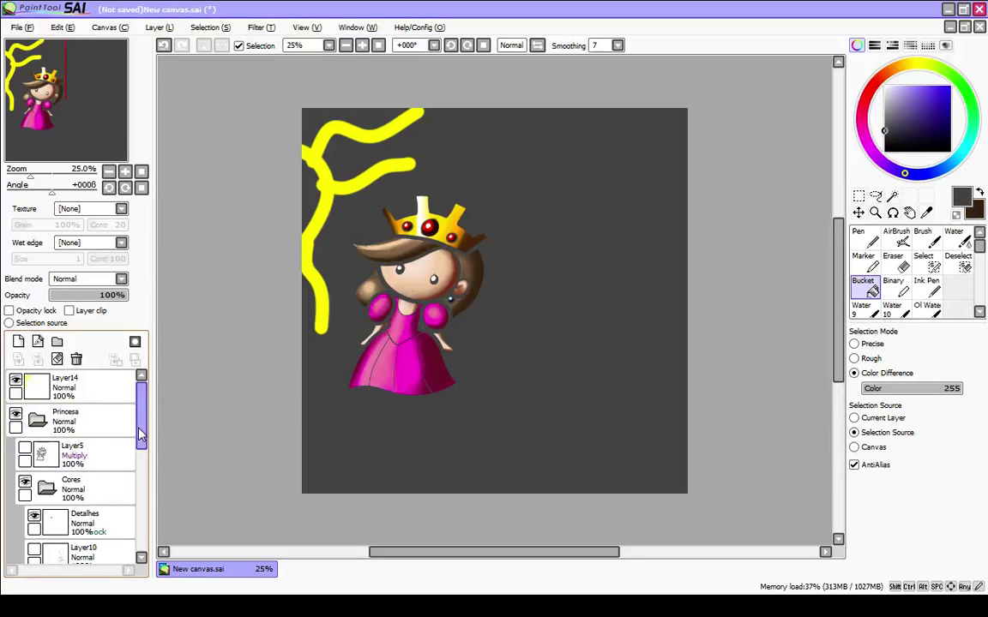
{"action": "scroll", "coordinate": [124, 385], "scroll_direction": "down", "scroll_amount": 5}
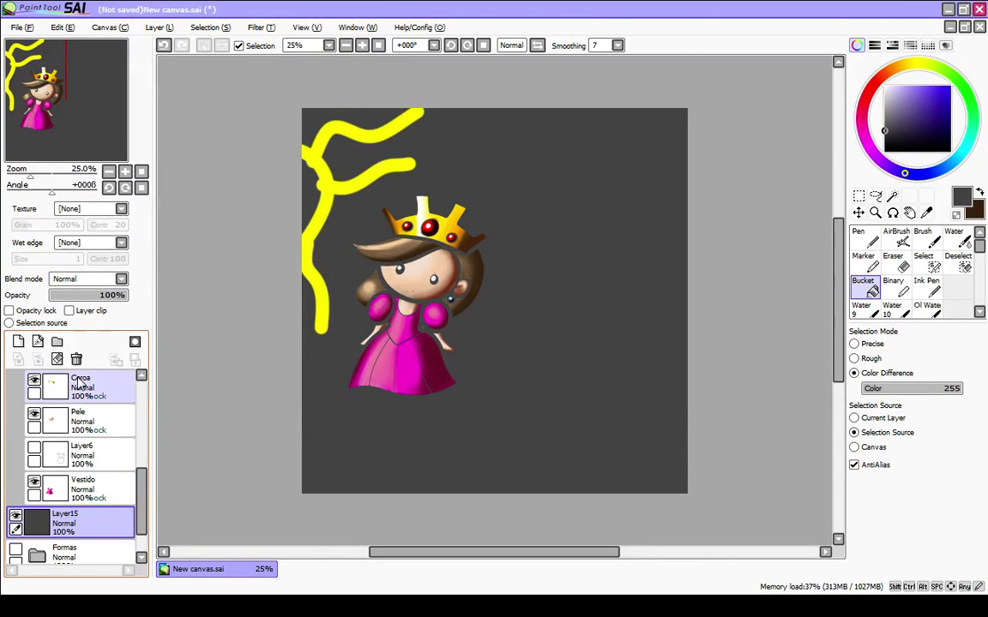
{"action": "left_click", "coordinate": [76, 358]}
{"action": "scroll", "coordinate": [140, 506], "scroll_direction": "up", "scroll_amount": 5}
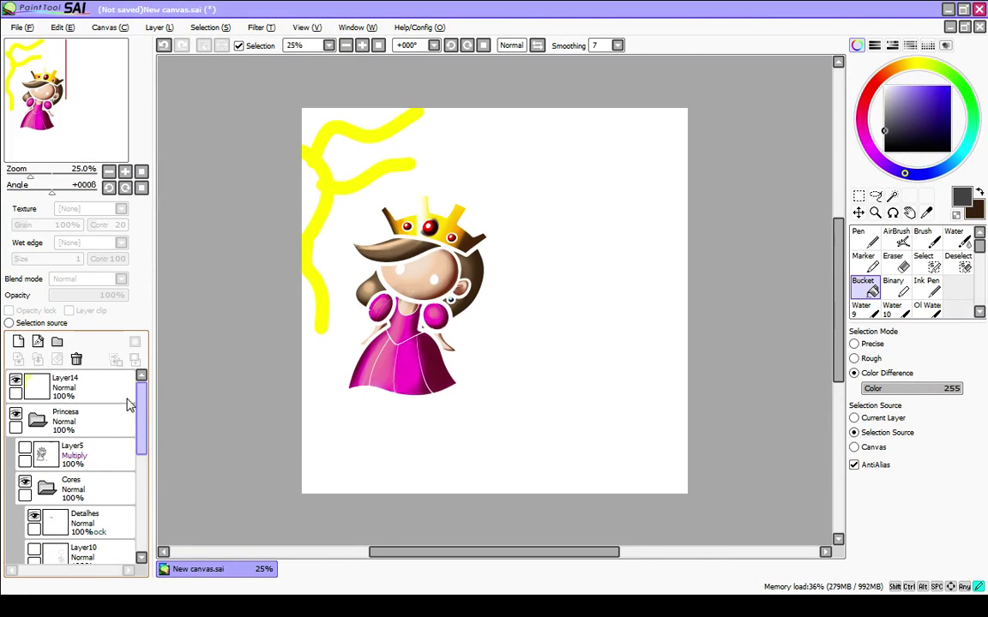
Step: Show the line art on Layer5 again and inspect the princess's coloring up close
{"action": "left_click", "coordinate": [26, 447]}
{"action": "left_click", "coordinate": [82, 463]}
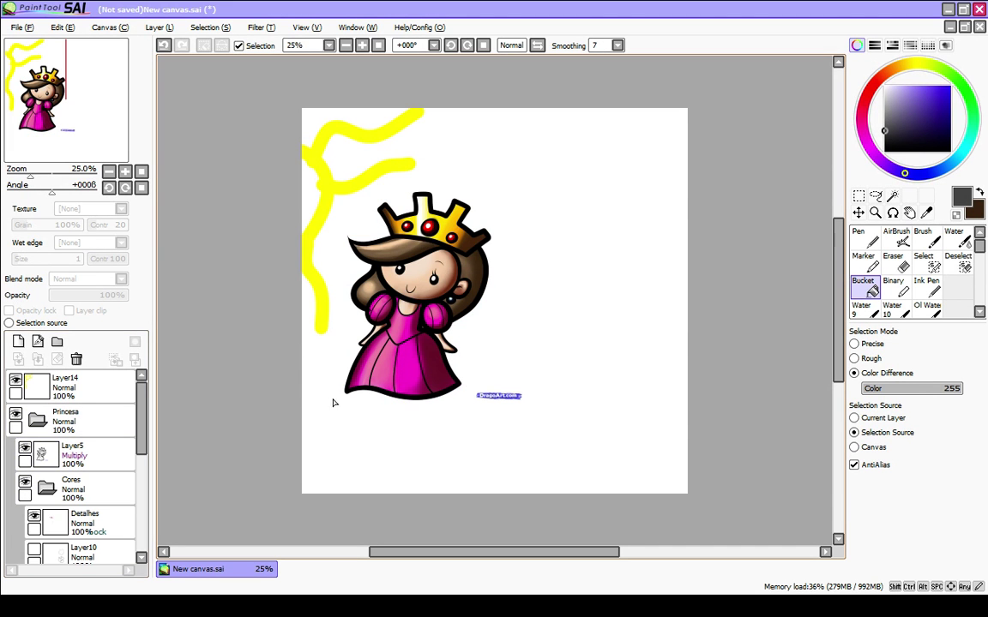
{"action": "scroll", "coordinate": [408, 352], "scroll_direction": "up", "scroll_amount": 4}
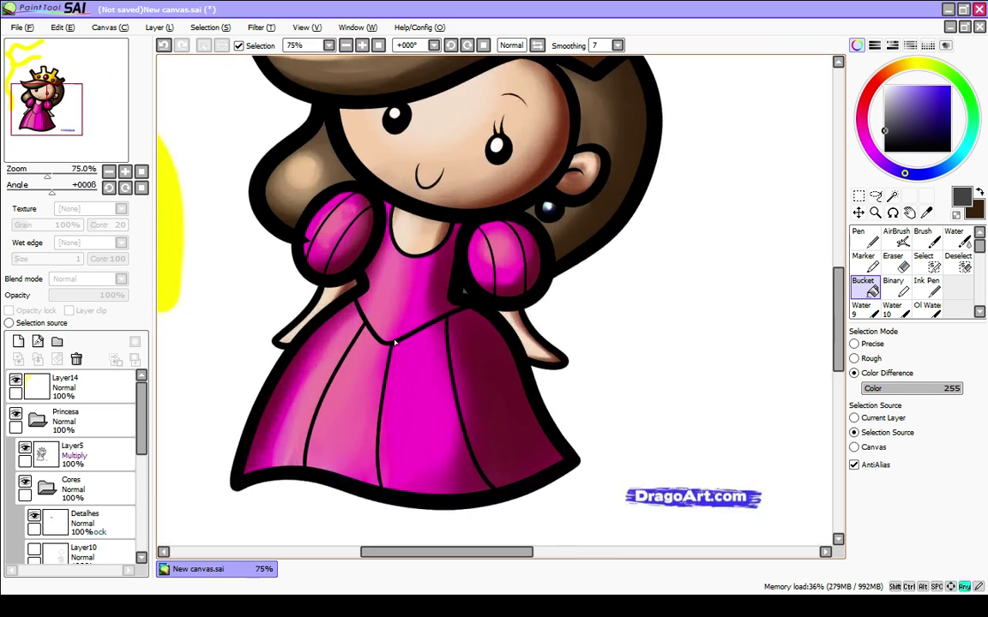
{"action": "scroll", "coordinate": [399, 344], "scroll_direction": "down", "scroll_amount": 4}
{"action": "scroll", "coordinate": [395, 343], "scroll_direction": "up", "scroll_amount": 3}
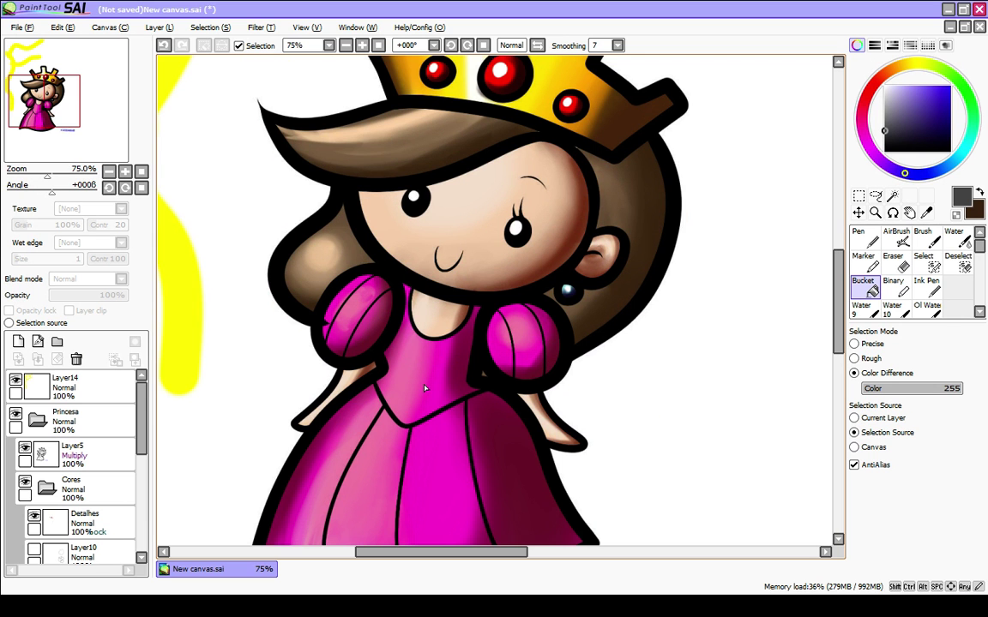
Step: Add a new layer directly above Layer5 and sample the reddish brown of the face's shadow for the Pen
{"action": "left_click", "coordinate": [109, 461]}
{"action": "left_click", "coordinate": [90, 457]}
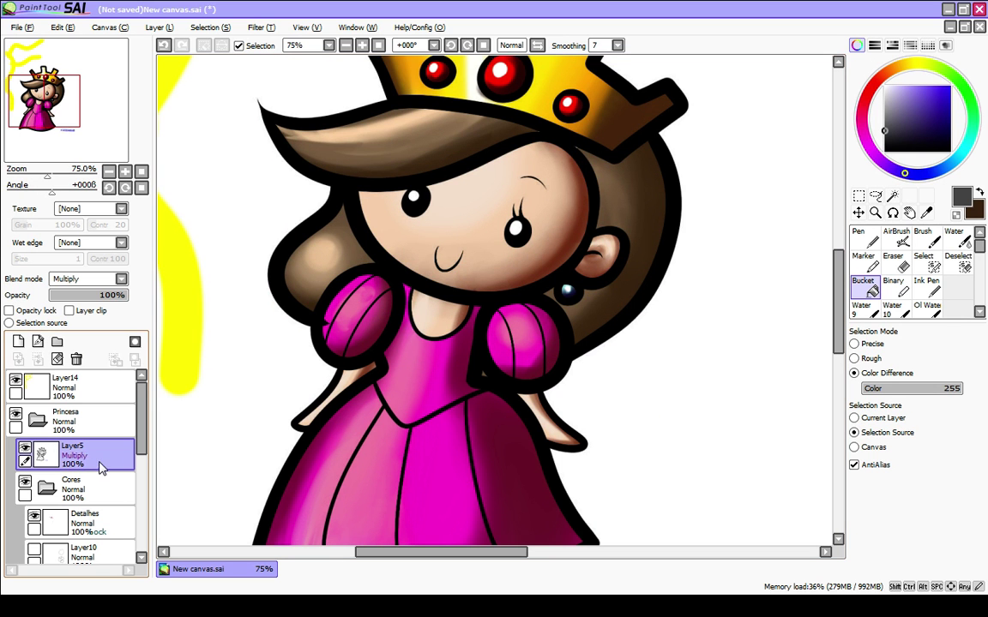
{"action": "scroll", "coordinate": [462, 360], "scroll_direction": "down", "scroll_amount": 3}
{"action": "scroll", "coordinate": [544, 277], "scroll_direction": "up", "scroll_amount": 2}
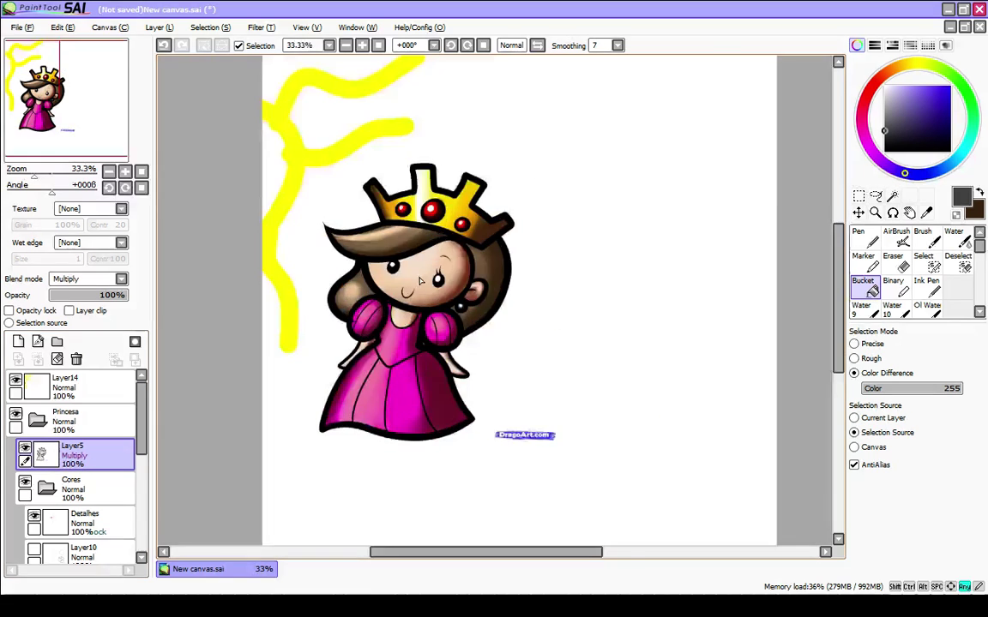
{"action": "key", "text": "n"}
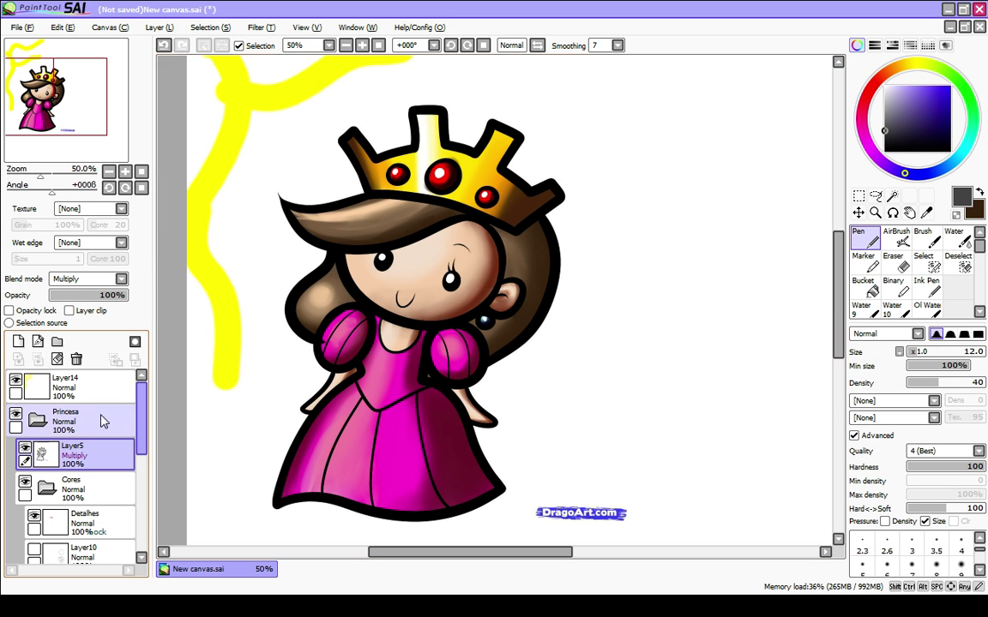
{"action": "left_click", "coordinate": [18, 342]}
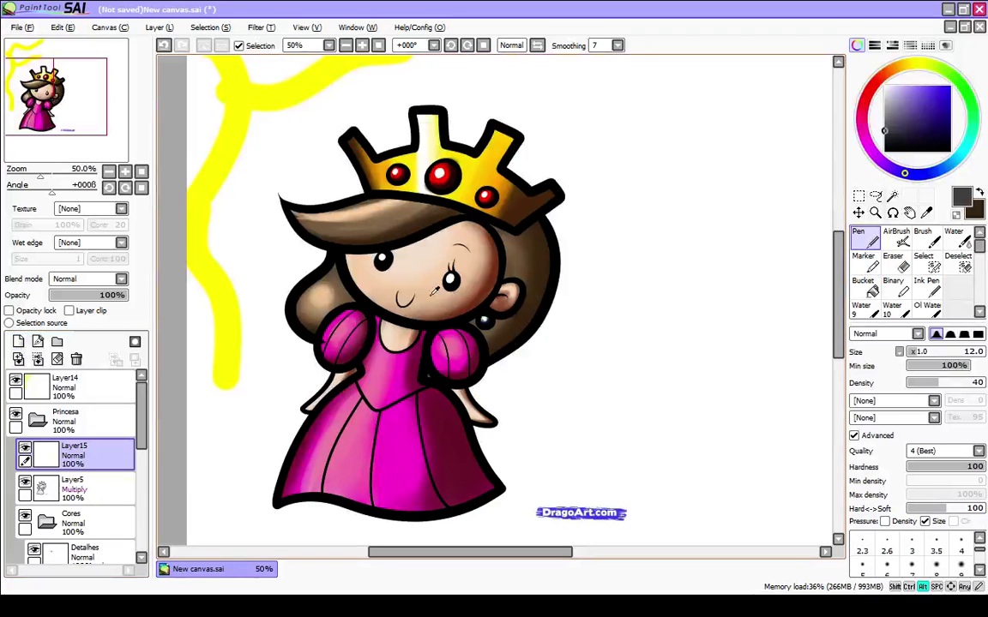
{"action": "key", "text": "alt"}
{"action": "left_click", "coordinate": [484, 290], "text": "alt"}
{"action": "scroll", "coordinate": [488, 245], "scroll_direction": "up", "scroll_amount": 2}
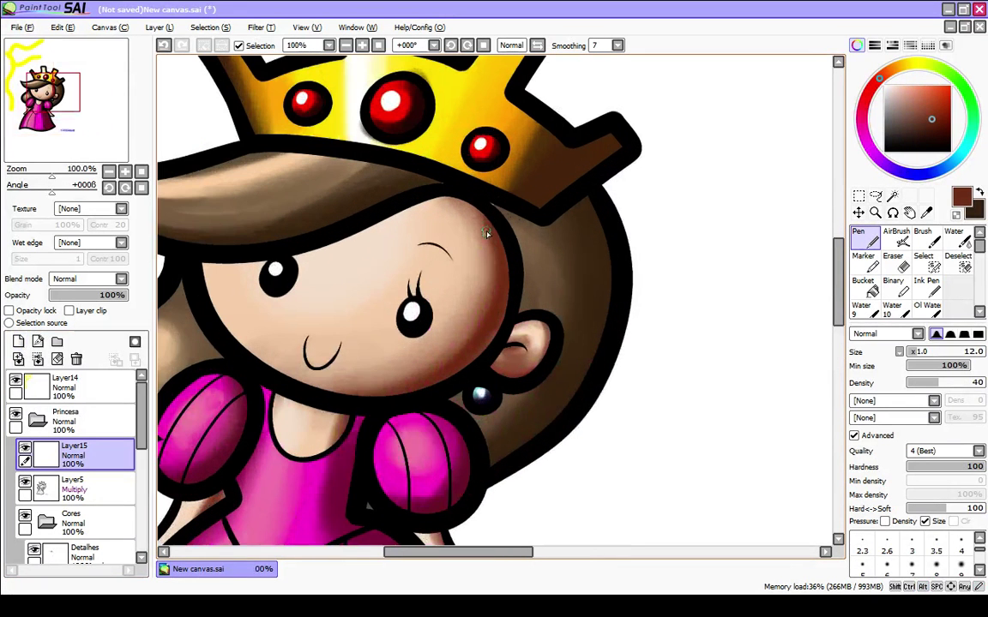
Step: Paint a reddish-brown shadow down the ear side of the face with the Pen at size 25 and density 40
{"action": "key", "text": "bracketright"}
{"action": "key", "text": "bracketright"}
{"action": "key", "text": "bracketright"}
{"action": "key", "text": "bracketright"}
{"action": "mouse_move", "coordinate": [466, 202]}
{"action": "left_mouse_down"}
{"action": "mouse_move", "coordinate": [482, 210]}
{"action": "mouse_move", "coordinate": [506, 265]}
{"action": "left_mouse_up"}
{"action": "key", "text": "ctrl+z"}
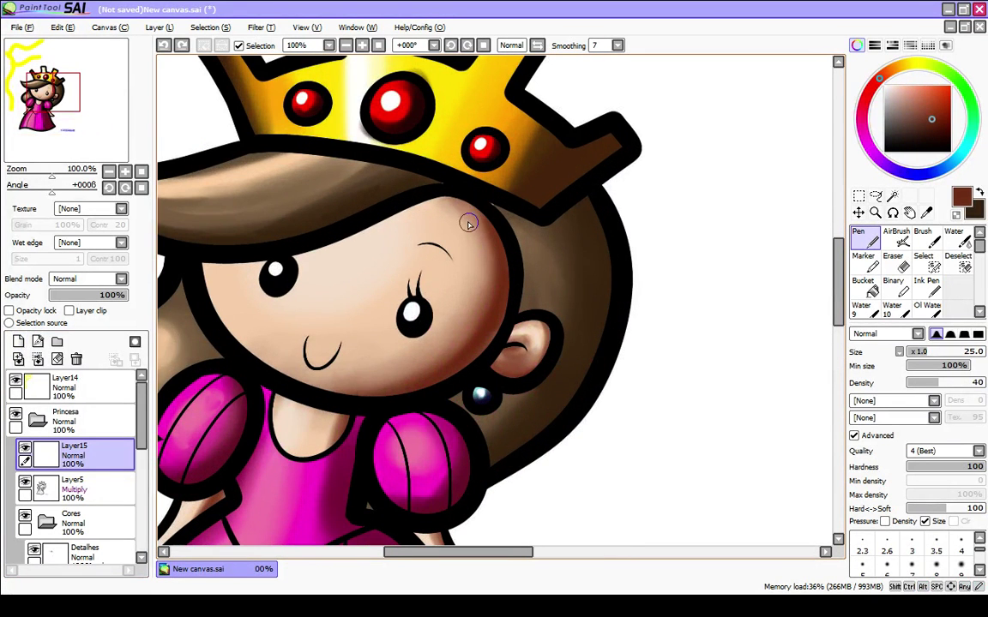
{"action": "mouse_move", "coordinate": [465, 197]}
{"action": "left_mouse_down"}
{"action": "mouse_move", "coordinate": [496, 255]}
{"action": "mouse_move", "coordinate": [505, 289]}
{"action": "mouse_move", "coordinate": [494, 289]}
{"action": "mouse_move", "coordinate": [505, 290]}
{"action": "mouse_move", "coordinate": [483, 347]}
{"action": "mouse_move", "coordinate": [449, 381]}
{"action": "left_mouse_up"}
Step: Extend the reddish-brown shadow along the jaw and chin, enlarging the Pen to size 30
{"action": "key", "text": "bracketleft"}
{"action": "key", "text": "bracketleft"}
{"action": "key", "text": "bracketleft"}
{"action": "key", "text": "bracketright"}
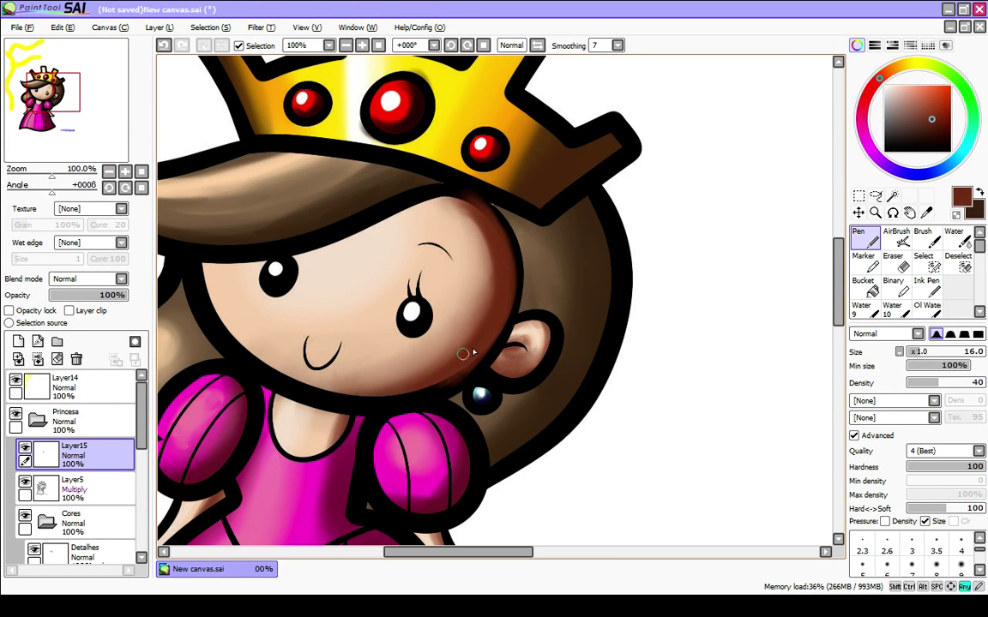
{"action": "key", "text": "bracketright"}
{"action": "mouse_move", "coordinate": [497, 322]}
{"action": "left_mouse_down"}
{"action": "mouse_move", "coordinate": [432, 386]}
{"action": "mouse_move", "coordinate": [398, 388]}
{"action": "mouse_move", "coordinate": [431, 389]}
{"action": "left_mouse_up"}
{"action": "key", "text": "bracketright"}
{"action": "key", "text": "bracketright"}
{"action": "mouse_move", "coordinate": [346, 398]}
{"action": "left_mouse_down"}
{"action": "mouse_move", "coordinate": [401, 402]}
{"action": "mouse_move", "coordinate": [433, 384]}
{"action": "left_mouse_up"}
{"action": "mouse_move", "coordinate": [387, 399]}
{"action": "left_mouse_down"}
{"action": "mouse_move", "coordinate": [452, 374]}
{"action": "mouse_move", "coordinate": [418, 382]}
{"action": "mouse_move", "coordinate": [476, 355]}
{"action": "left_mouse_up"}
{"action": "mouse_move", "coordinate": [421, 386]}
{"action": "left_mouse_down"}
{"action": "mouse_move", "coordinate": [484, 335]}
{"action": "mouse_move", "coordinate": [429, 384]}
{"action": "mouse_move", "coordinate": [474, 331]}
{"action": "mouse_move", "coordinate": [489, 331]}
{"action": "mouse_move", "coordinate": [491, 276]}
{"action": "mouse_move", "coordinate": [506, 263]}
{"action": "mouse_move", "coordinate": [491, 223]}
{"action": "left_mouse_up"}
{"action": "mouse_move", "coordinate": [512, 313]}
{"action": "left_mouse_down"}
{"action": "mouse_move", "coordinate": [499, 239]}
{"action": "mouse_move", "coordinate": [474, 375]}
{"action": "mouse_move", "coordinate": [448, 378]}
{"action": "left_mouse_up"}
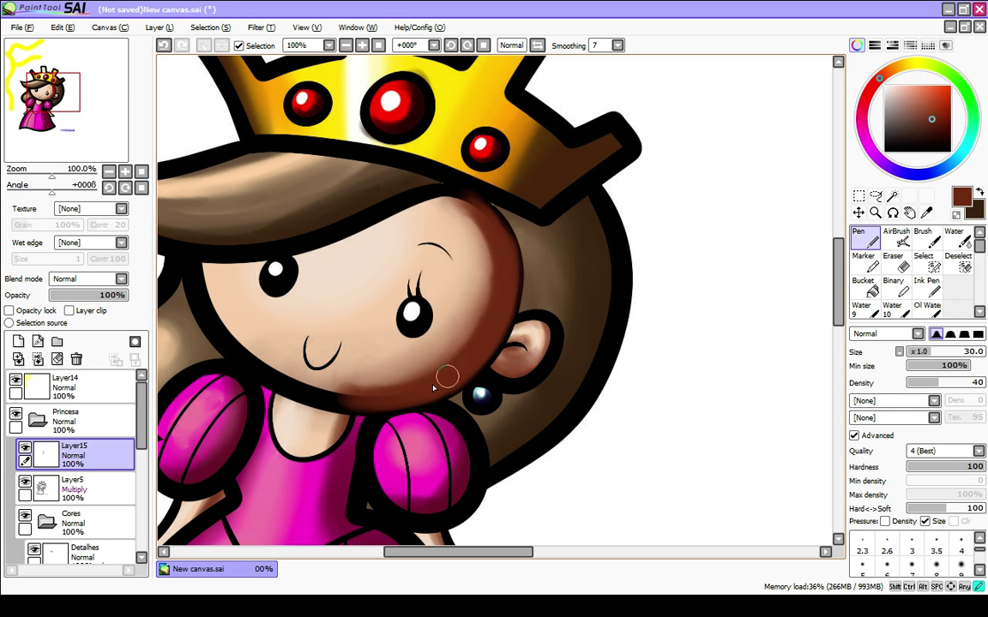
Step: Blend the face shadow's inner edge with sampled skin tone, using the Pen at density 10 and size 40
{"action": "left_click", "coordinate": [364, 356], "text": "alt"}
{"action": "key", "text": "1"}
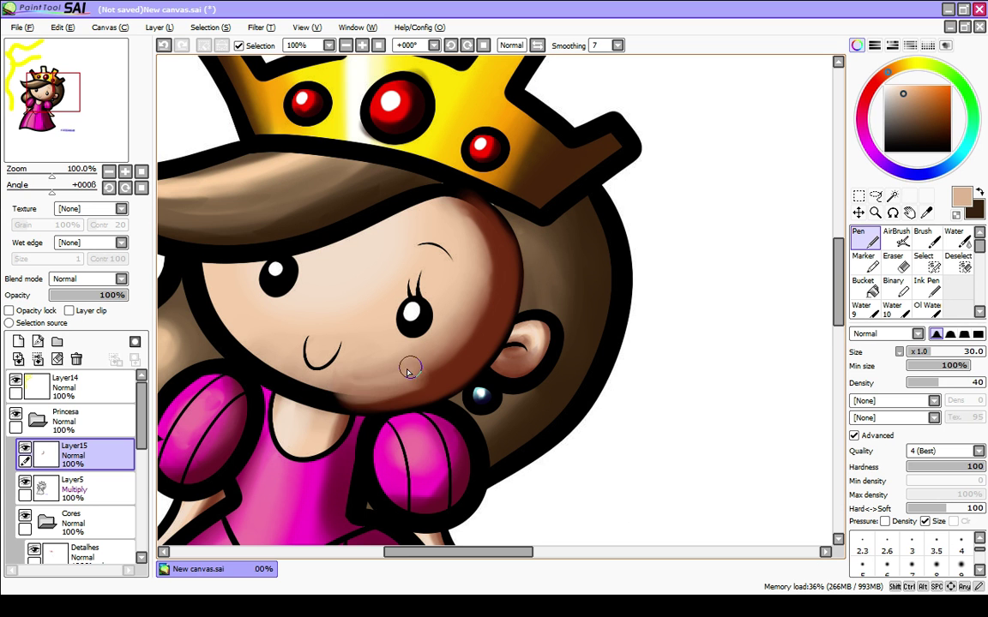
{"action": "key", "text": "]"}
{"action": "key", "text": "]"}
{"action": "key", "text": "]"}
{"action": "mouse_move", "coordinate": [351, 382]}
{"action": "left_mouse_down"}
{"action": "mouse_move", "coordinate": [430, 373]}
{"action": "mouse_move", "coordinate": [379, 370]}
{"action": "mouse_move", "coordinate": [437, 371]}
{"action": "mouse_move", "coordinate": [476, 331]}
{"action": "mouse_move", "coordinate": [349, 384]}
{"action": "mouse_move", "coordinate": [448, 340]}
{"action": "mouse_move", "coordinate": [490, 299]}
{"action": "mouse_move", "coordinate": [470, 344]}
{"action": "mouse_move", "coordinate": [480, 246]}
{"action": "mouse_move", "coordinate": [472, 230]}
{"action": "mouse_move", "coordinate": [482, 299]}
{"action": "mouse_move", "coordinate": [498, 278]}
{"action": "mouse_move", "coordinate": [404, 377]}
{"action": "mouse_move", "coordinate": [342, 388]}
{"action": "mouse_move", "coordinate": [422, 367]}
{"action": "mouse_move", "coordinate": [362, 382]}
{"action": "left_mouse_up"}
{"action": "key", "text": "]"}
{"action": "key", "text": "]"}
{"action": "key", "text": "["}
{"action": "key", "text": "["}
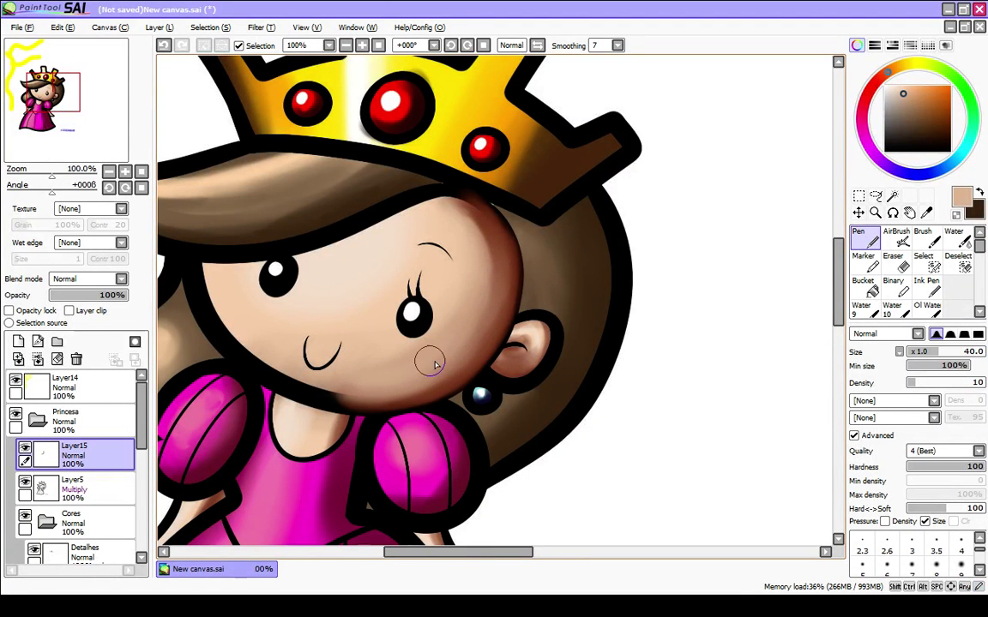
{"action": "mouse_move", "coordinate": [439, 371]}
{"action": "left_mouse_down"}
{"action": "mouse_move", "coordinate": [490, 274]}
{"action": "mouse_move", "coordinate": [492, 204]}
{"action": "mouse_move", "coordinate": [443, 186]}
{"action": "mouse_move", "coordinate": [476, 213]}
{"action": "left_mouse_up"}
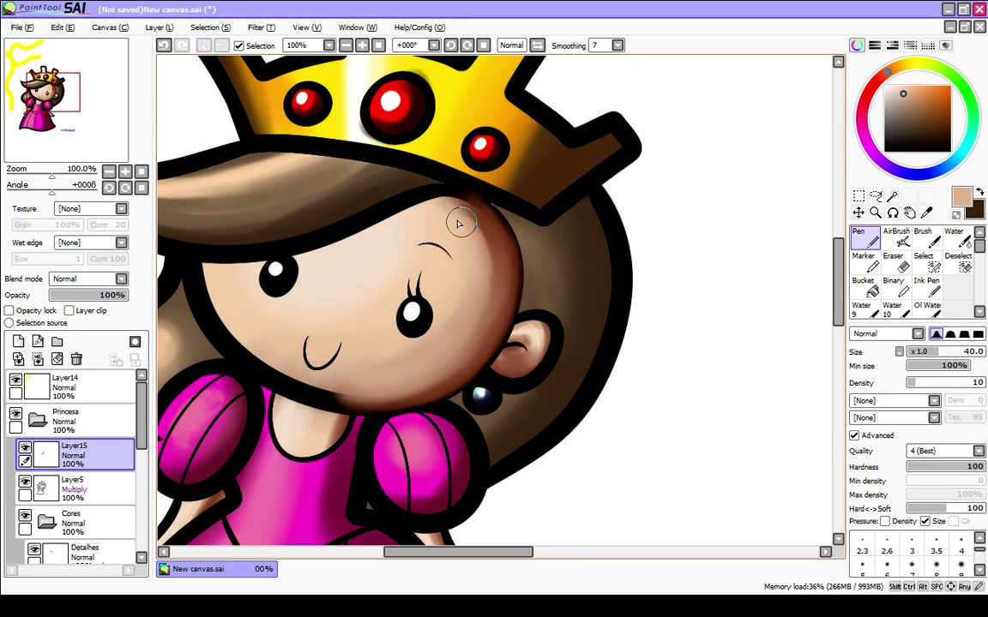
Step: Delete the shading layer above Layer5 and review the whole princess
{"action": "key", "text": "Home"}
{"action": "scroll", "coordinate": [463, 225], "scroll_direction": "up", "scroll_amount": 2}
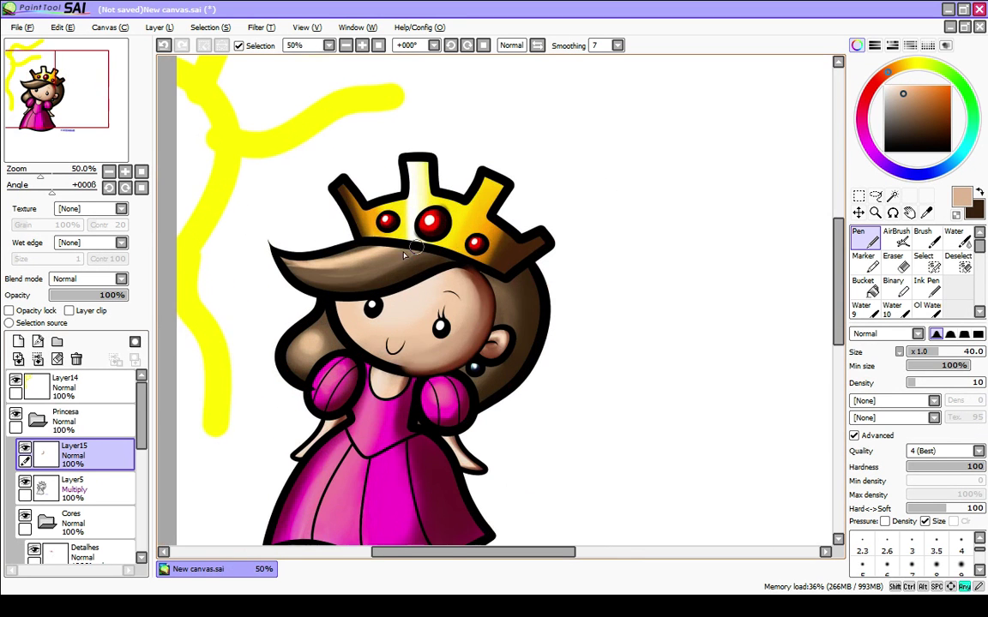
{"action": "left_click", "coordinate": [75, 359]}
{"action": "scroll", "coordinate": [162, 383], "scroll_direction": "down", "scroll_amount": 2}
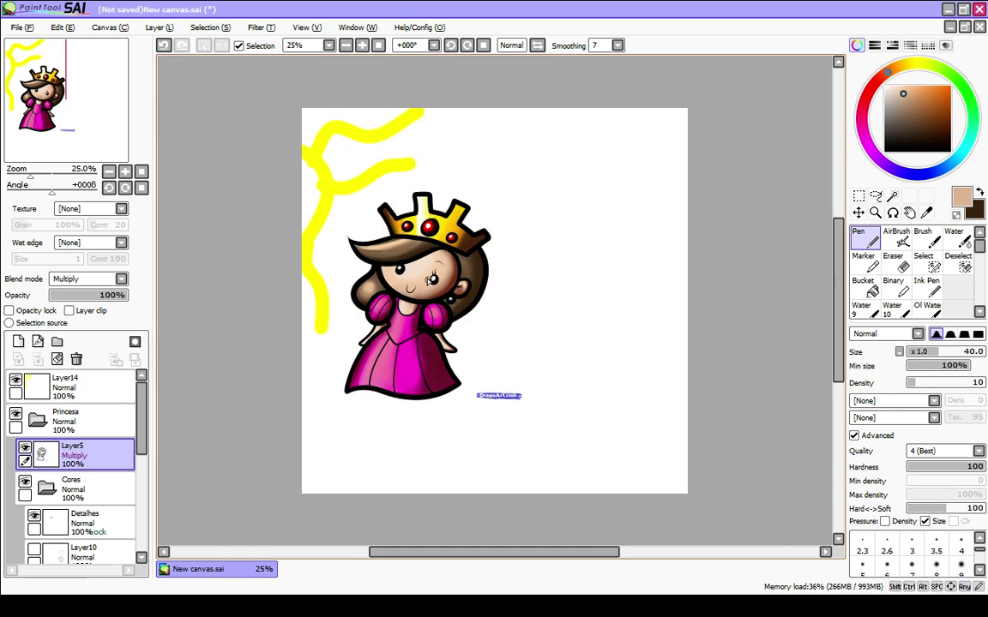
{"action": "scroll", "coordinate": [429, 279], "scroll_direction": "up", "scroll_amount": 2}
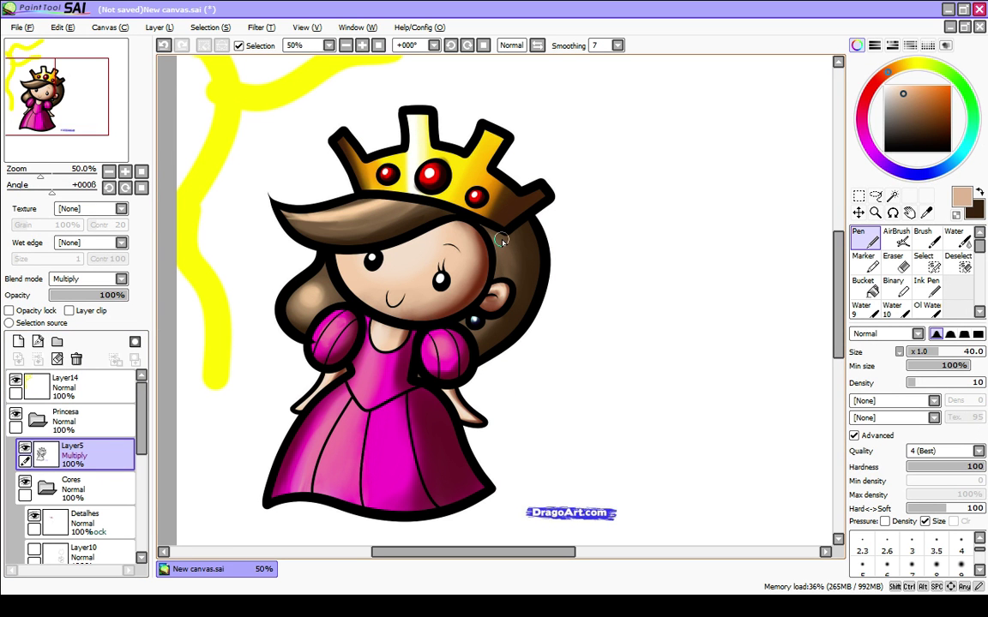
Step: On the cabelo layer, paint a dark brown shadow on the hair beneath the crown with the Pen at density 60
{"action": "left_click", "coordinate": [94, 522]}
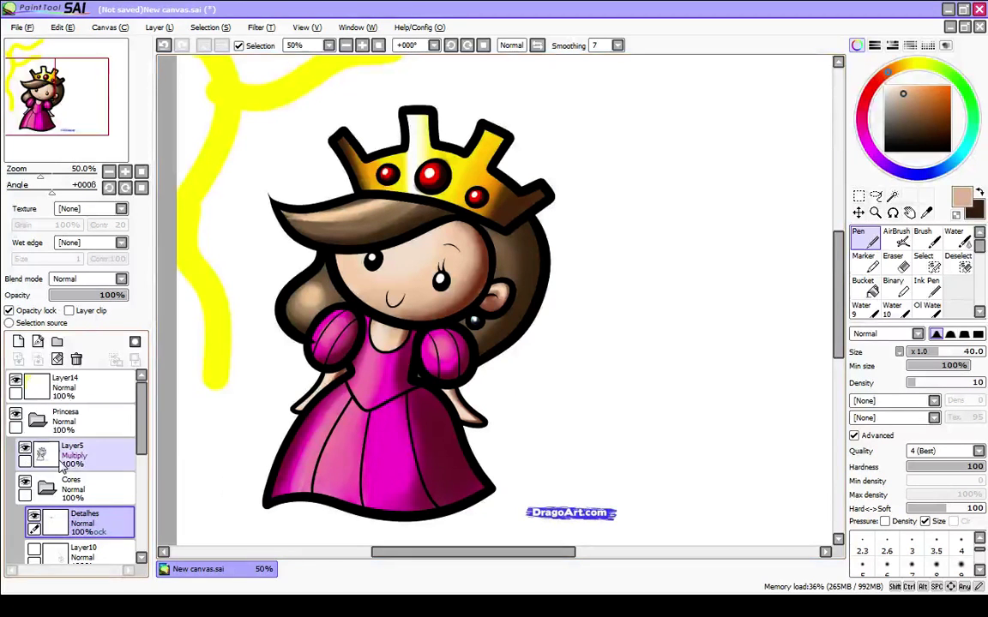
{"action": "scroll", "coordinate": [142, 448], "scroll_direction": "down", "scroll_amount": 1}
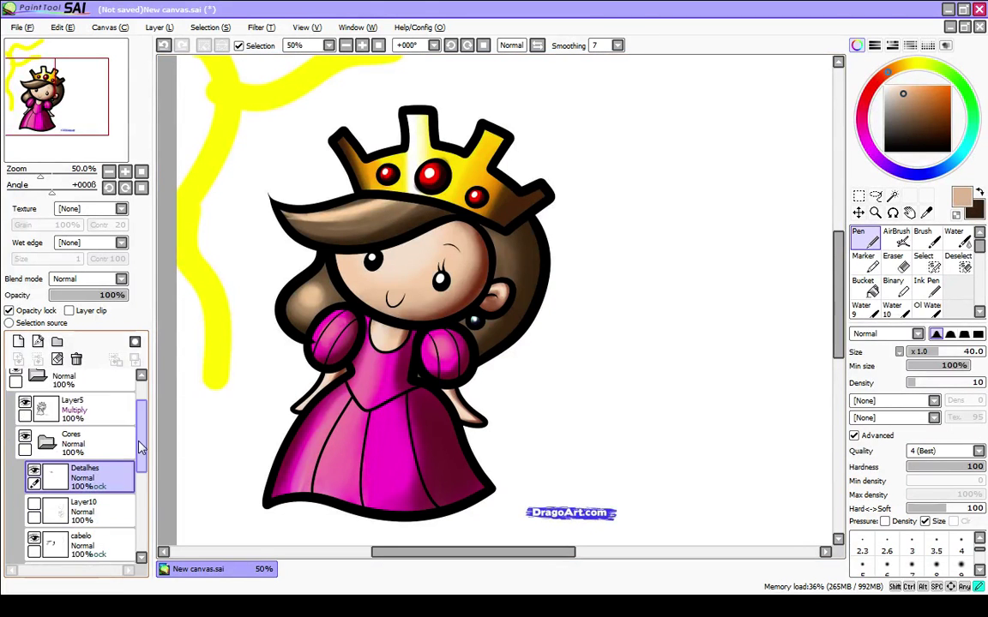
{"action": "scroll", "coordinate": [140, 454], "scroll_direction": "down", "scroll_amount": 2}
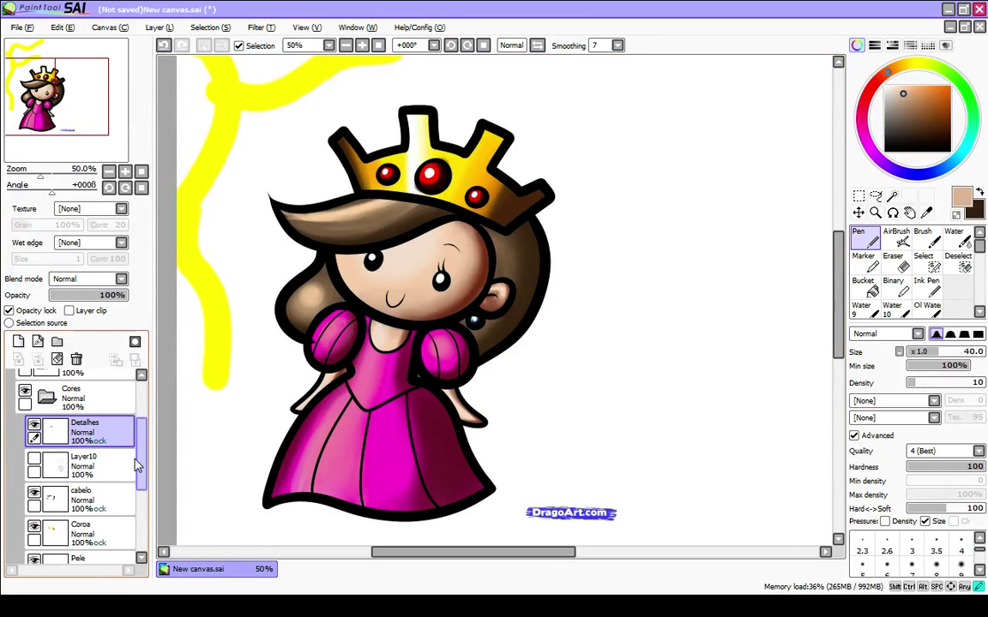
{"action": "left_click", "coordinate": [82, 490]}
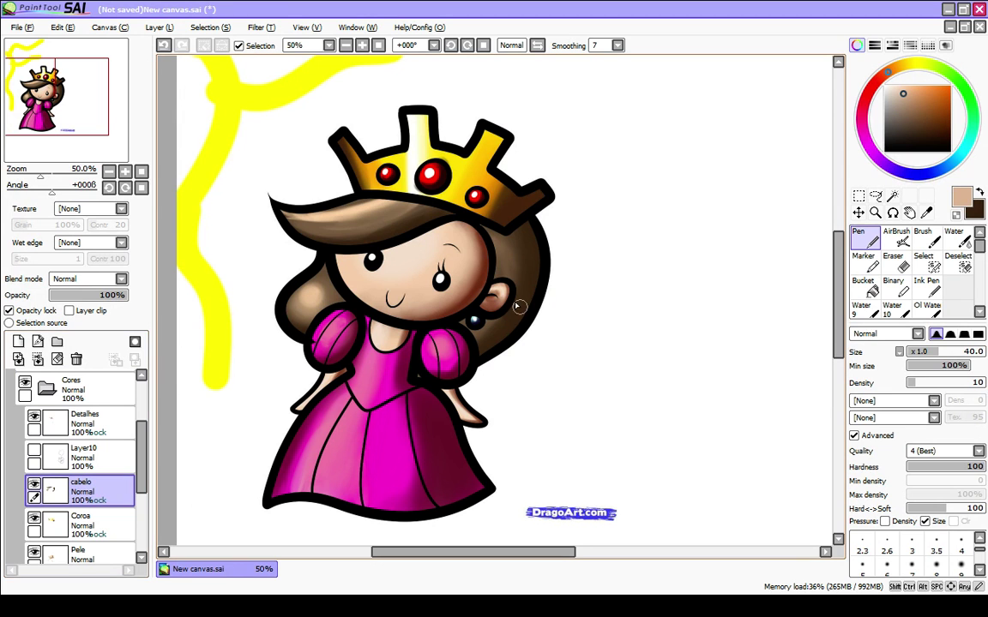
{"action": "left_click", "coordinate": [497, 332], "text": "alt"}
{"action": "key", "text": "4"}
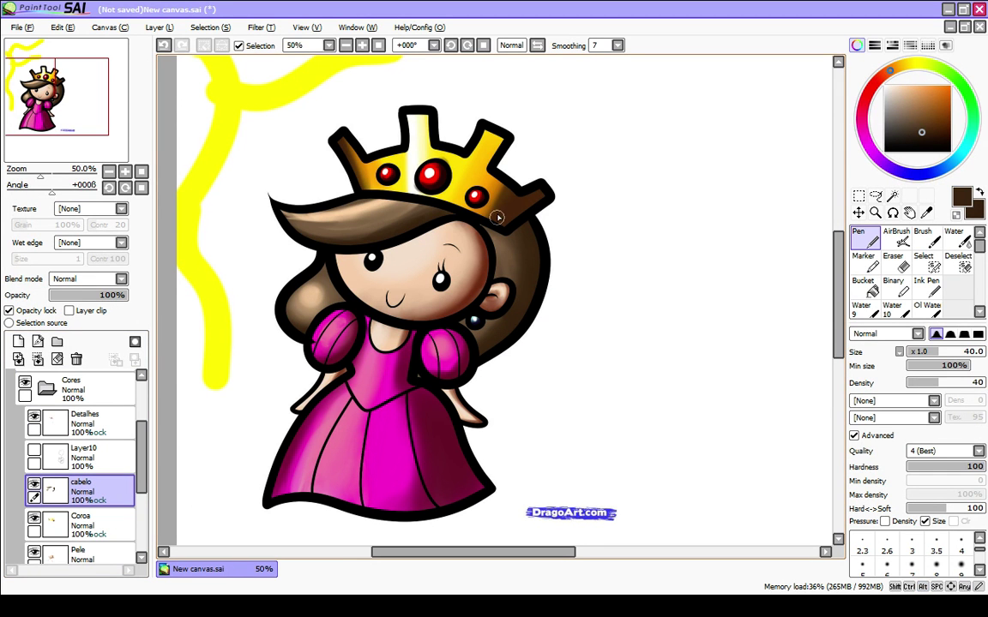
{"action": "mouse_move", "coordinate": [481, 225]}
{"action": "left_mouse_down"}
{"action": "mouse_move", "coordinate": [476, 245]}
{"action": "mouse_move", "coordinate": [477, 227]}
{"action": "mouse_move", "coordinate": [503, 235]}
{"action": "mouse_move", "coordinate": [477, 212]}
{"action": "left_mouse_up"}
{"action": "key", "text": "6"}
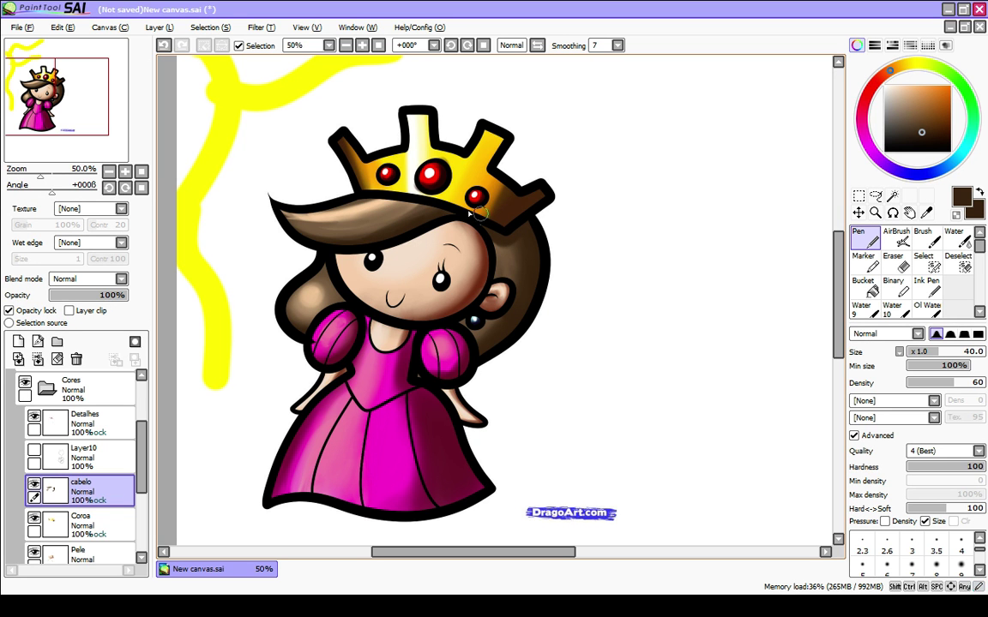
{"action": "left_click_drag", "start_coordinate": [369, 197], "coordinate": [455, 203]}
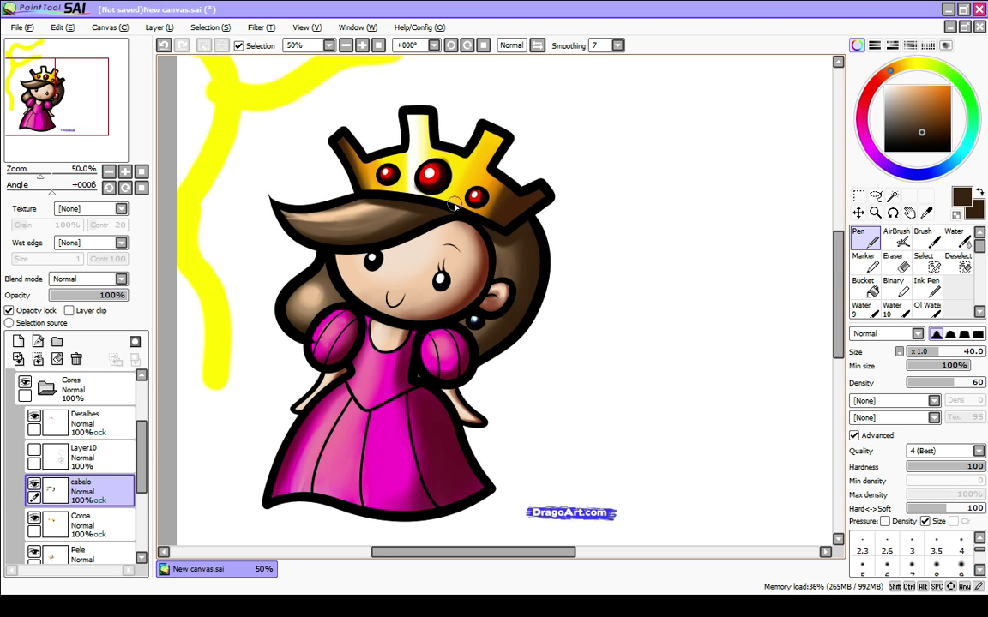
{"action": "scroll", "coordinate": [422, 257], "scroll_direction": "down", "scroll_amount": 2}
{"action": "scroll", "coordinate": [386, 268], "scroll_direction": "up", "scroll_amount": 2}
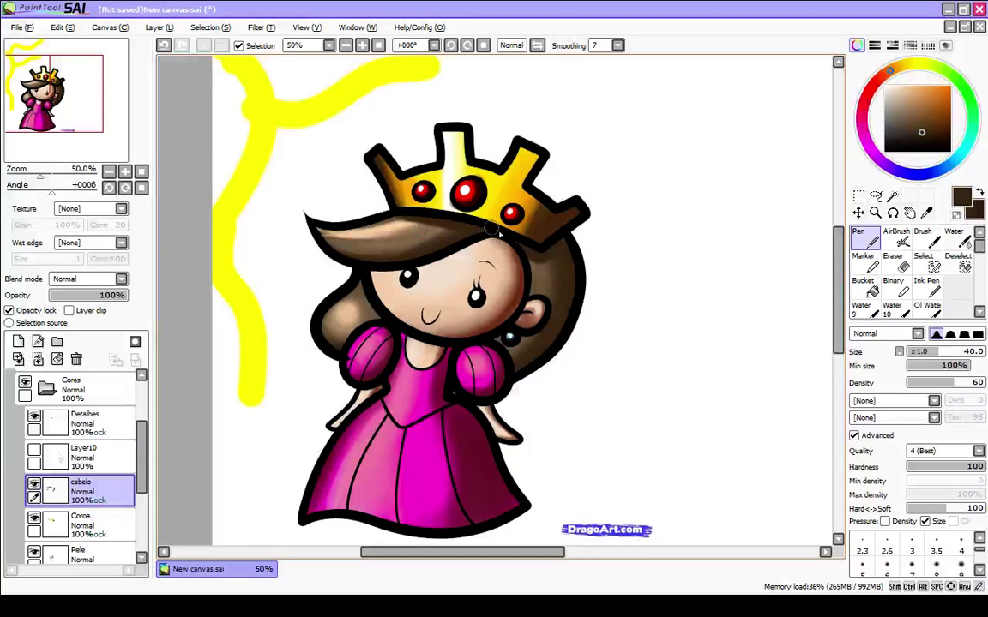
Step: On the Pele layer, paint a sampled reddish-brown shadow on the forehead along the underside of the fringe
{"action": "left_click", "coordinate": [493, 316], "text": "alt"}
{"action": "left_click", "coordinate": [96, 554]}
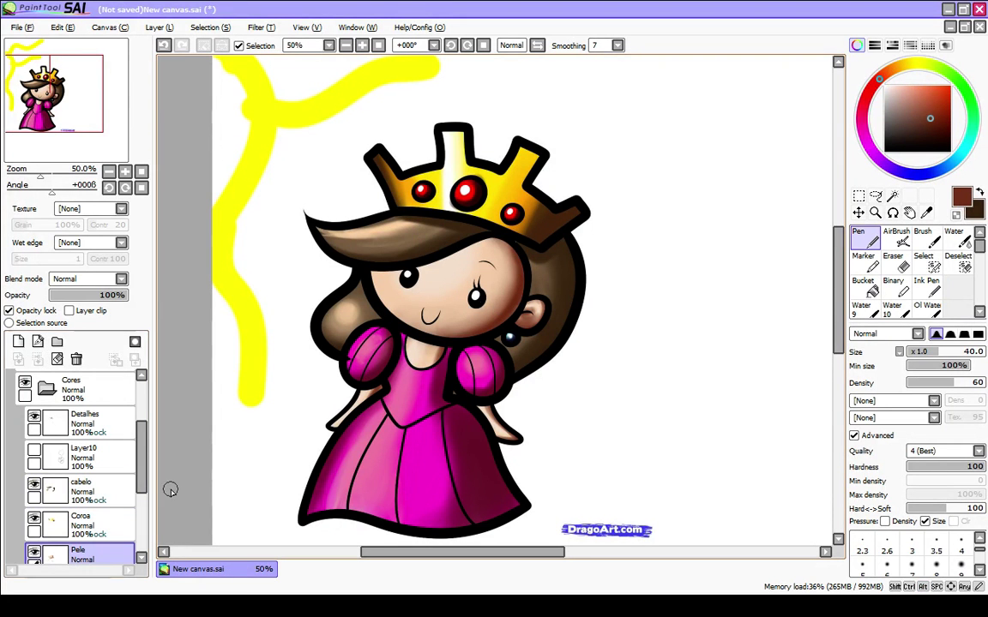
{"action": "mouse_move", "coordinate": [439, 218]}
{"action": "left_mouse_down"}
{"action": "mouse_move", "coordinate": [423, 225]}
{"action": "mouse_move", "coordinate": [409, 273]}
{"action": "mouse_move", "coordinate": [398, 269]}
{"action": "left_mouse_up"}
{"action": "key", "text": "ctrl+z"}
{"action": "key", "text": "ctrl+z"}
{"action": "mouse_move", "coordinate": [477, 247]}
{"action": "left_mouse_down"}
{"action": "mouse_move", "coordinate": [362, 271]}
{"action": "mouse_move", "coordinate": [425, 270]}
{"action": "mouse_move", "coordinate": [373, 268]}
{"action": "mouse_move", "coordinate": [492, 243]}
{"action": "left_mouse_up"}
{"action": "key", "text": "ctrl+z"}
{"action": "mouse_move", "coordinate": [388, 271]}
{"action": "left_mouse_down"}
{"action": "mouse_move", "coordinate": [375, 271]}
{"action": "mouse_move", "coordinate": [399, 276]}
{"action": "left_mouse_up"}
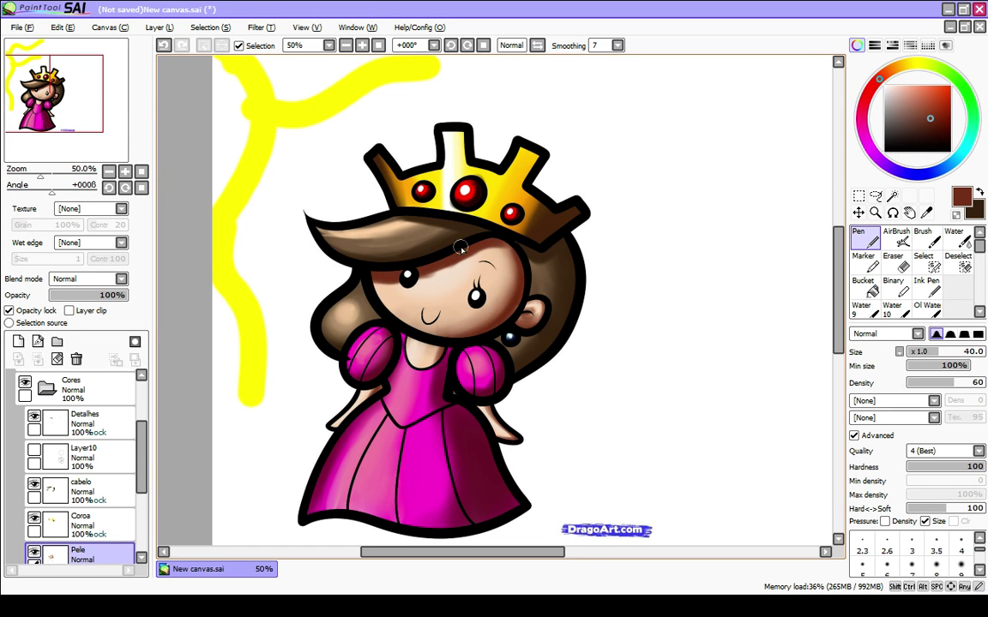
Step: Shade the neck beneath the chin with reddish brown and reduce the Pen size to 30
{"action": "left_click_drag", "start_coordinate": [410, 338], "coordinate": [450, 342]}
{"action": "key", "text": "ctrl+z"}
{"action": "key", "text": "ctrl+z"}
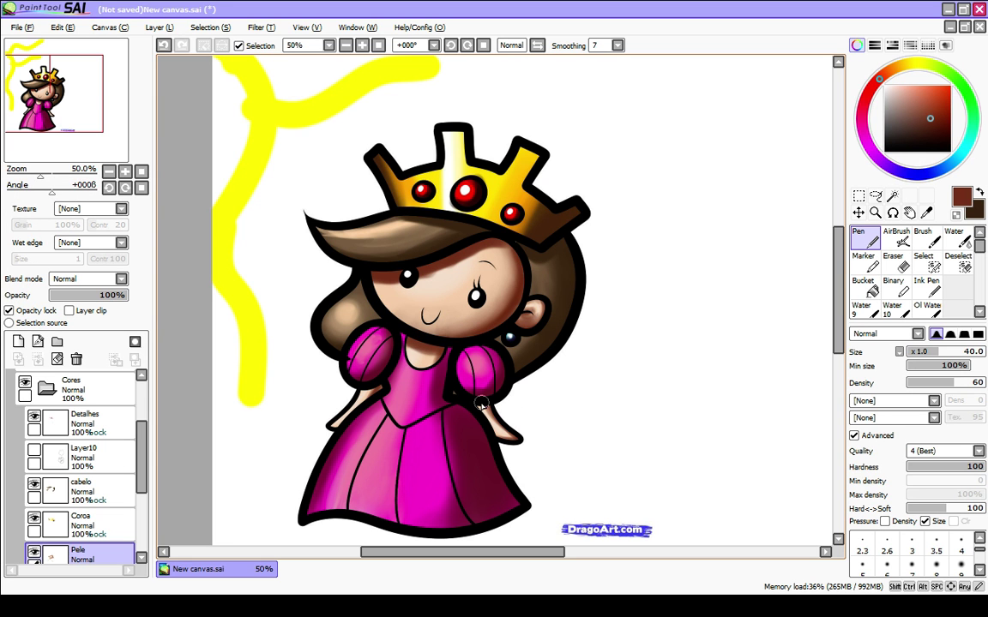
{"action": "key", "text": "bracketleft"}
{"action": "key", "text": "bracketleft"}
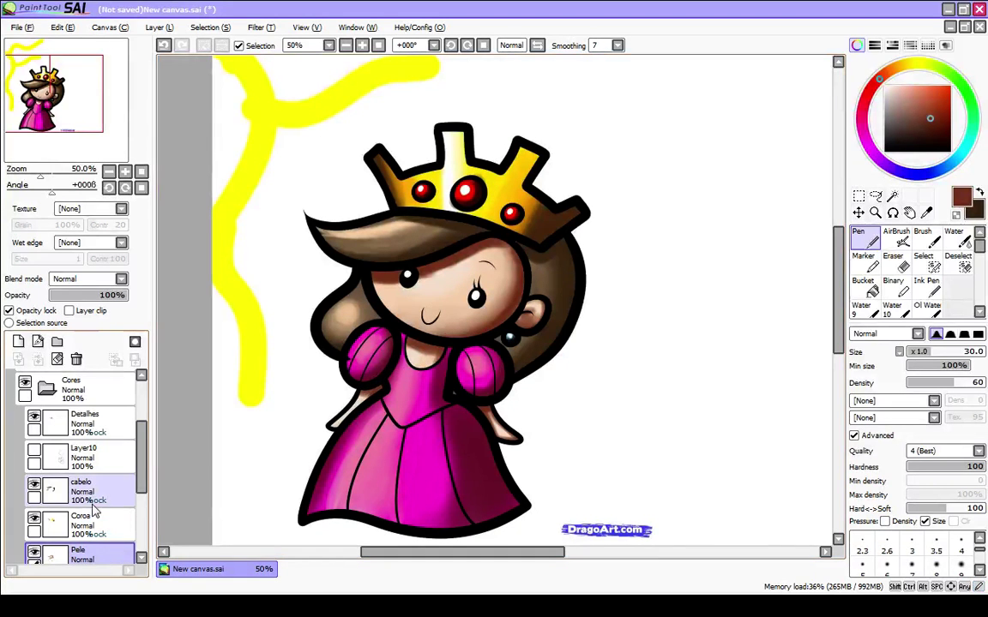
Step: On the Vestido layer, paint a dark crimson shadow on the dress's upper part beneath the head with the Pen at size 40
{"action": "scroll", "coordinate": [139, 519], "scroll_direction": "down", "scroll_amount": 3}
{"action": "scroll", "coordinate": [139, 518], "scroll_direction": "down", "scroll_amount": 1}
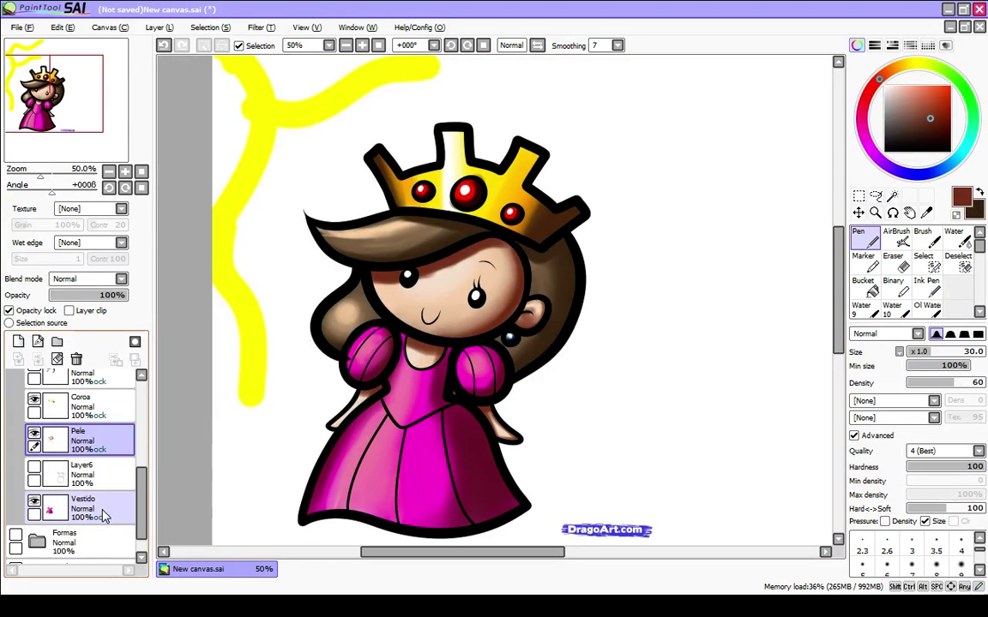
{"action": "left_click", "coordinate": [99, 509]}
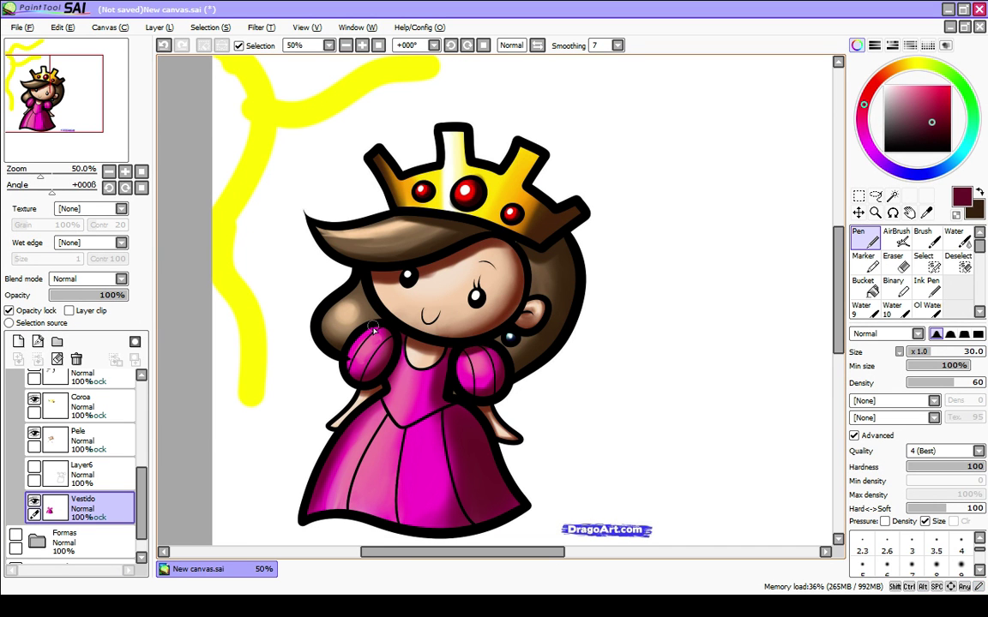
{"action": "key", "text": "bracketright"}
{"action": "key", "text": "bracketright"}
{"action": "mouse_move", "coordinate": [388, 387]}
{"action": "left_mouse_down"}
{"action": "mouse_move", "coordinate": [351, 427]}
{"action": "mouse_move", "coordinate": [363, 405]}
{"action": "left_mouse_up"}
{"action": "key", "text": "ctrl+z"}
{"action": "mouse_move", "coordinate": [392, 357]}
{"action": "left_mouse_down"}
{"action": "mouse_move", "coordinate": [385, 386]}
{"action": "mouse_move", "coordinate": [393, 353]}
{"action": "left_mouse_up"}
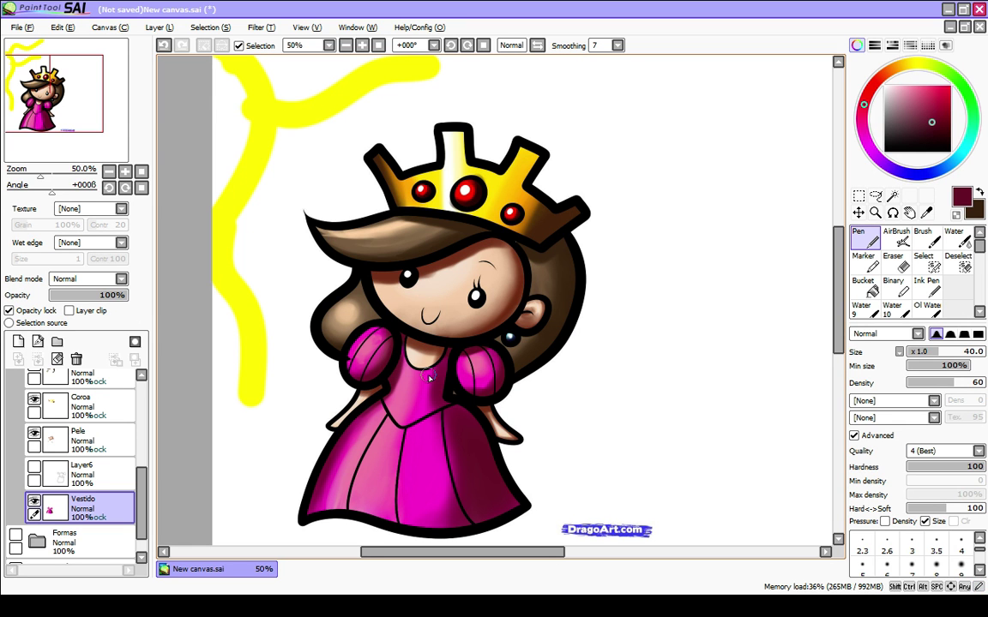
Step: Set the Pen size to 80 for the dress and review the whole princess
{"action": "key", "text": "bracketright"}
{"action": "key", "text": "bracketright"}
{"action": "key", "text": "bracketright"}
{"action": "key", "text": "bracketright"}
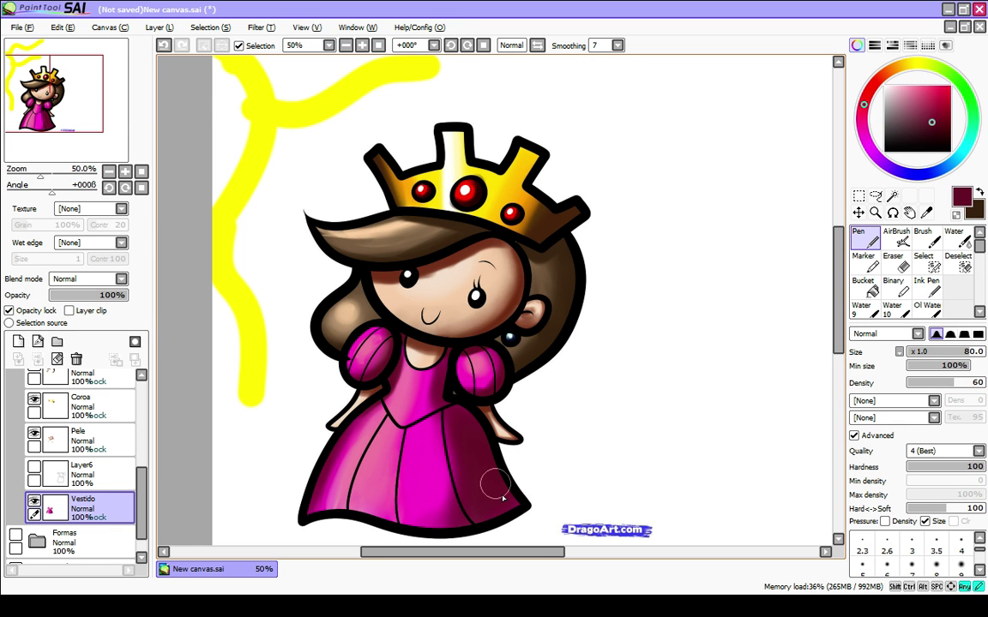
{"action": "key", "text": "Home"}
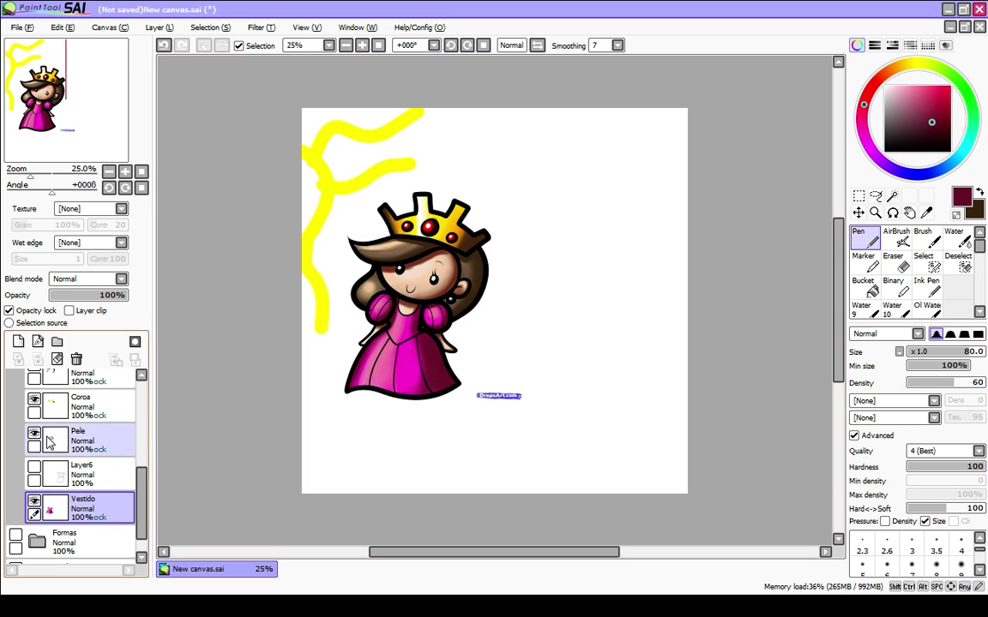
{"action": "left_click_drag", "start_coordinate": [141, 505], "coordinate": [133, 417]}
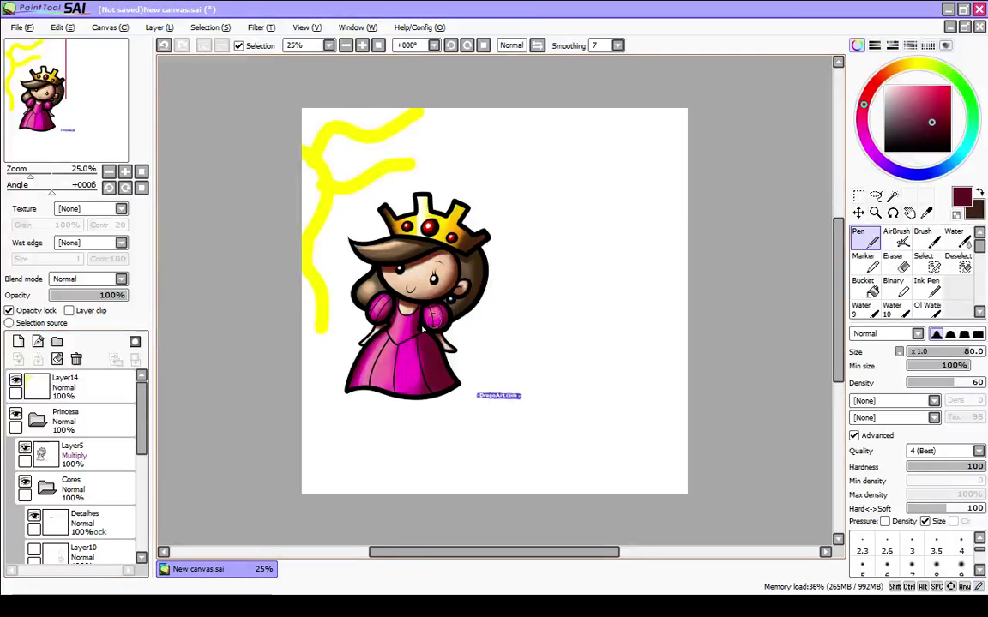
{"action": "scroll", "coordinate": [384, 271], "scroll_direction": "up", "scroll_amount": 1}
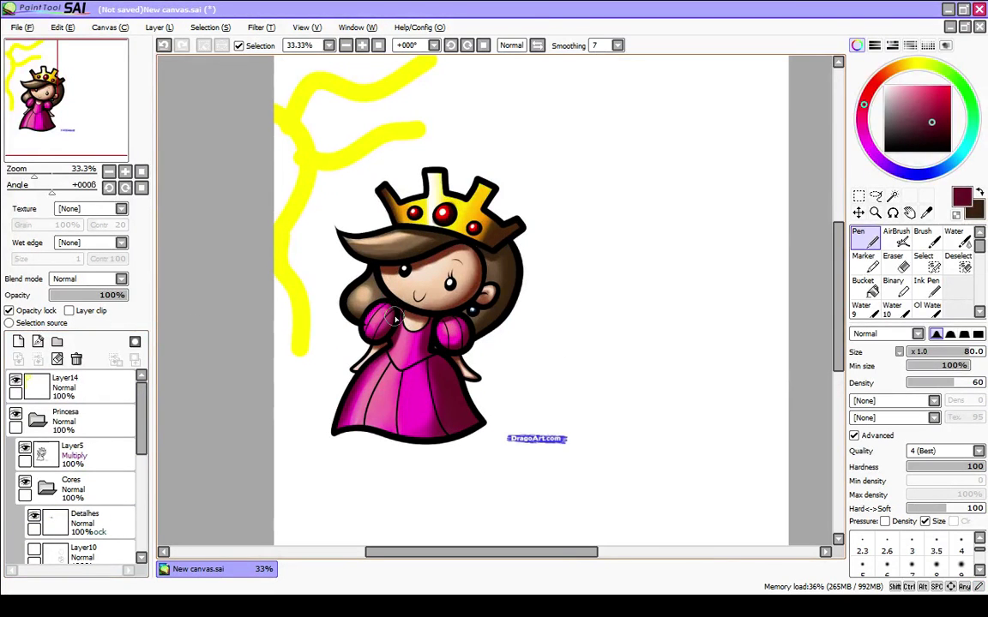